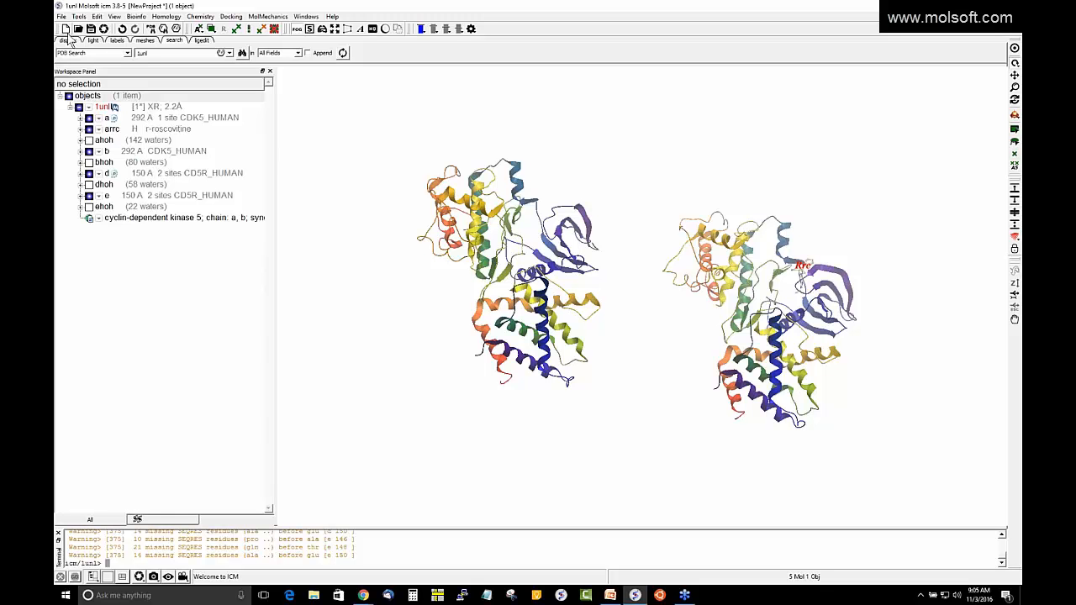
Step: Color the protein ribbons of 1unl by molecule
click(67, 39)
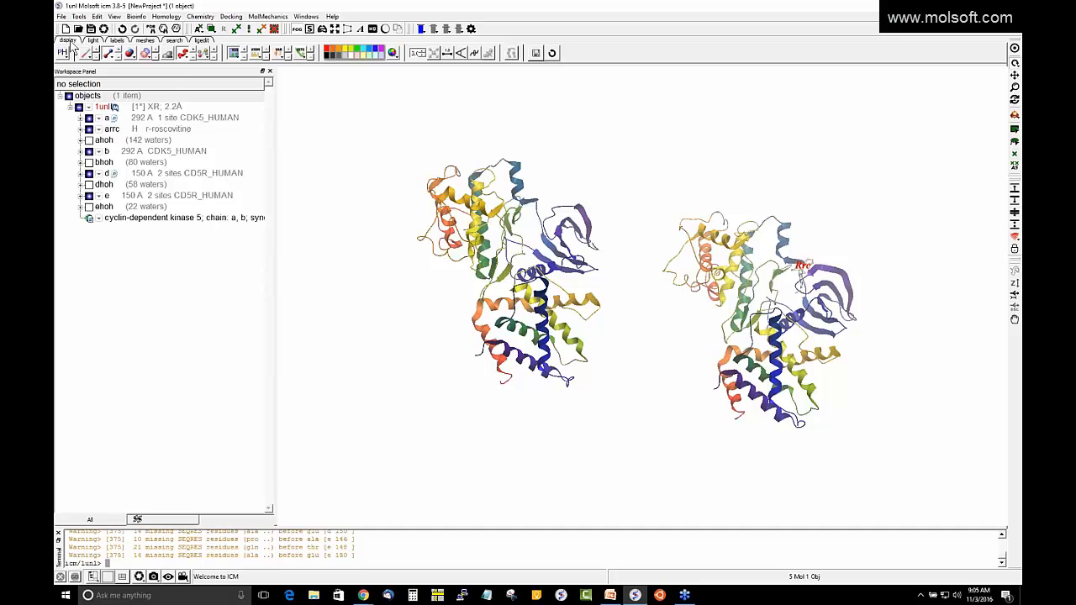
click(183, 54)
mouse_move(252, 89)
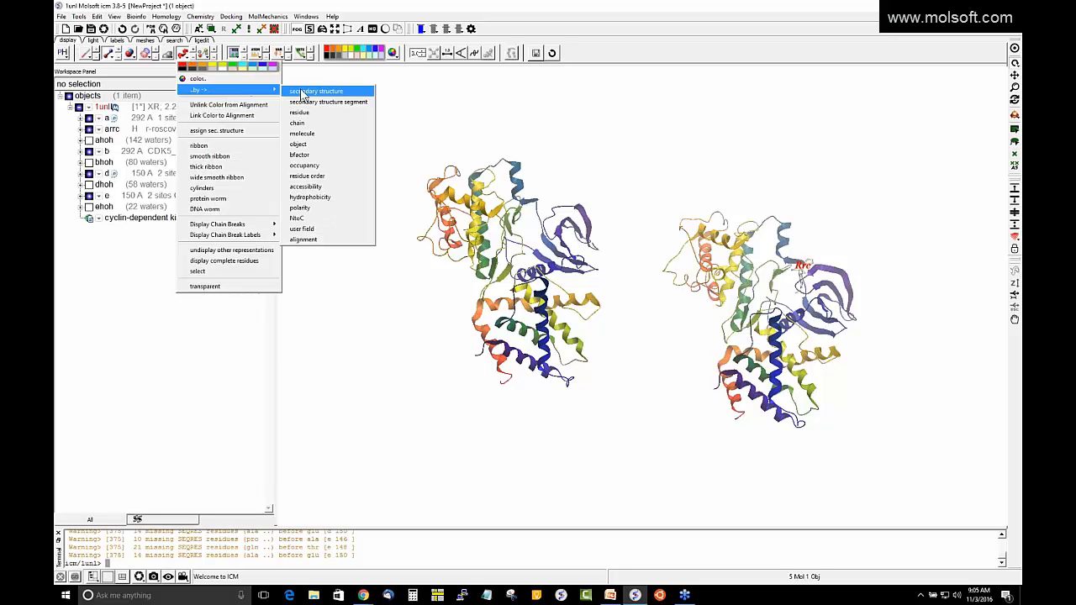
click(309, 133)
drag(644, 233, 578, 284)
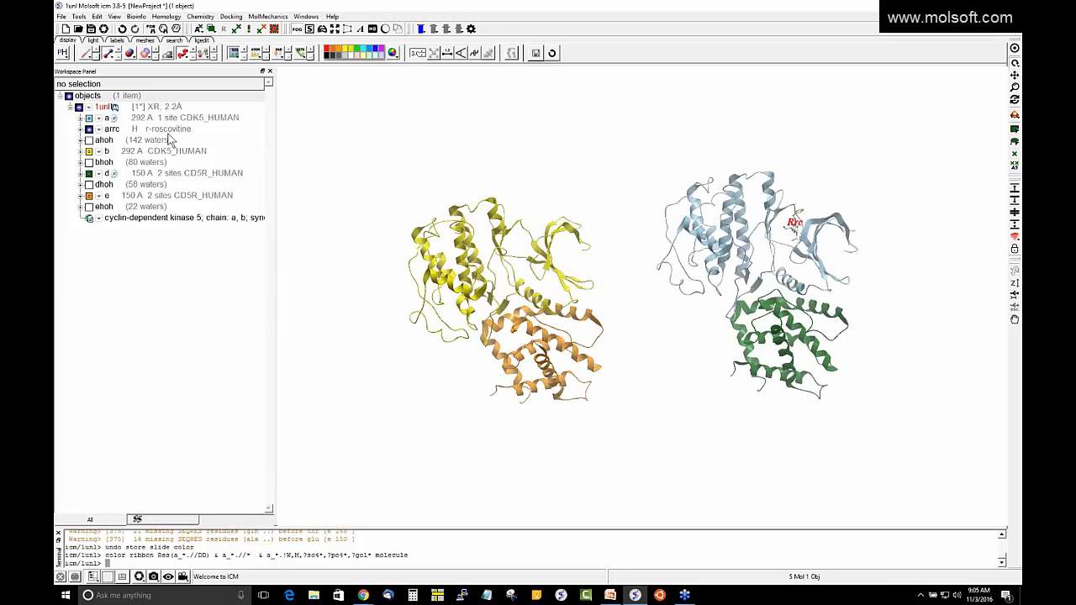
Step: Show the 2D structure of the r-roscovitine ligand in the object tree, center the 3D view on it, and clear the selection
click(80, 130)
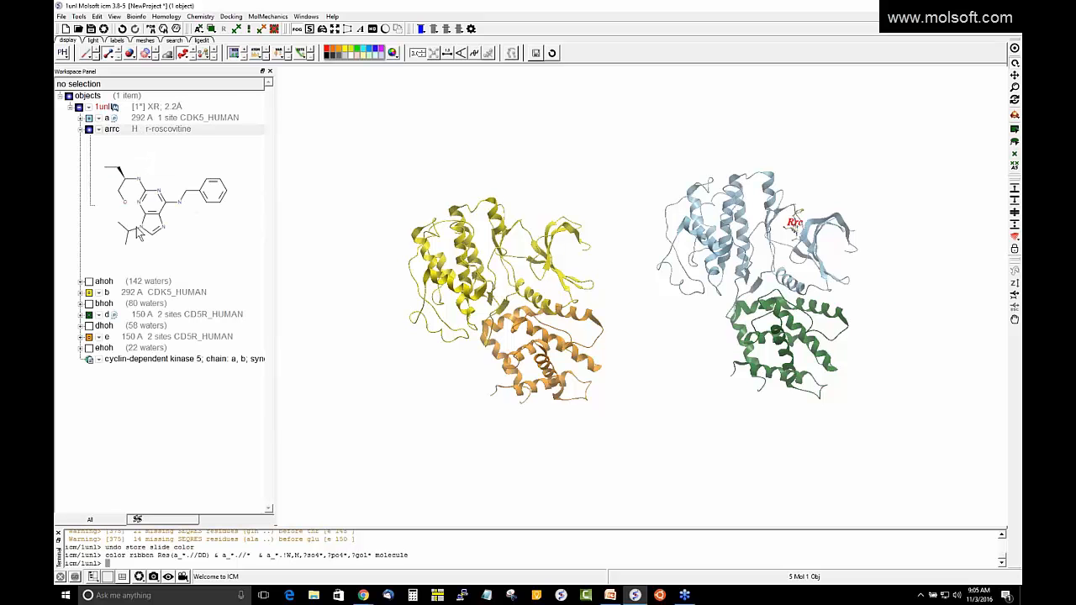
click(174, 131)
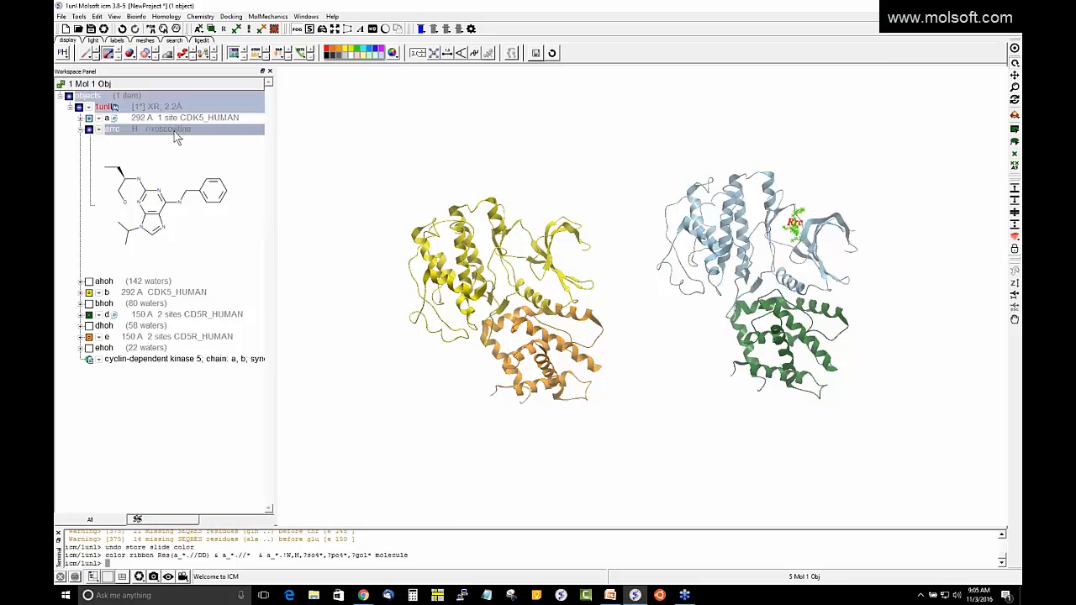
click(1014, 48)
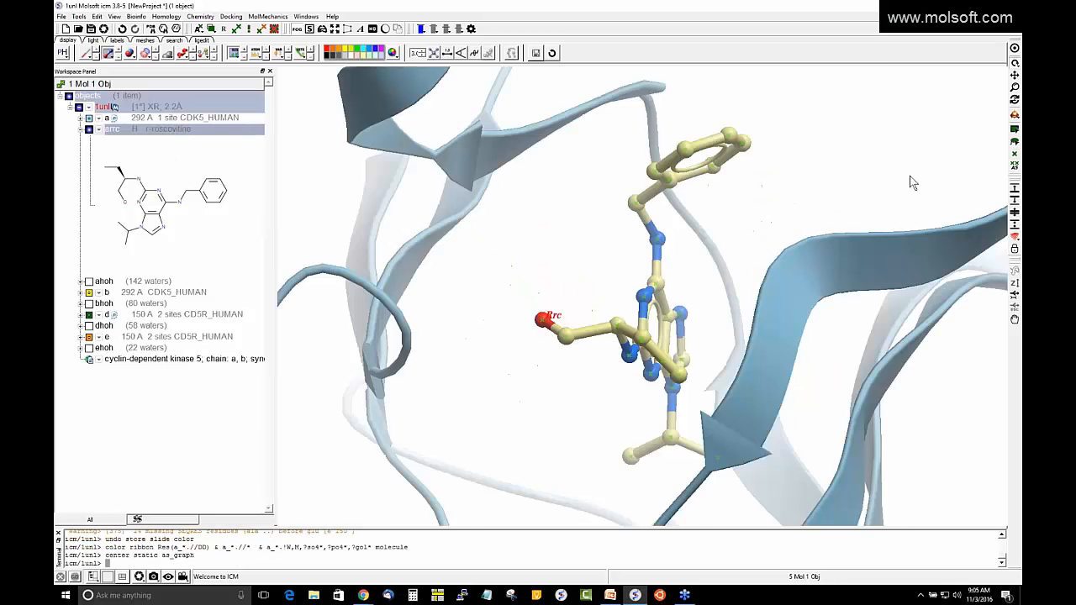
drag(868, 311, 457, 269)
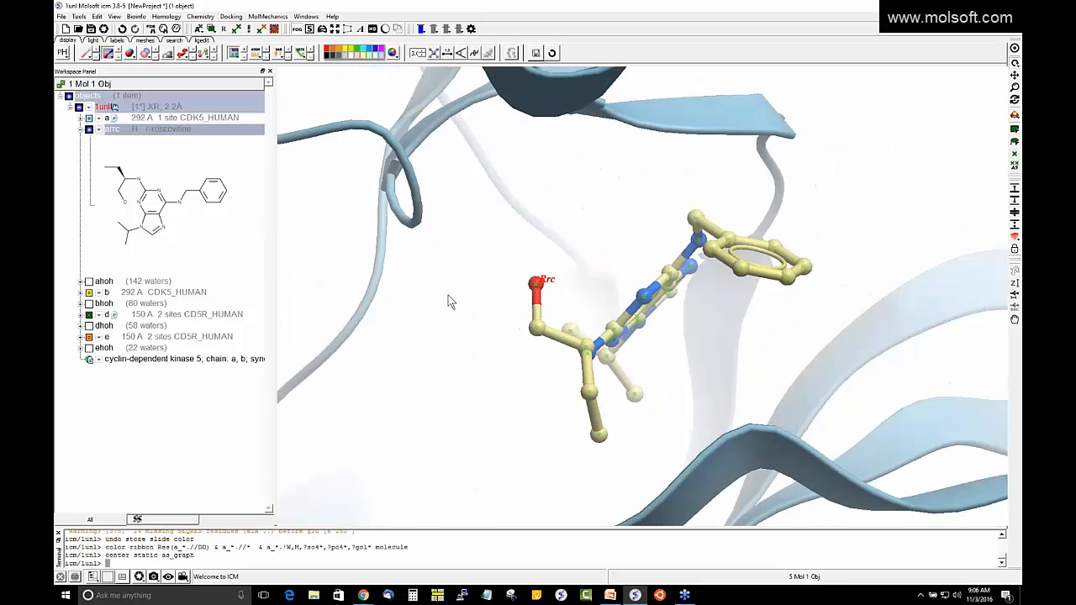
right_drag(440, 274, 468, 317)
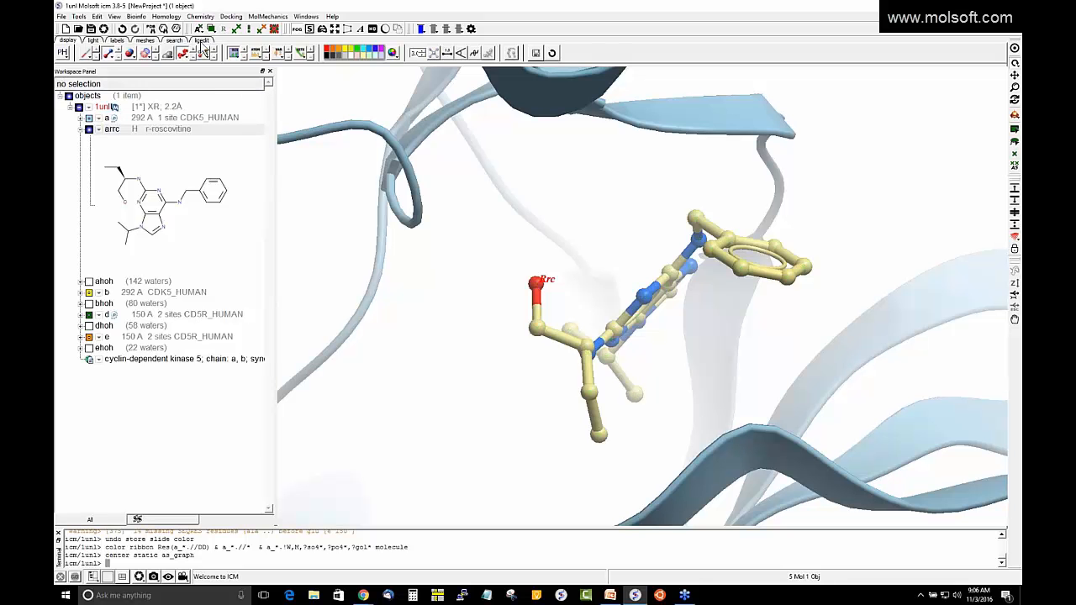
Step: Set up the r-roscovitine molecule (arrc) of 1unl as the editable ligand, auto-assigning formal charges at pH 7.00
click(201, 42)
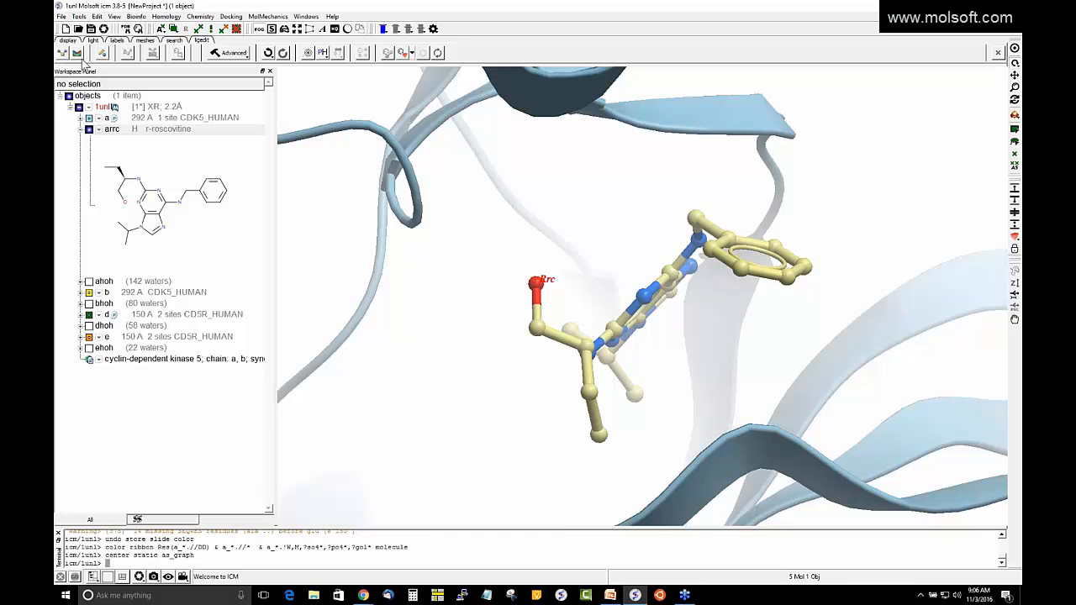
click(63, 54)
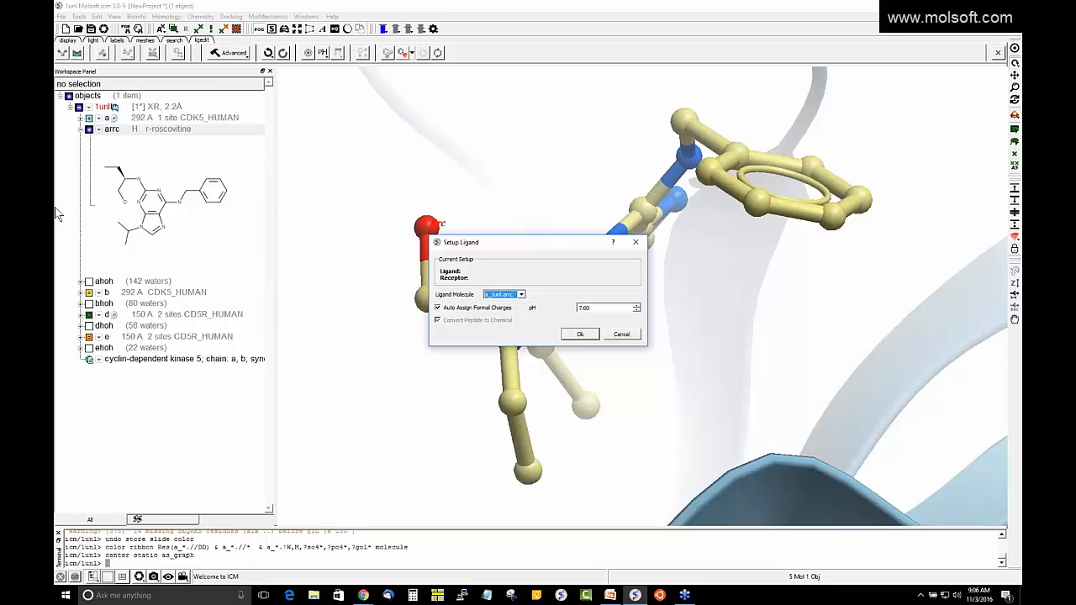
click(522, 296)
click(522, 296)
click(580, 334)
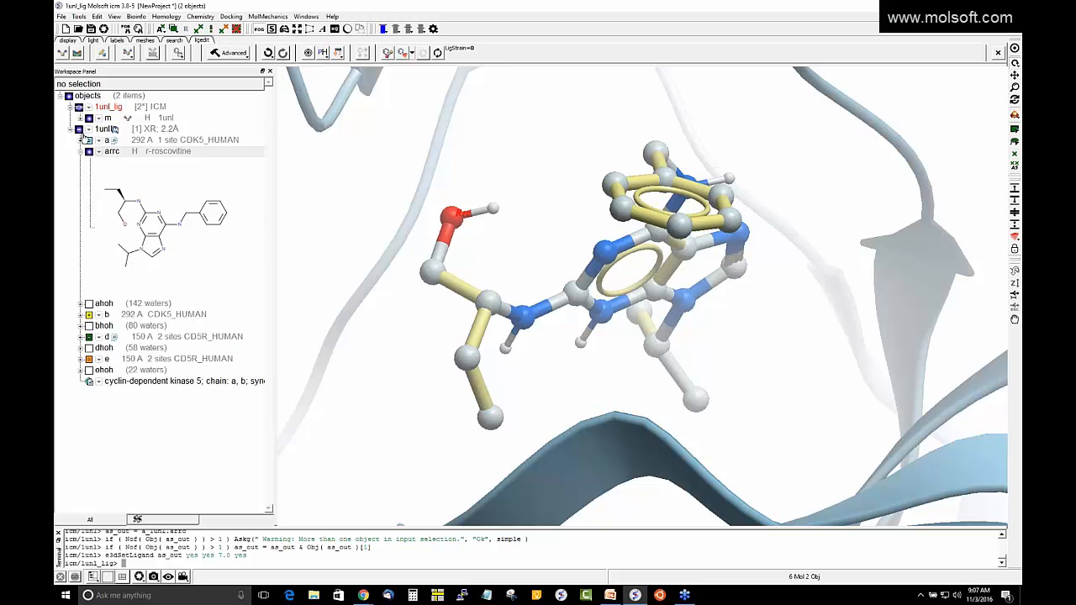
Step: Open the receptor setup for 1unl and review its protein and APF template options
click(72, 130)
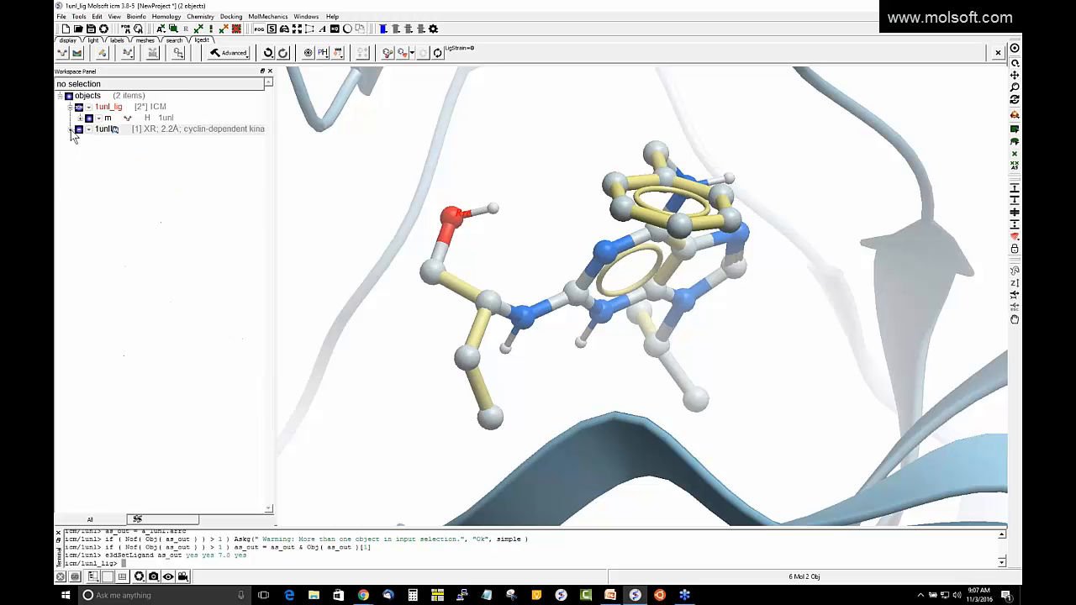
click(71, 131)
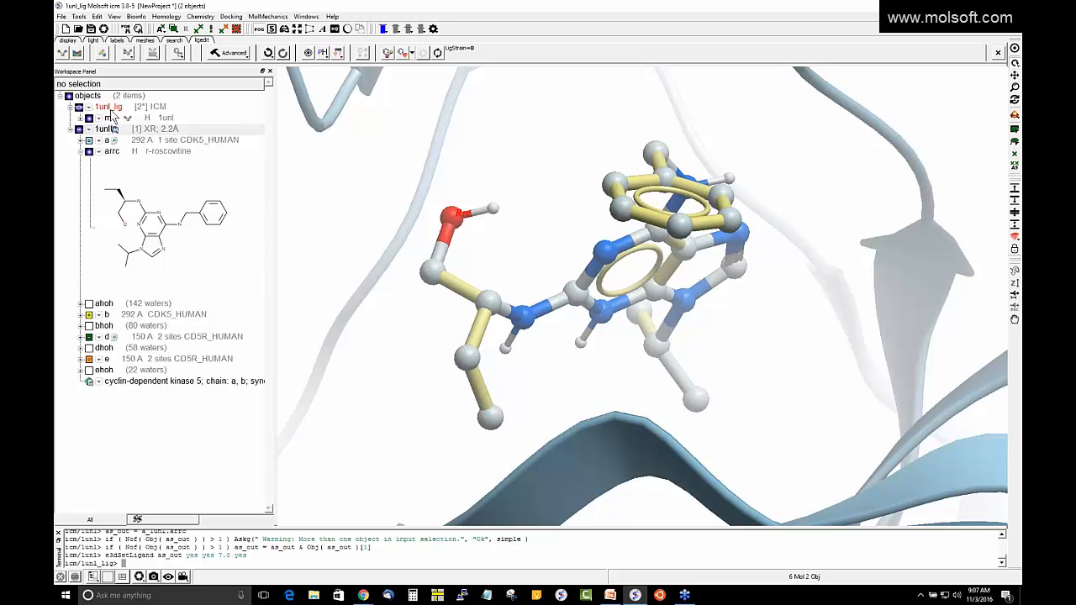
click(78, 55)
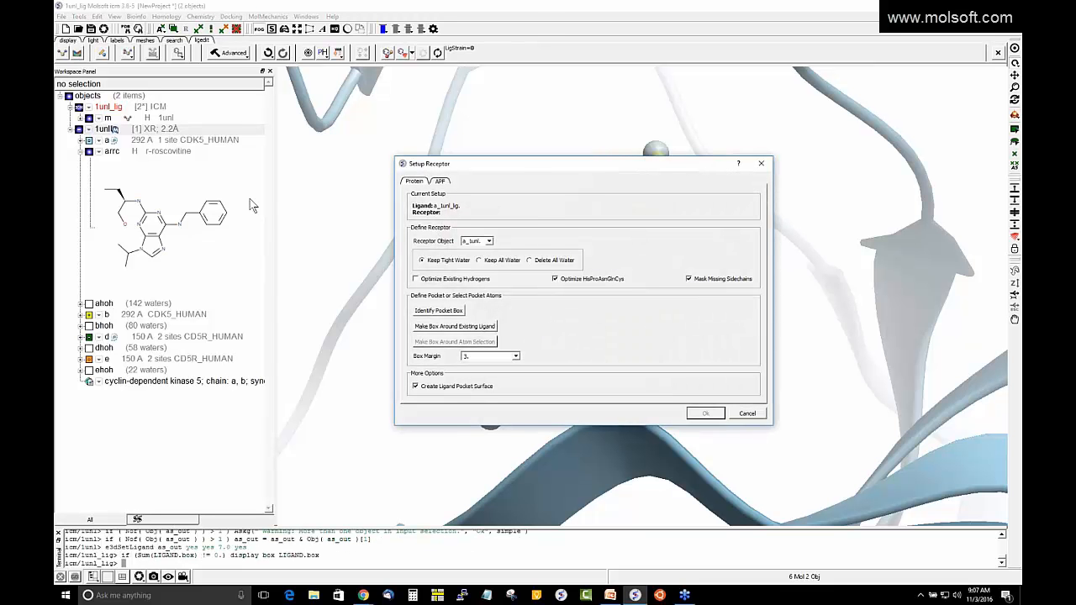
click(439, 184)
click(420, 183)
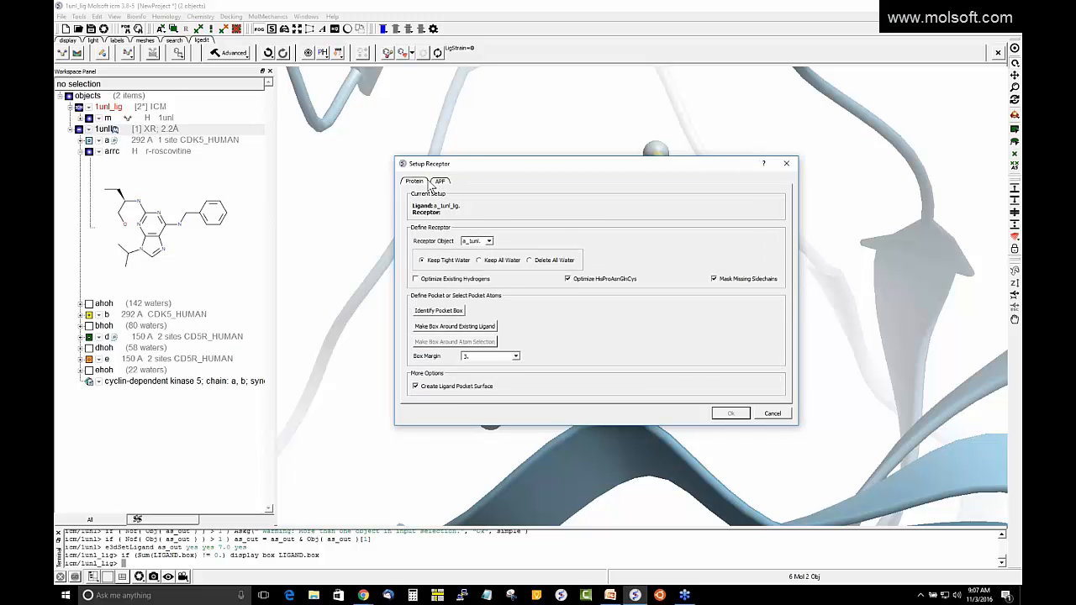
click(439, 183)
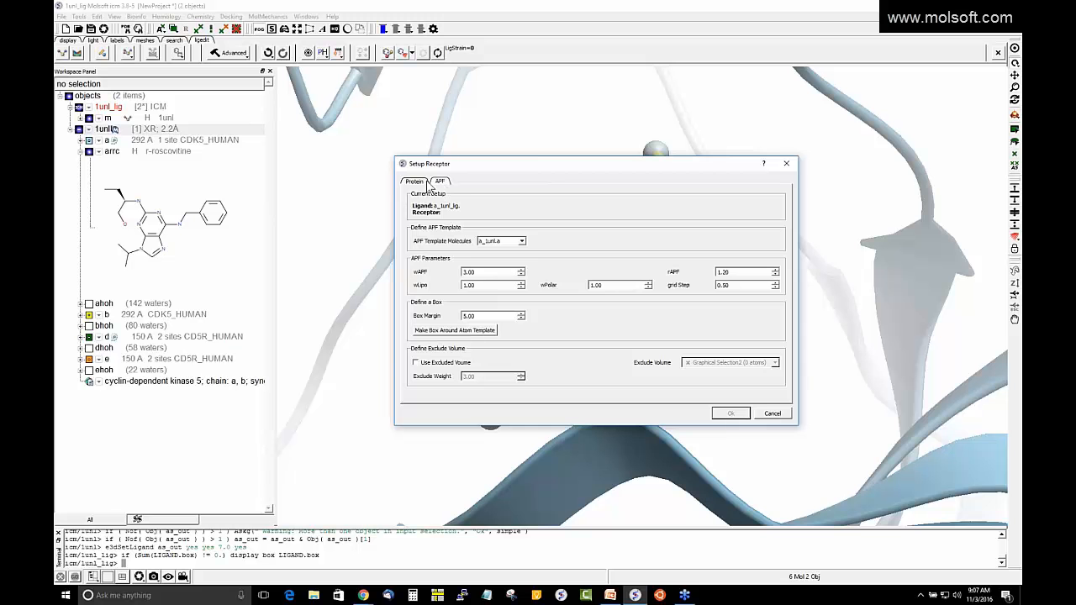
click(426, 185)
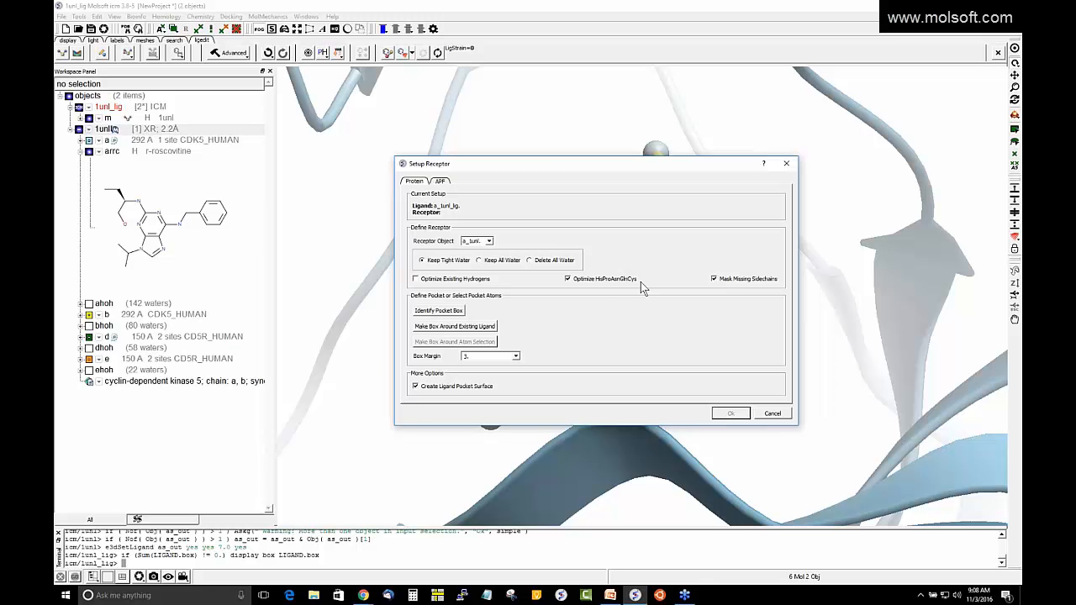
Step: Turn off Optimize HisProAsnGlnCys and Mask Missing Sidechains in the receptor setup, and move the dialog clear of the ligand
click(581, 281)
click(728, 279)
drag(554, 168, 493, 202)
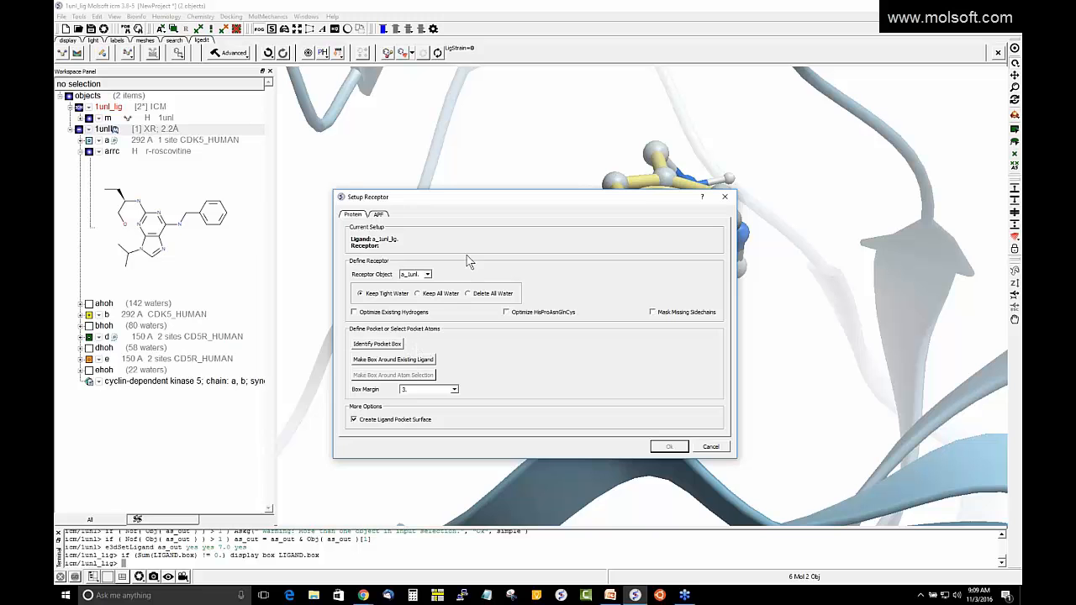
drag(488, 202, 319, 243)
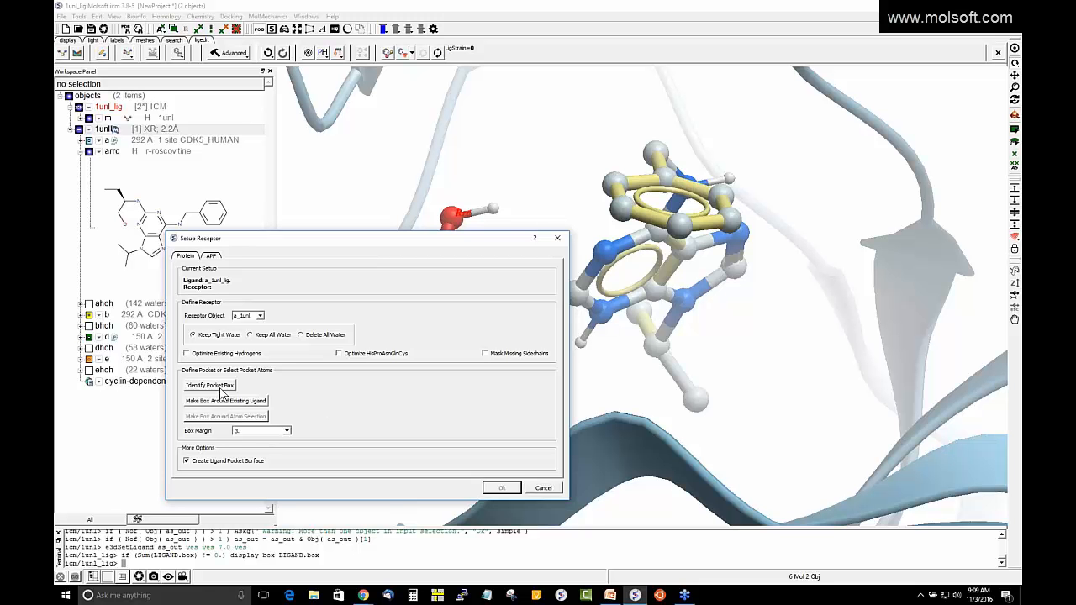
Step: Make the pocket box around the existing ligand with a margin of 3, and center the view on r-roscovitine
click(221, 402)
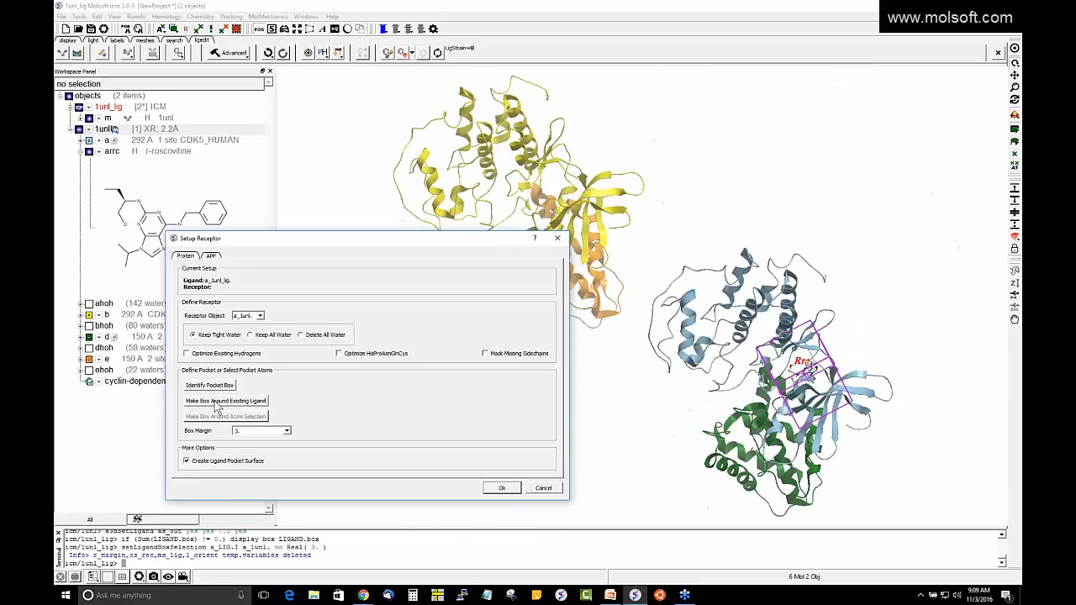
click(181, 154)
click(1014, 47)
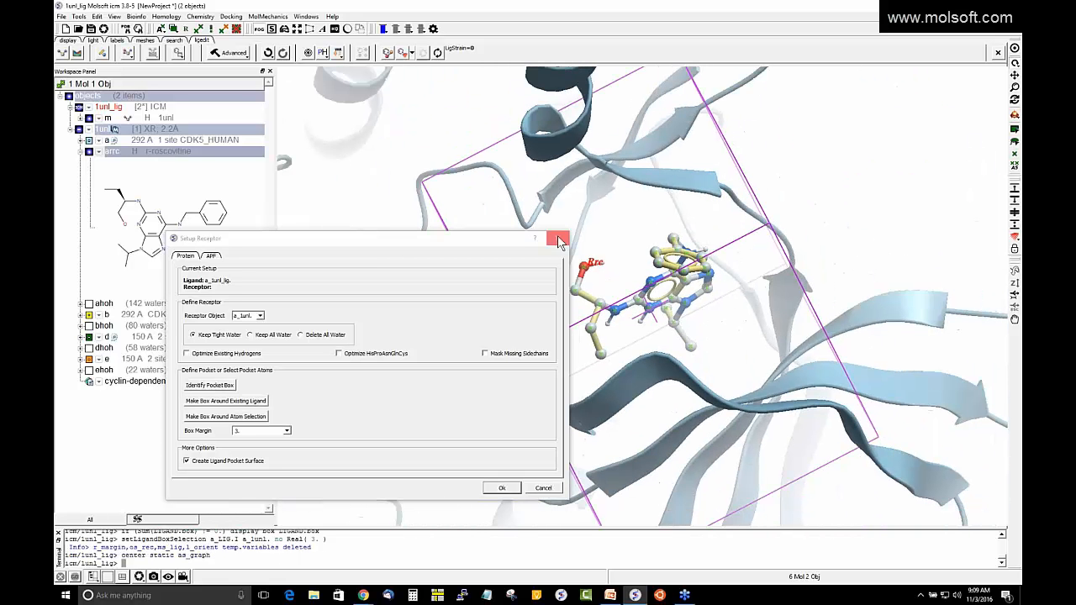
Step: Widen the purple pocket box around the ligand by pulling one of its corners outward
drag(510, 243, 286, 278)
drag(375, 188, 562, 180)
drag(893, 202, 634, 279)
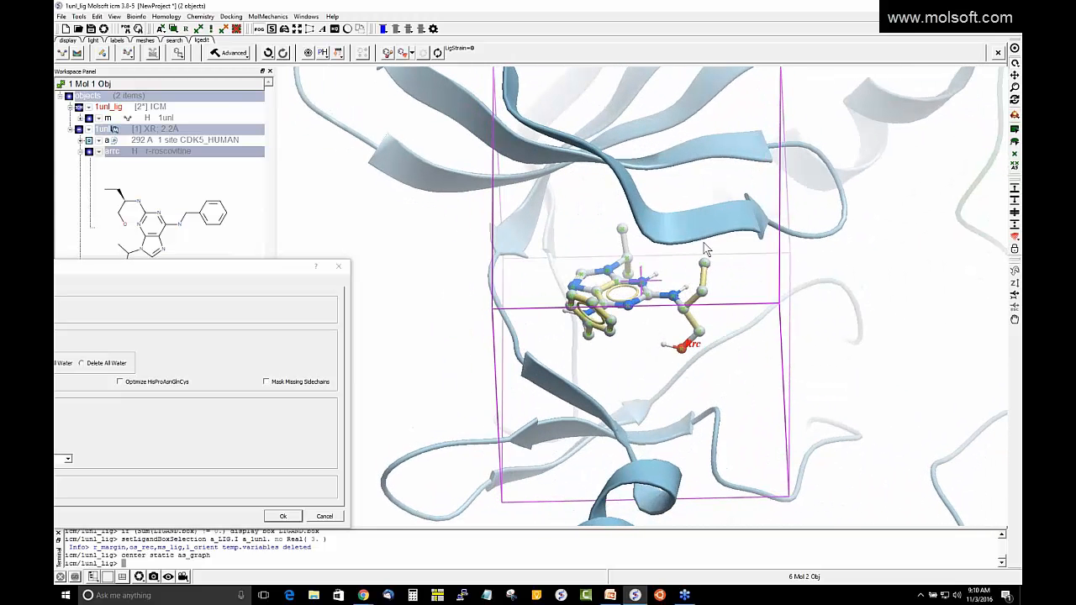
mouse_move(823, 269)
mouse_down()
mouse_move(843, 273)
mouse_move(825, 288)
mouse_up()
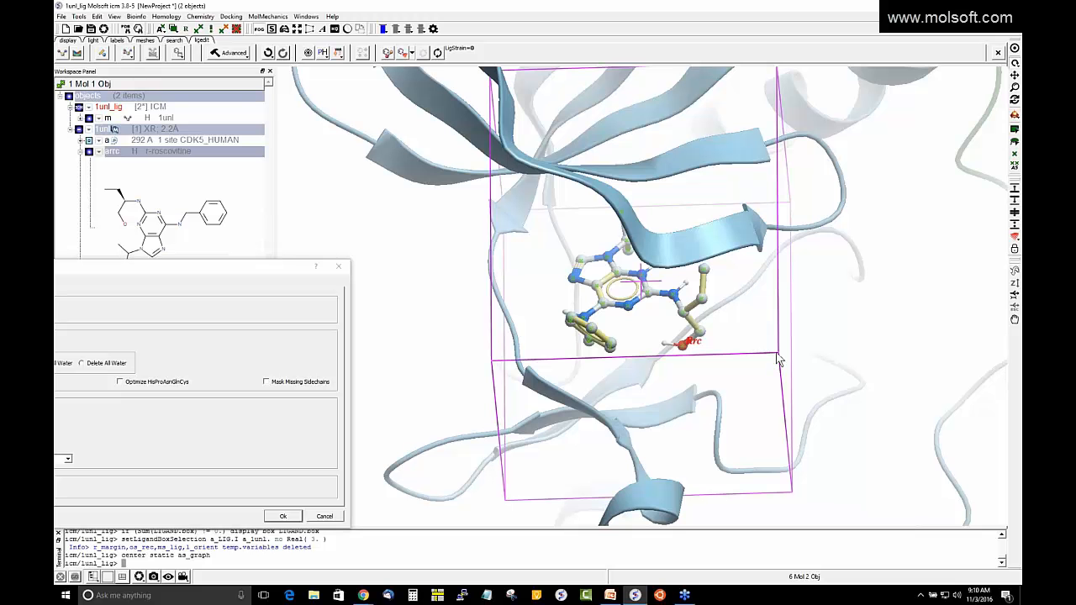
drag(778, 360, 830, 361)
drag(918, 330, 821, 328)
drag(859, 359, 884, 315)
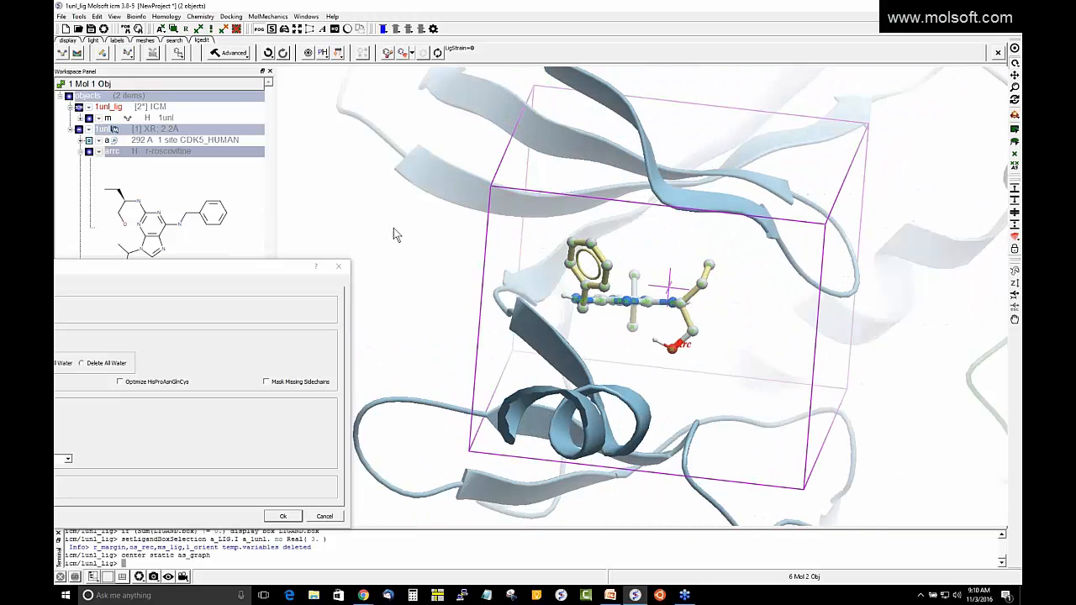
Step: Fine-tune the pocket box by moving another corner slightly outward and check its fit around the ligand from several angles
drag(303, 204, 302, 252)
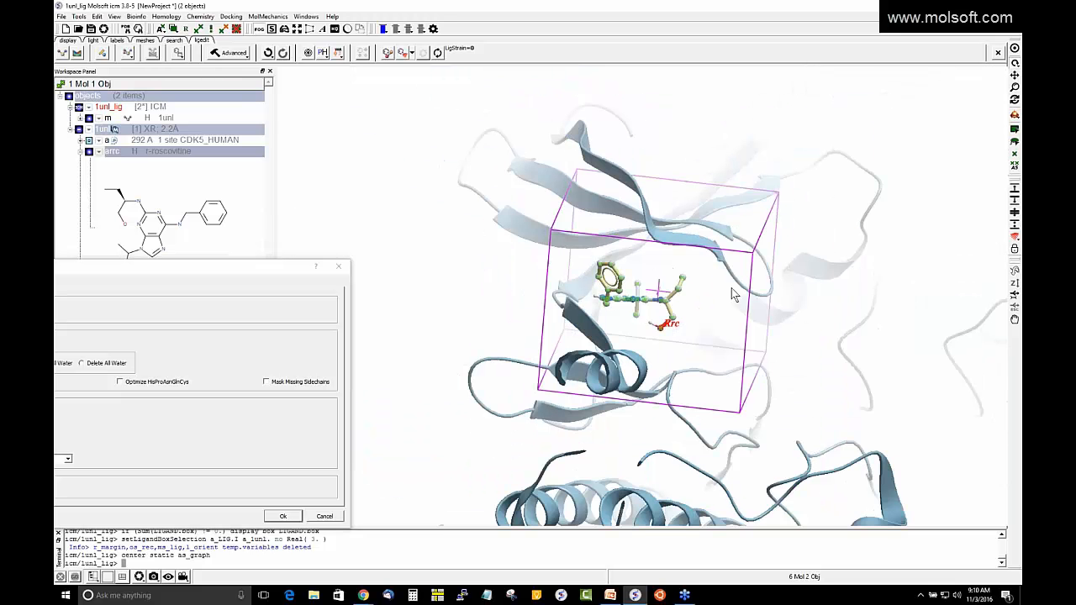
drag(798, 293, 803, 292)
drag(759, 256, 773, 256)
drag(812, 292, 802, 412)
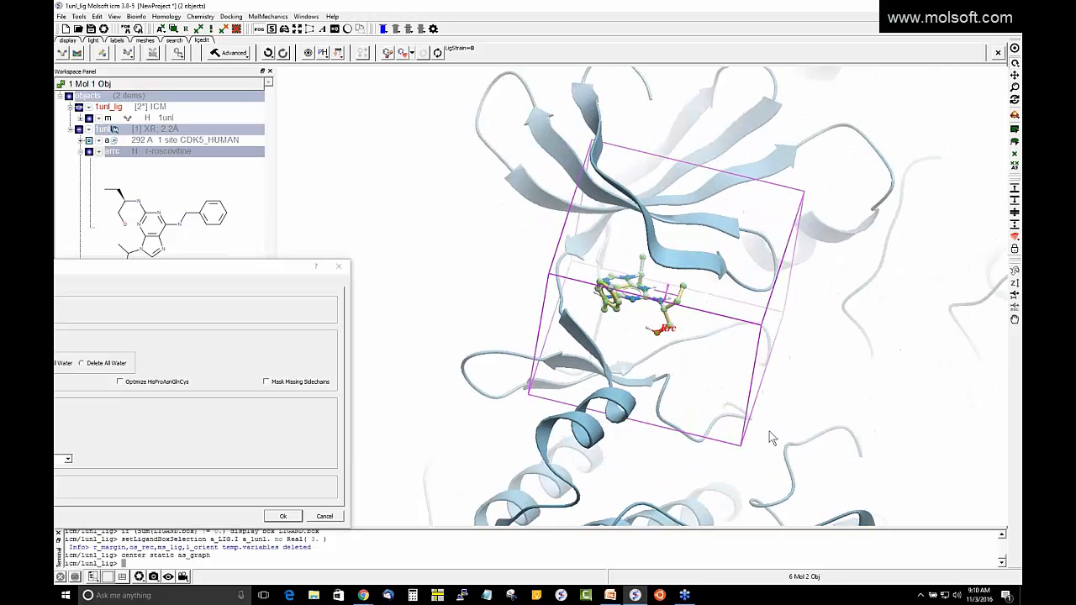
mouse_move(845, 344)
mouse_down()
mouse_move(850, 305)
mouse_move(826, 315)
mouse_move(833, 343)
mouse_up()
drag(160, 277, 325, 272)
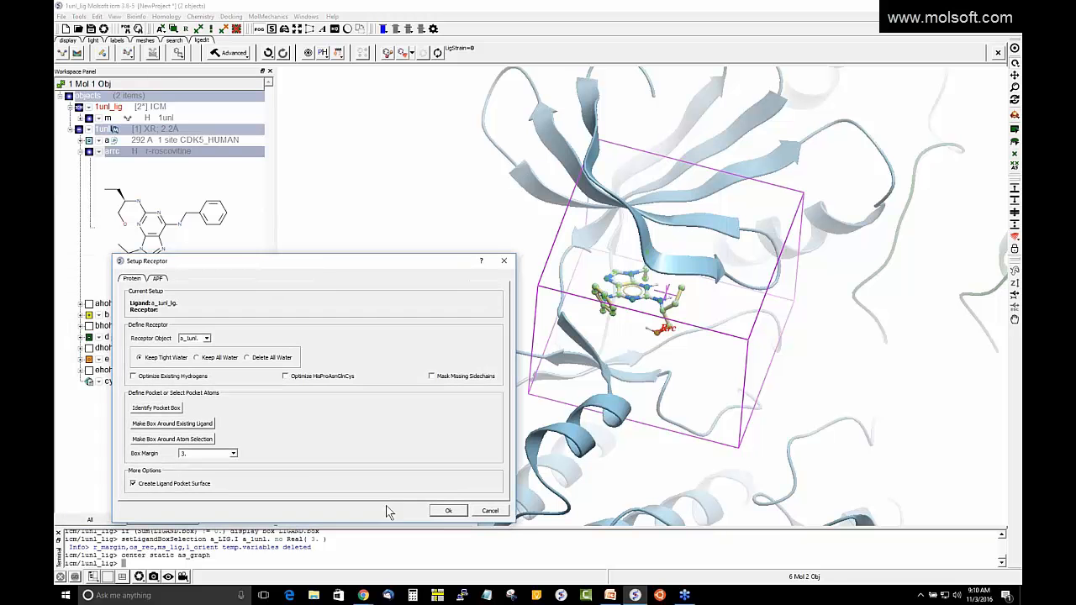
Step: Cancel the receptor setup and close the current project without saving it
click(490, 511)
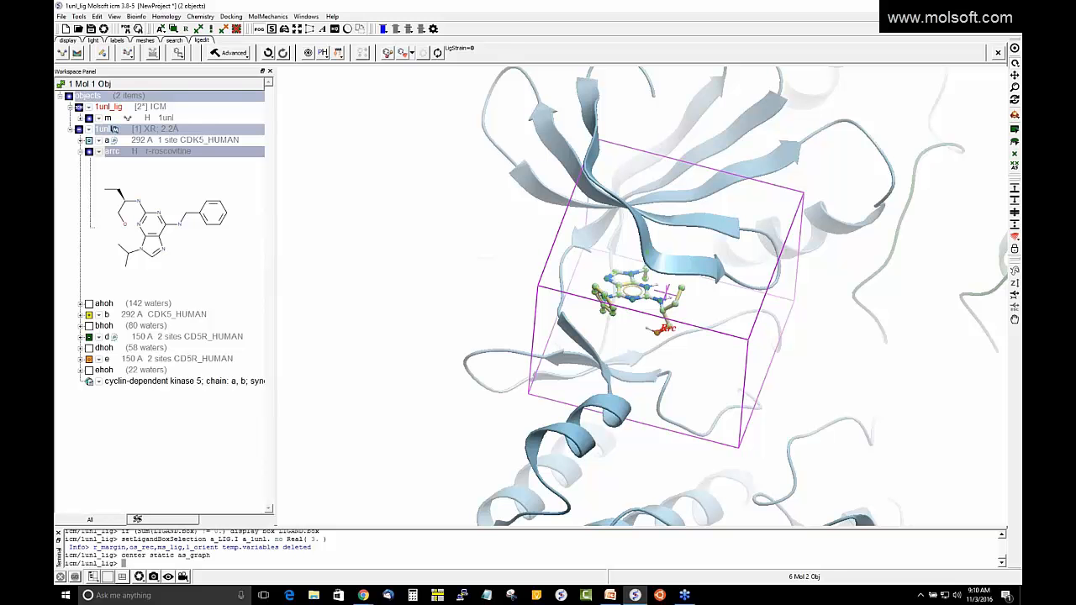
click(1010, 6)
click(535, 308)
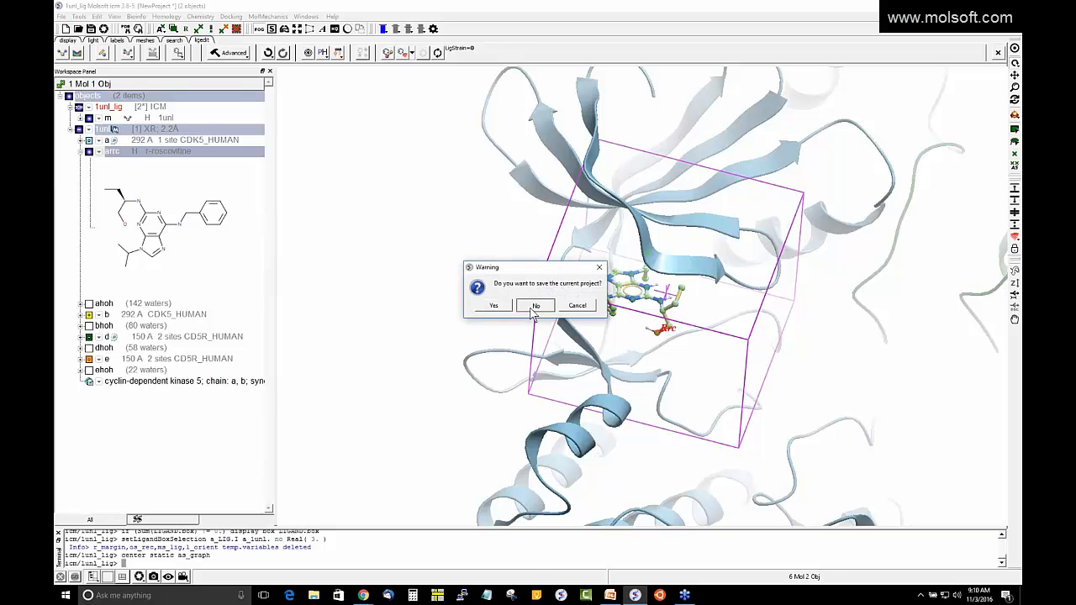
Step: Switch to PowerPoint and present the Ligand-Receptor Visualization slide in full screen
click(605, 595)
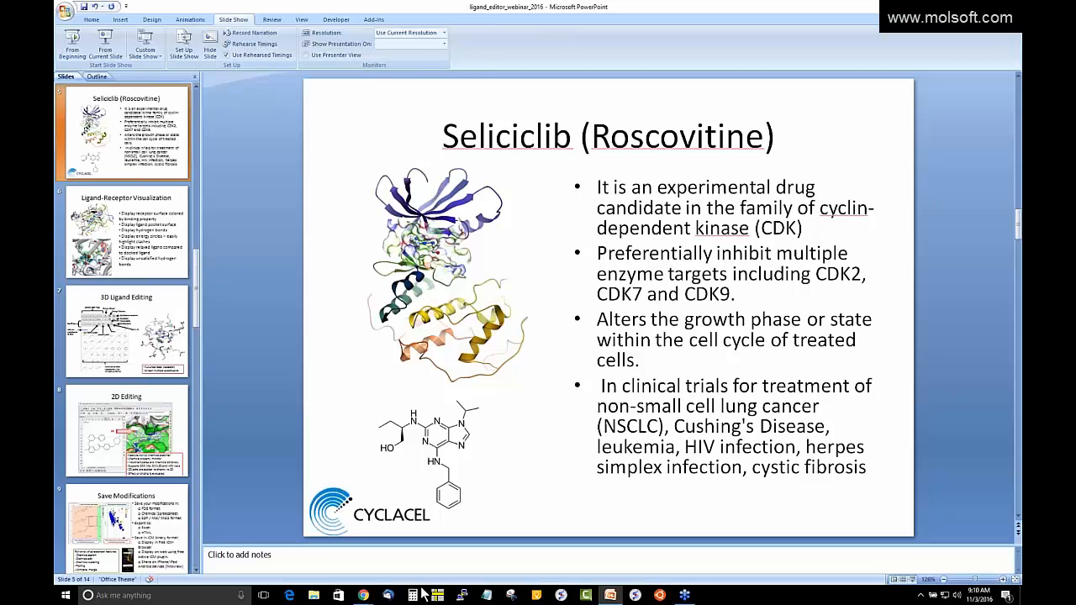
click(159, 259)
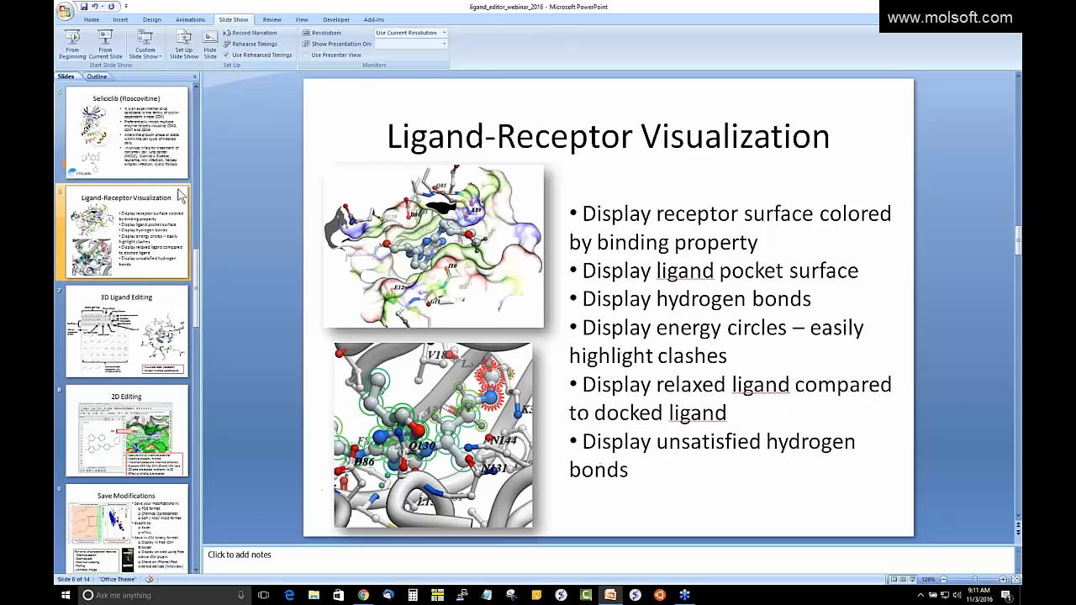
click(105, 44)
click(526, 262)
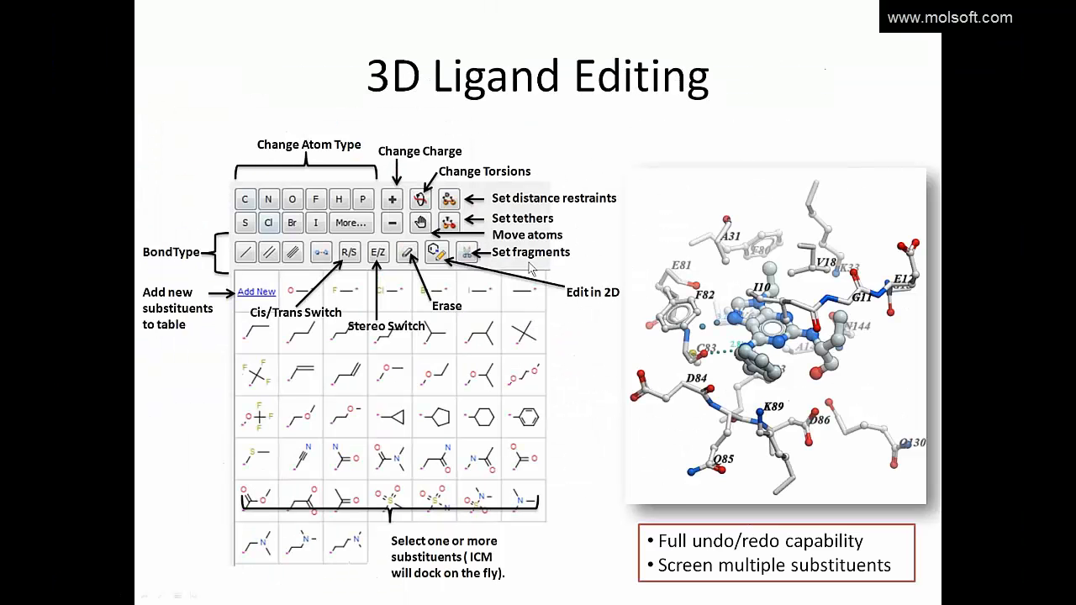
right_click(400, 227)
click(432, 245)
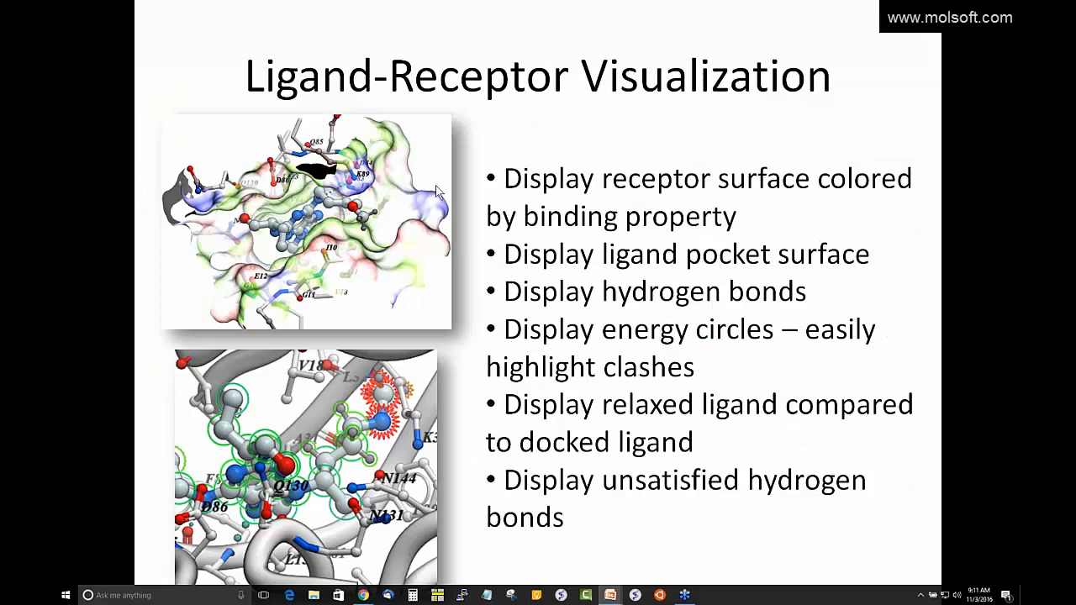
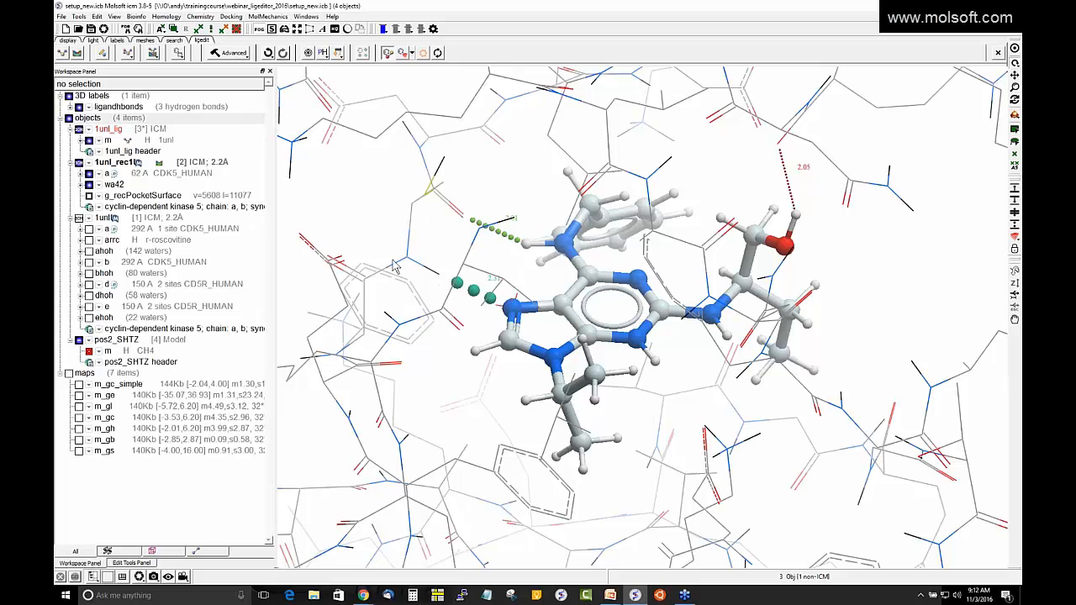
Step: Display the m_ge, m_gl and m_gc maps around the ligand, and hide all three again
click(78, 396)
click(79, 407)
click(79, 417)
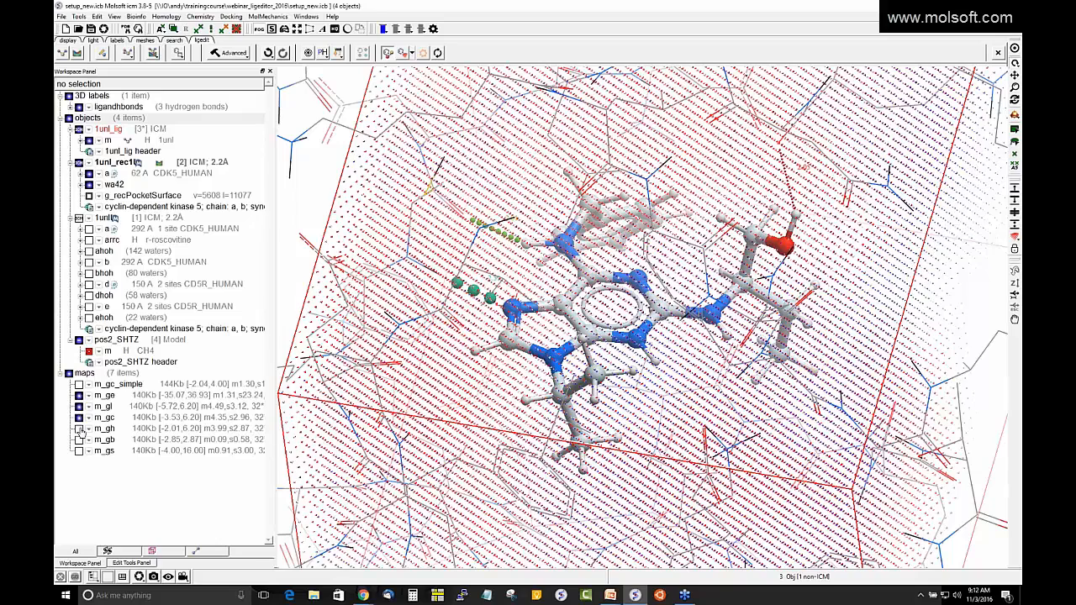
click(79, 417)
click(79, 406)
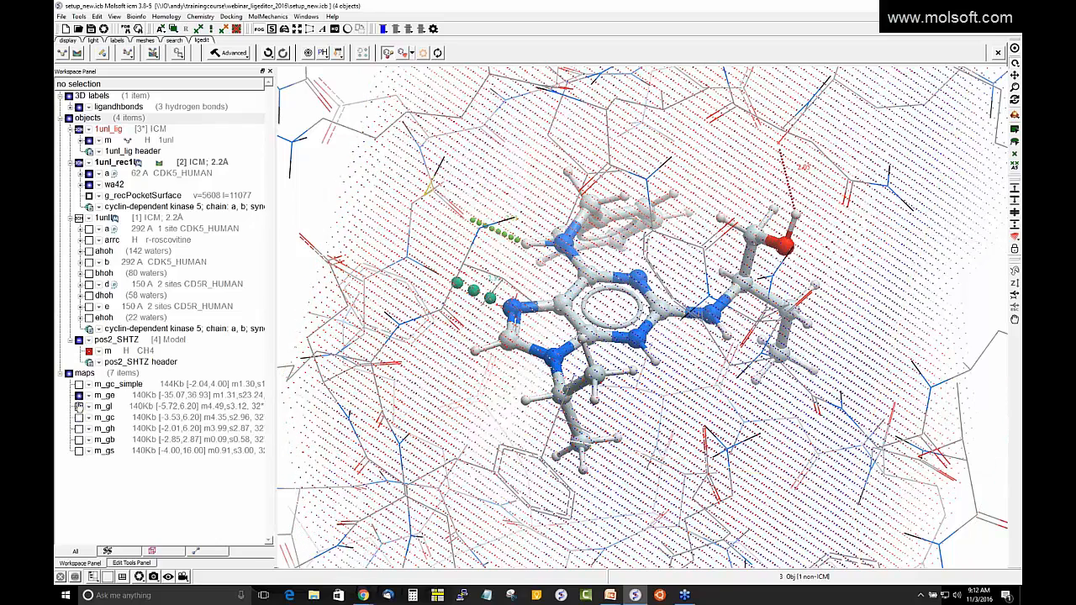
click(78, 395)
drag(319, 252, 295, 268)
drag(509, 209, 516, 181)
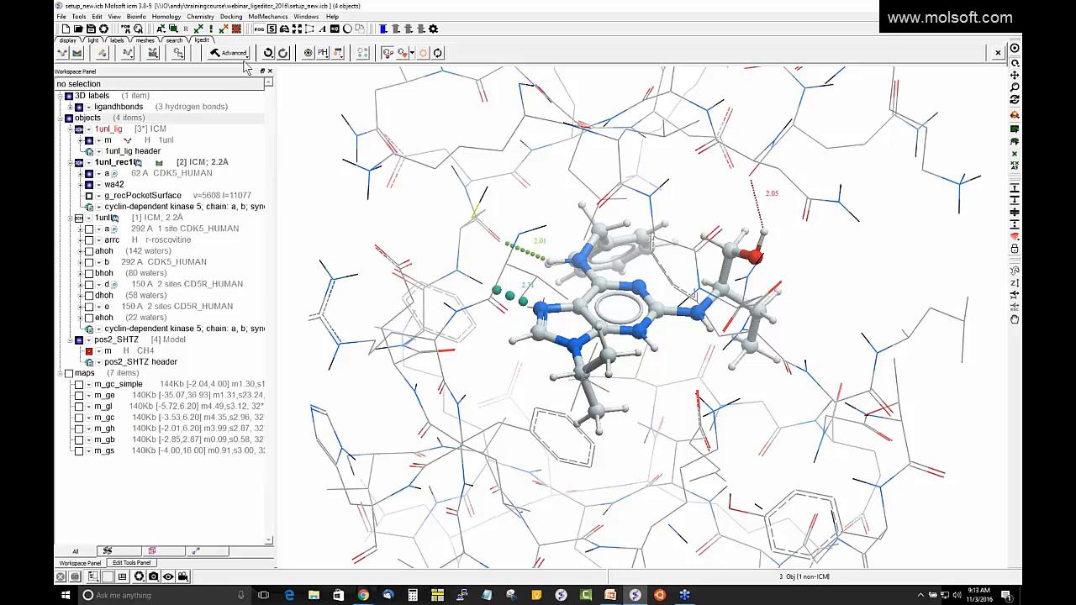
Step: Add a ribbon representation to chain a of the 1unl_rec receptor and view the ligand's binding site from several angles
click(388, 52)
drag(497, 278, 470, 256)
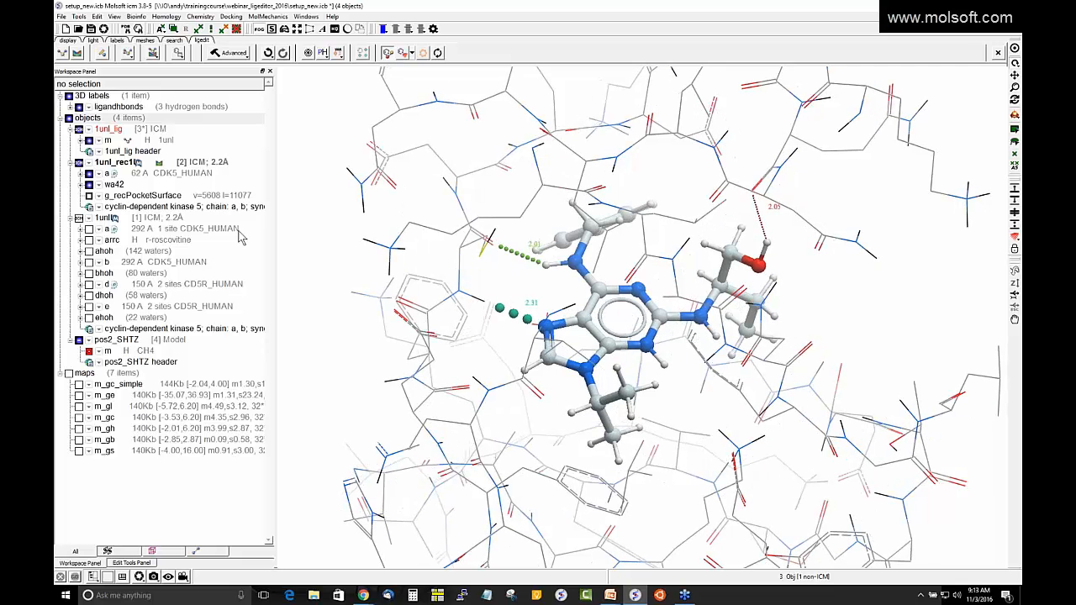
click(88, 173)
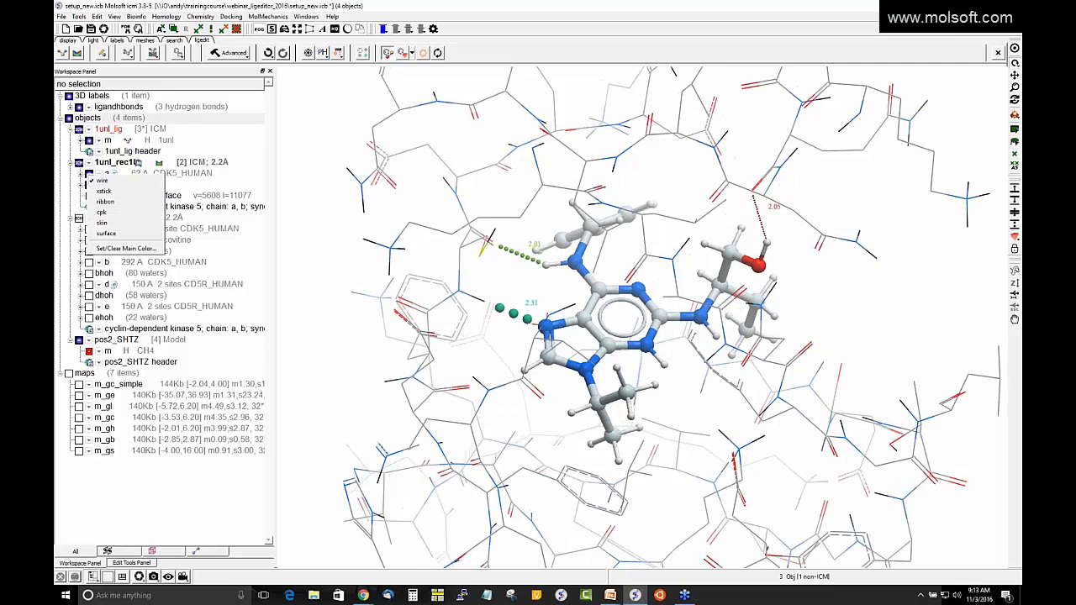
click(105, 202)
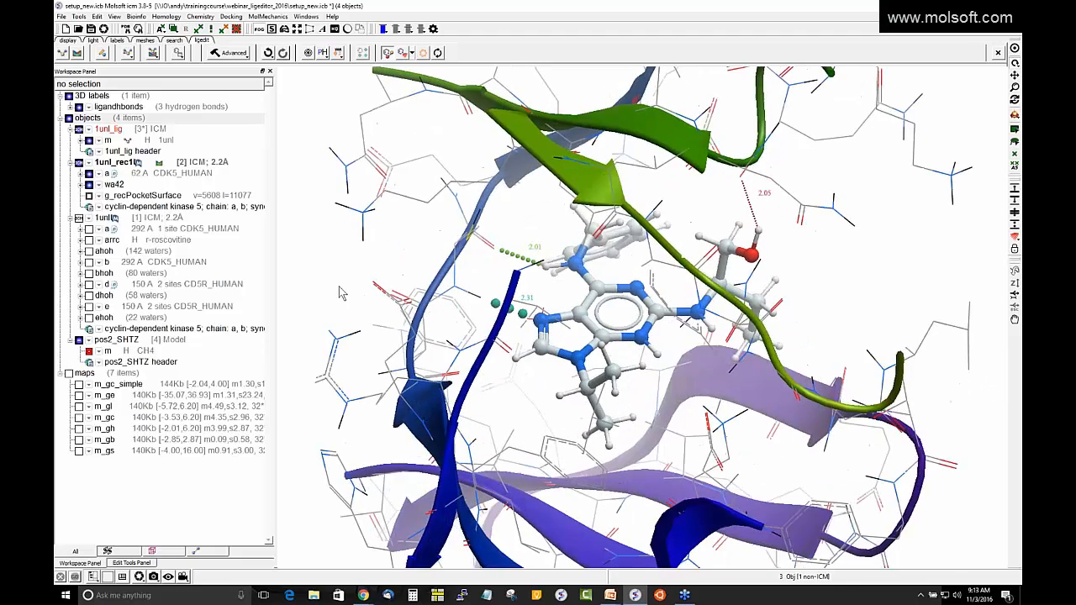
scroll(363, 338, down, 3)
drag(363, 338, 396, 171)
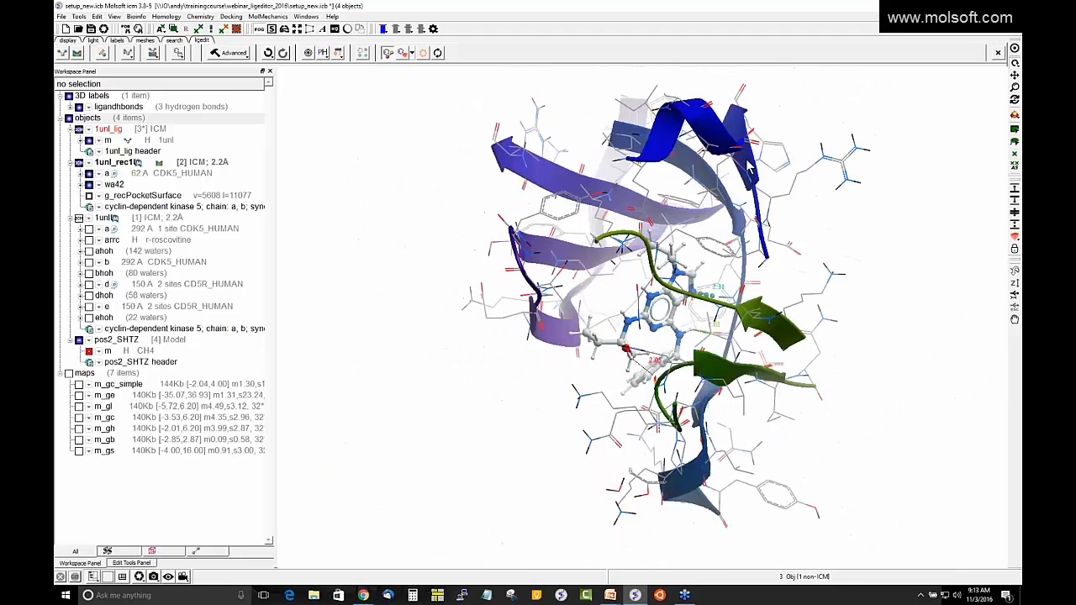
drag(1012, 133, 975, 116)
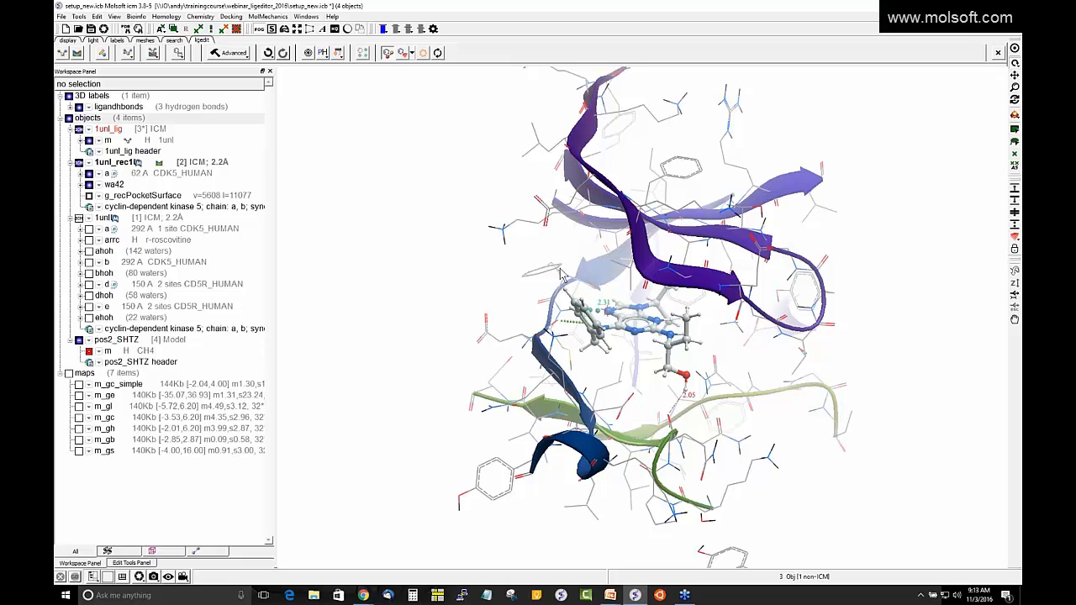
mouse_move(493, 258)
mouse_down()
mouse_move(473, 266)
mouse_move(503, 256)
mouse_up()
drag(851, 201, 861, 225)
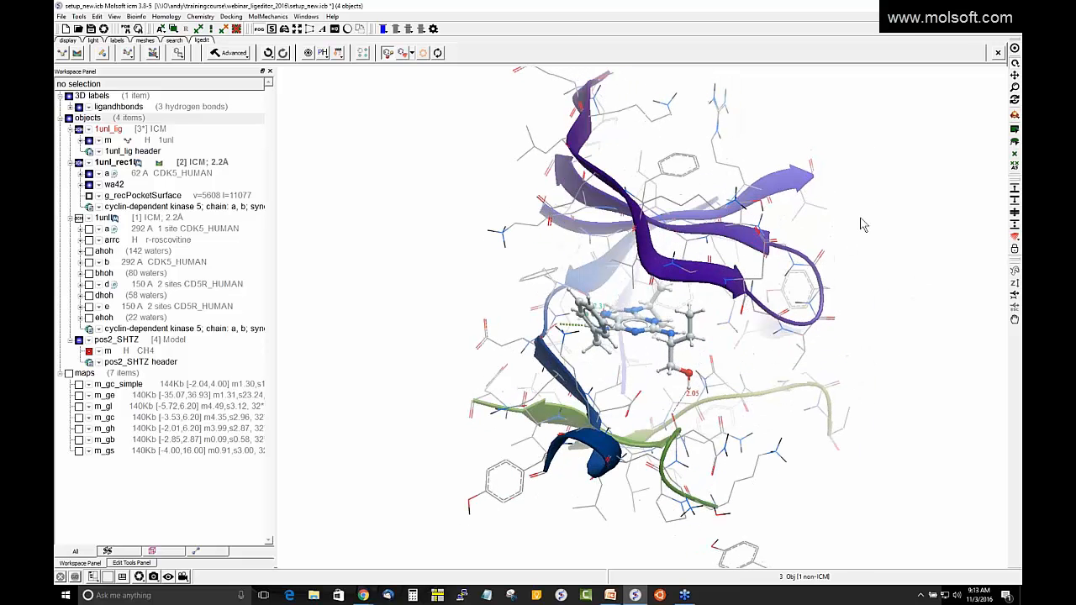
scroll(298, 312, up, 3)
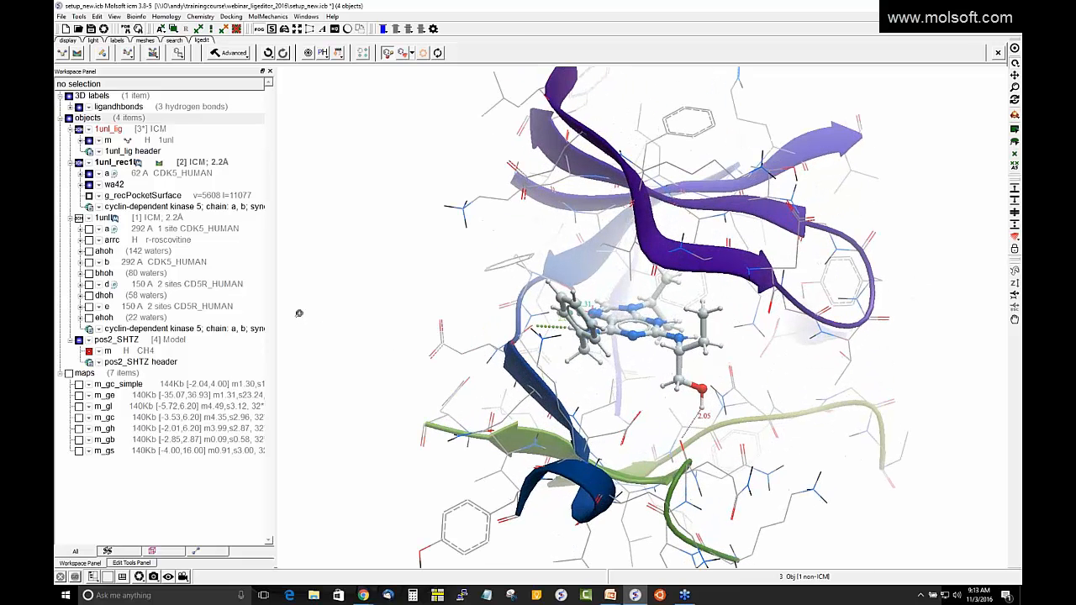
Step: Display the Receptor Pocket surface around the ligand and examine the binding site from several angles
click(412, 54)
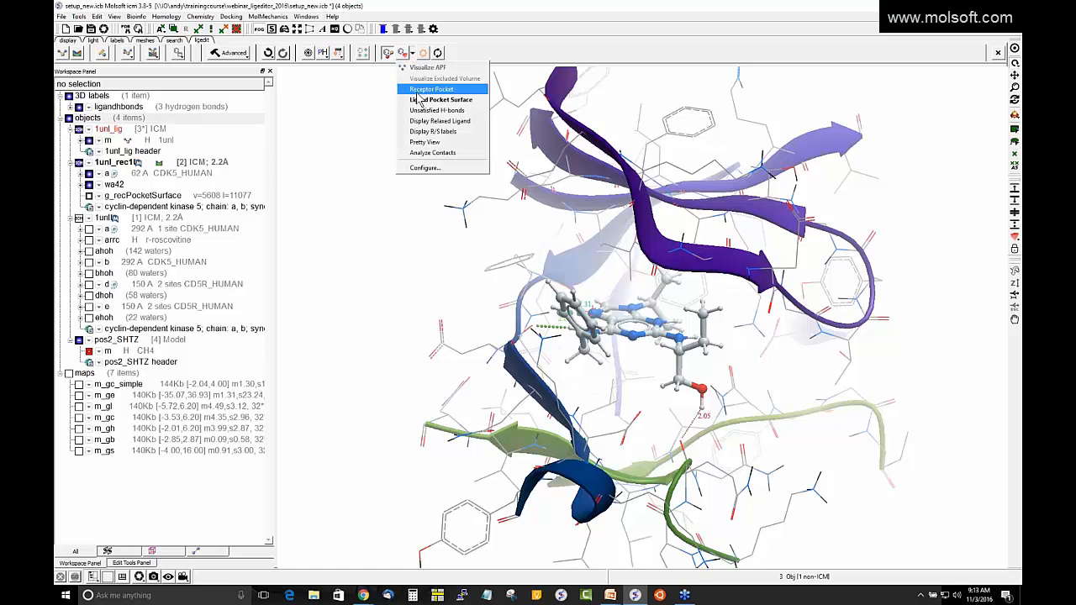
click(419, 99)
mouse_move(405, 211)
mouse_down()
mouse_move(372, 219)
mouse_move(386, 202)
mouse_up()
click(411, 53)
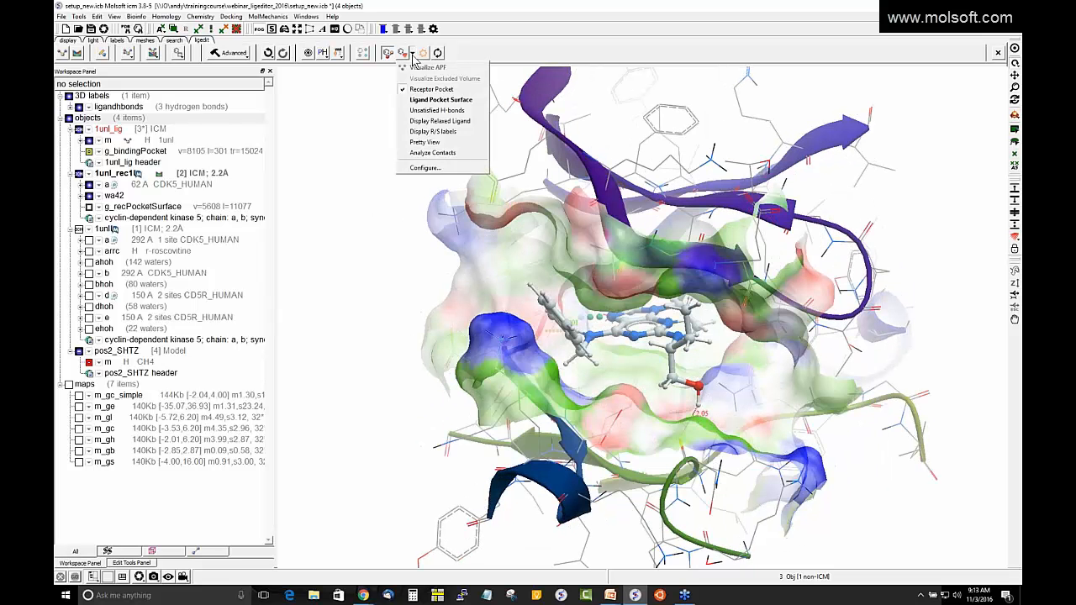
click(366, 108)
drag(393, 224, 411, 251)
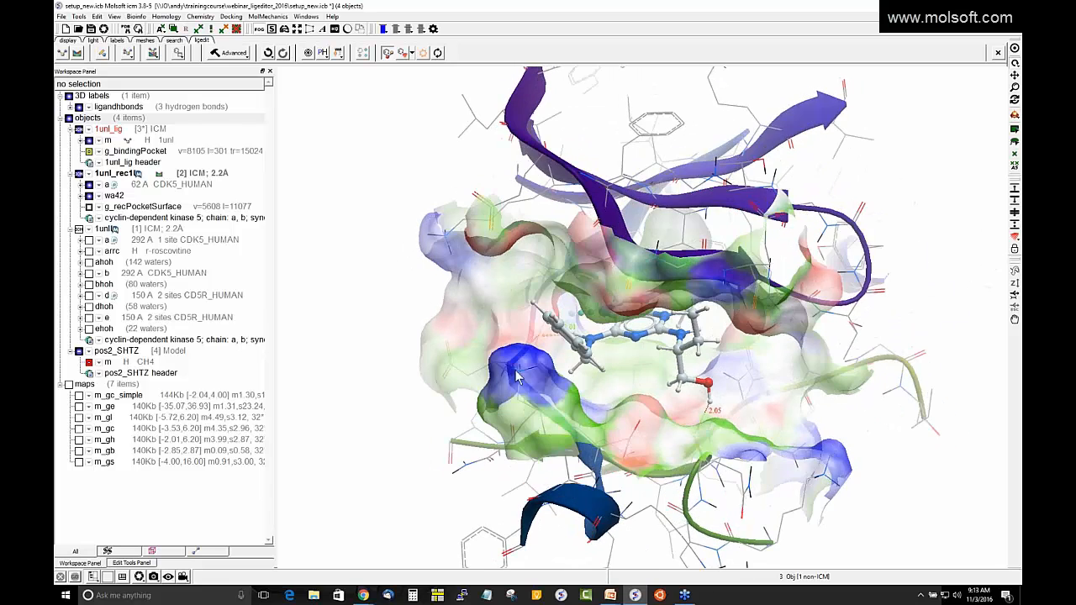
drag(482, 328, 509, 324)
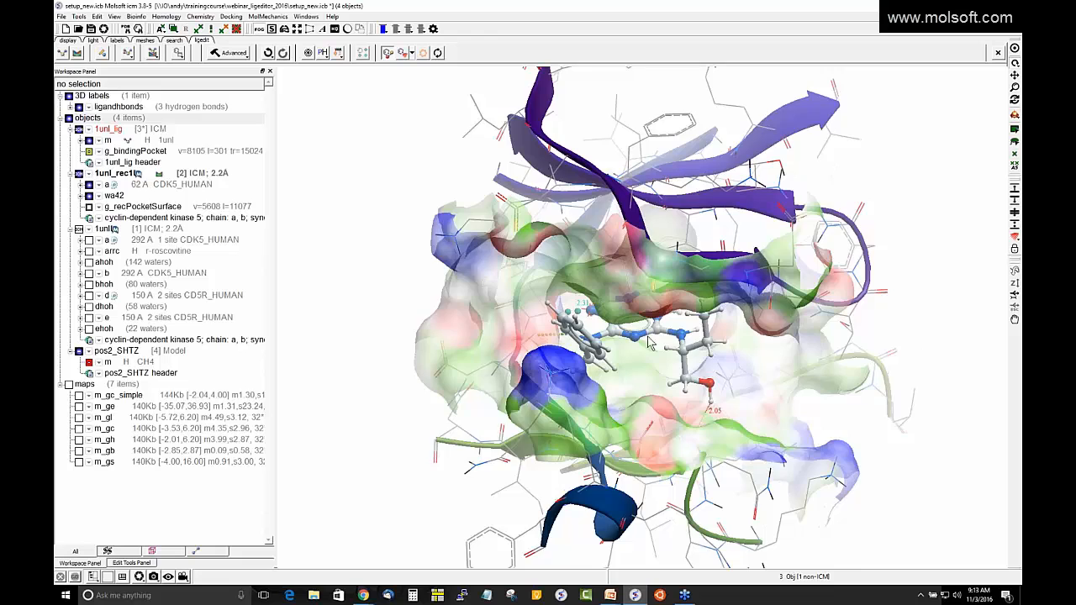
drag(747, 373, 690, 369)
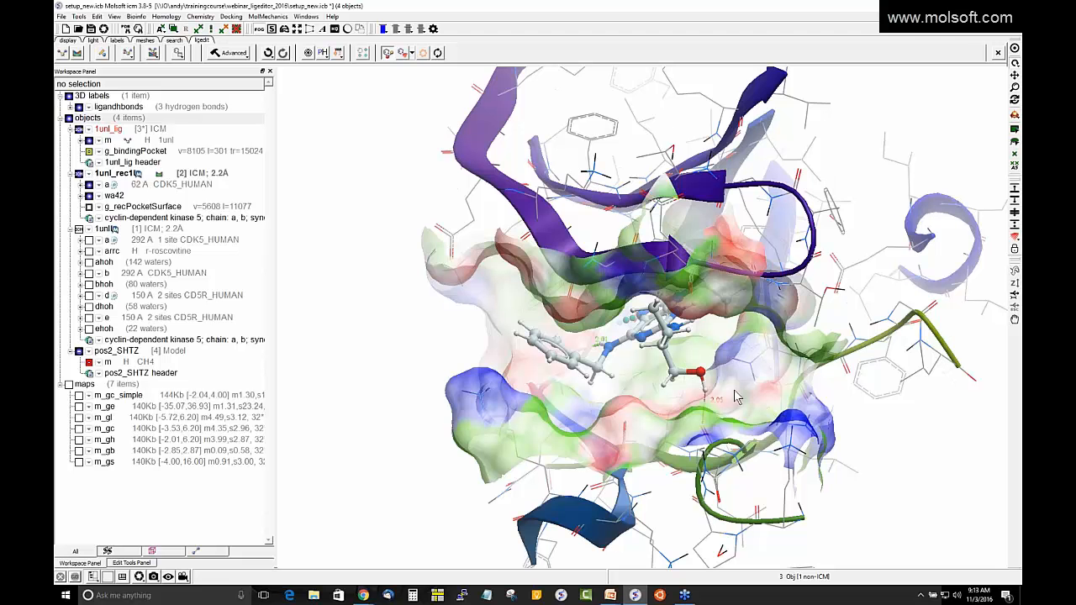
drag(765, 404, 803, 406)
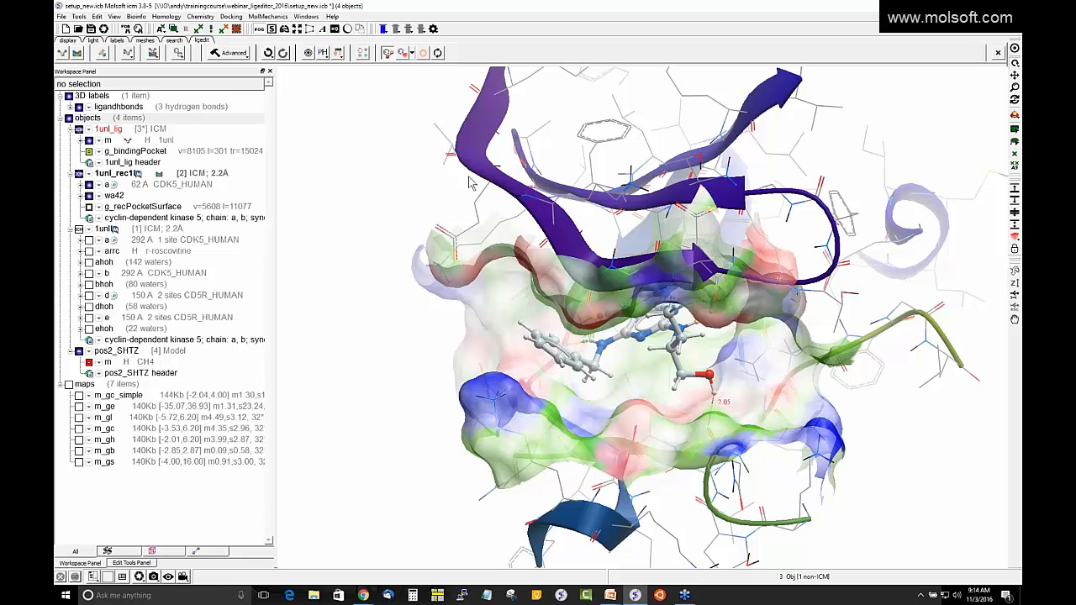
Step: Hide the Receptor Pocket, regenerate the Ligand Pocket Surface as a mesh and examine it around the ligand from several angles
click(410, 54)
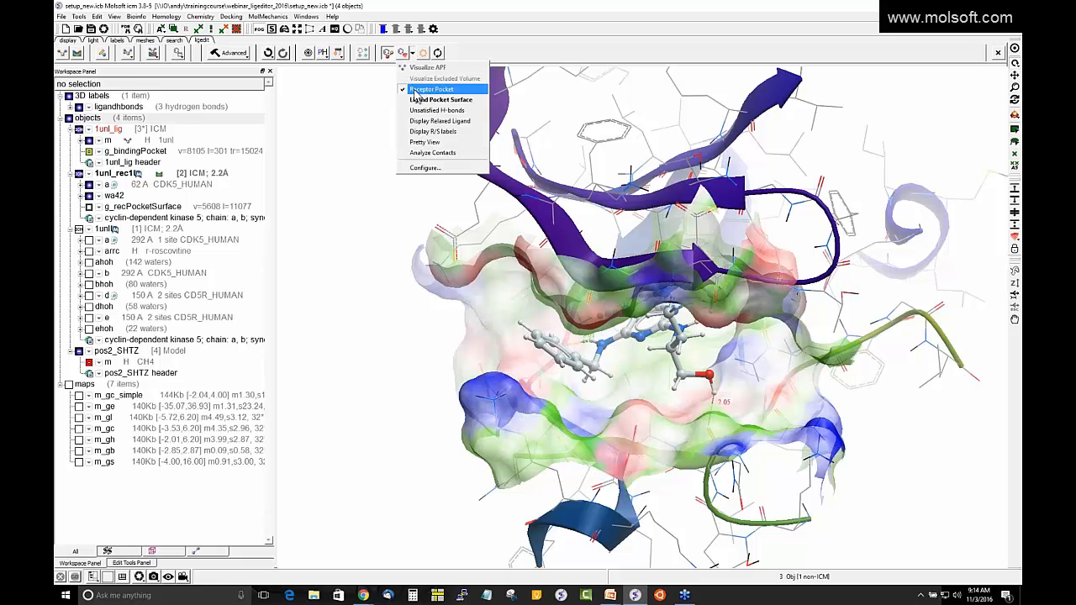
click(416, 92)
click(412, 55)
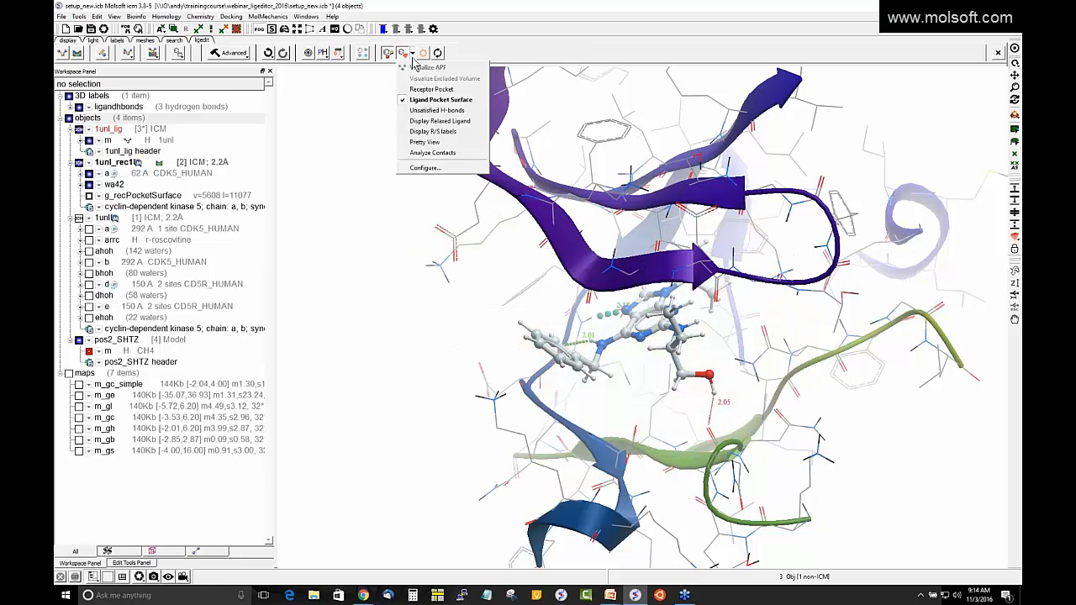
click(423, 101)
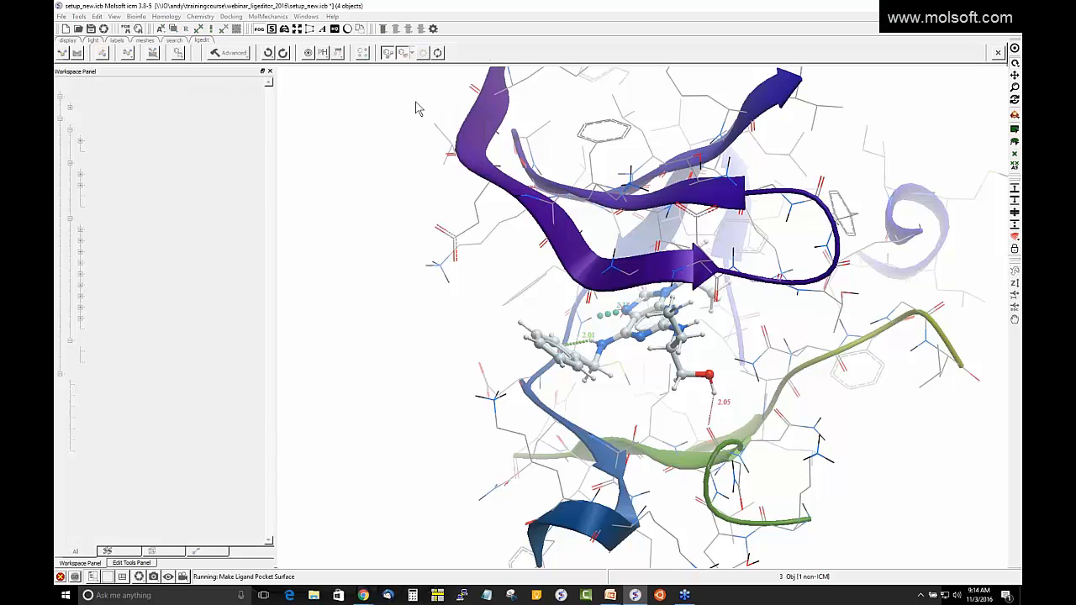
click(411, 54)
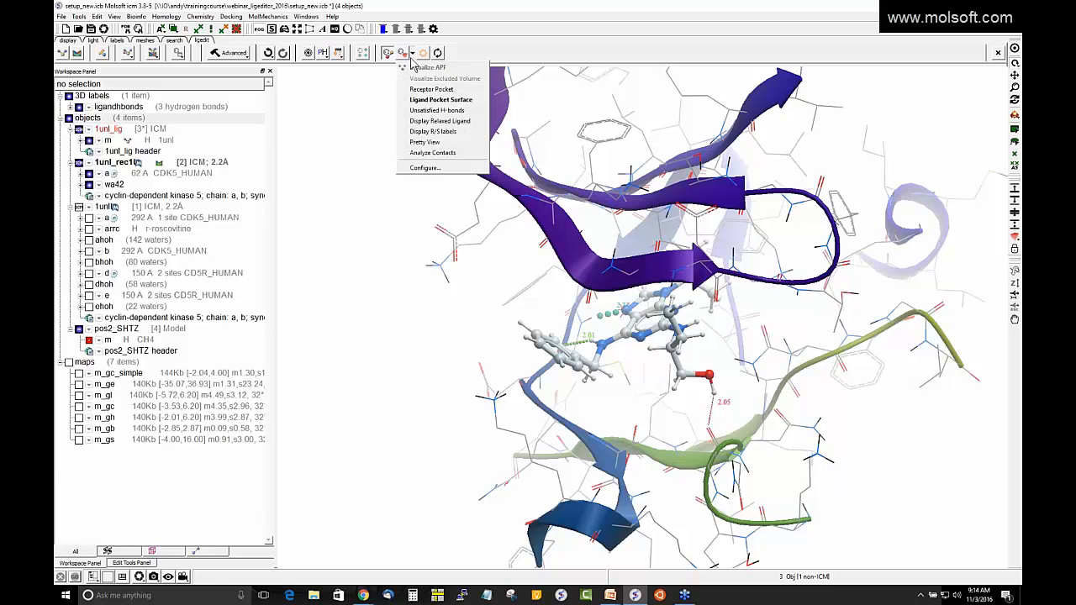
click(423, 99)
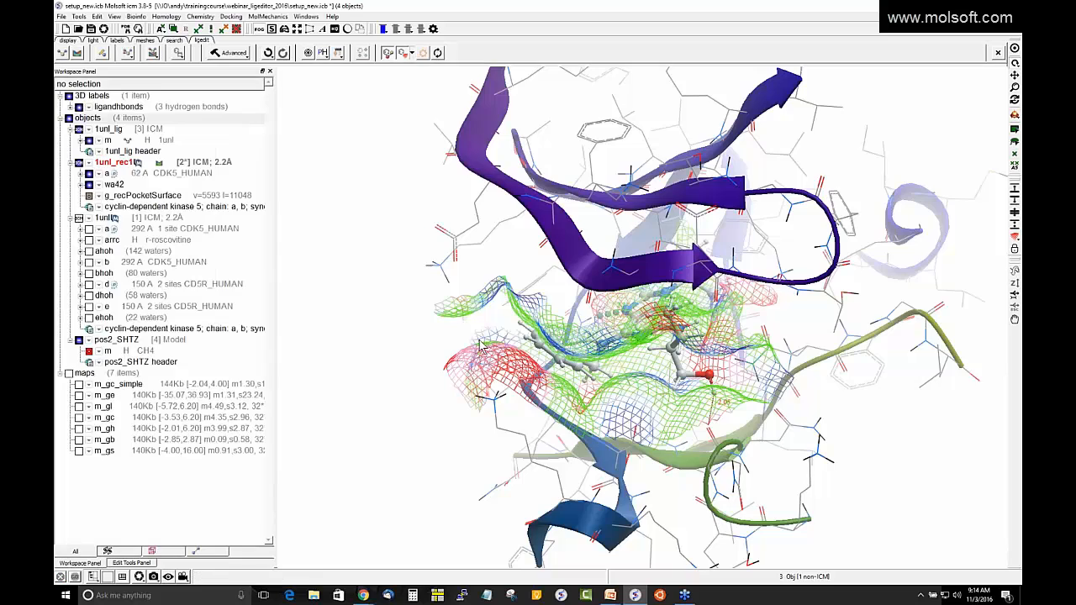
drag(448, 335, 511, 309)
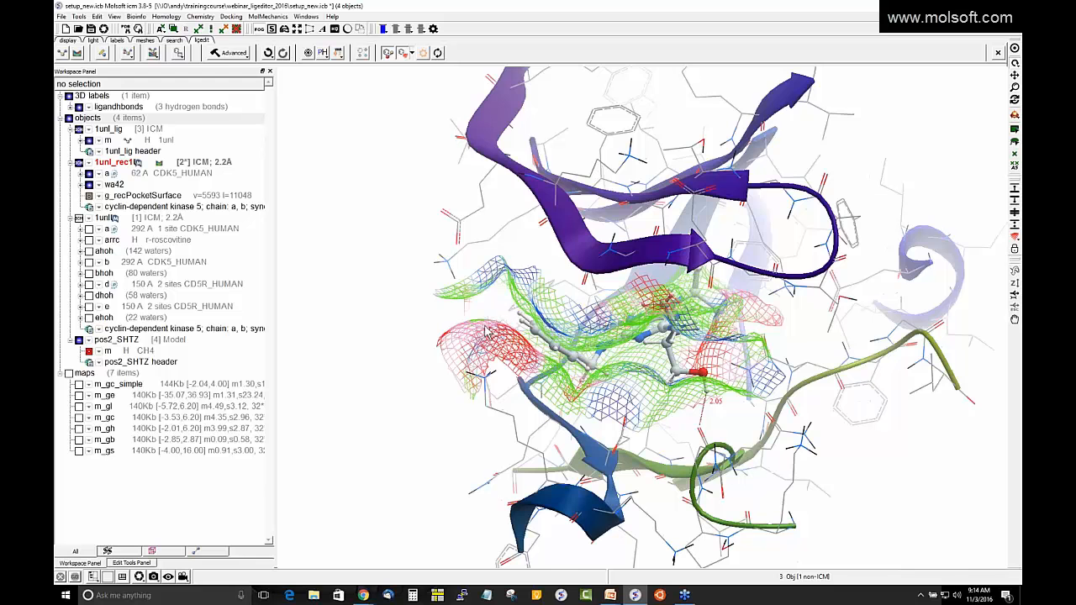
drag(578, 366, 533, 340)
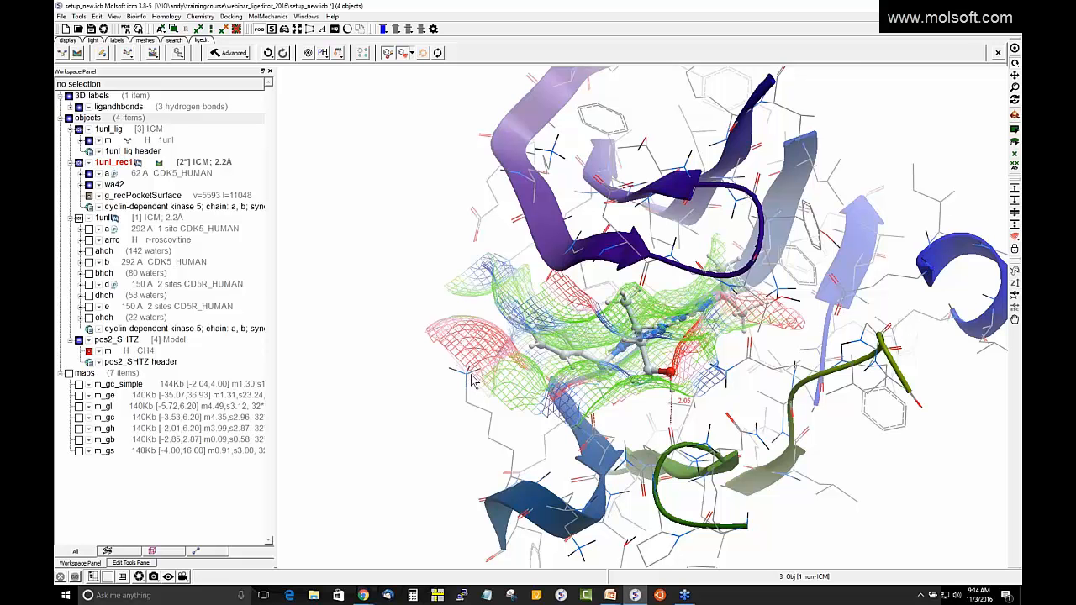
drag(675, 395, 618, 387)
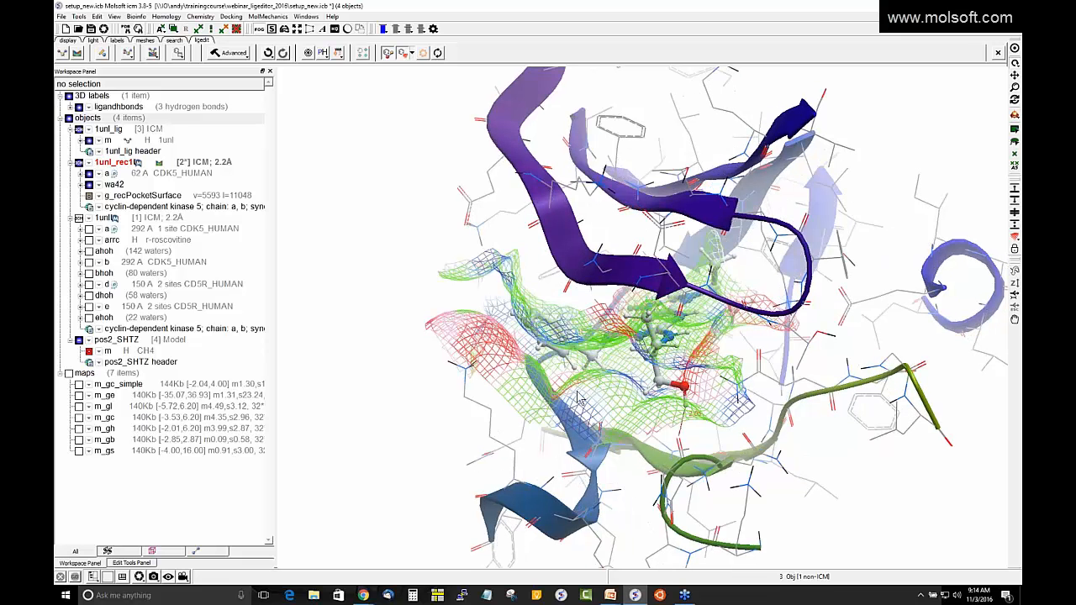
drag(872, 257, 901, 226)
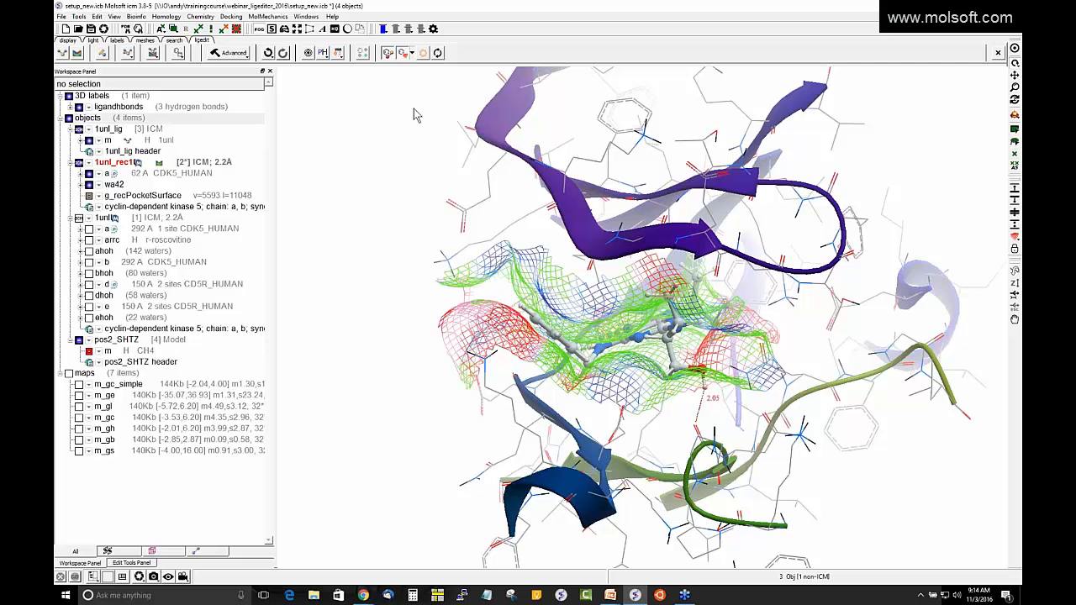
Step: Hide the Ligand Pocket Surface and display the unsatisfied hydrogen bonds between ligand and receptor
click(410, 54)
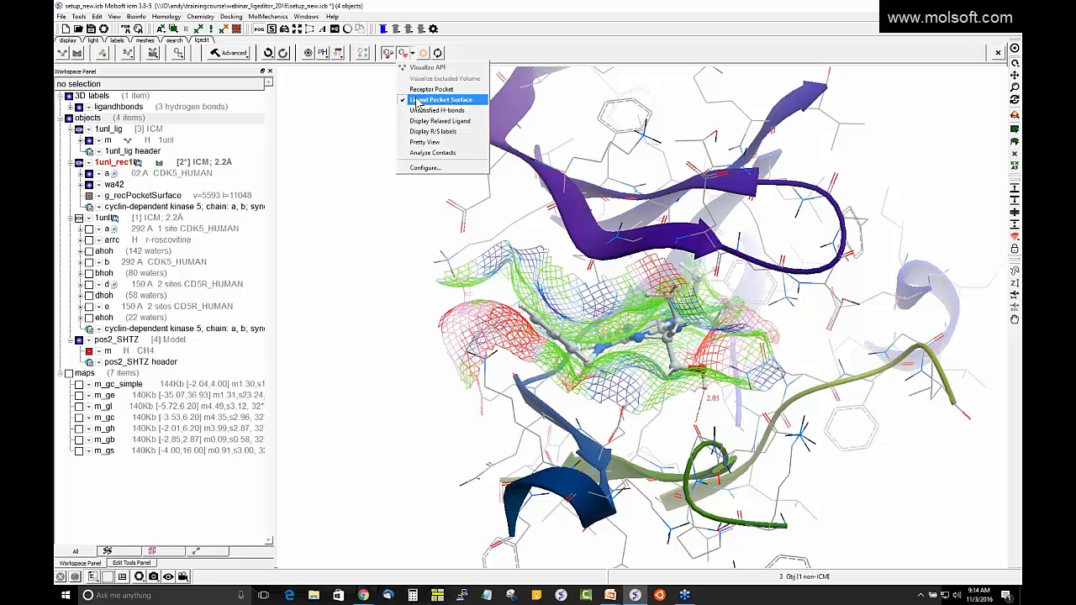
click(420, 100)
click(412, 55)
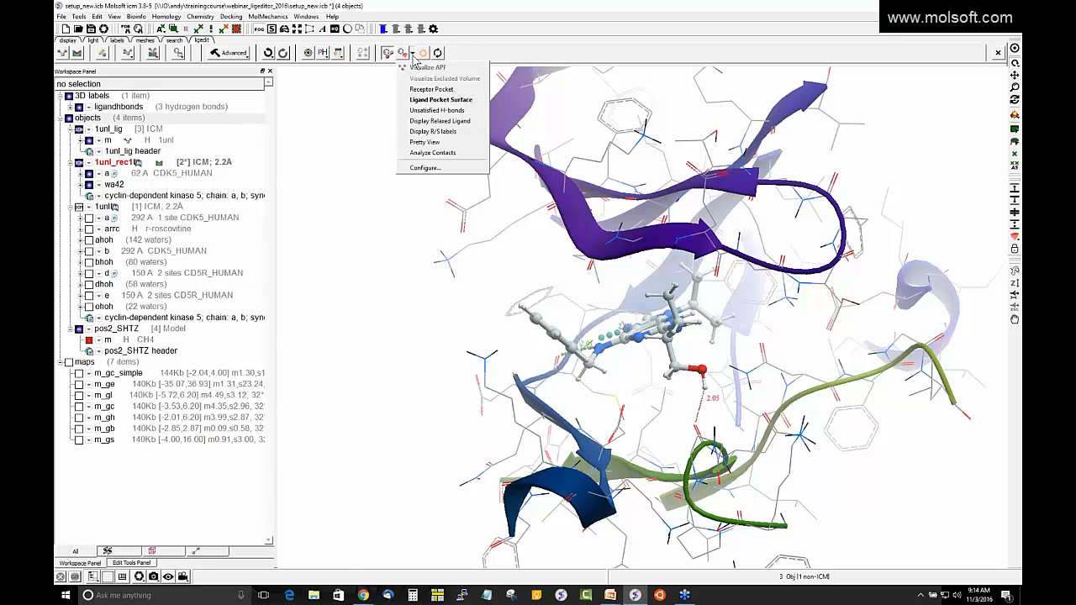
click(406, 111)
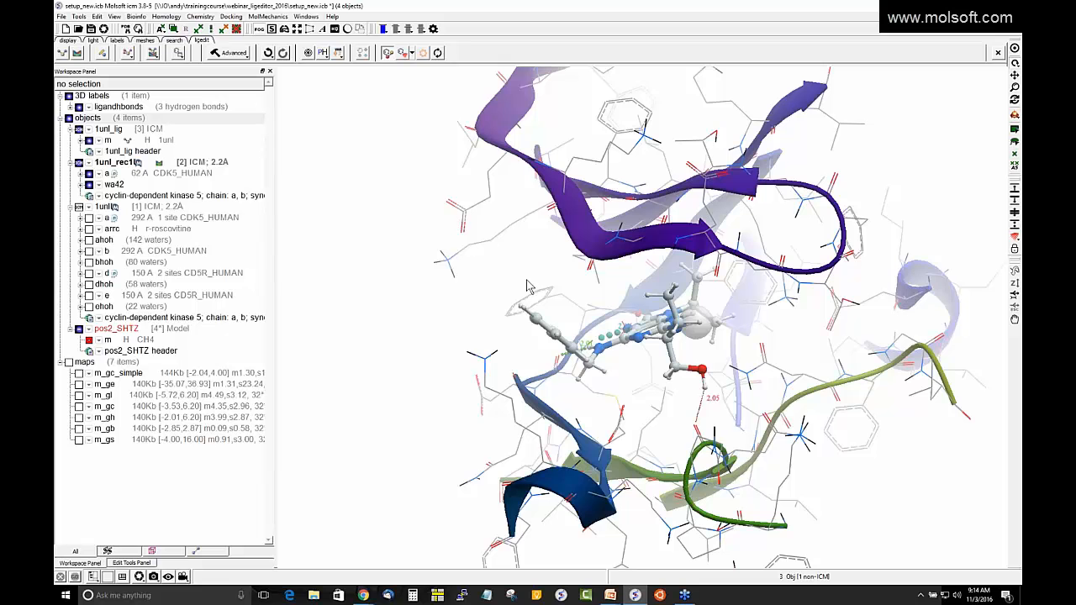
drag(528, 287, 550, 296)
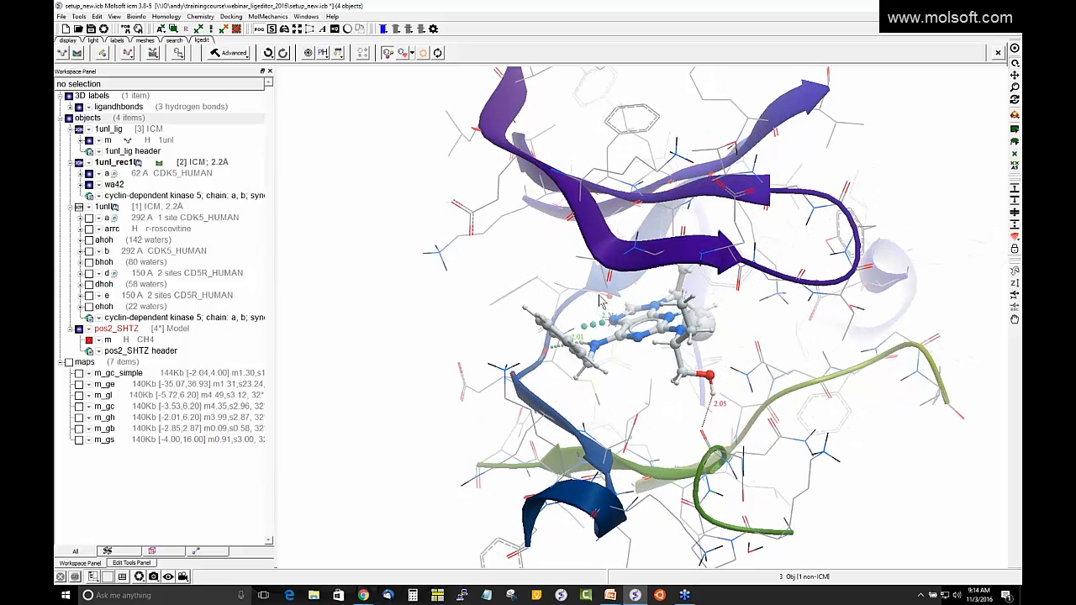
Step: Select the receptor atoms at the small red sphere near the ligand rings, center the view on them and clear the selection
click(601, 298)
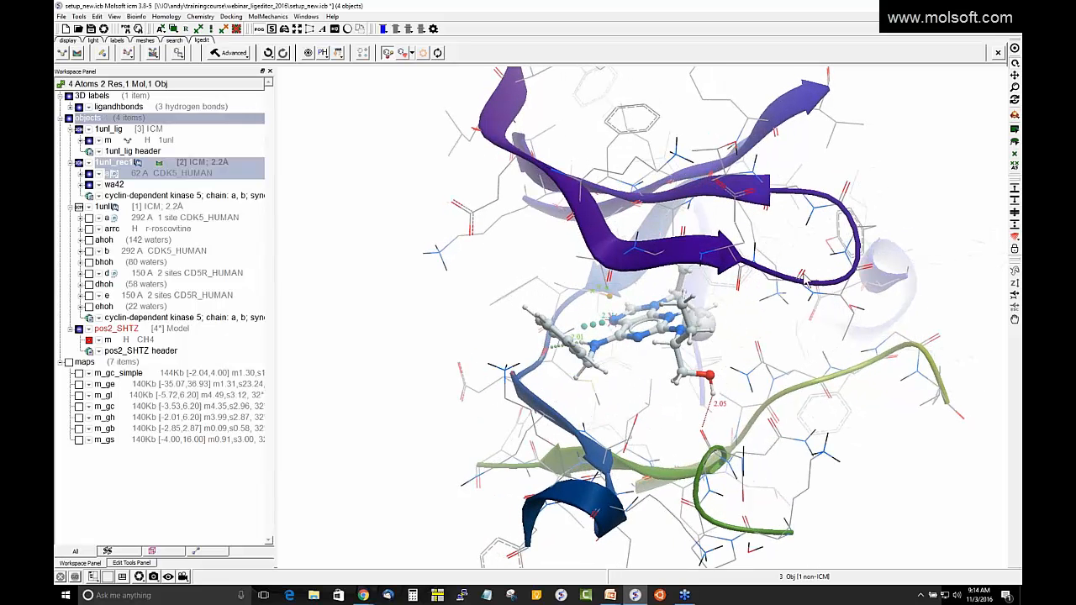
click(1015, 48)
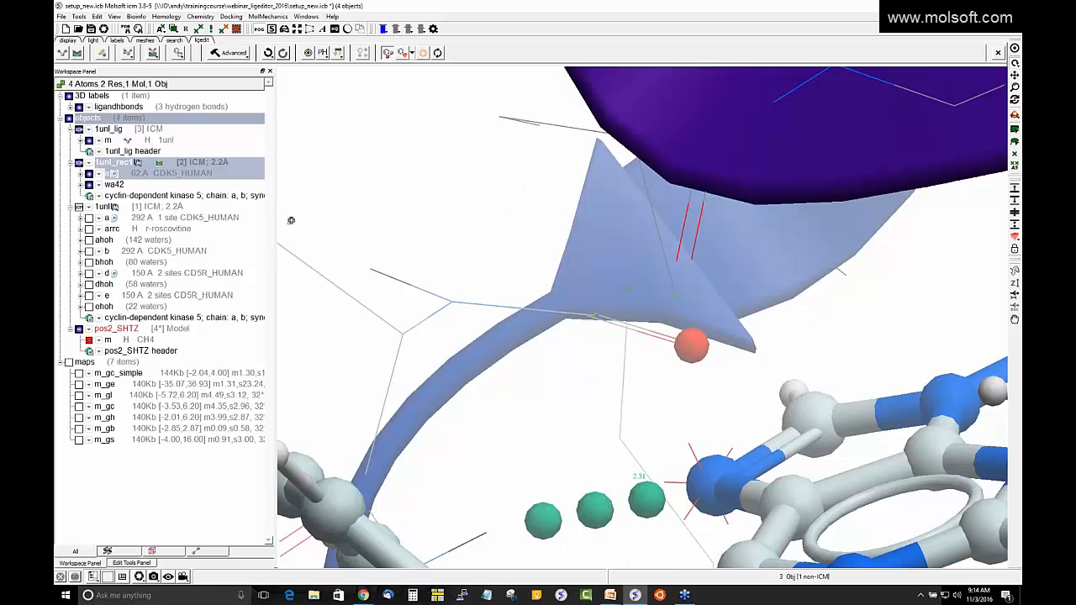
drag(290, 220, 308, 294)
mouse_move(426, 338)
mouse_down()
mouse_move(452, 346)
mouse_move(425, 333)
mouse_up()
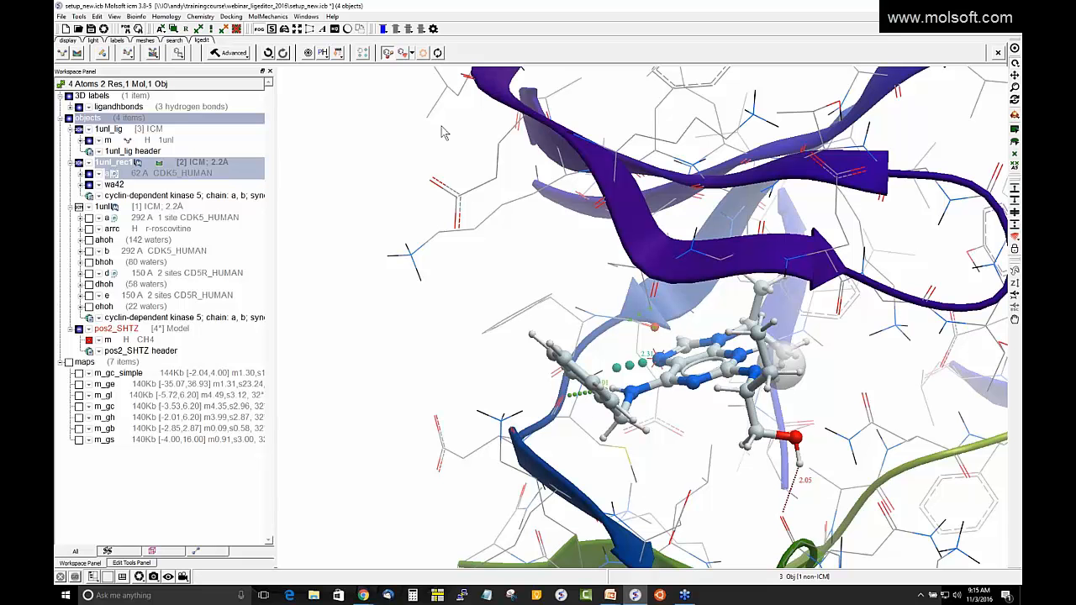
drag(435, 278, 447, 261)
right_drag(384, 126, 396, 156)
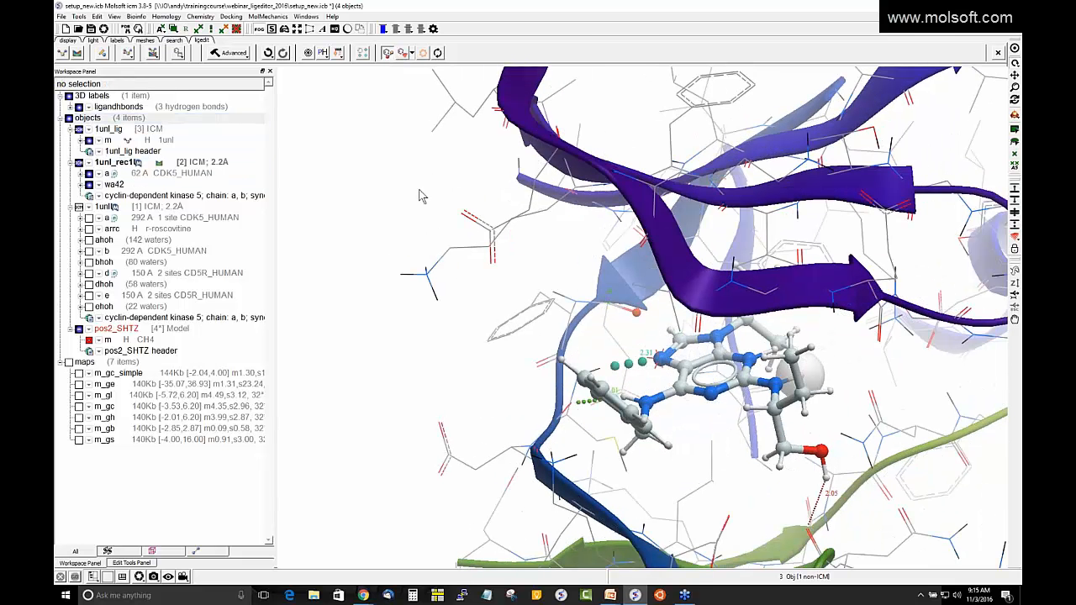
mouse_move(446, 297)
mouse_down()
mouse_move(458, 311)
mouse_move(434, 300)
mouse_up()
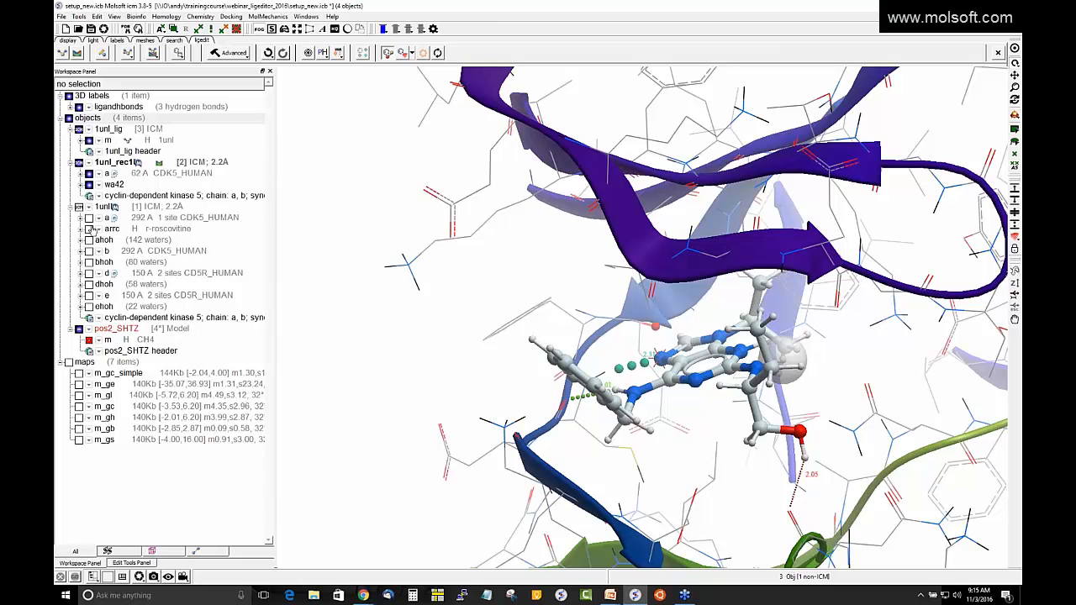
Step: Display the Ligand Pocket Surface together with the unsatisfied hydrogen bonds and examine the binding site from several angles
click(411, 53)
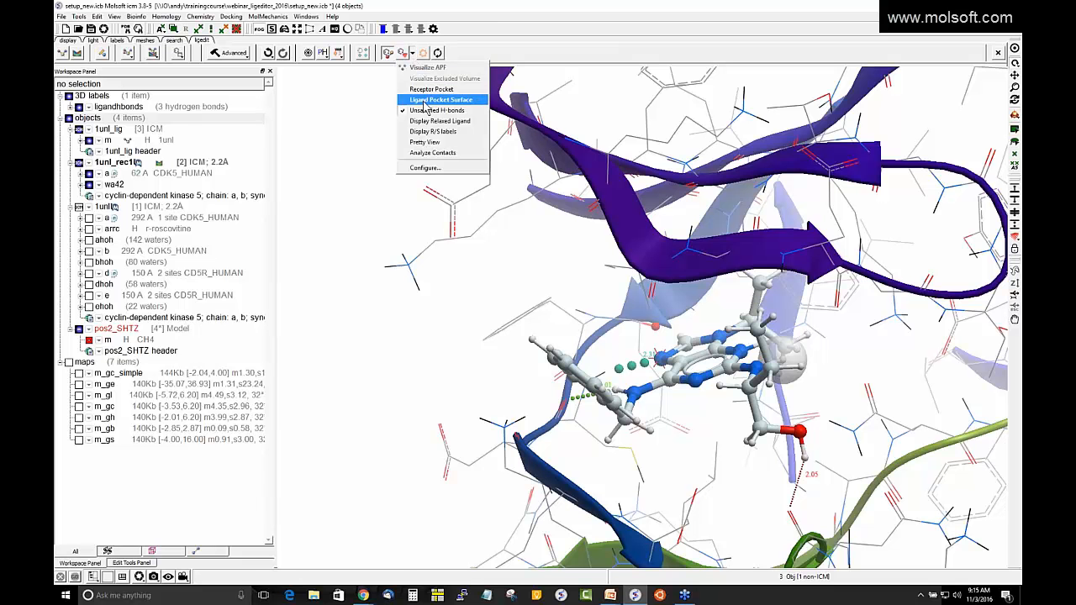
click(427, 101)
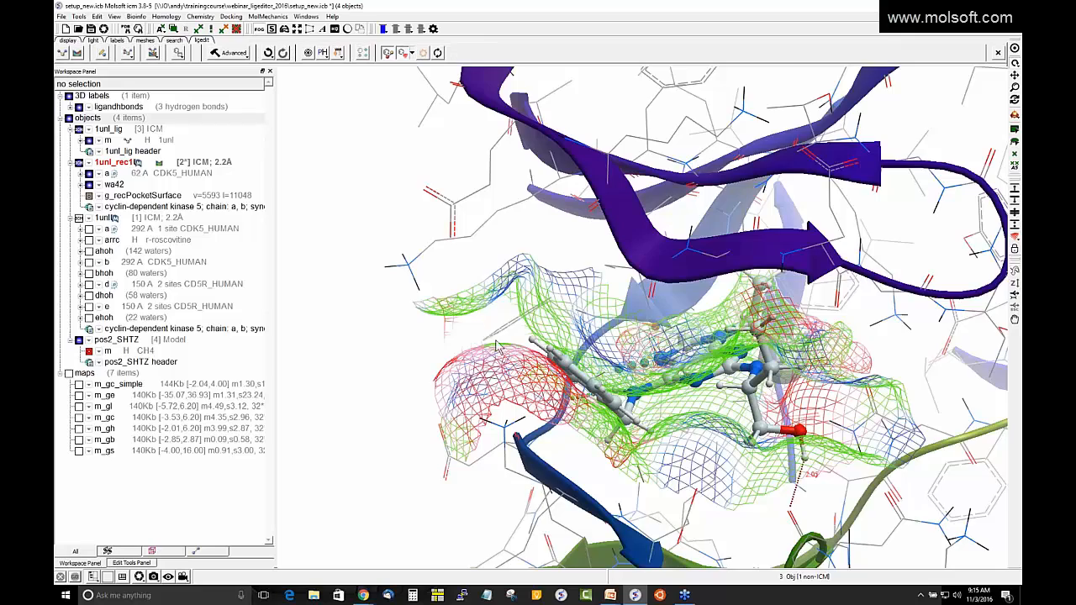
drag(495, 345, 646, 301)
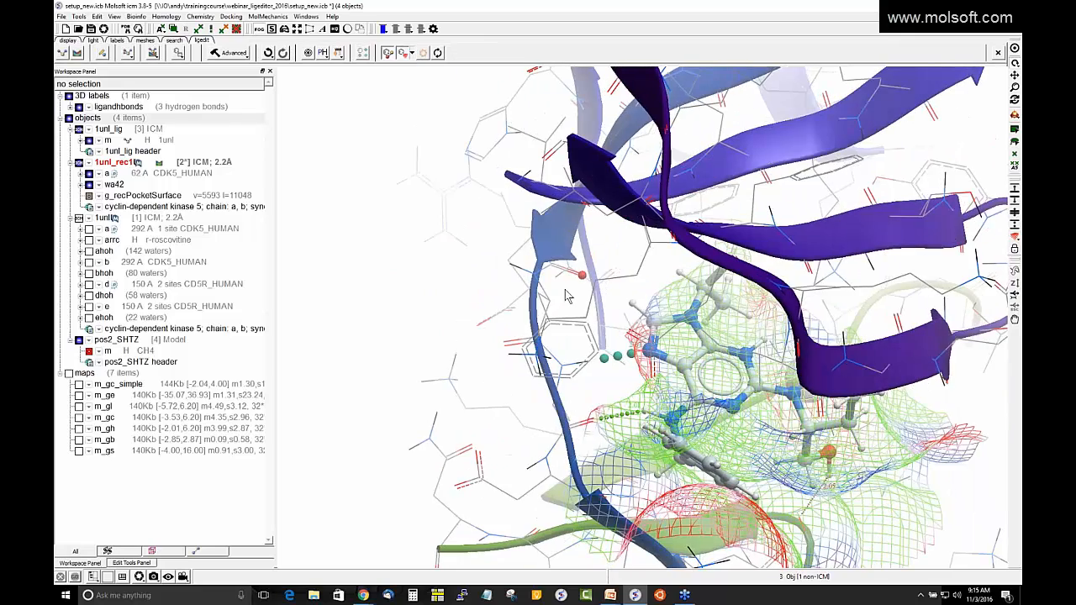
mouse_move(567, 296)
mouse_down()
mouse_move(630, 324)
mouse_move(627, 298)
mouse_move(512, 337)
mouse_move(567, 289)
mouse_up()
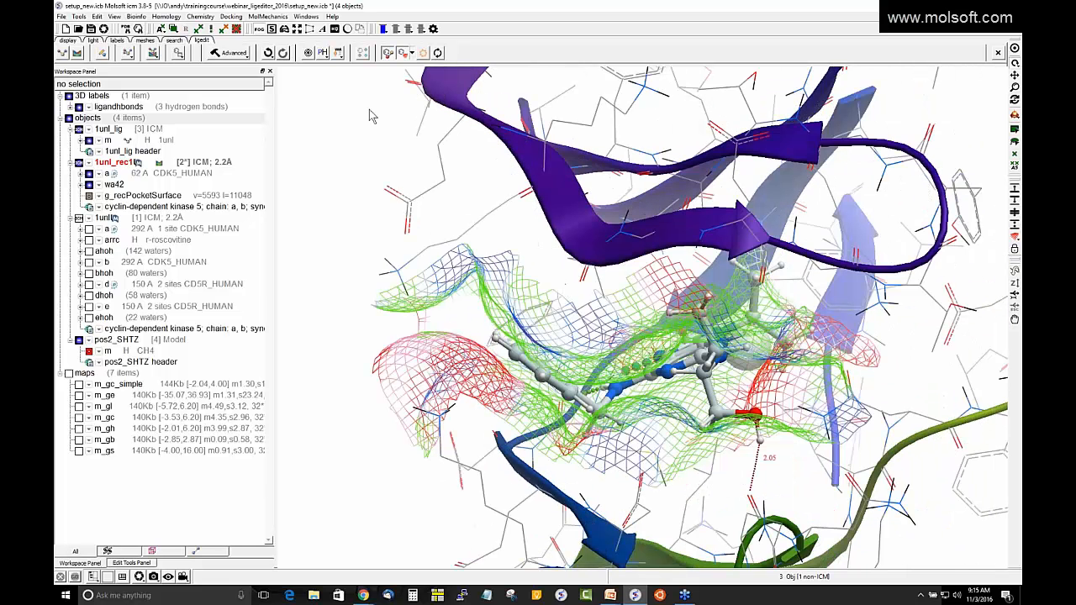
Step: Hide both the unsatisfied hydrogen bonds and the Ligand Pocket Surface
click(412, 57)
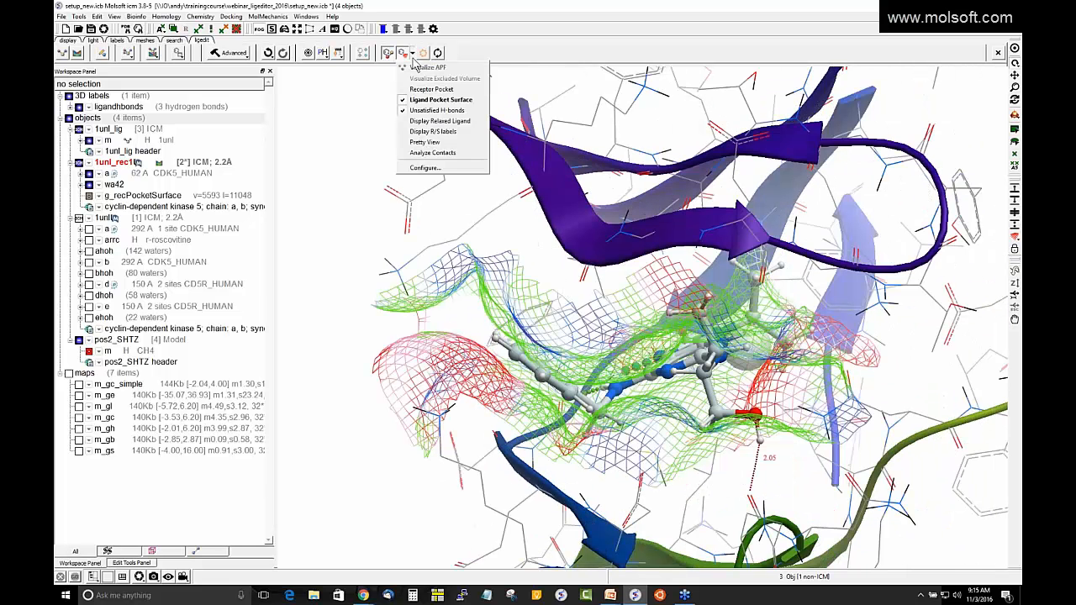
click(427, 111)
click(410, 54)
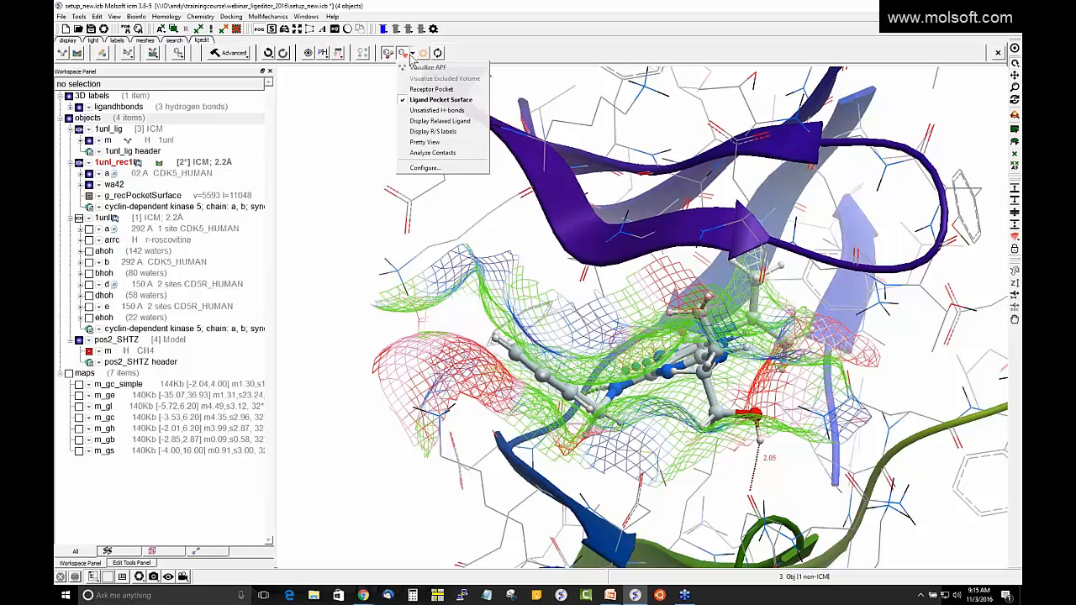
click(416, 101)
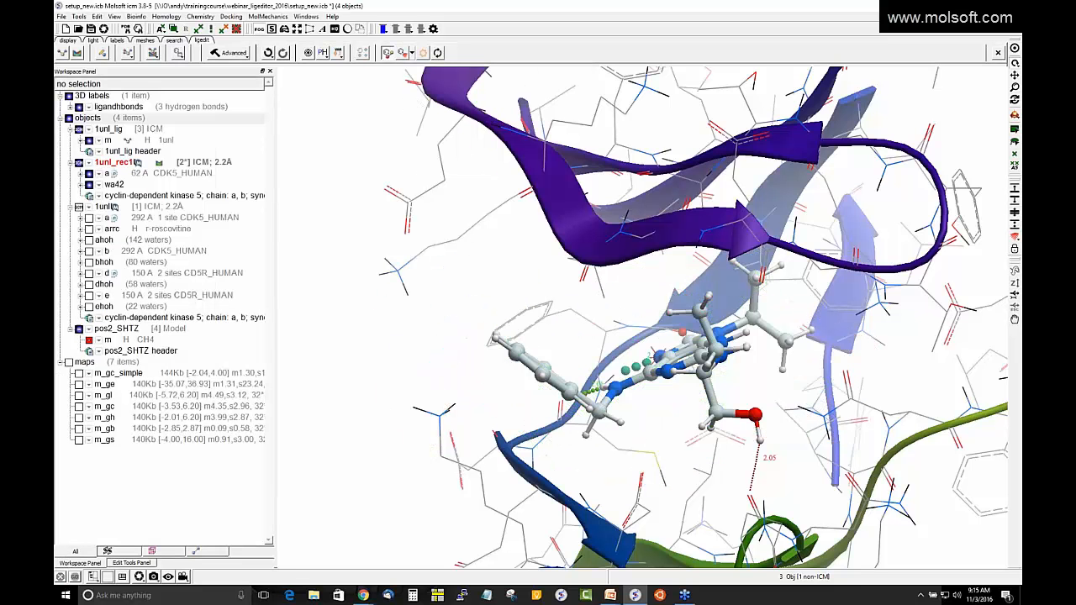
click(413, 59)
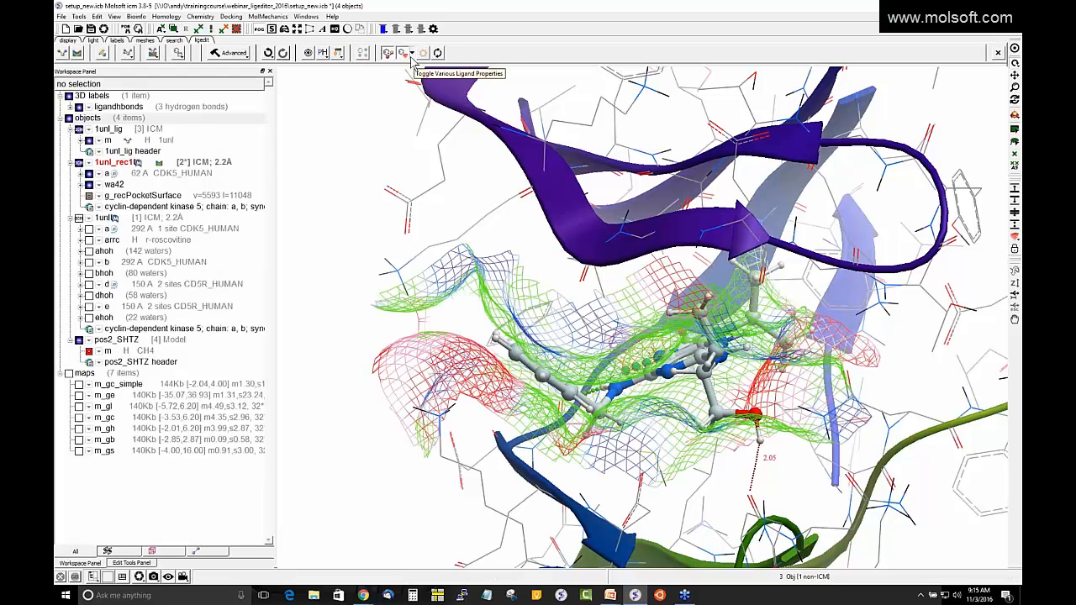
click(411, 57)
click(418, 100)
Step: Display the relaxed ligand and compare its conformation with the bound ligand
click(413, 57)
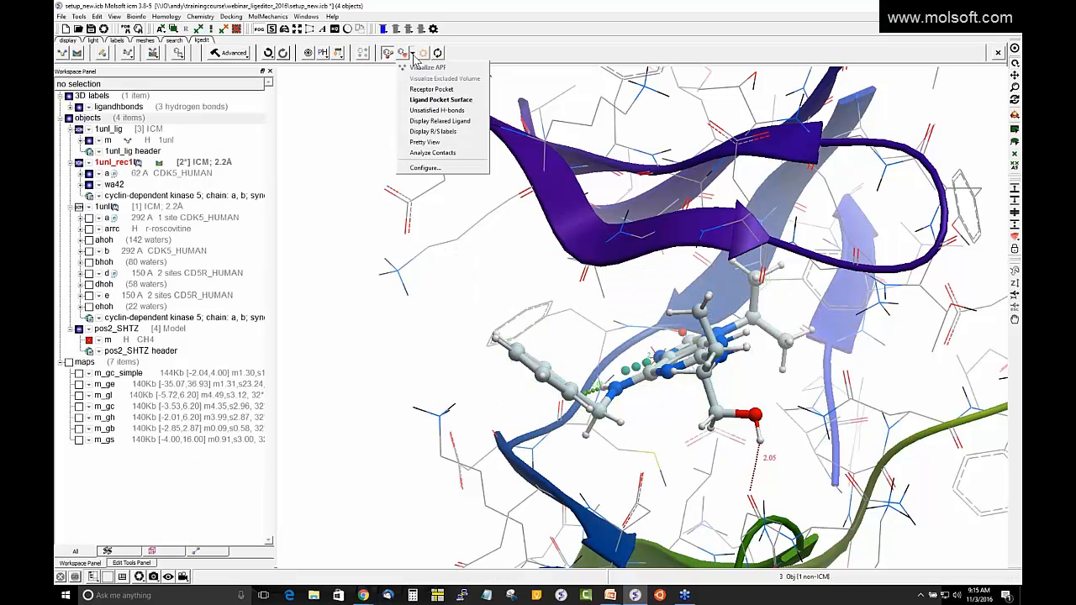
click(419, 122)
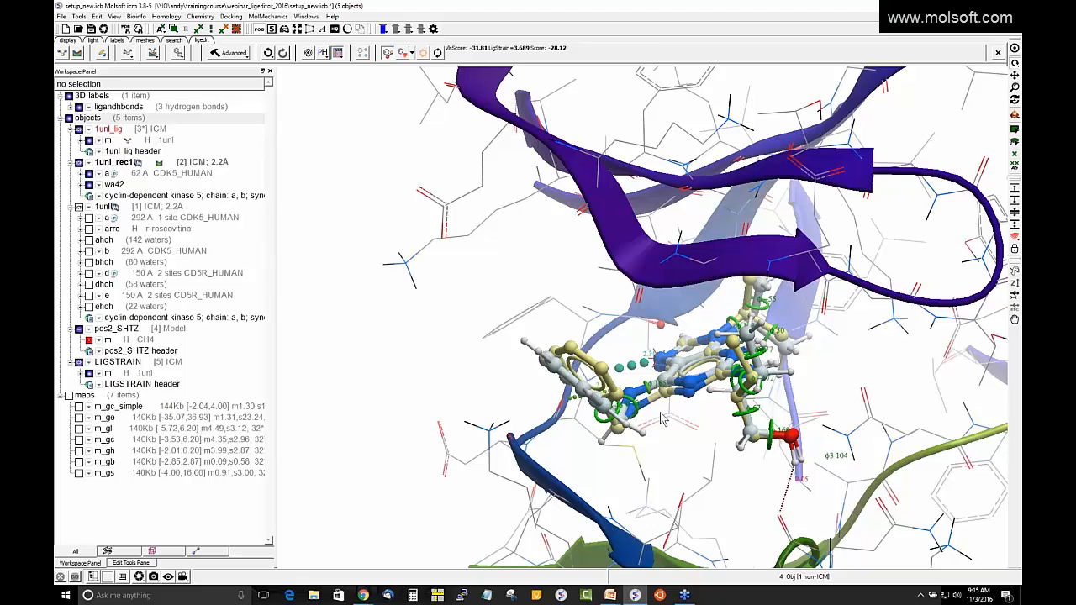
drag(661, 420, 678, 421)
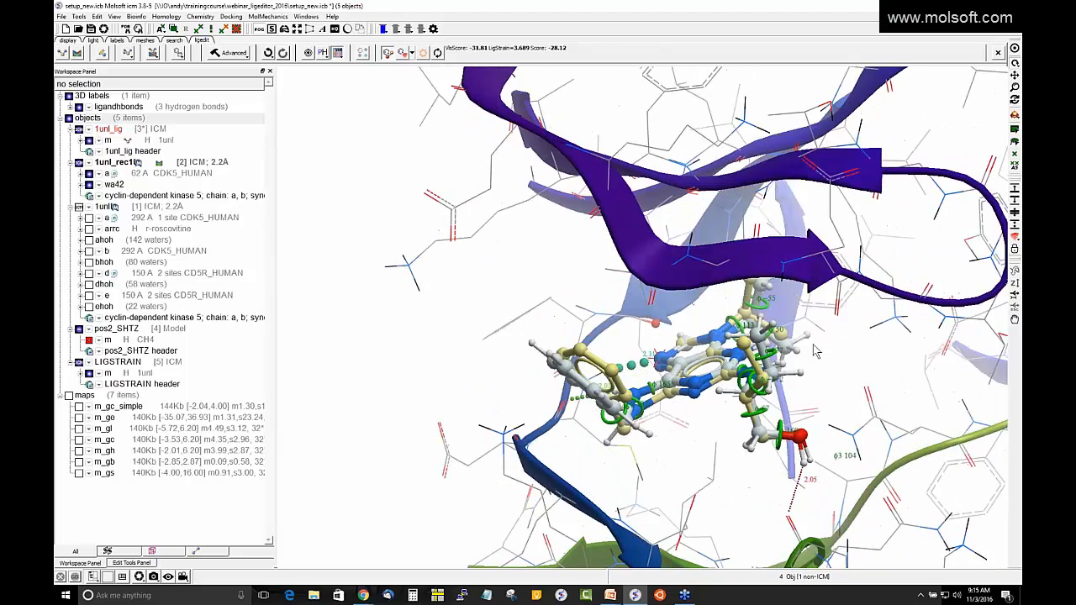
Step: Hide the LIGSTRAIN object and examine the torsion strain markers on the bound ligand
click(80, 363)
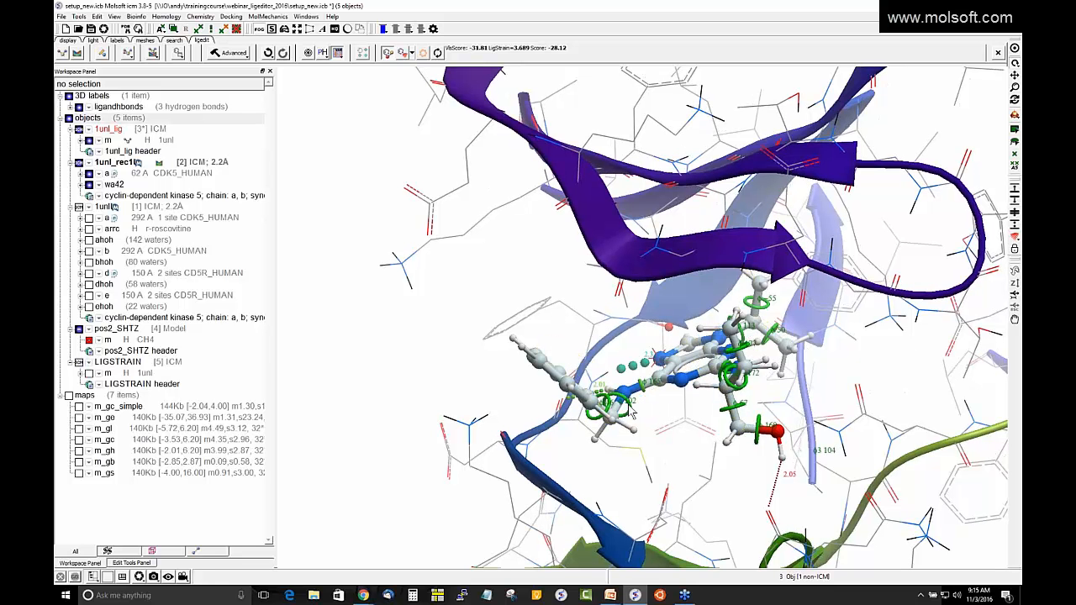
drag(609, 407, 662, 387)
drag(727, 360, 744, 369)
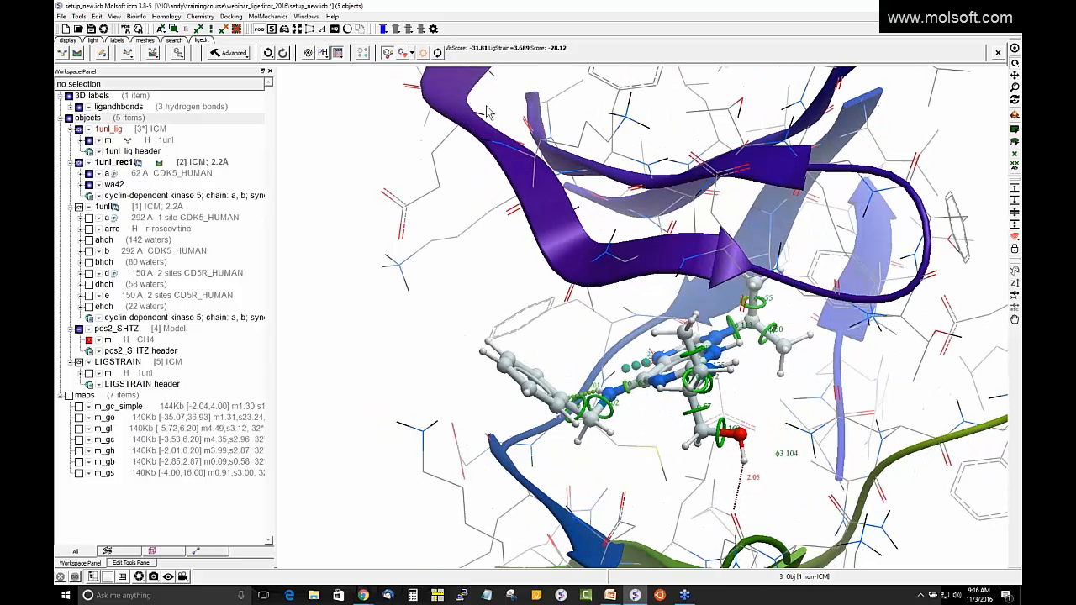
Step: Toggle the ligand's torsion strain markers off and on, leave them hidden, and inspect the ligand in the pocket
click(338, 54)
click(339, 55)
click(339, 55)
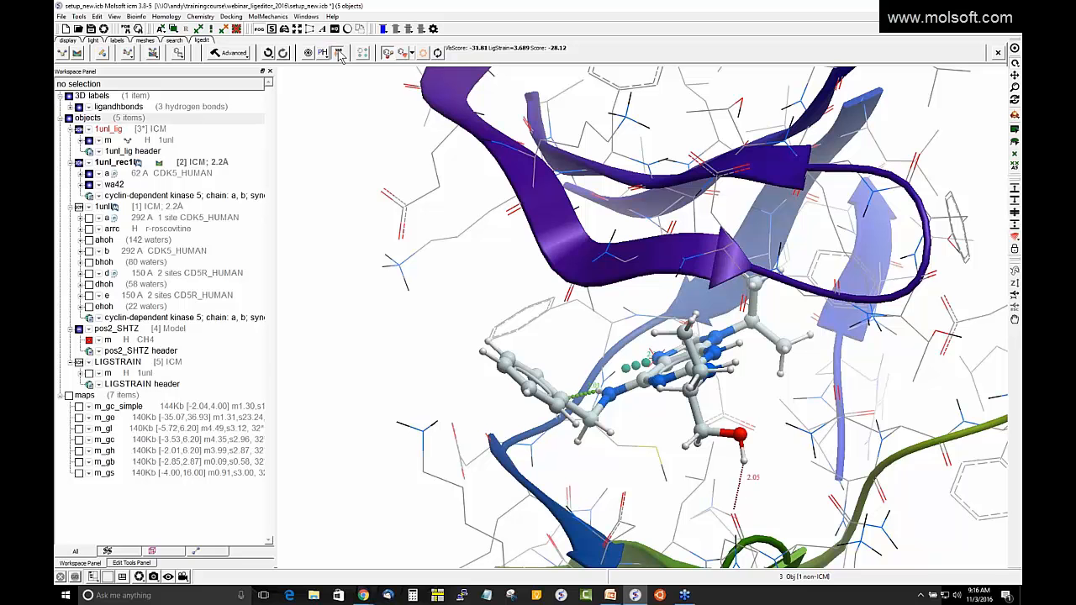
click(340, 55)
click(339, 55)
click(340, 55)
click(339, 55)
drag(443, 317, 461, 335)
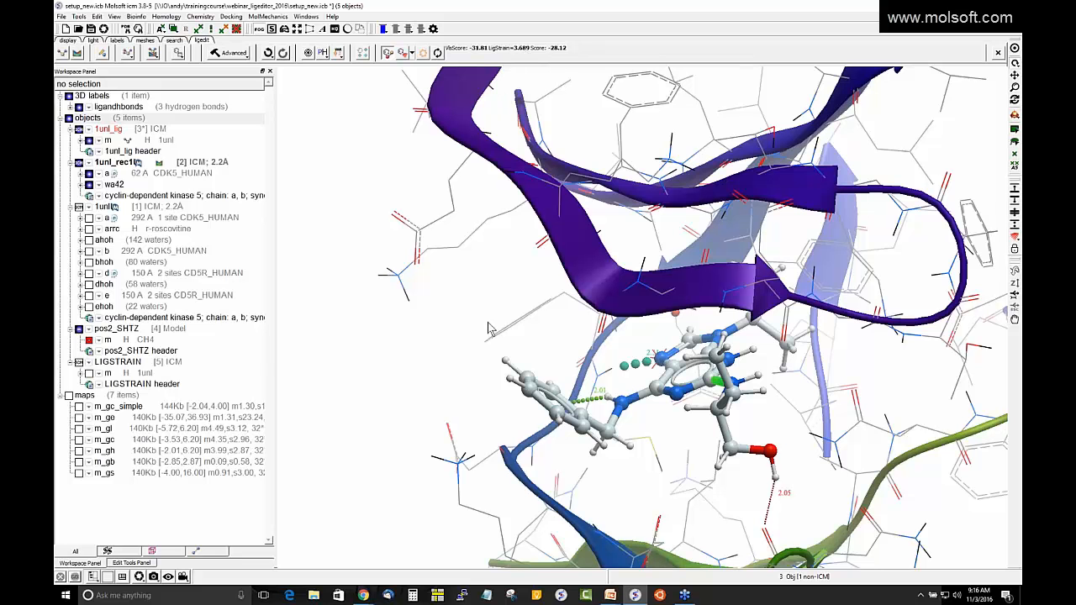
drag(483, 319, 395, 195)
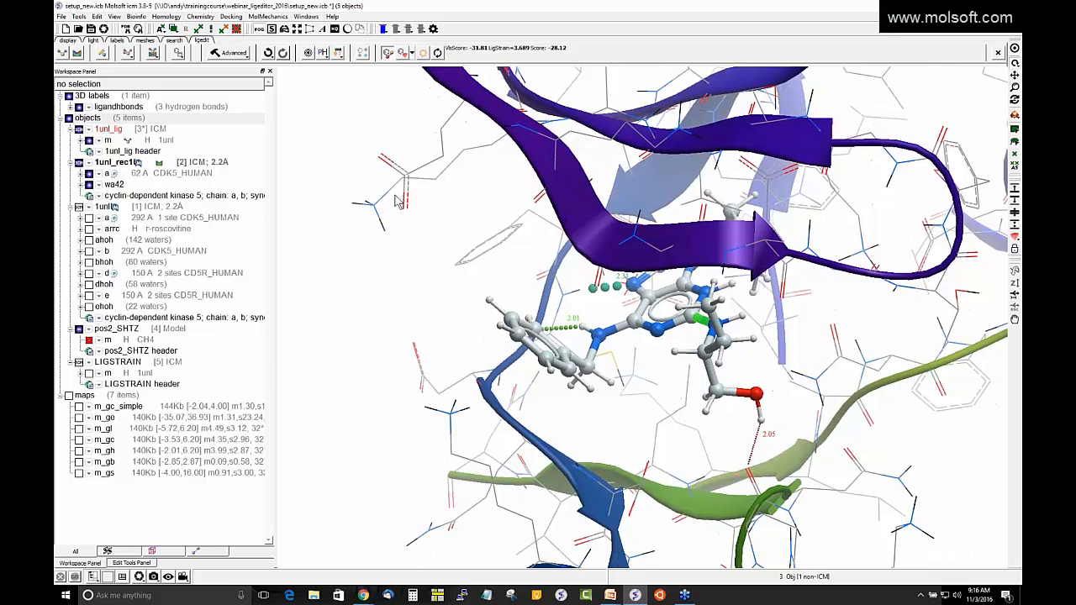
Step: Analyze the ligand-receptor contacts with an xsticks zoom scale of 100 and examine the labelled contact residues around the ligand
click(410, 53)
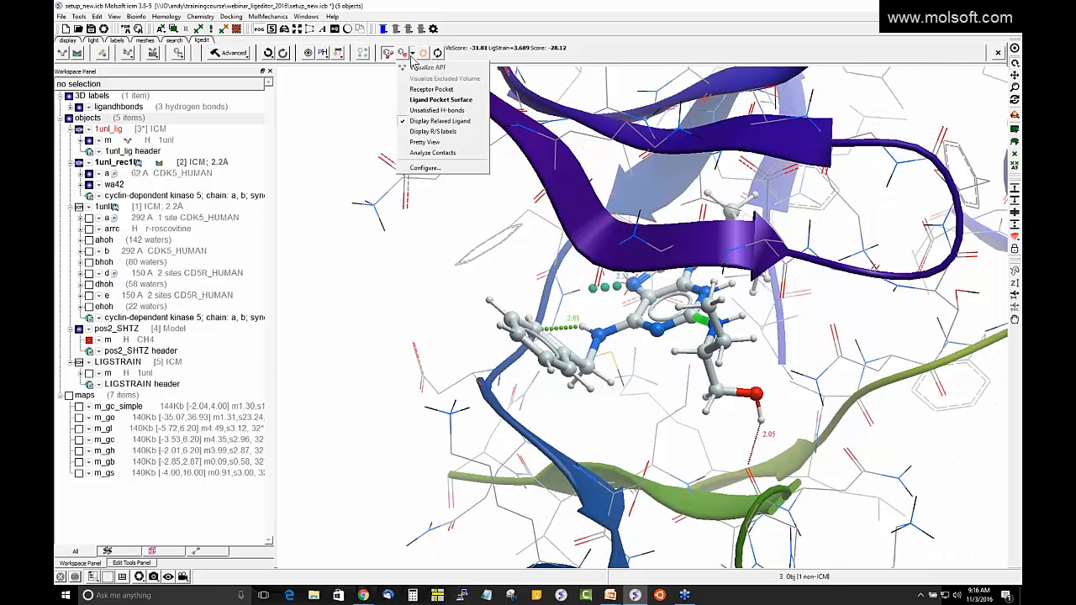
click(451, 153)
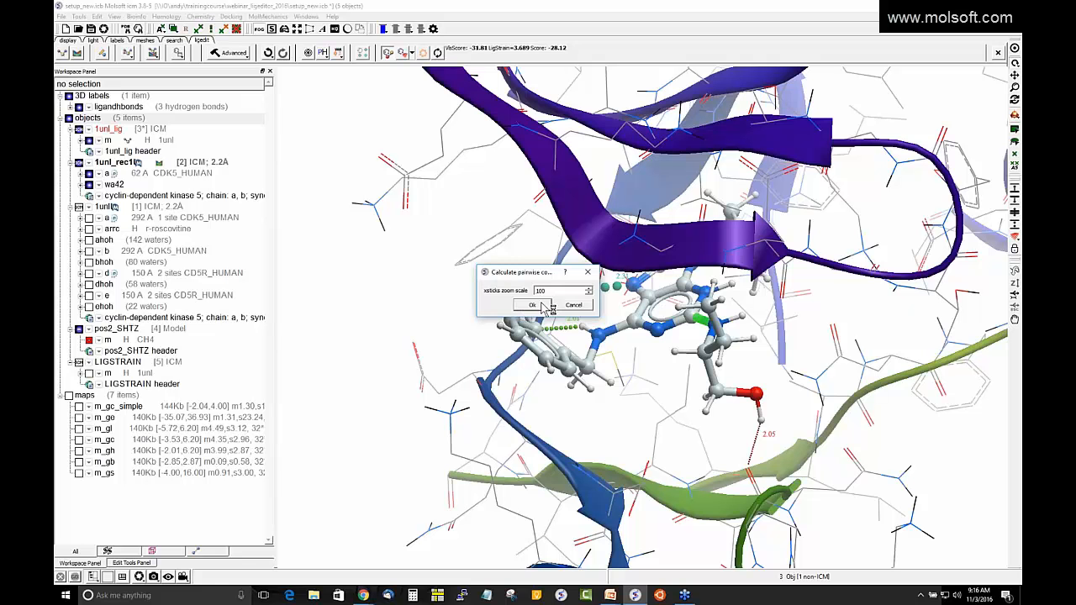
drag(534, 272, 377, 263)
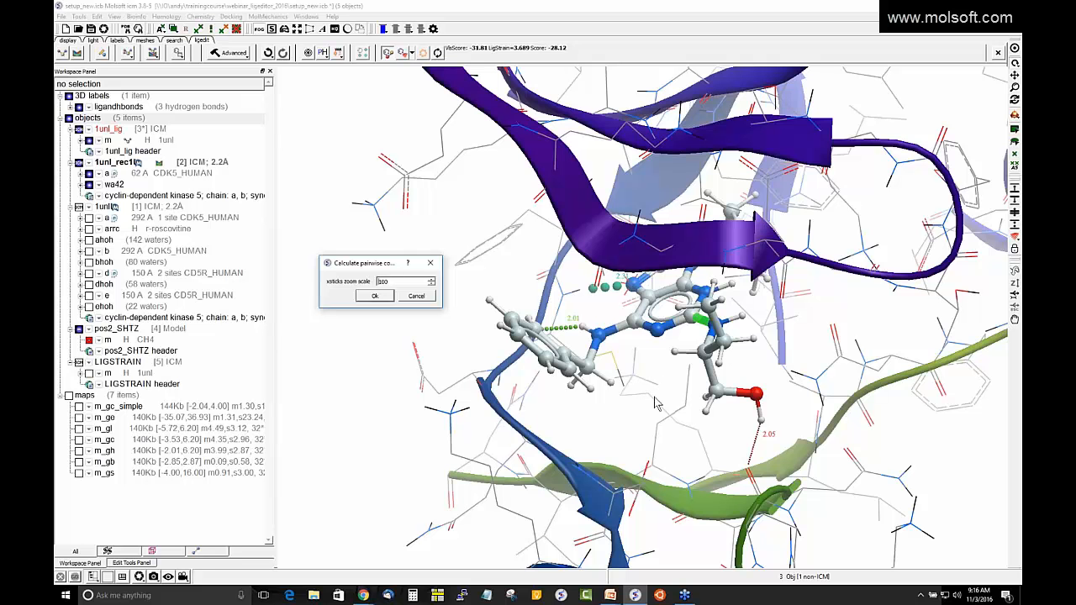
drag(677, 372, 646, 362)
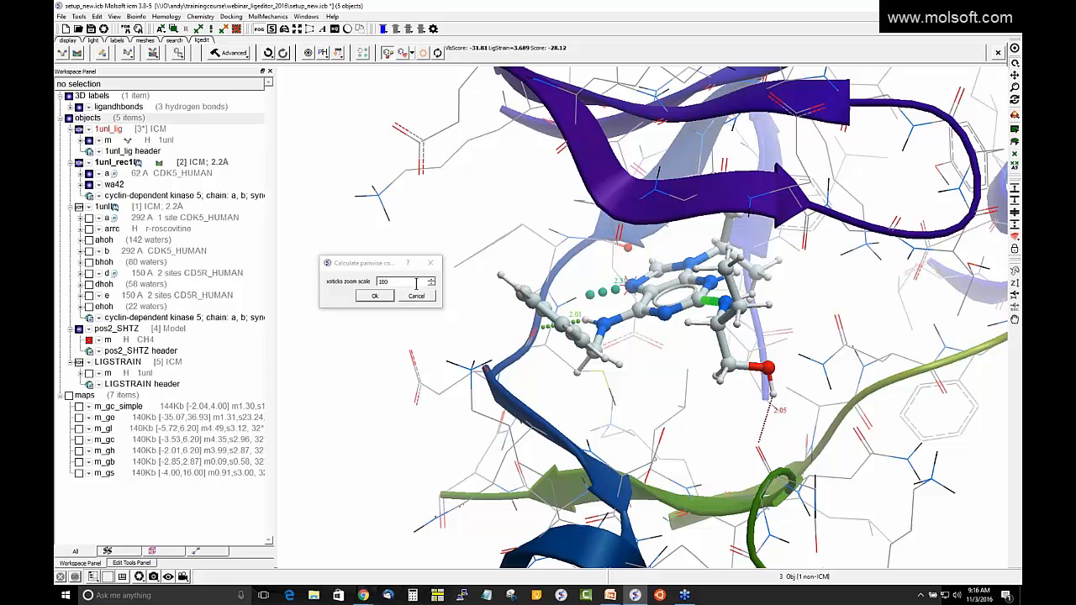
click(375, 297)
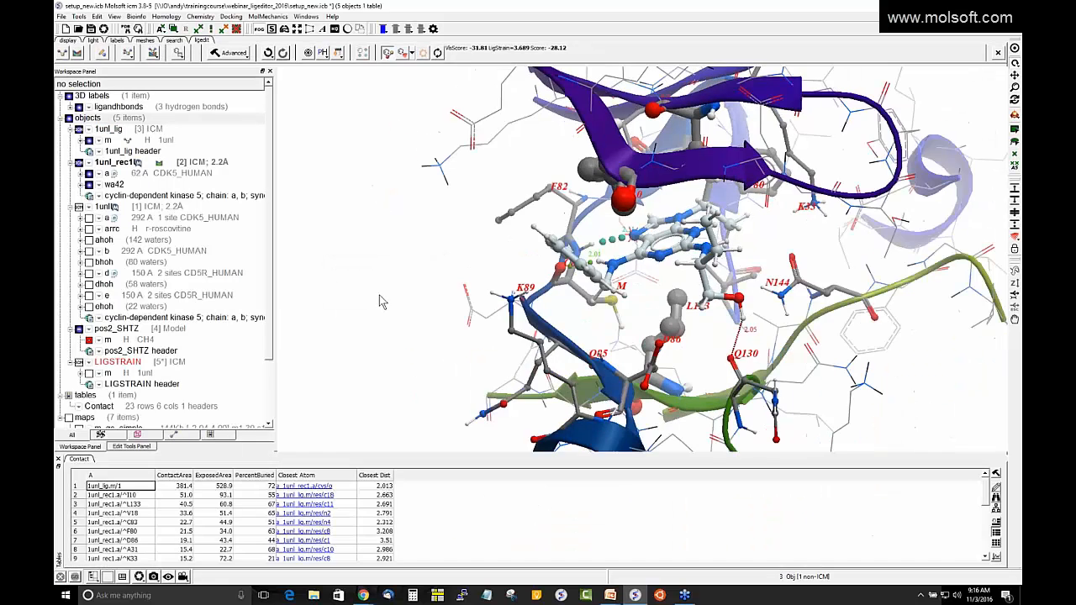
drag(397, 306, 448, 314)
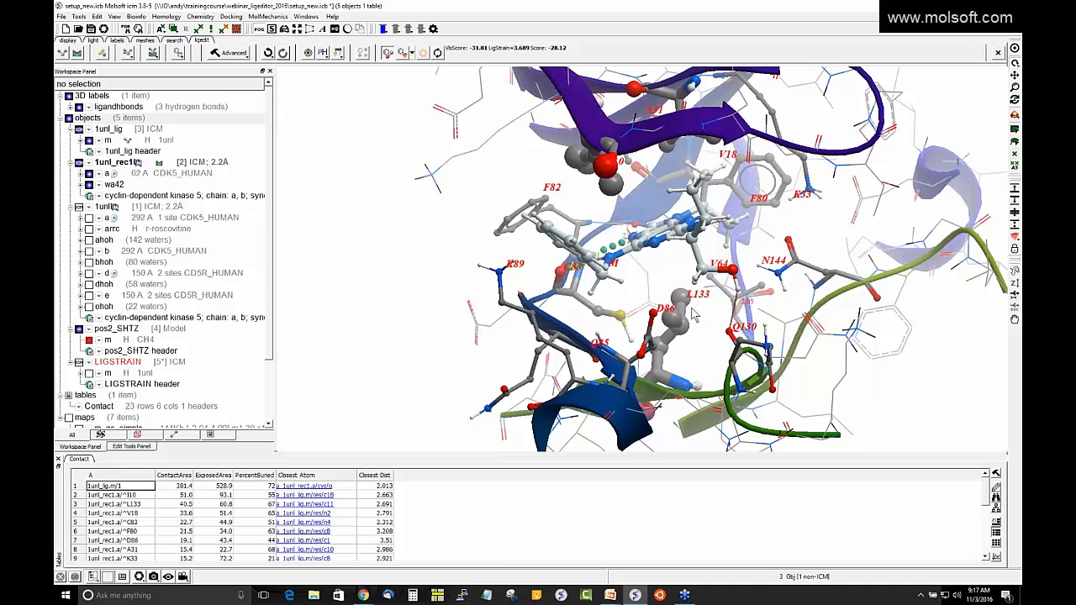
drag(694, 315, 679, 330)
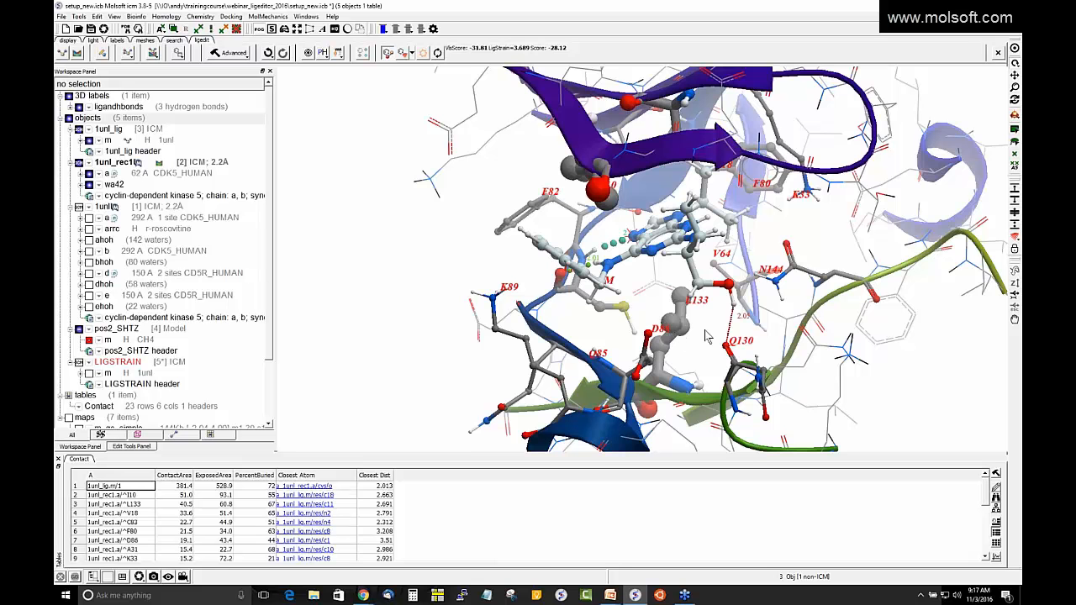
drag(708, 337, 707, 336)
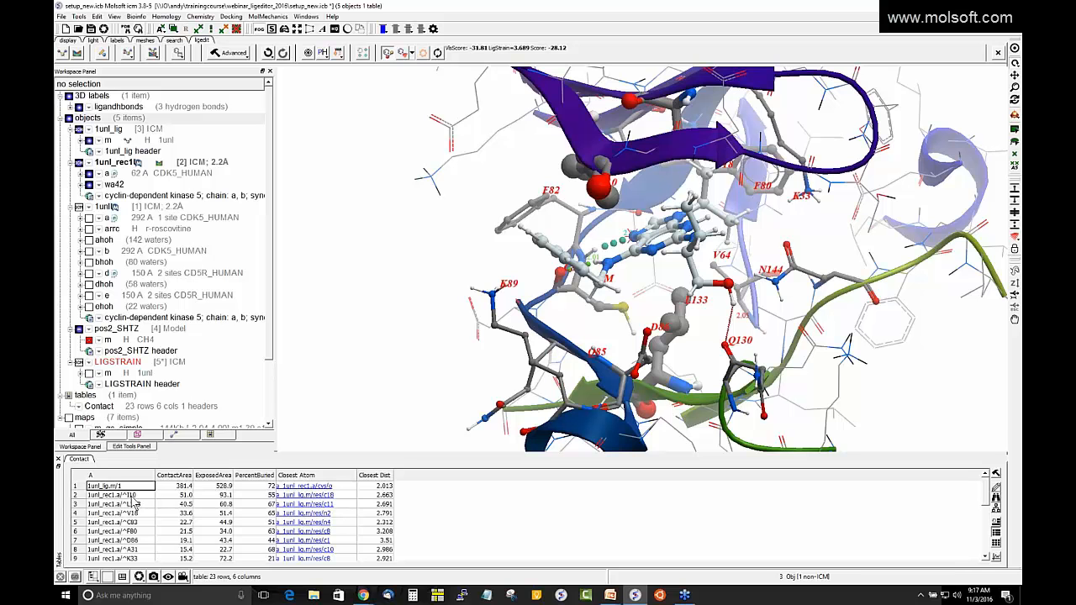
Step: Select residue I10 from the Contact table and inspect its position next to the ligand
click(134, 496)
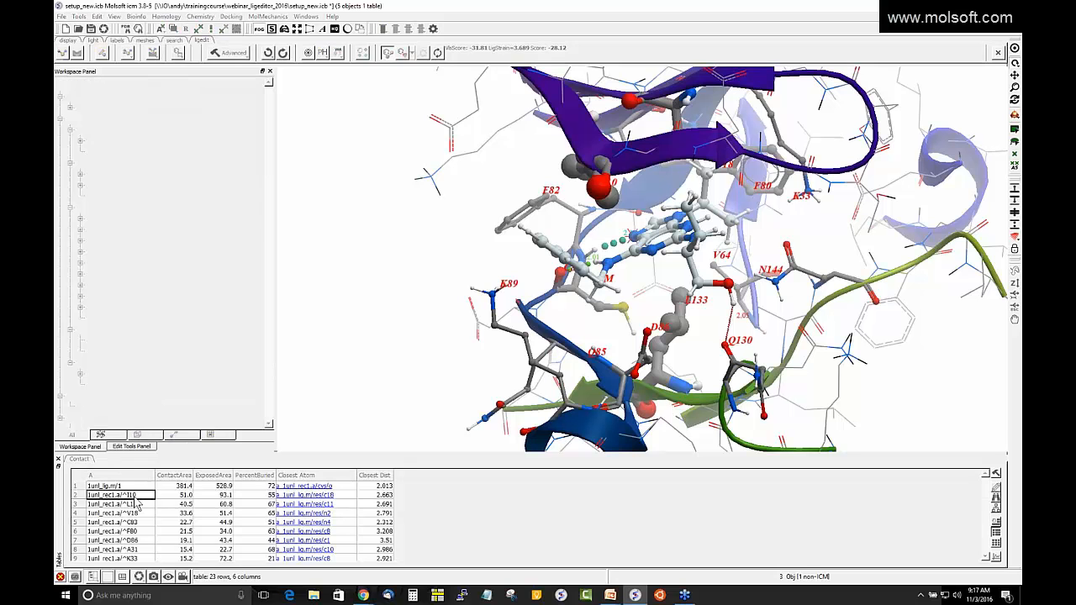
mouse_move(574, 192)
mouse_down()
mouse_move(641, 173)
mouse_move(582, 189)
mouse_up()
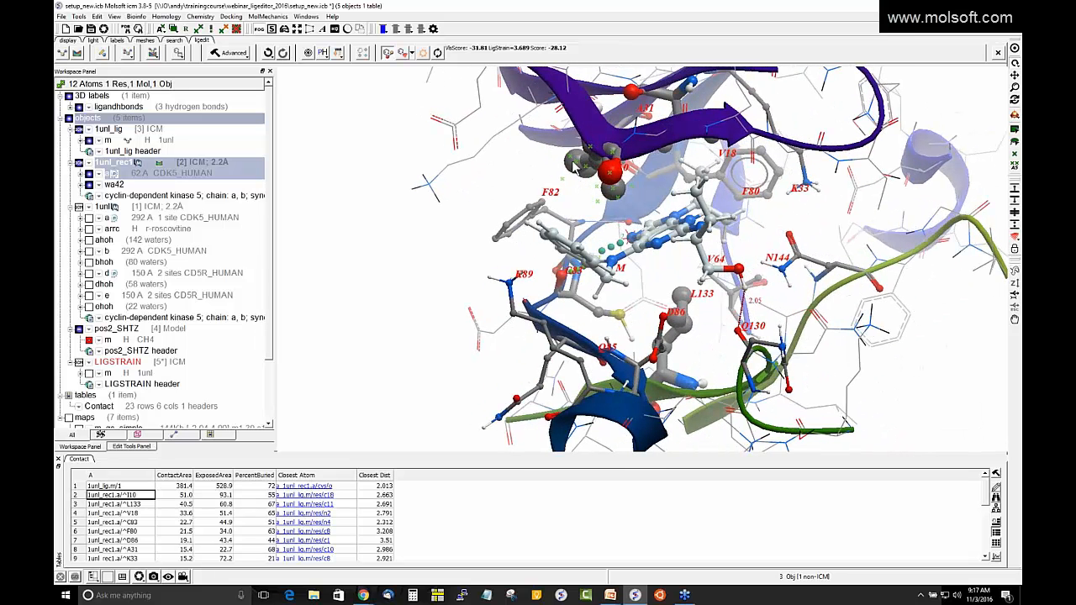
mouse_move(356, 157)
mouse_down()
mouse_move(379, 151)
mouse_move(357, 171)
mouse_up()
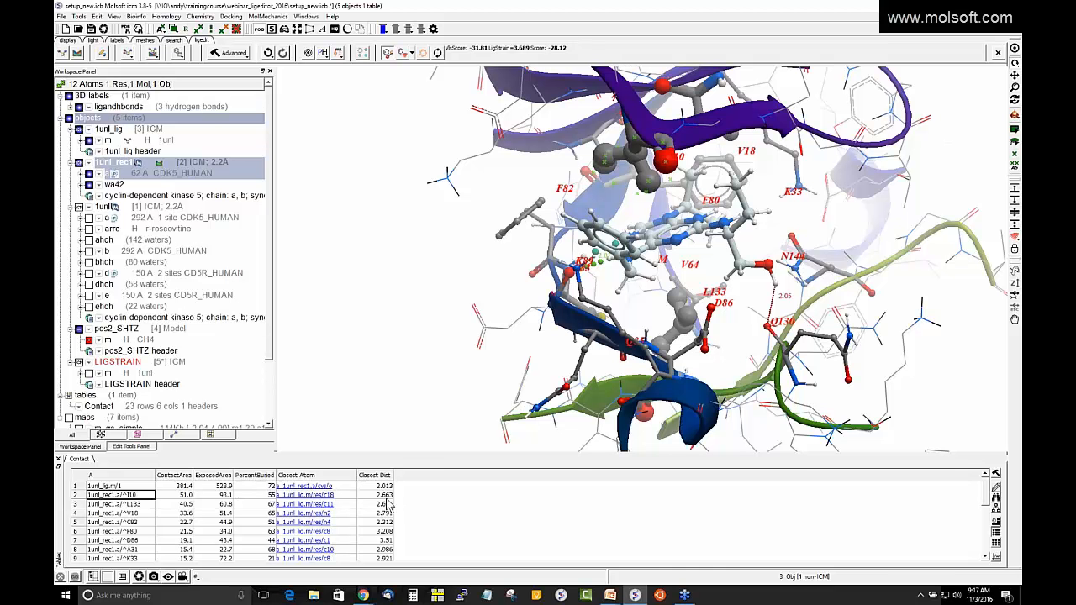
Step: Add residues L133 and C83 from the Contact table to the selection, clear it and view the binding site
click(129, 504)
double_click(129, 504)
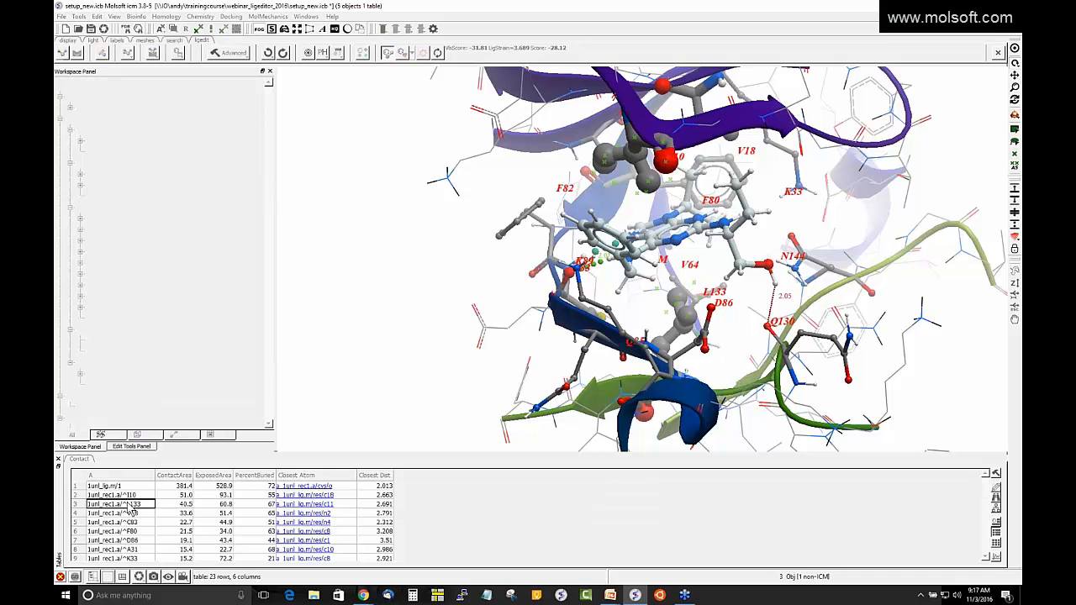
double_click(128, 521)
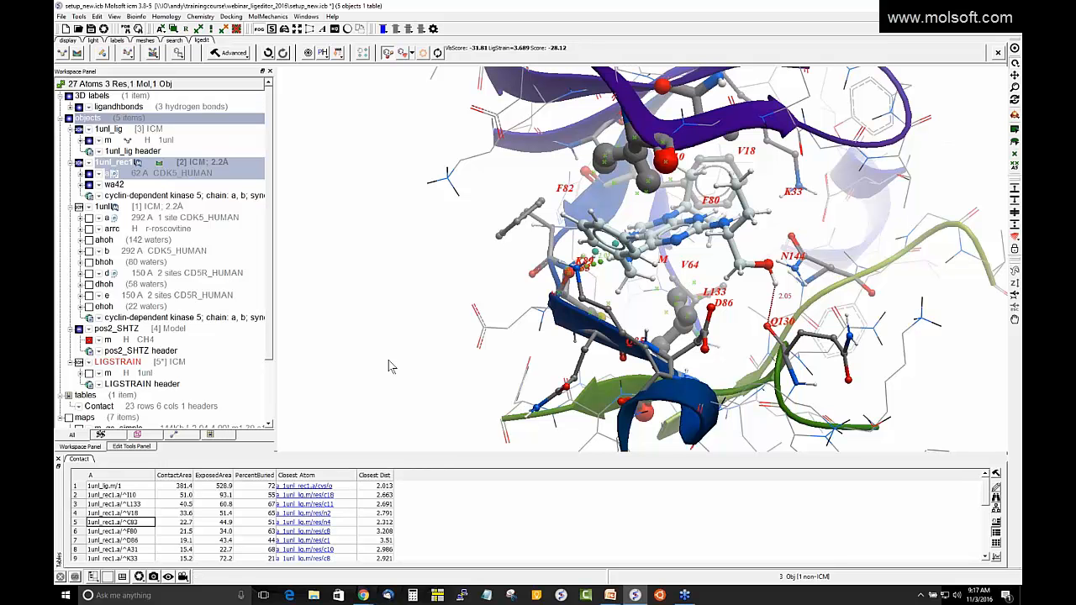
click(430, 265)
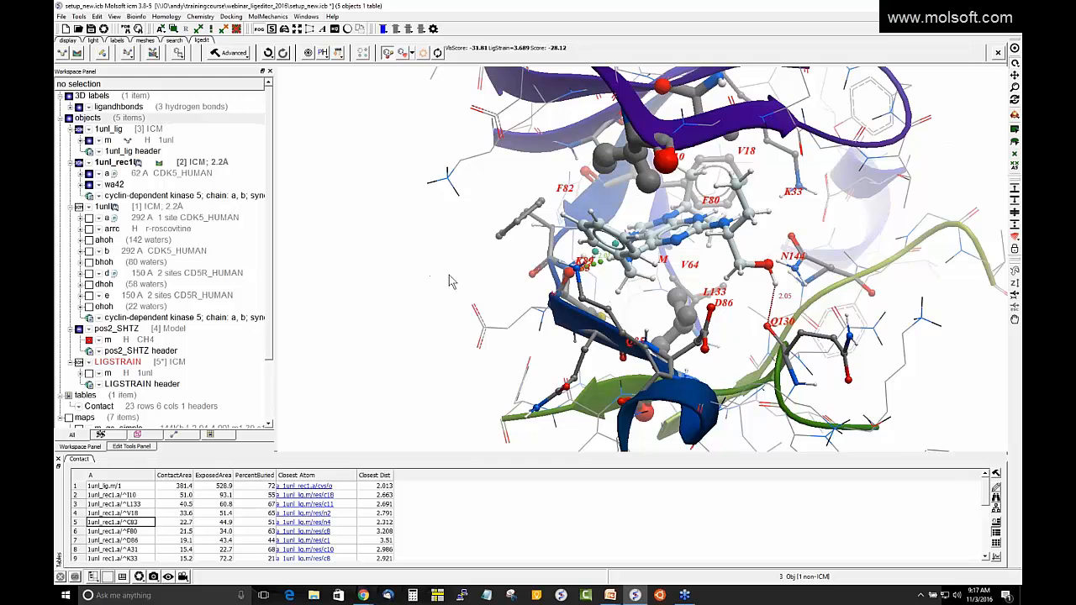
drag(450, 276, 412, 282)
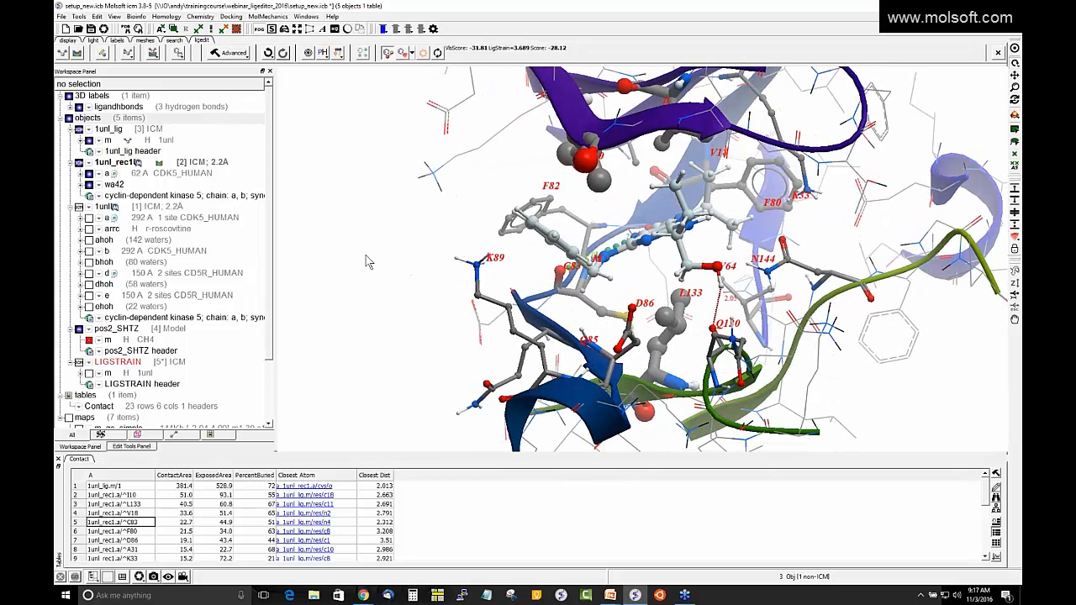
Step: Generate the 2D interaction diagram with hydrophobic distance cutoff 4.50 and hydrogen bond strength 0.80, and resize the table area to view it
click(363, 54)
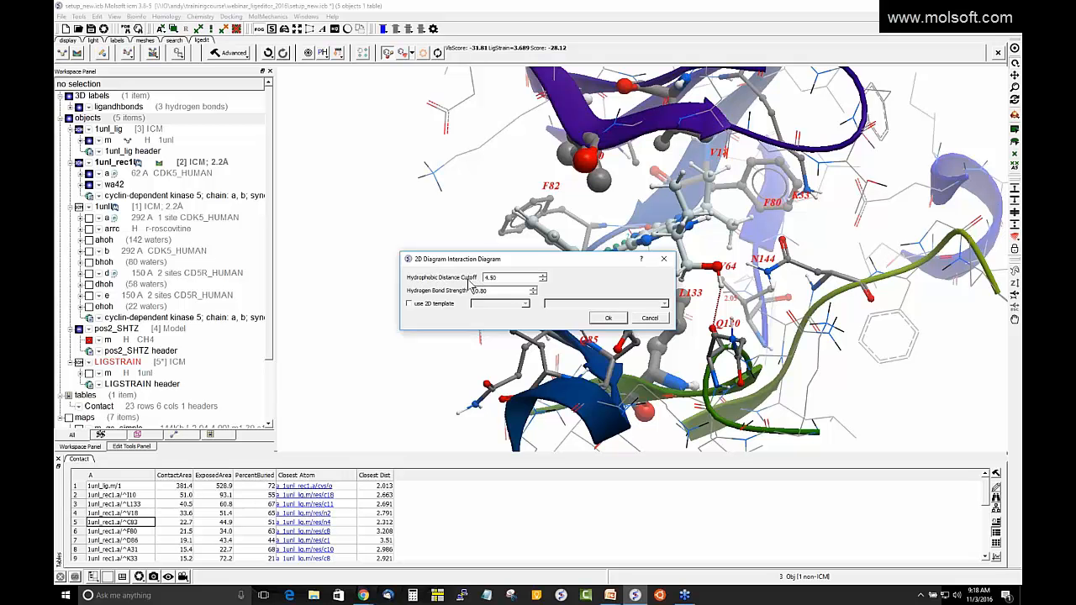
click(609, 318)
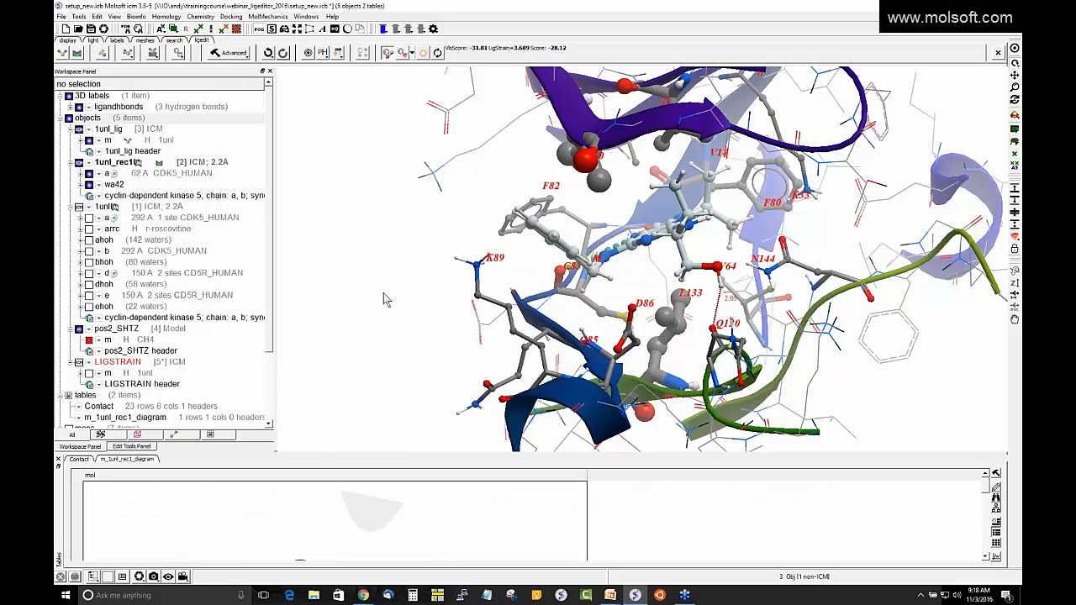
drag(400, 454, 406, 216)
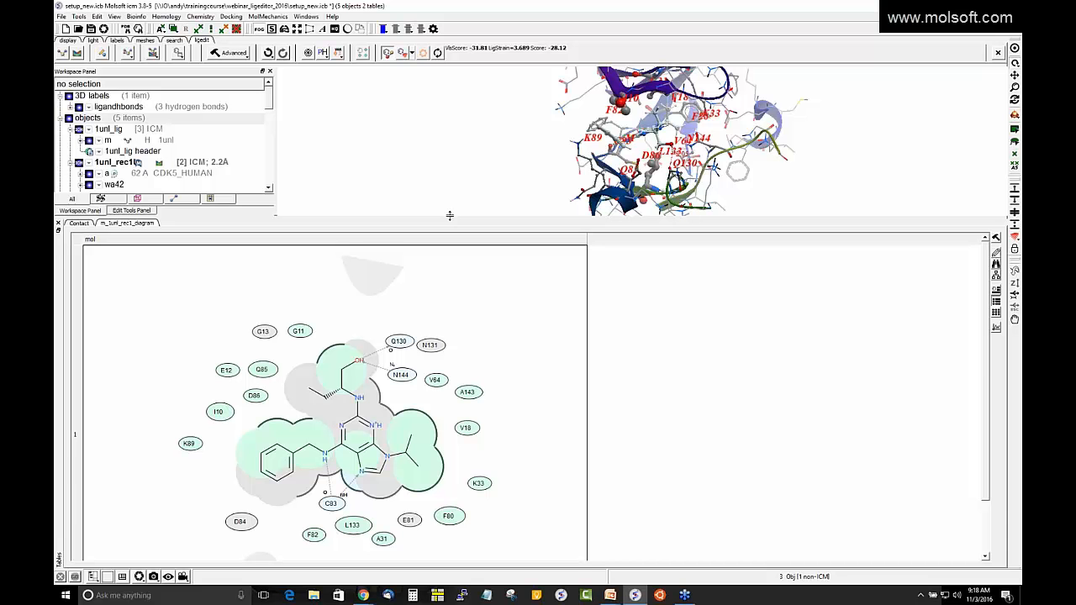
drag(450, 215, 449, 345)
mouse_move(984, 438)
mouse_down()
mouse_move(984, 521)
mouse_move(984, 429)
mouse_up()
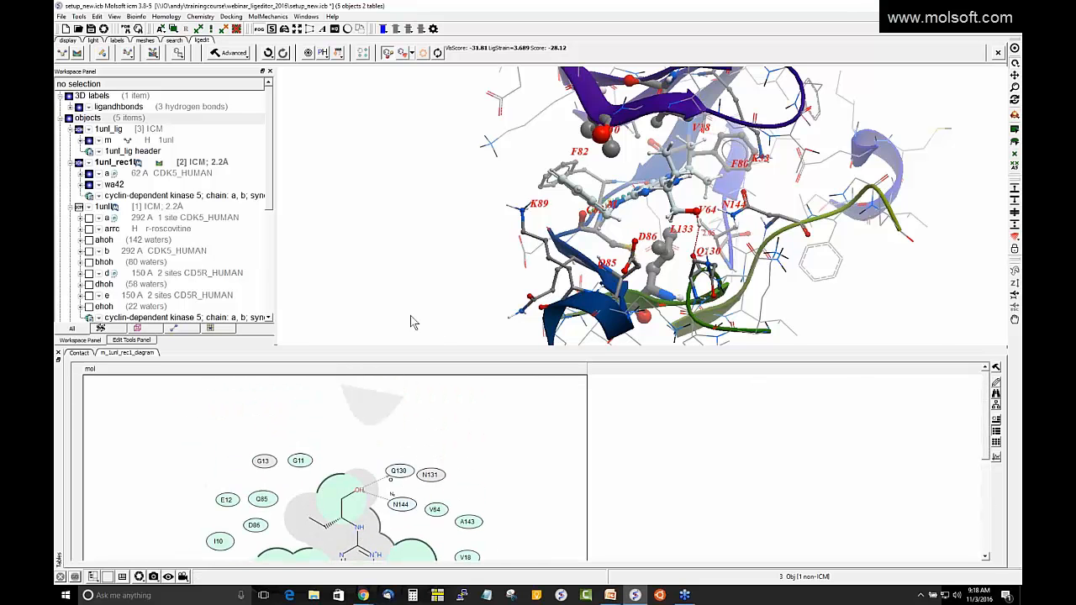
Step: Center the 3D view on the ligand and examine the labelled residues around it
mouse_move(400, 197)
mouse_down()
mouse_move(413, 197)
mouse_move(397, 198)
mouse_up()
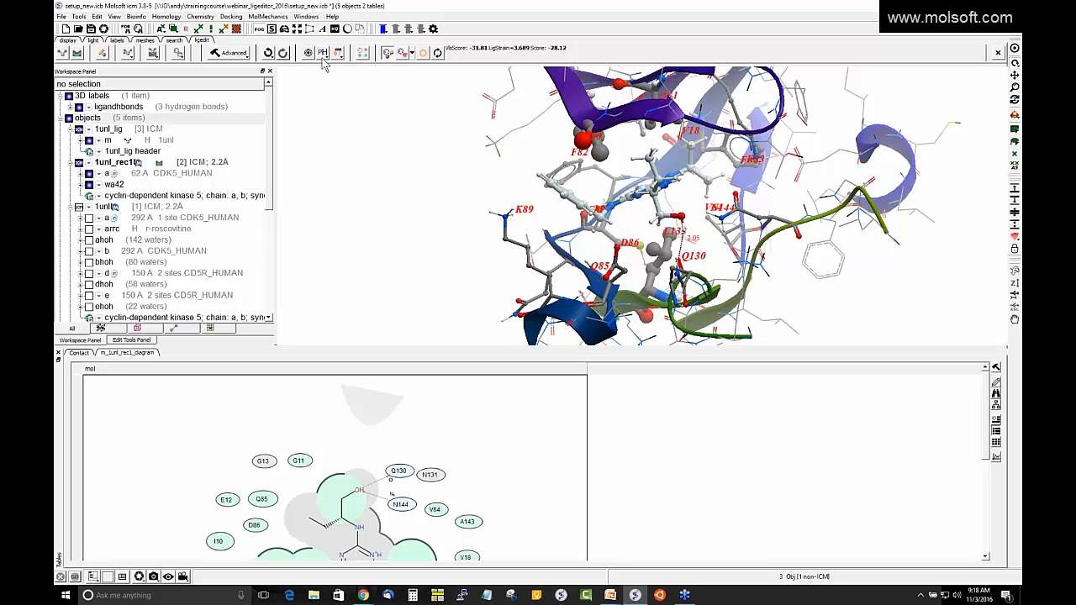
drag(422, 166, 406, 129)
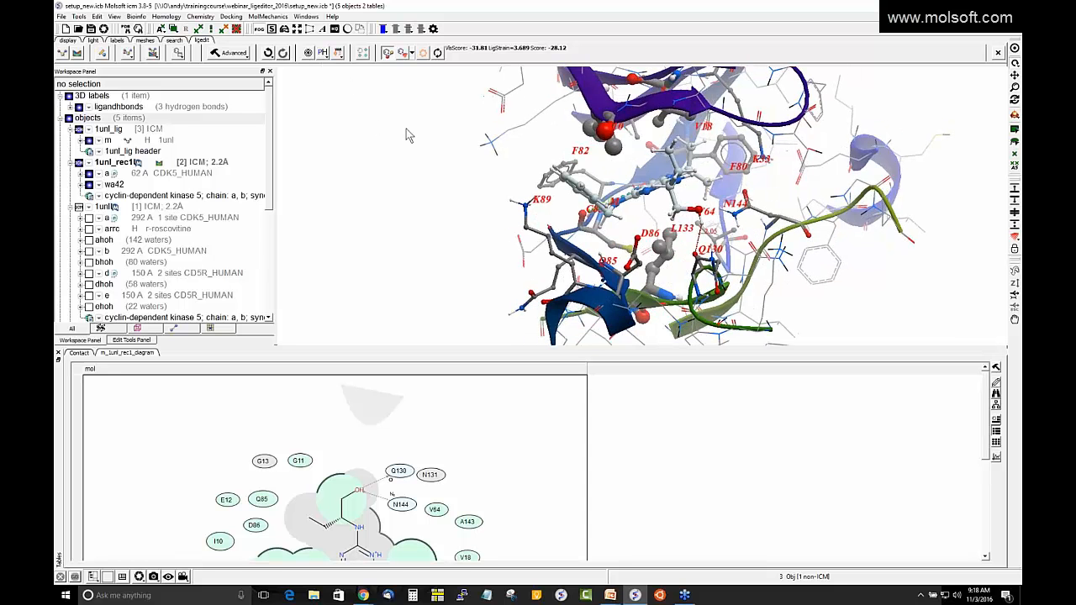
click(309, 53)
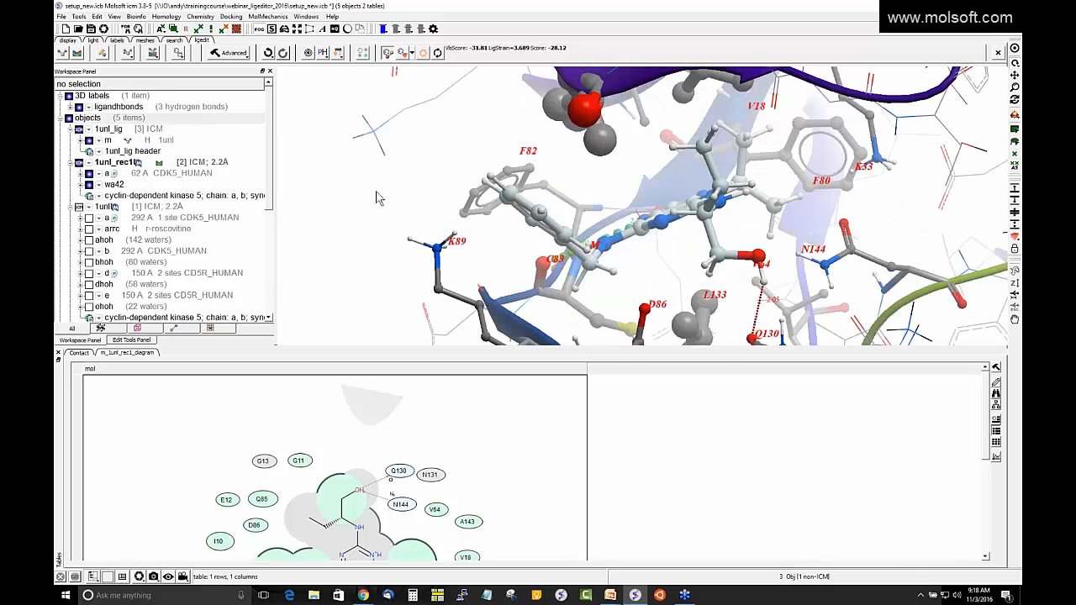
mouse_move(377, 194)
mouse_down()
mouse_move(405, 207)
mouse_move(387, 195)
mouse_up()
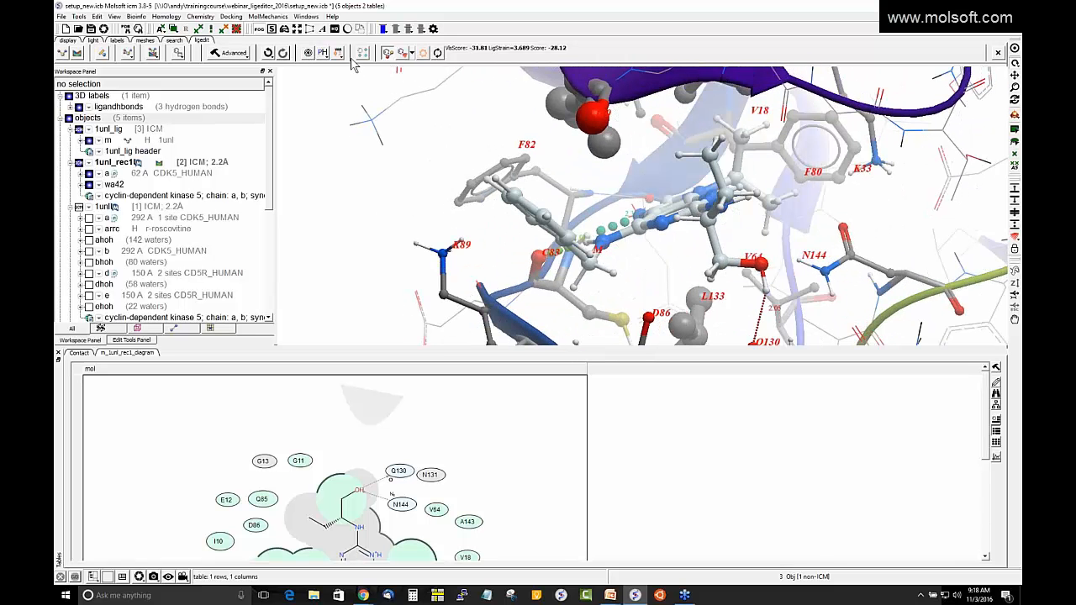
Step: Display all hydrogens, then switch the hydrogen display to all on the ligand and polar only on the receptor
click(324, 56)
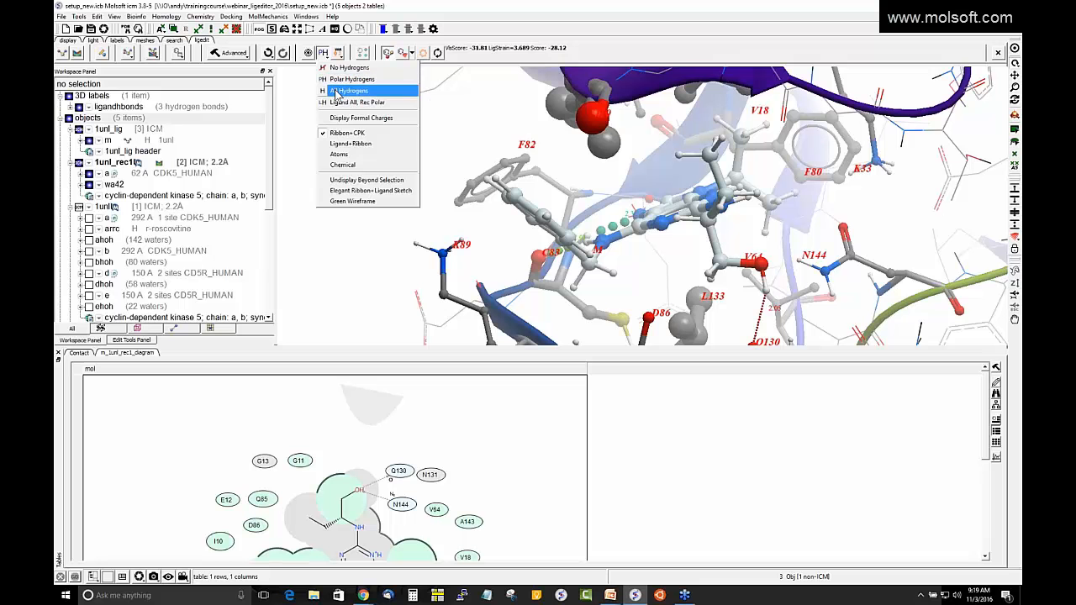
click(334, 91)
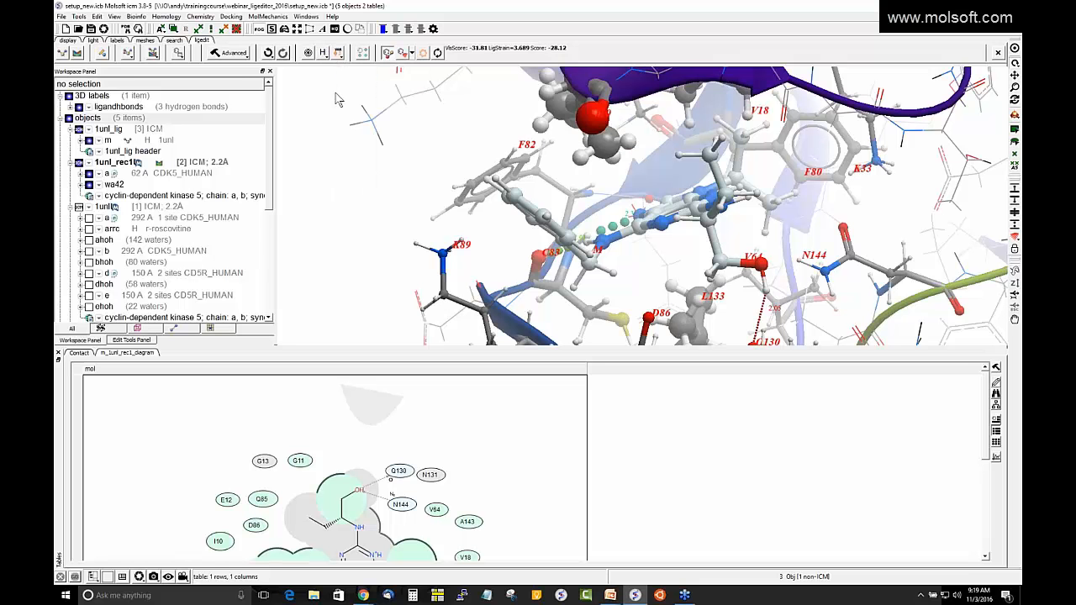
click(325, 54)
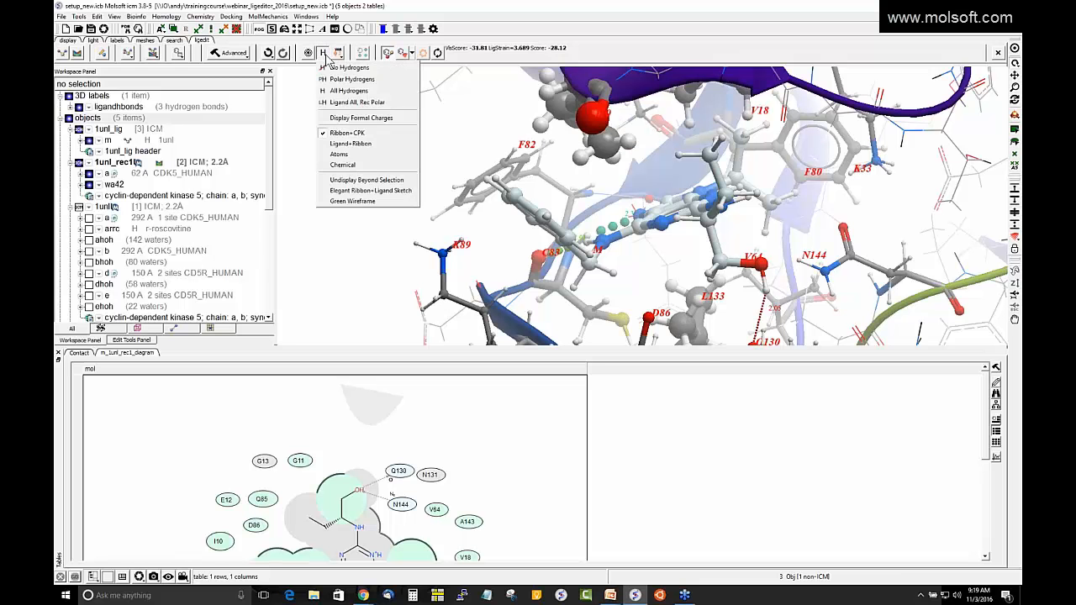
click(338, 107)
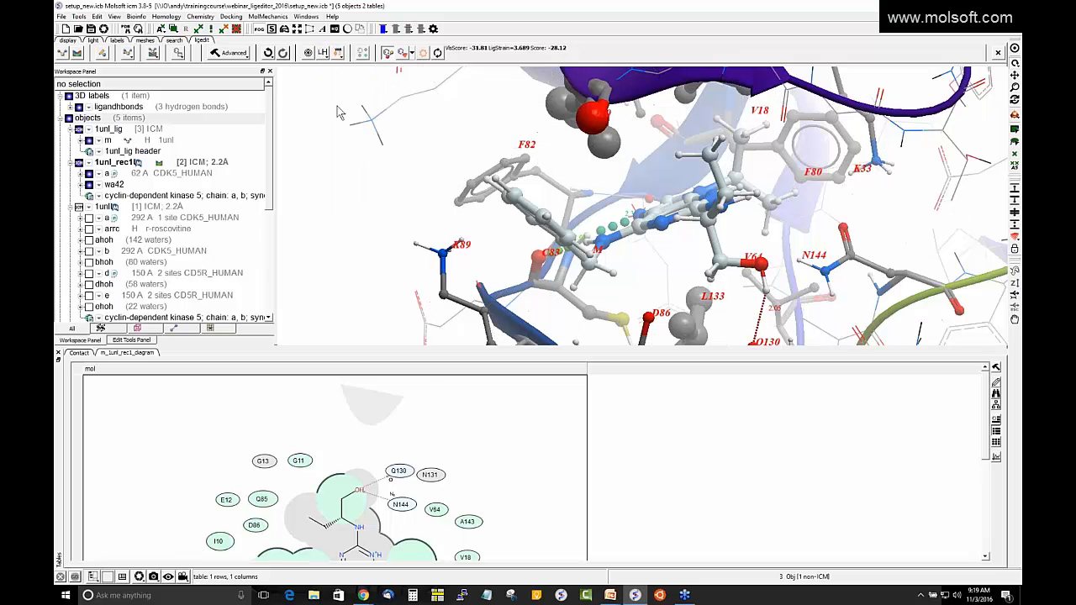
Step: Examine the binding site, enlarge the table area to view the whole 2D interaction diagram, and give the space back to the 3D view
drag(392, 168, 342, 78)
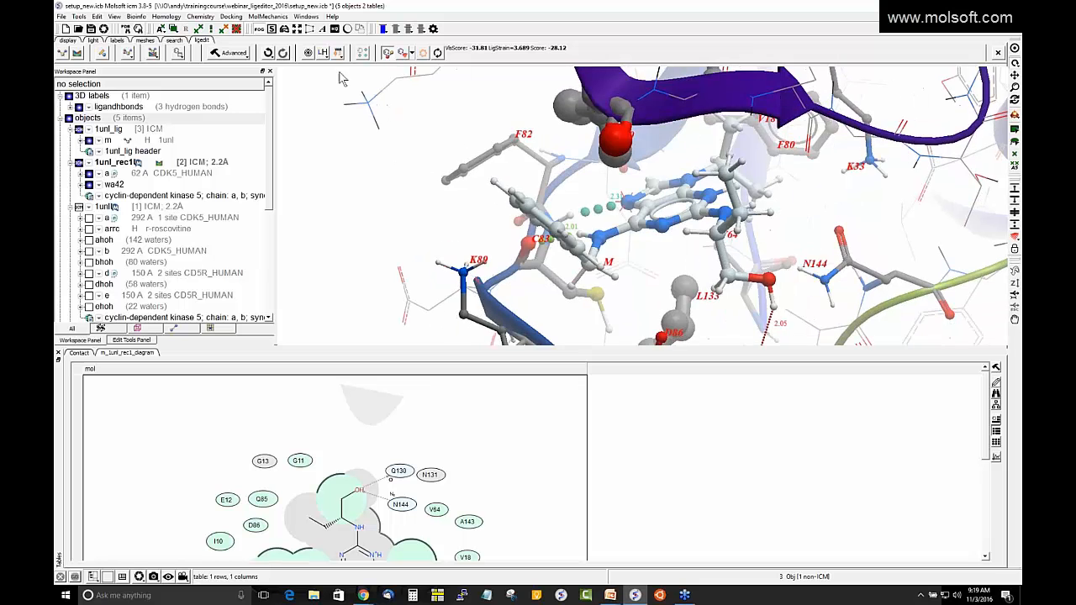
mouse_move(424, 168)
mouse_down()
mouse_move(427, 184)
mouse_move(418, 182)
mouse_move(427, 176)
mouse_up()
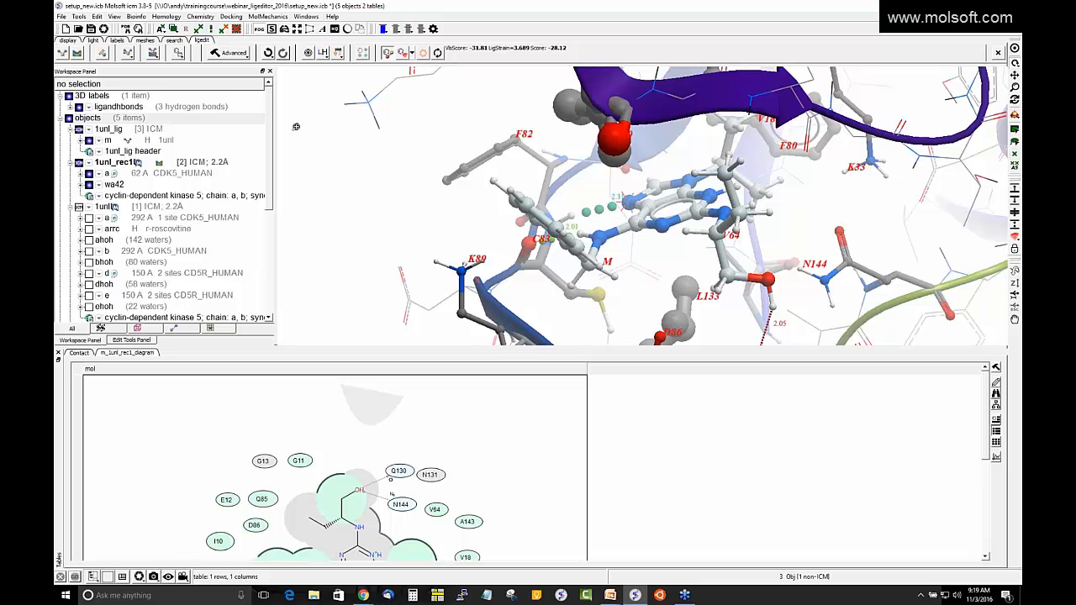
scroll(295, 126, down, 5)
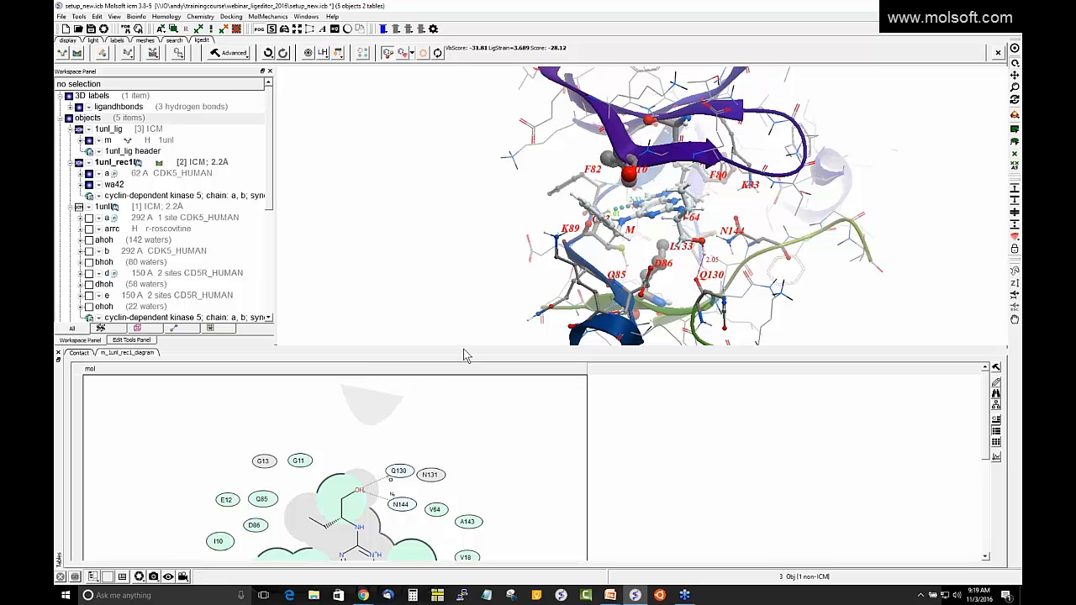
drag(465, 346, 481, 226)
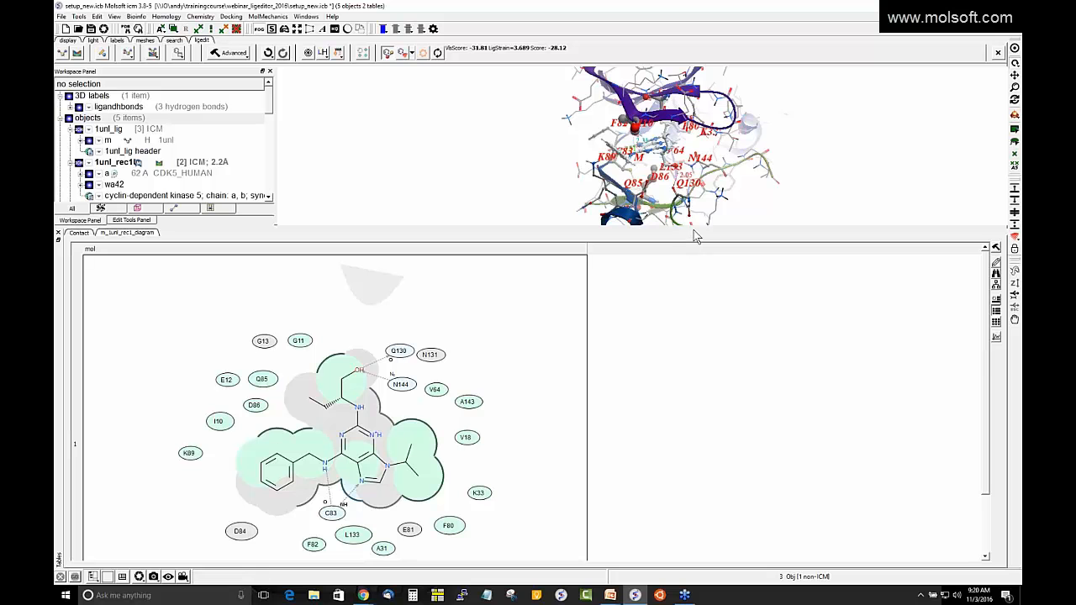
drag(692, 227, 673, 395)
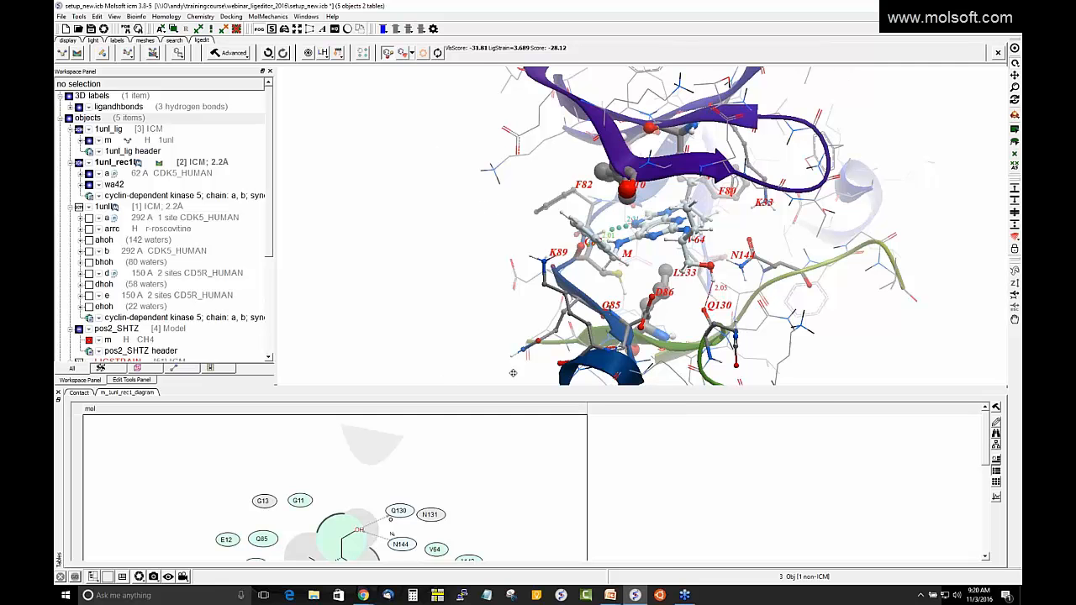
Step: Switch to the ligand_editor_webinar_2016 presentation in PowerPoint, start the slide show and advance to the 3D Ligand Editing slide
mouse_move(589, 595)
click(557, 548)
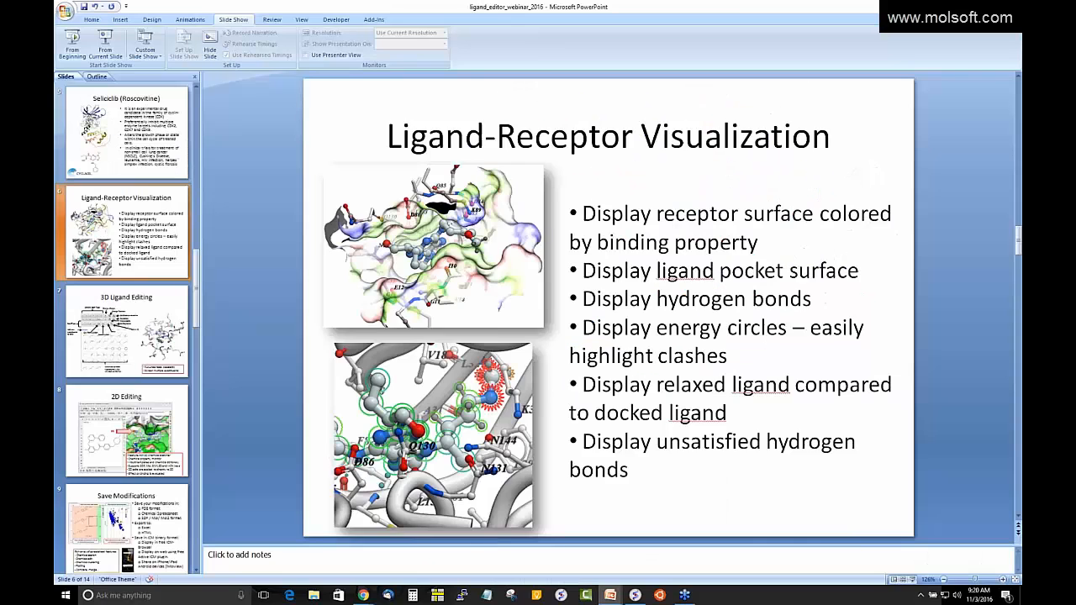
click(118, 335)
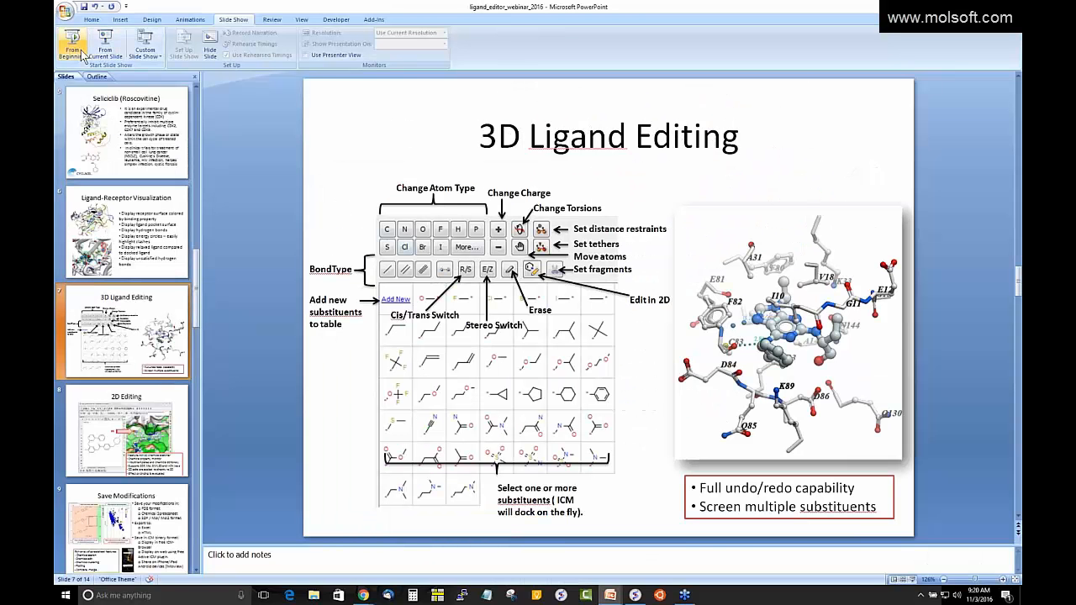
click(99, 53)
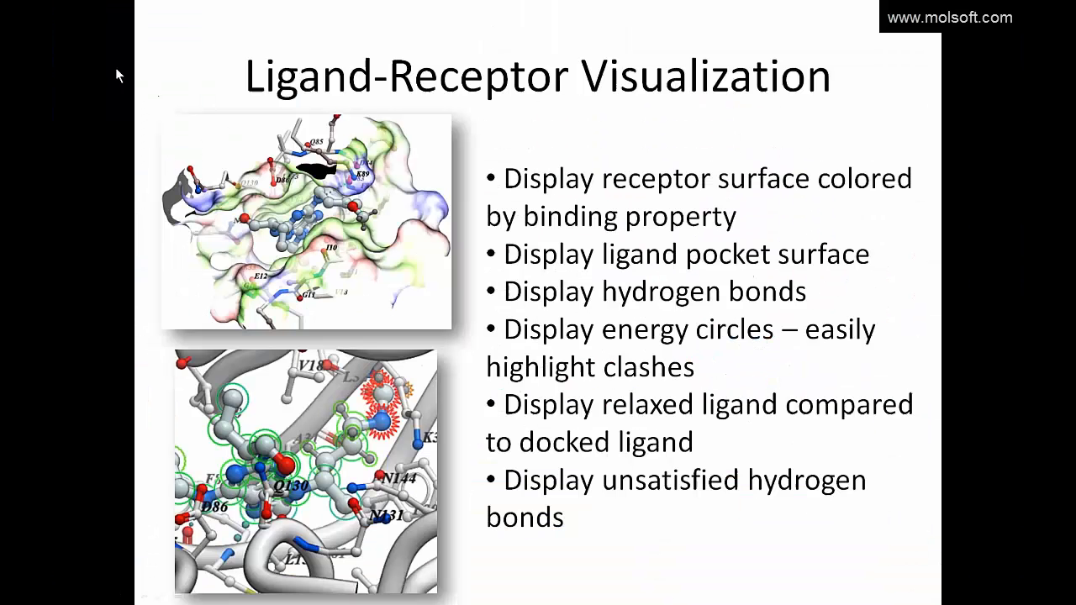
click(284, 193)
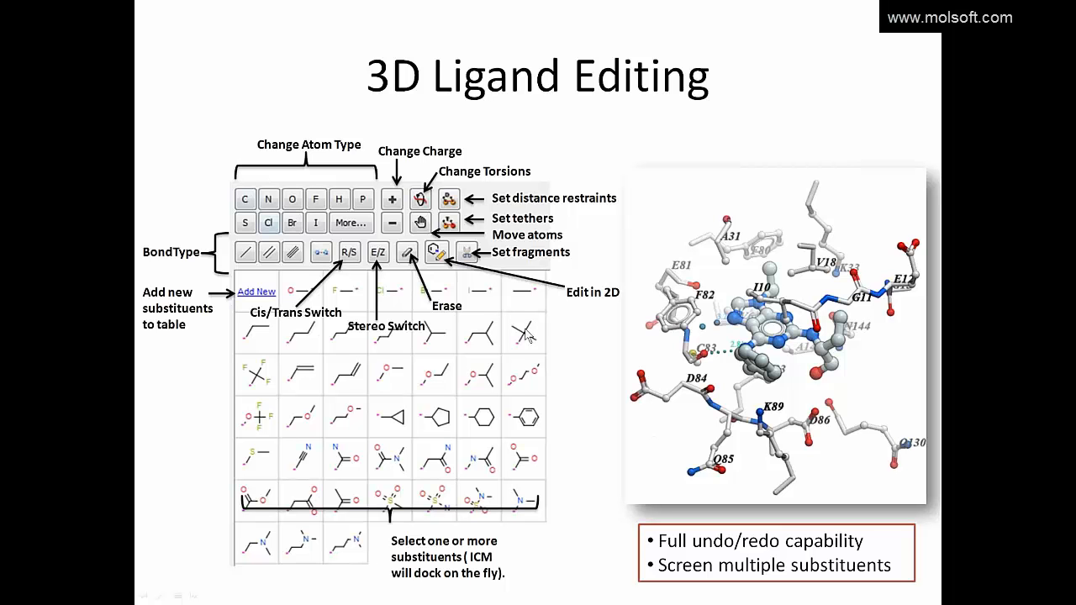
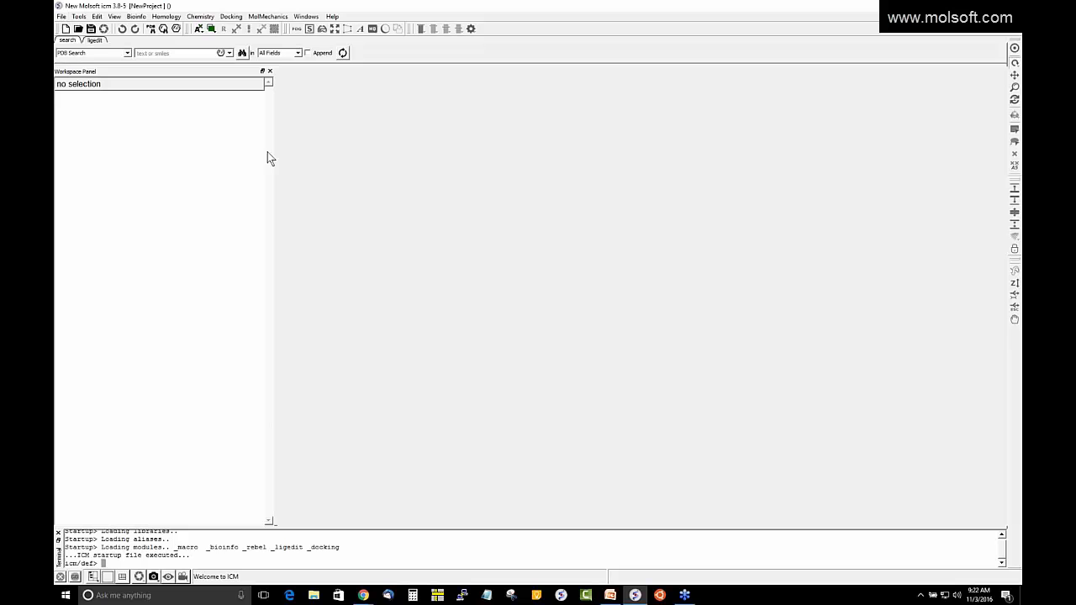
Step: Load the recently used project setup_new.icb into the empty ICM session
drag(274, 157, 198, 141)
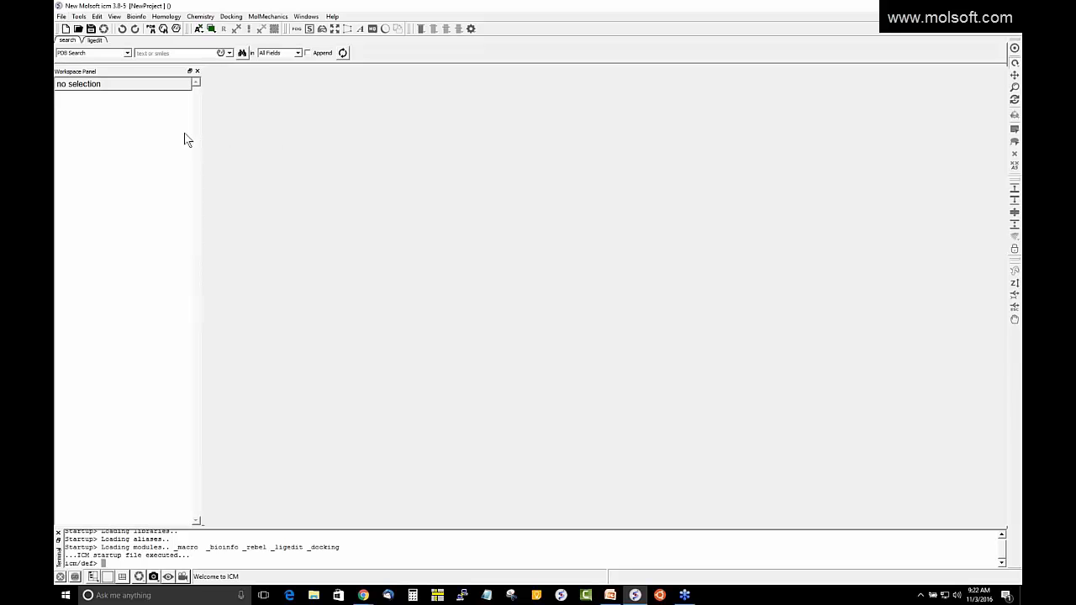
click(61, 16)
mouse_move(130, 240)
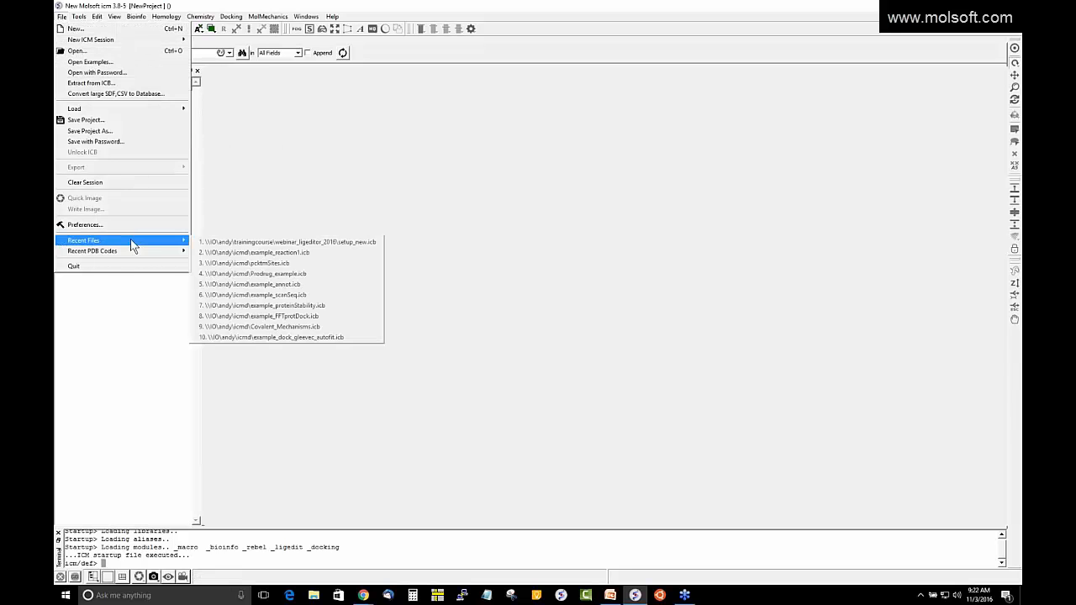
click(223, 245)
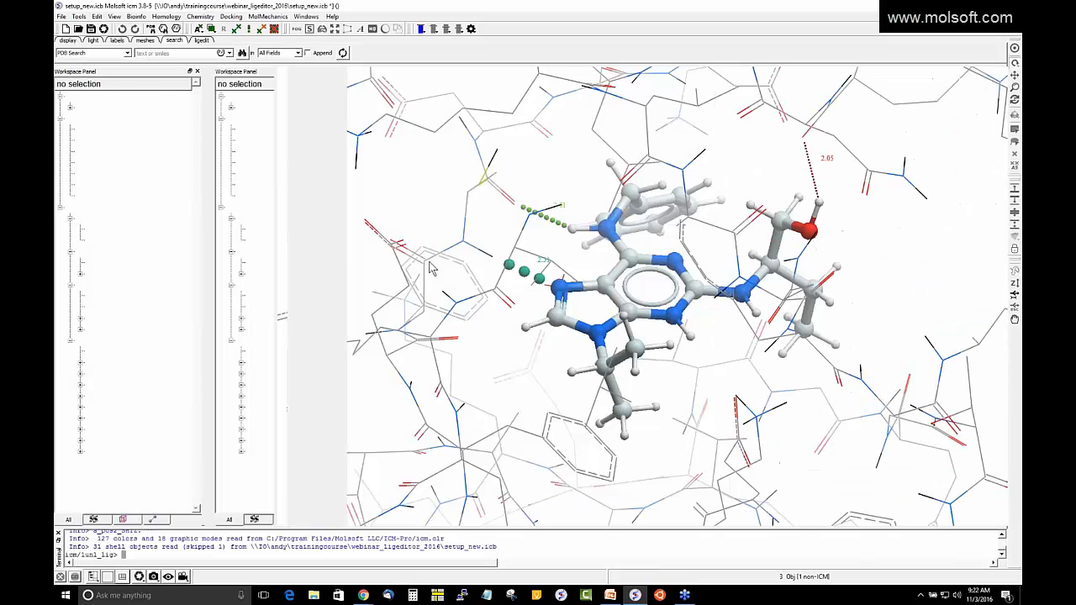
mouse_move(708, 385)
mouse_down()
mouse_move(699, 391)
mouse_move(660, 369)
mouse_move(718, 368)
mouse_move(720, 378)
mouse_move(687, 382)
mouse_move(675, 404)
mouse_move(710, 398)
mouse_up()
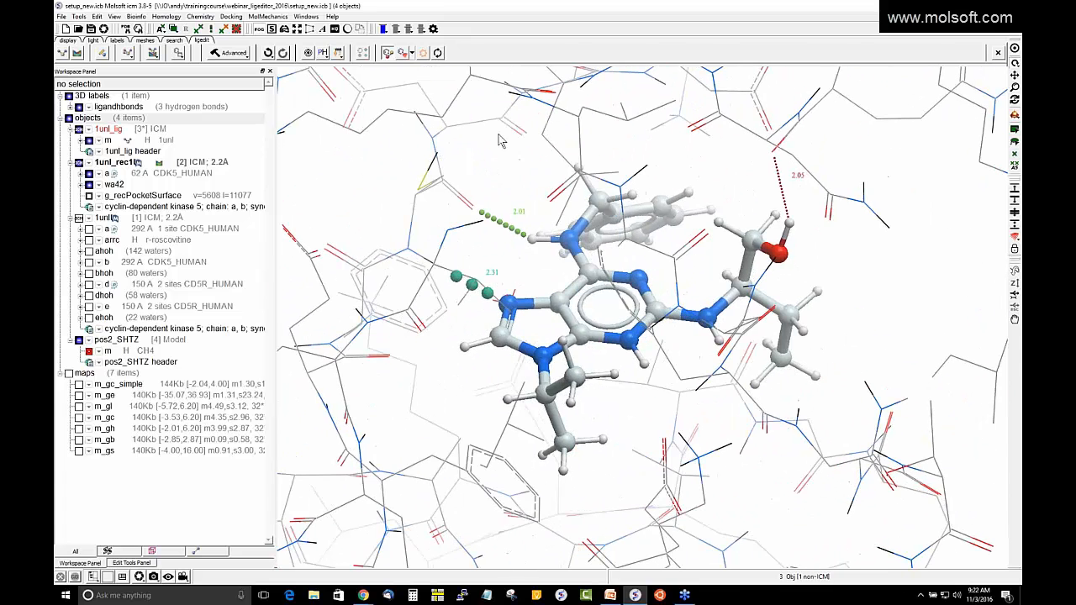
Step: Apply the Pretty View to the ligand-receptor complex, remove the ligand's space-filling spheres and return to the ligand editor tools
click(412, 53)
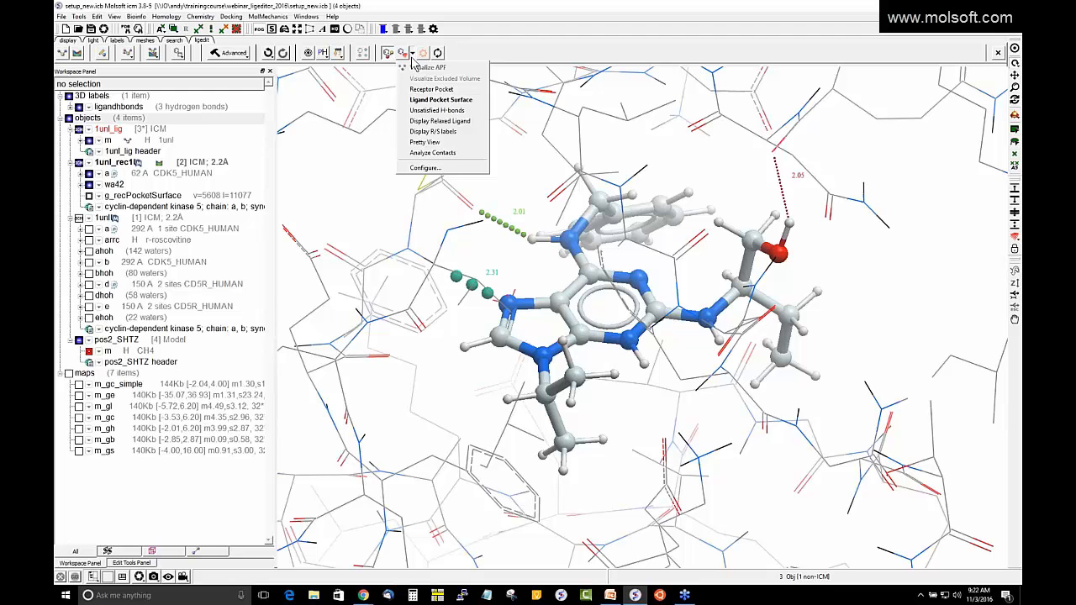
click(432, 143)
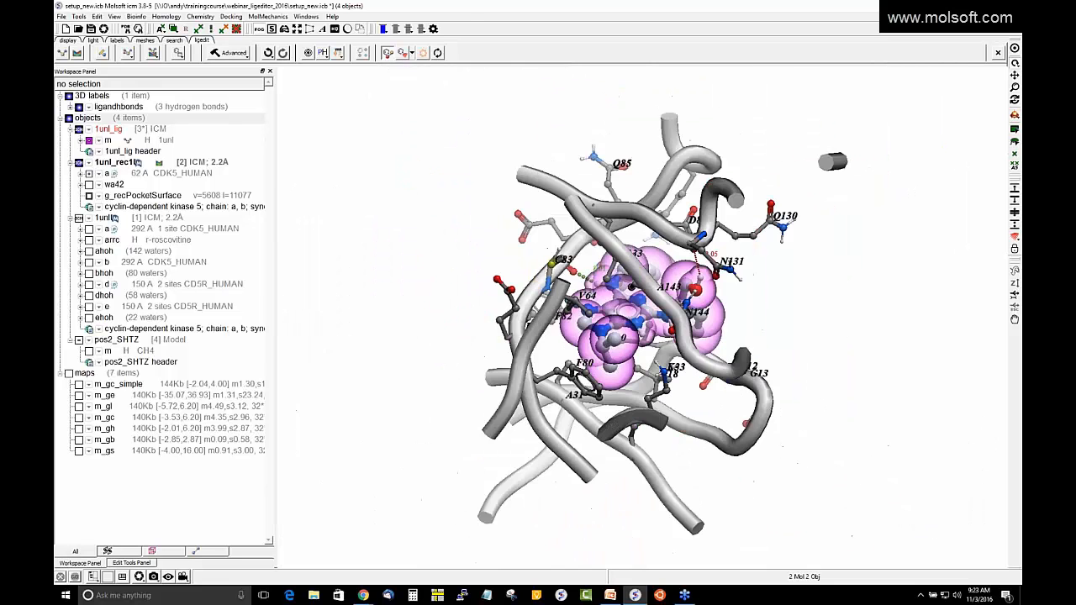
click(74, 42)
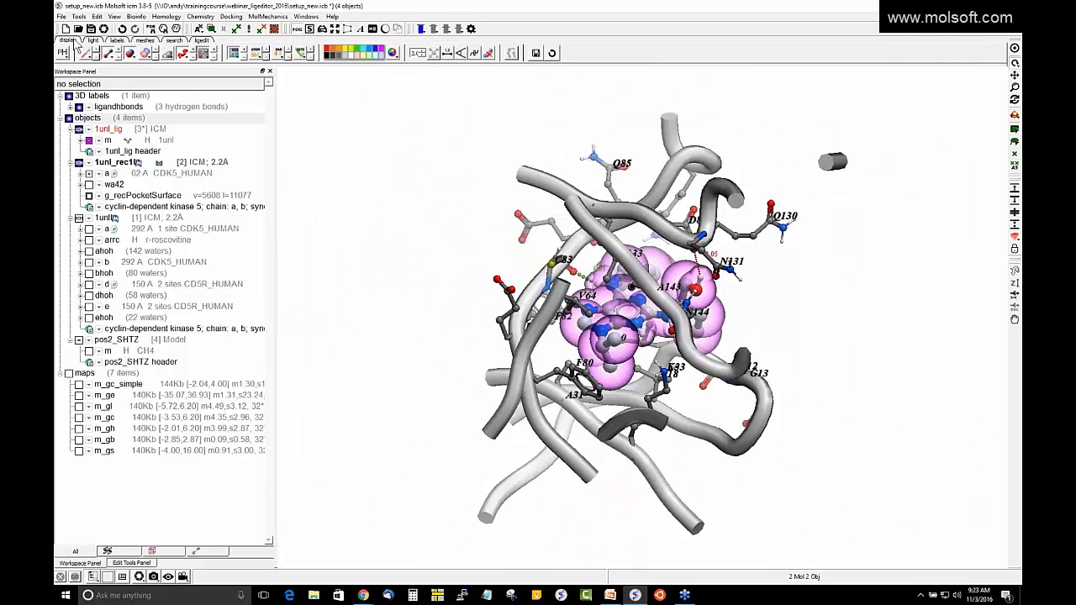
click(130, 53)
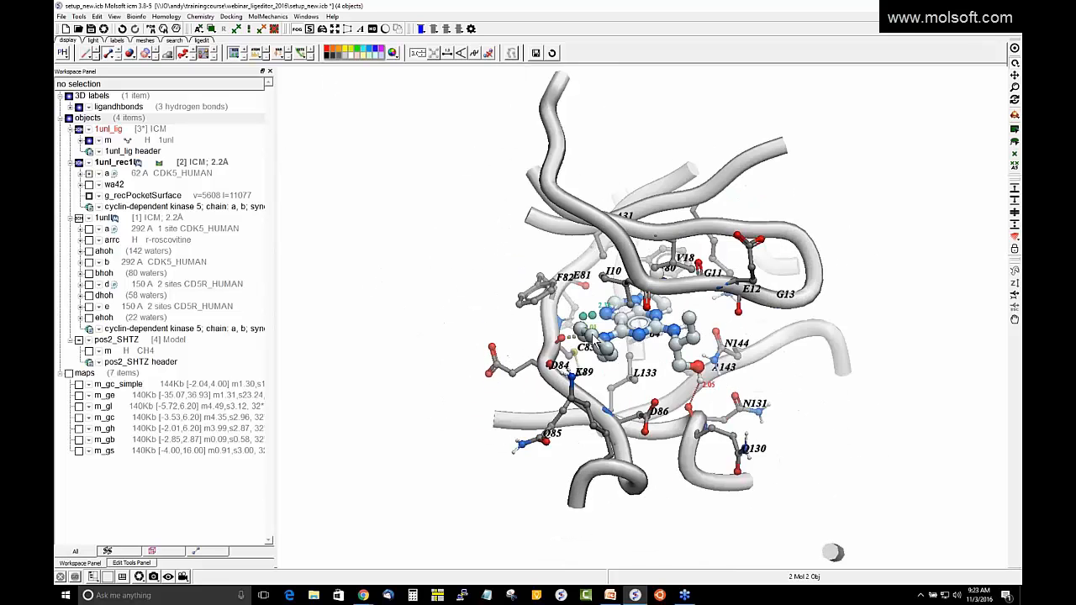
click(200, 41)
Step: Examine the ligand's hydrogen bonds in the Pretty View and display the ligand pocket surface around it
middle_drag(390, 253, 363, 199)
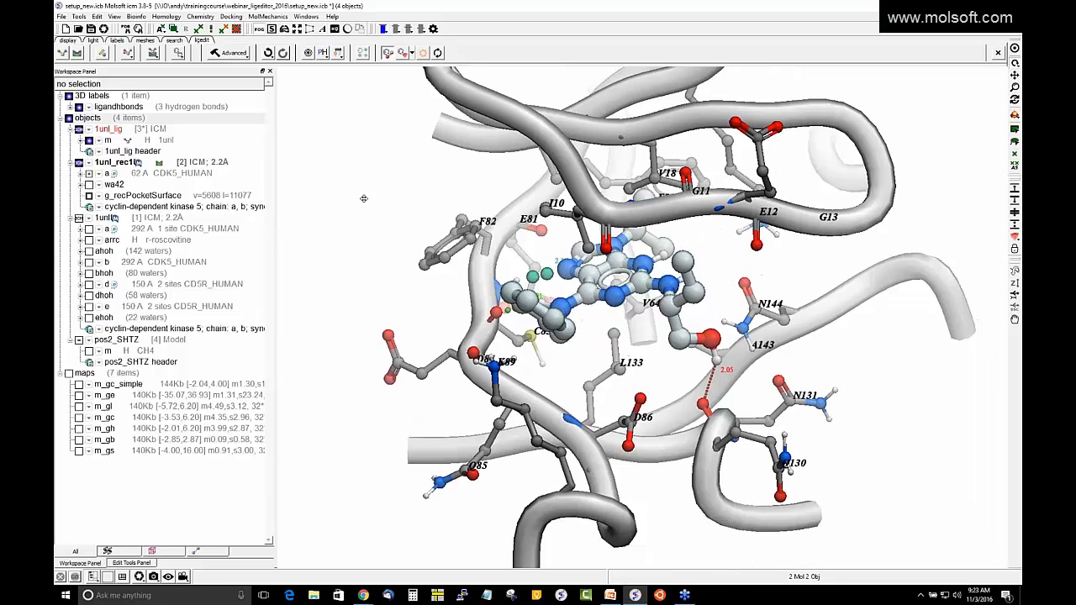
drag(394, 223, 513, 301)
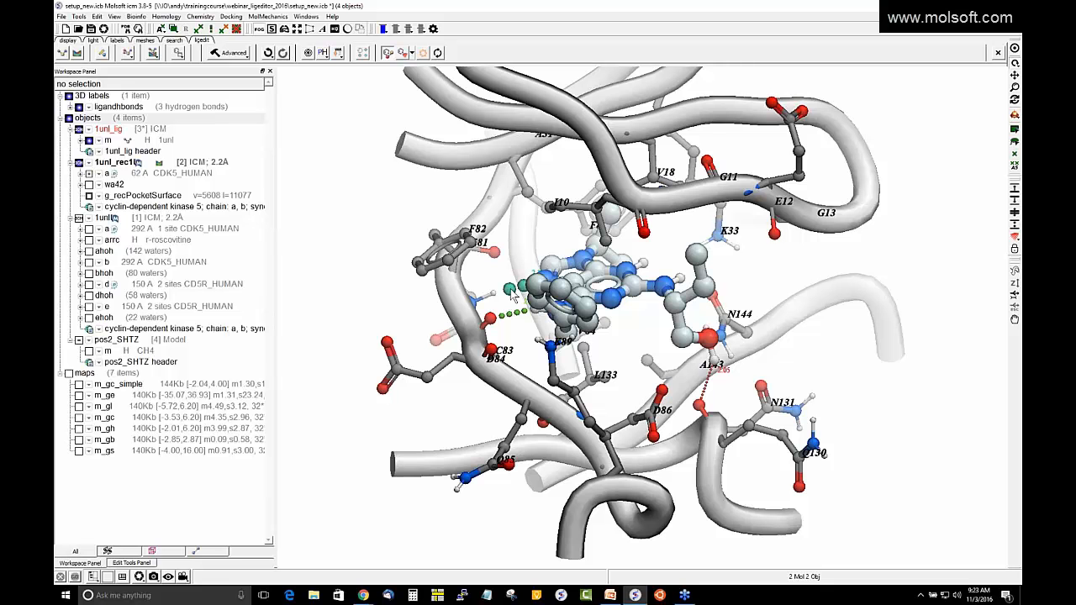
mouse_move(513, 302)
mouse_down()
mouse_move(518, 328)
mouse_move(494, 294)
mouse_up()
drag(518, 332, 510, 326)
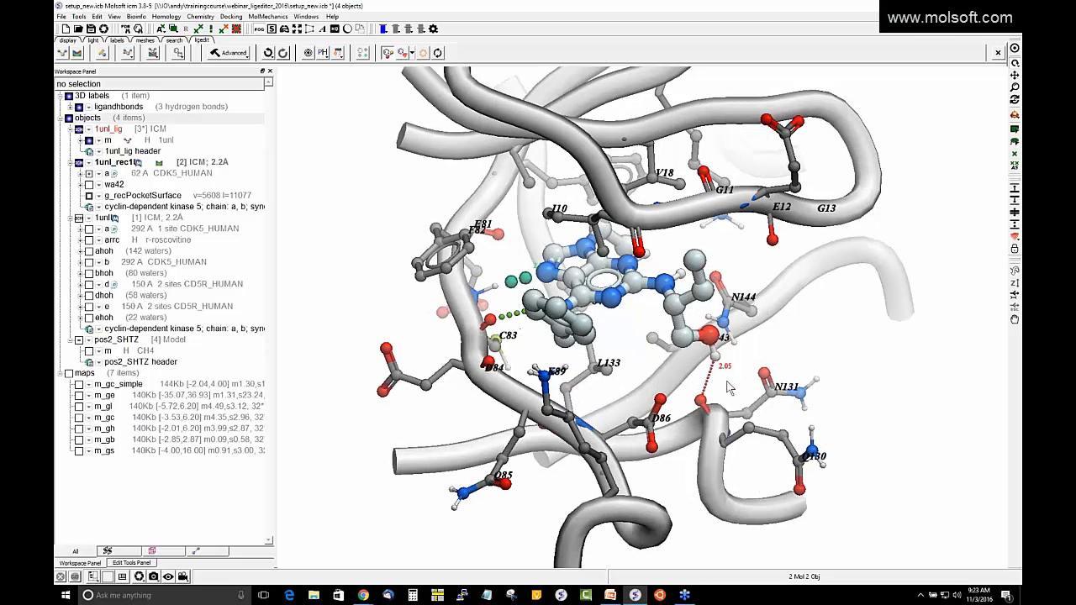
drag(719, 385, 390, 229)
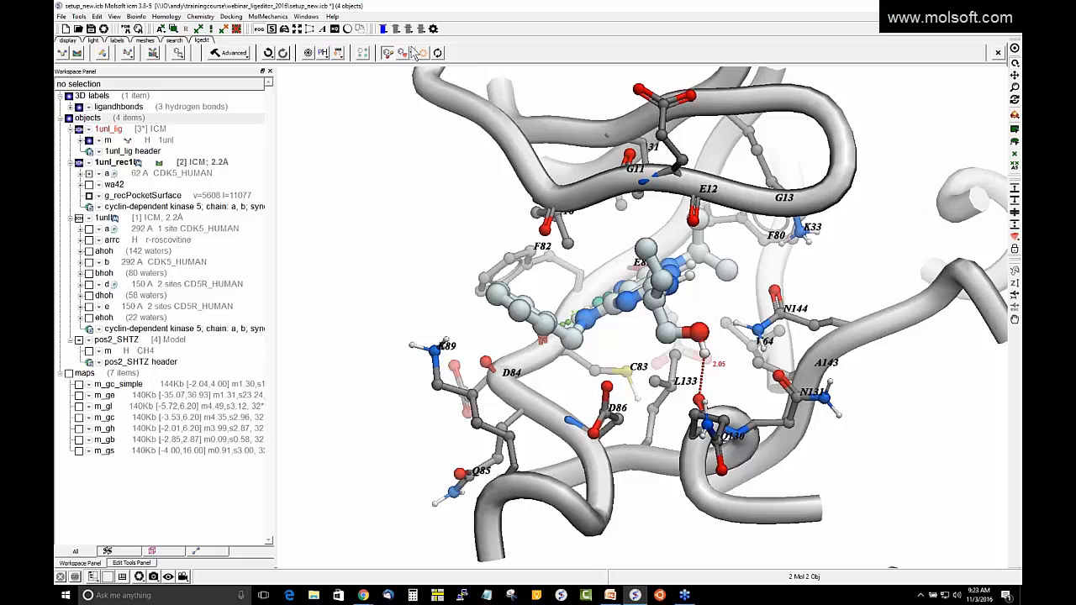
click(411, 53)
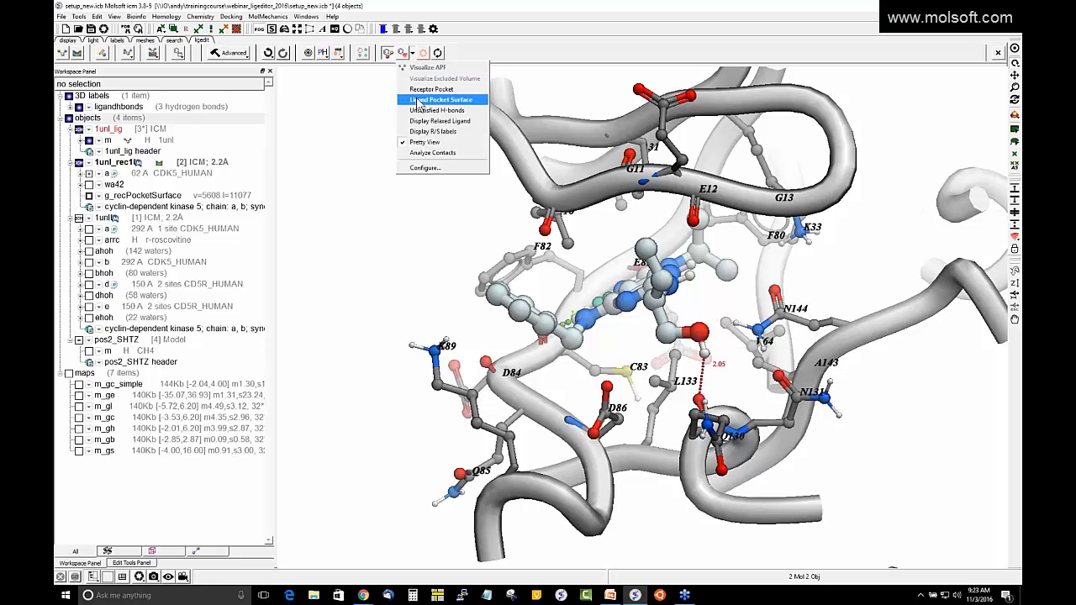
click(419, 102)
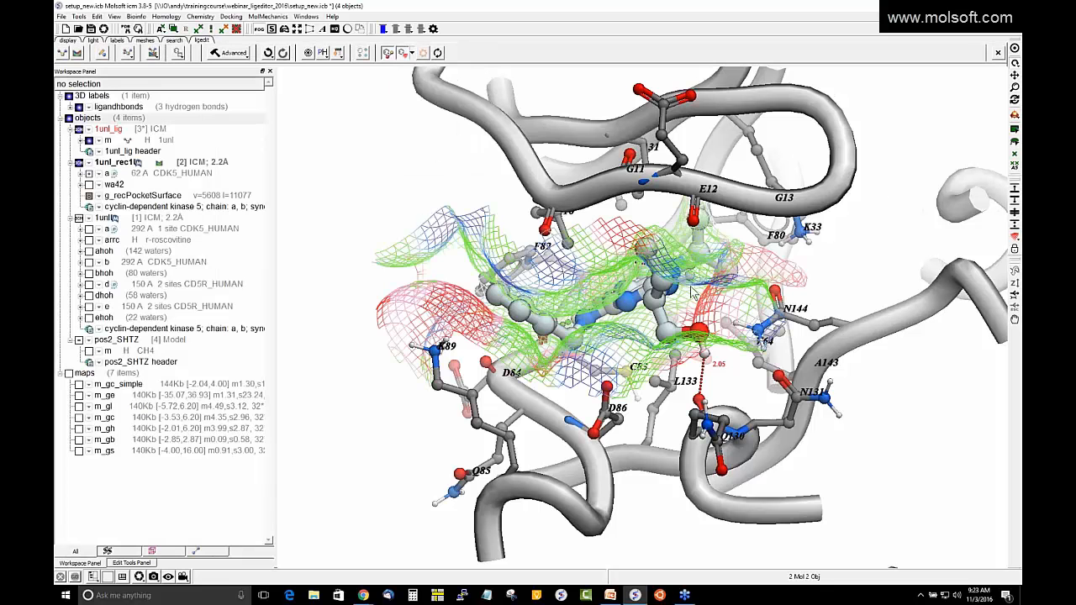
mouse_move(707, 302)
mouse_down()
mouse_move(595, 313)
mouse_move(661, 318)
mouse_move(699, 306)
mouse_up()
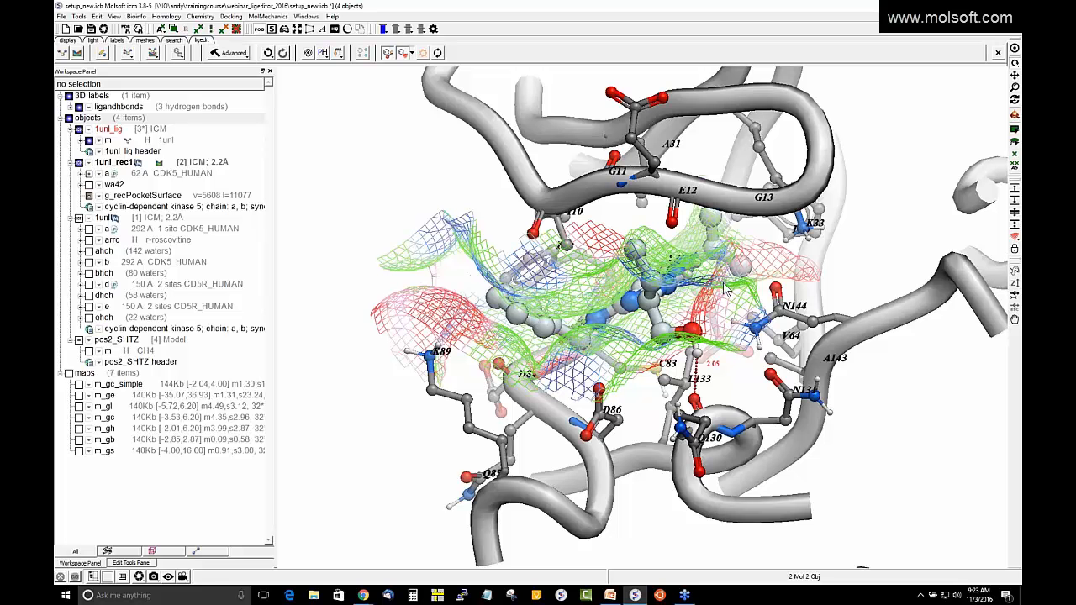
drag(724, 282, 735, 285)
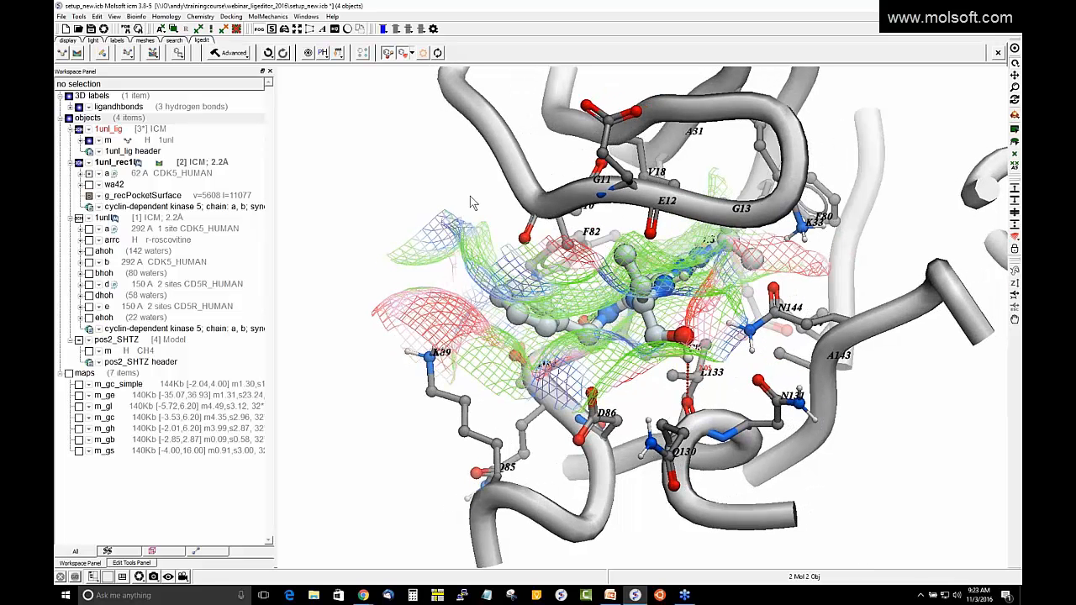
drag(470, 195, 467, 176)
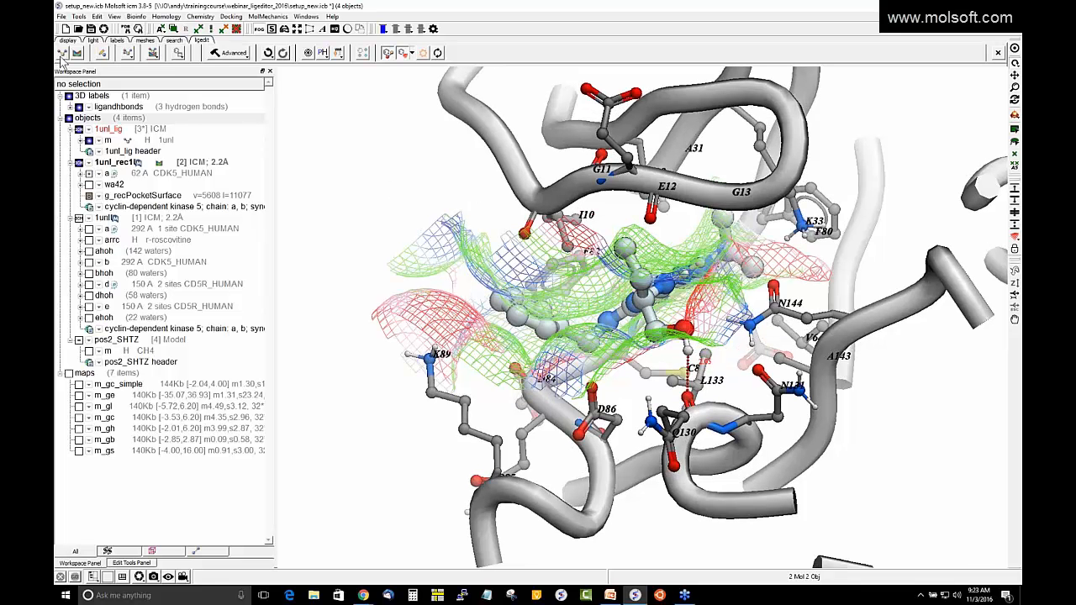
Step: Open the 3D ligand editing tools and hide the ligand pocket surface
click(103, 53)
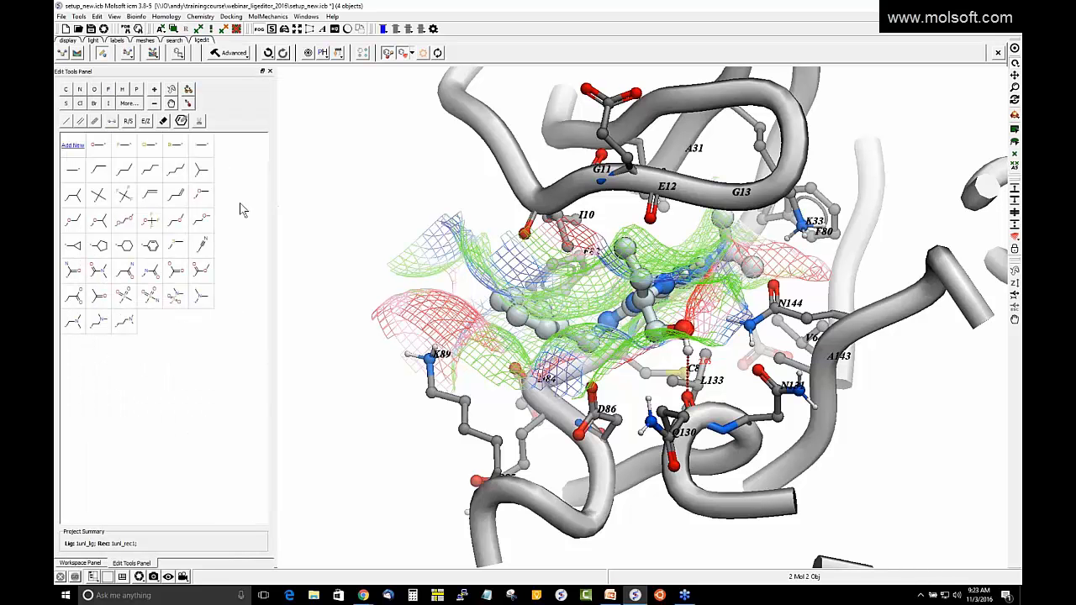
click(411, 55)
click(424, 99)
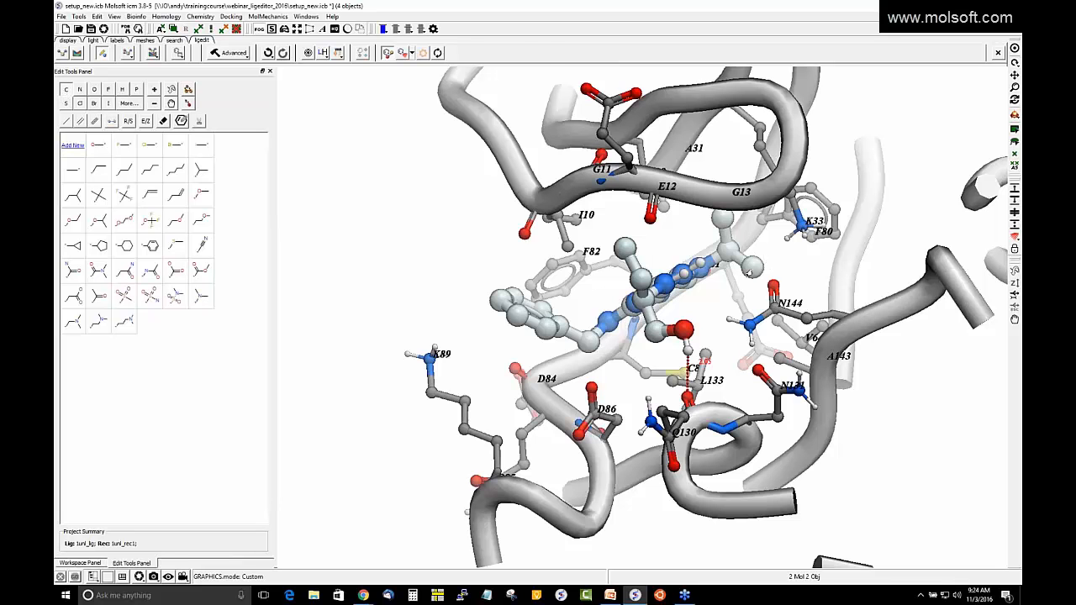
Step: Extend the ligand's isopropyl group with two successive carbon atoms, updating the per-atom energy circles after each addition
click(749, 271)
mouse_move(779, 255)
mouse_down()
mouse_move(792, 258)
mouse_move(781, 255)
mouse_up()
click(422, 53)
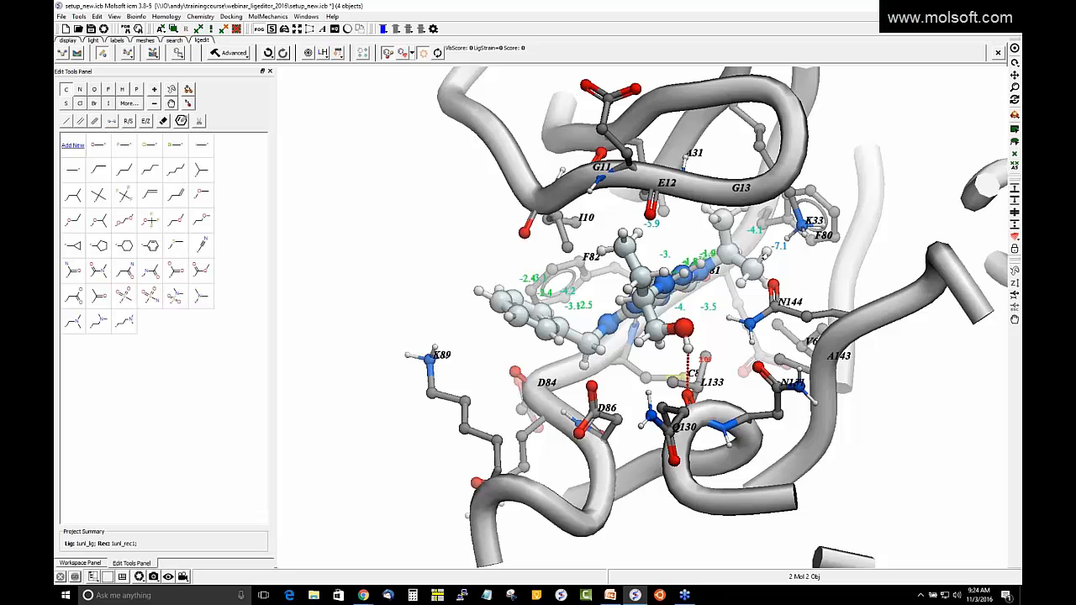
click(759, 262)
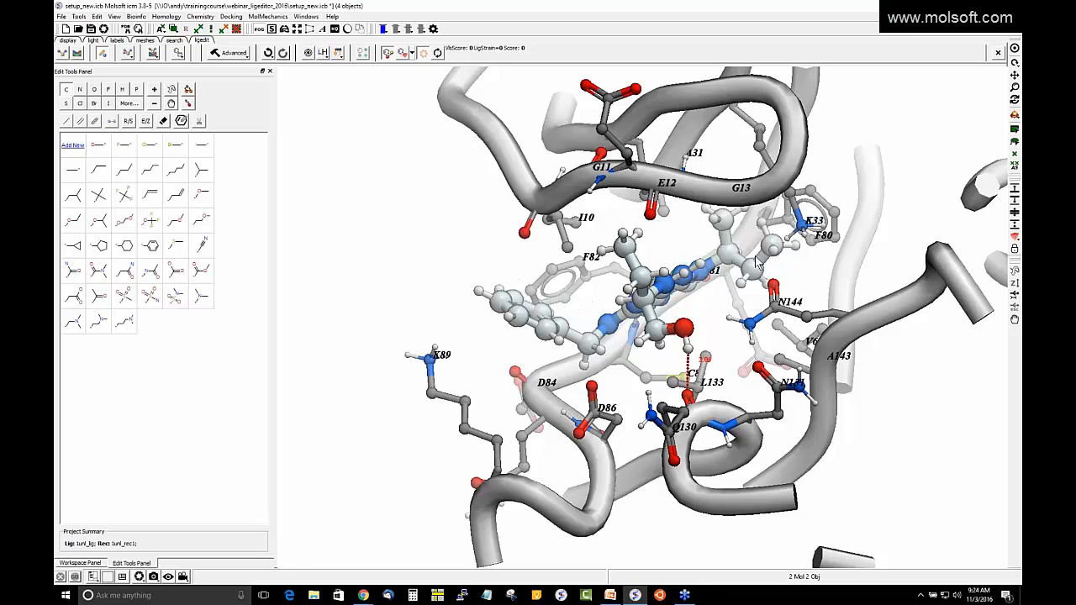
click(422, 55)
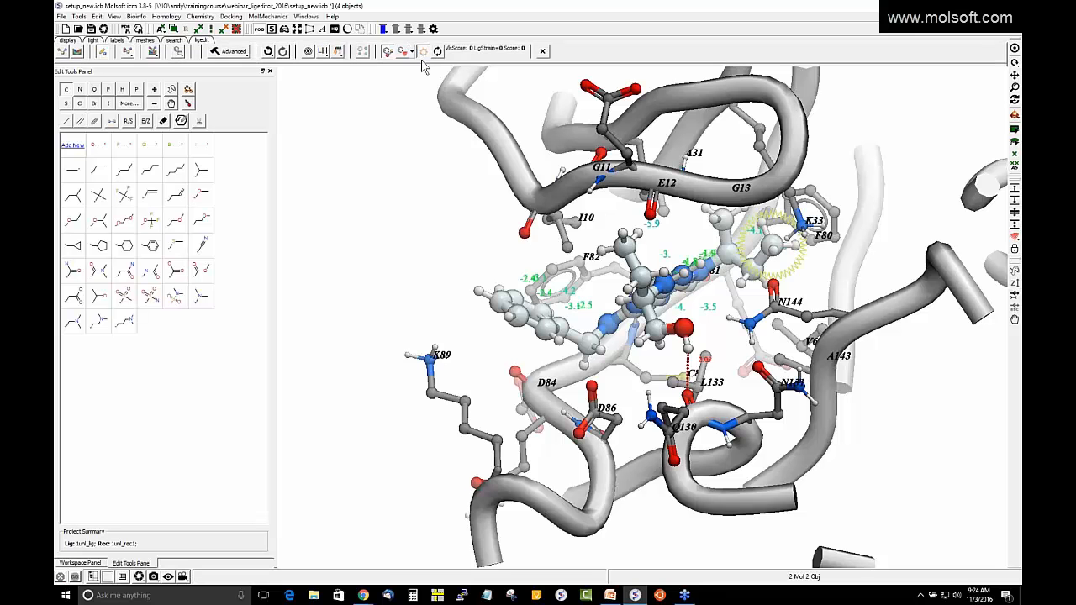
drag(454, 210, 613, 232)
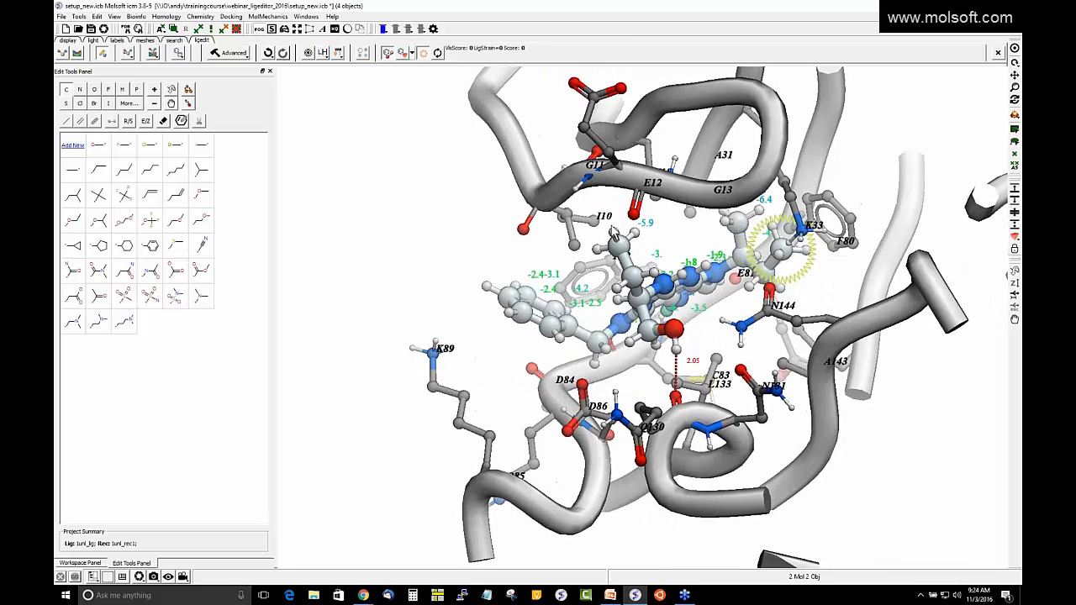
click(421, 55)
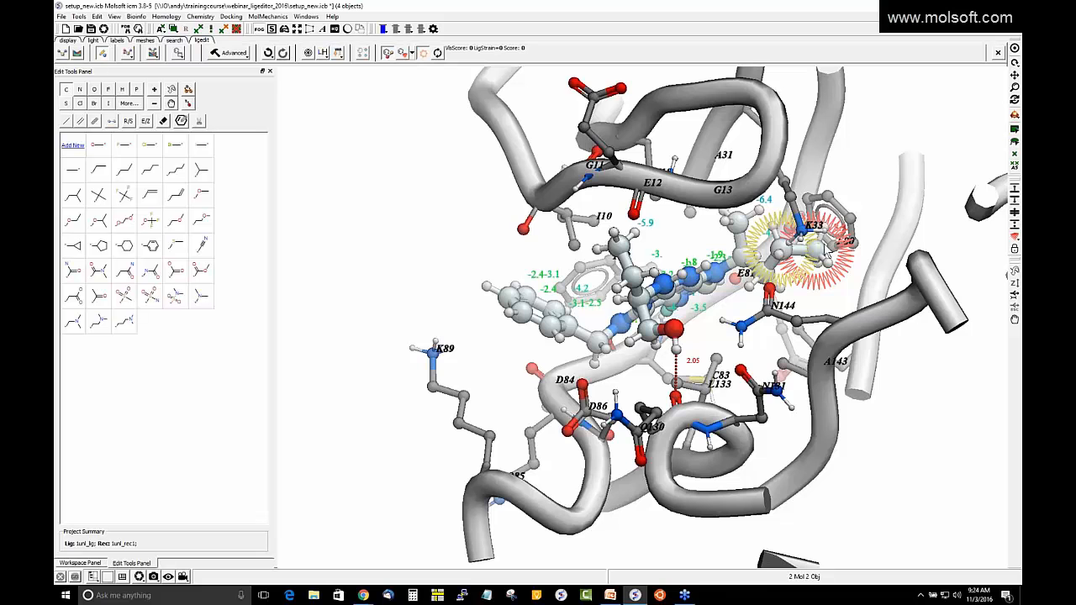
Step: Examine the energy circles around the added carbons near residues K33 and F80 close up and from several angles
drag(837, 243, 782, 258)
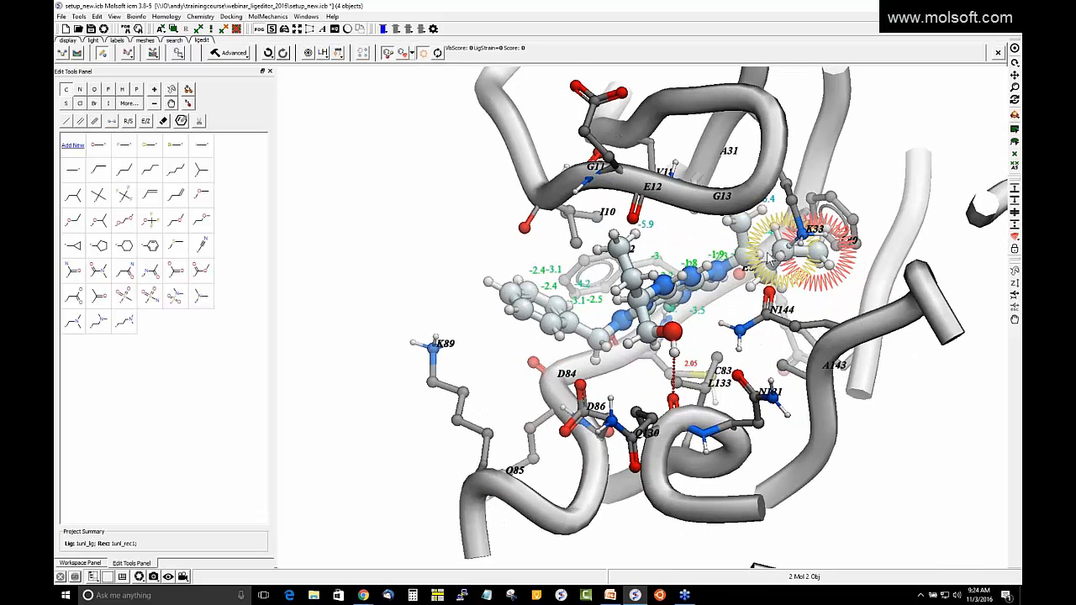
drag(748, 284, 737, 277)
right_drag(715, 198, 850, 285)
click(1014, 50)
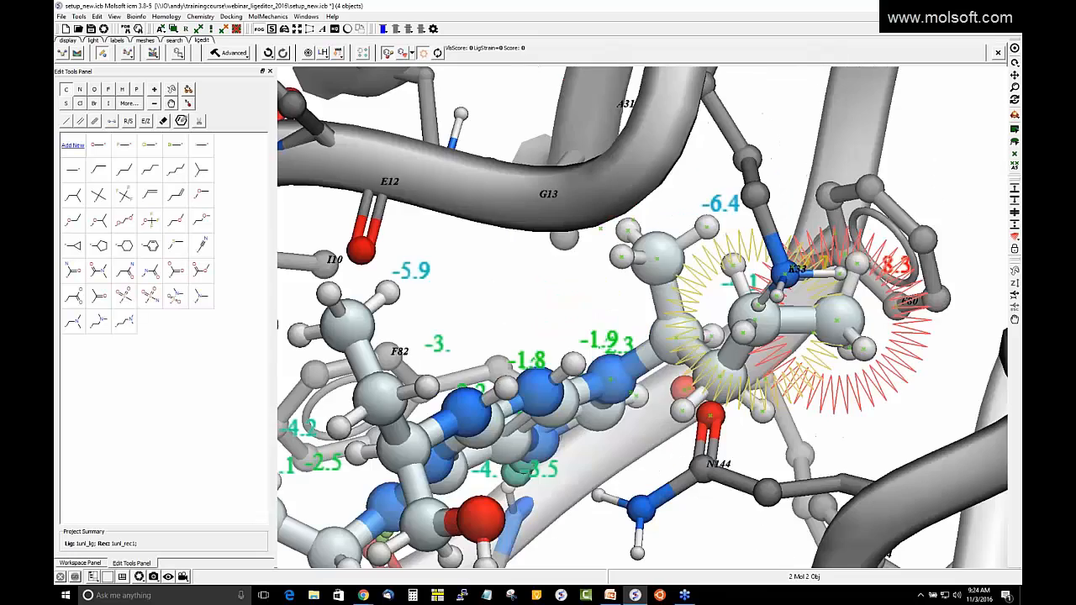
mouse_move(754, 294)
mouse_down()
mouse_move(762, 284)
mouse_move(748, 298)
mouse_up()
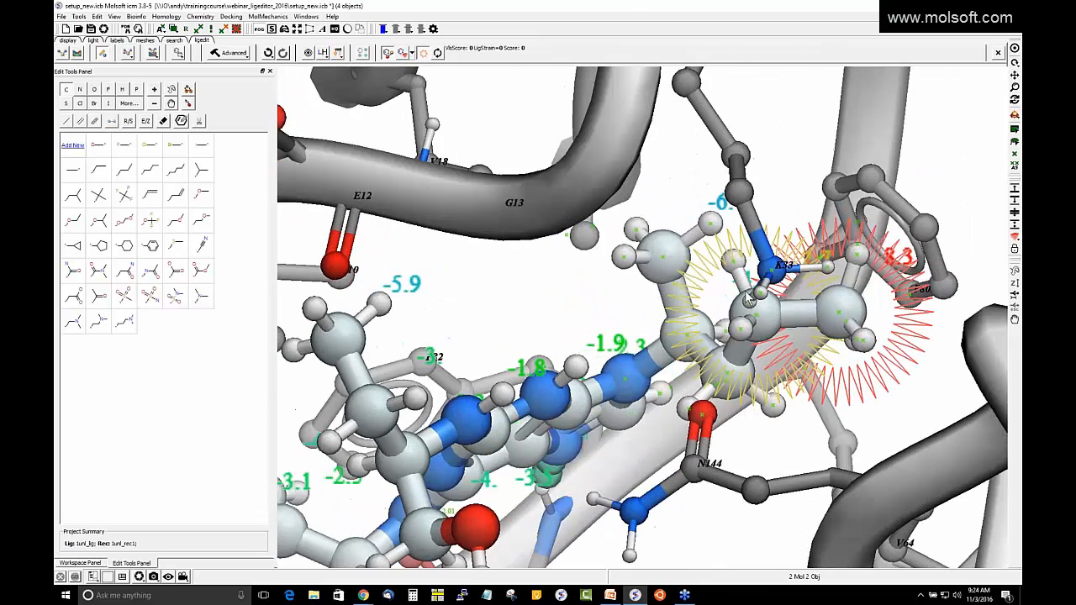
drag(292, 311, 304, 352)
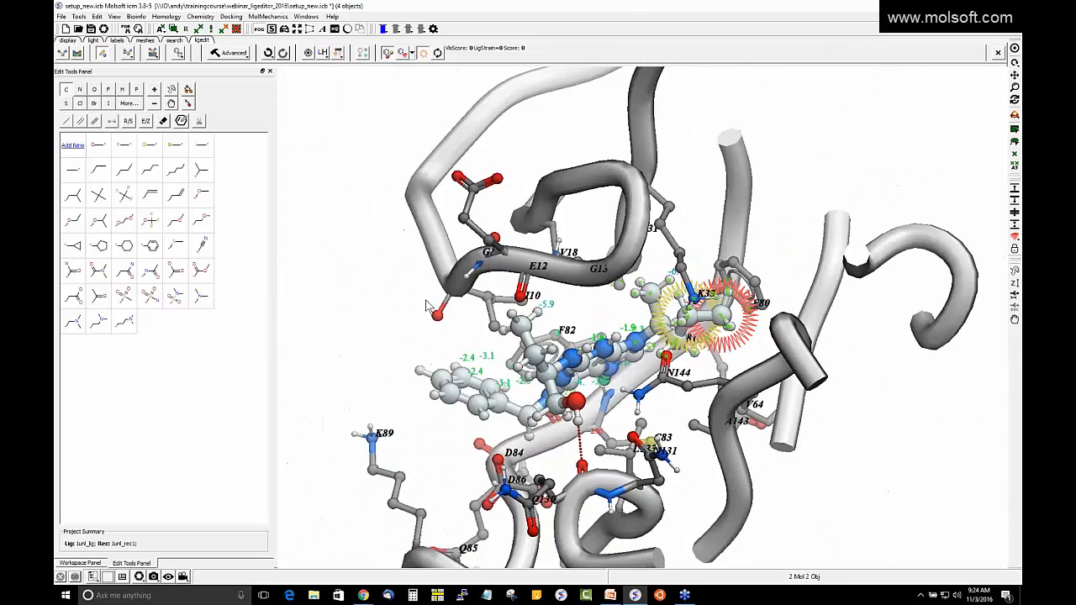
drag(575, 338, 577, 218)
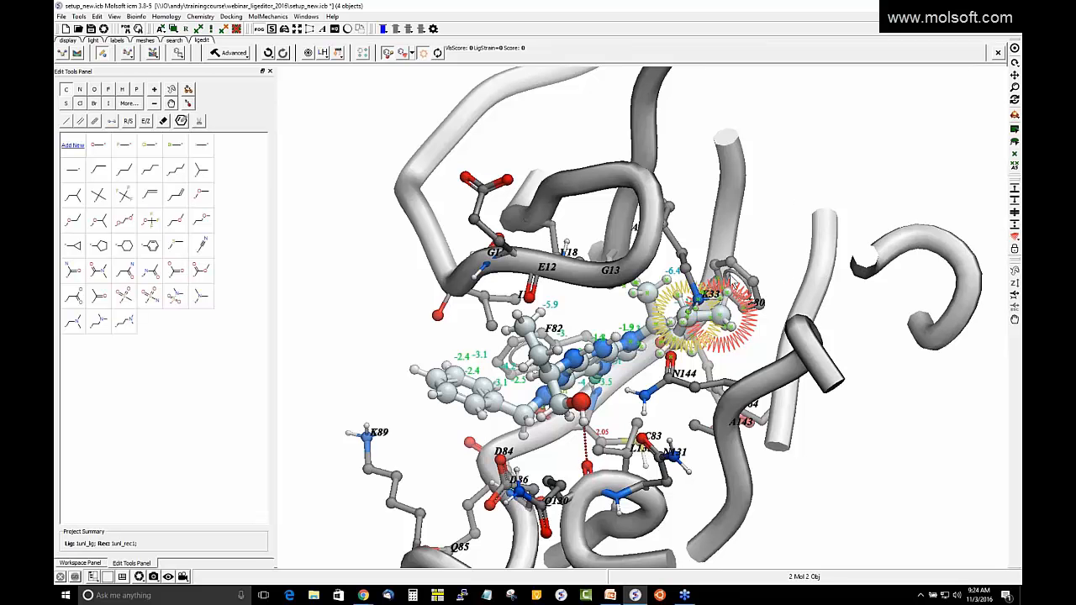
drag(768, 259, 849, 206)
middle_drag(850, 207, 882, 183)
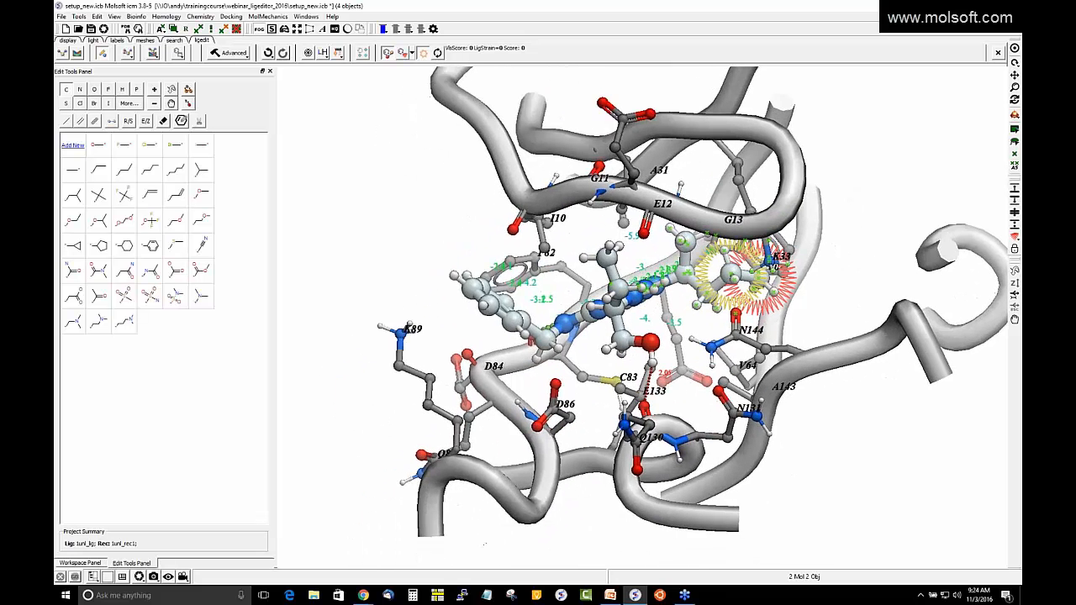
Step: Select the 1unl_lig ligand, color only its carbon atoms green and clear the selection
click(73, 563)
click(161, 142)
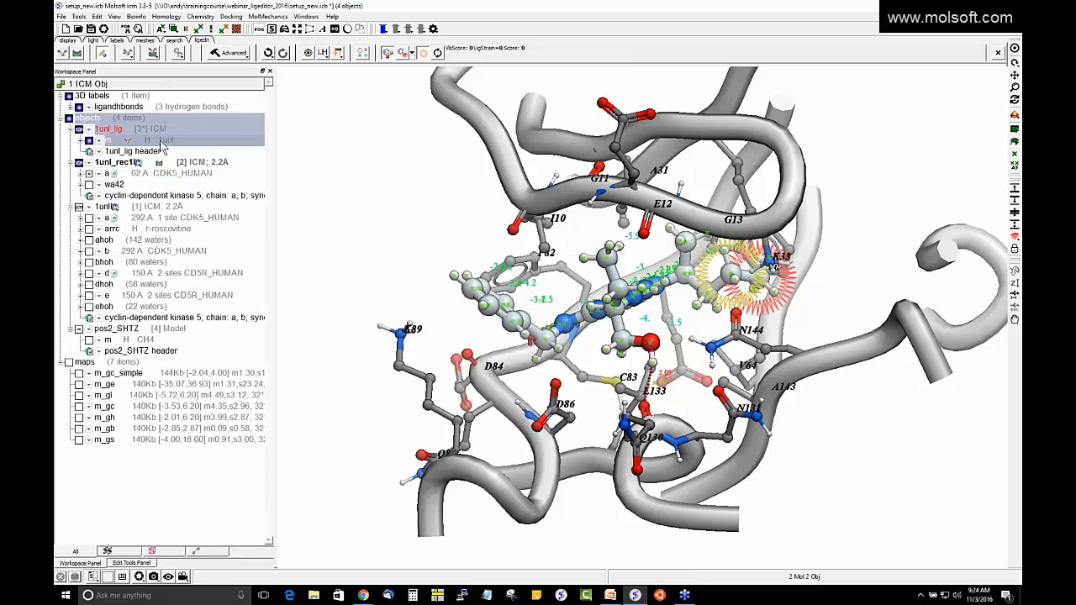
click(71, 41)
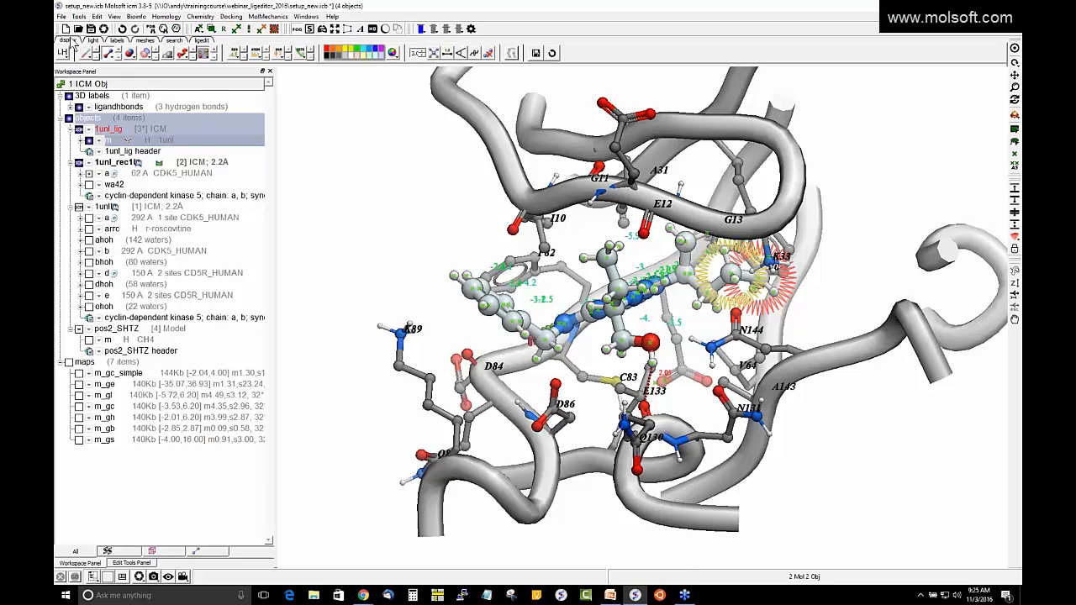
click(108, 54)
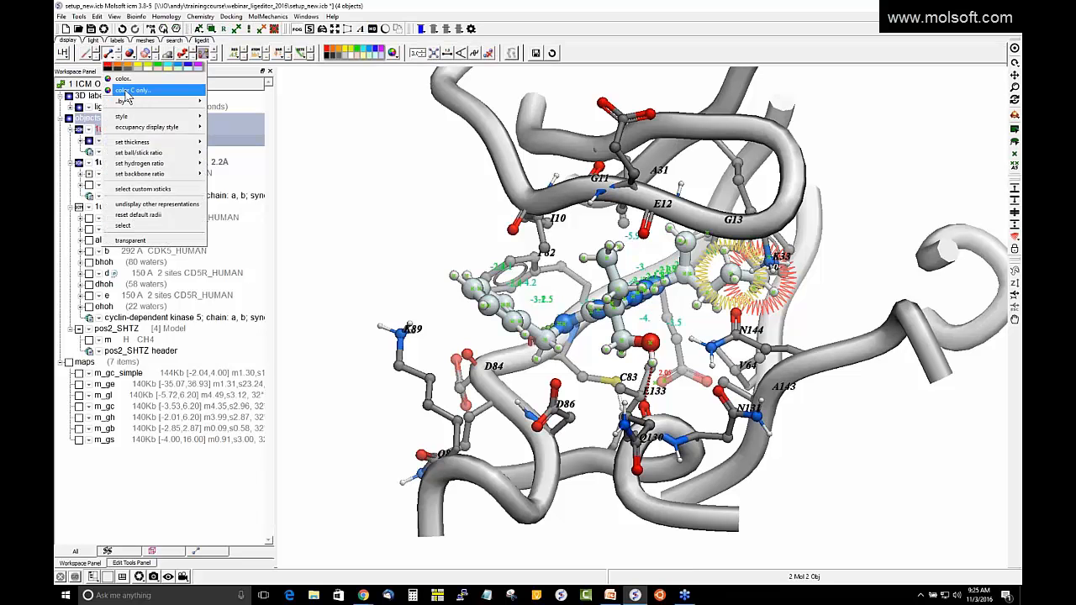
click(126, 91)
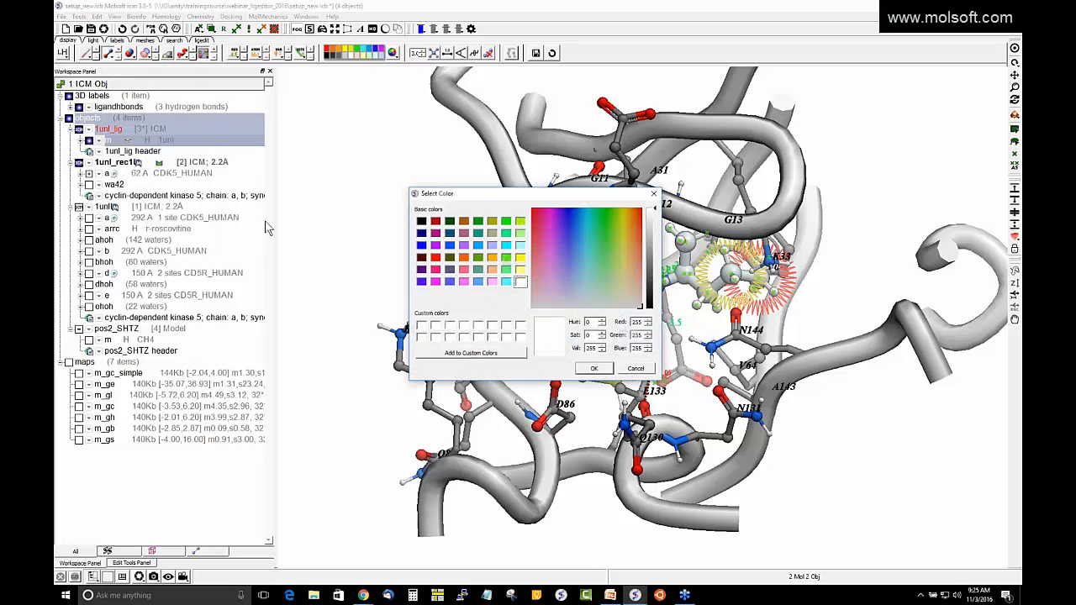
click(505, 257)
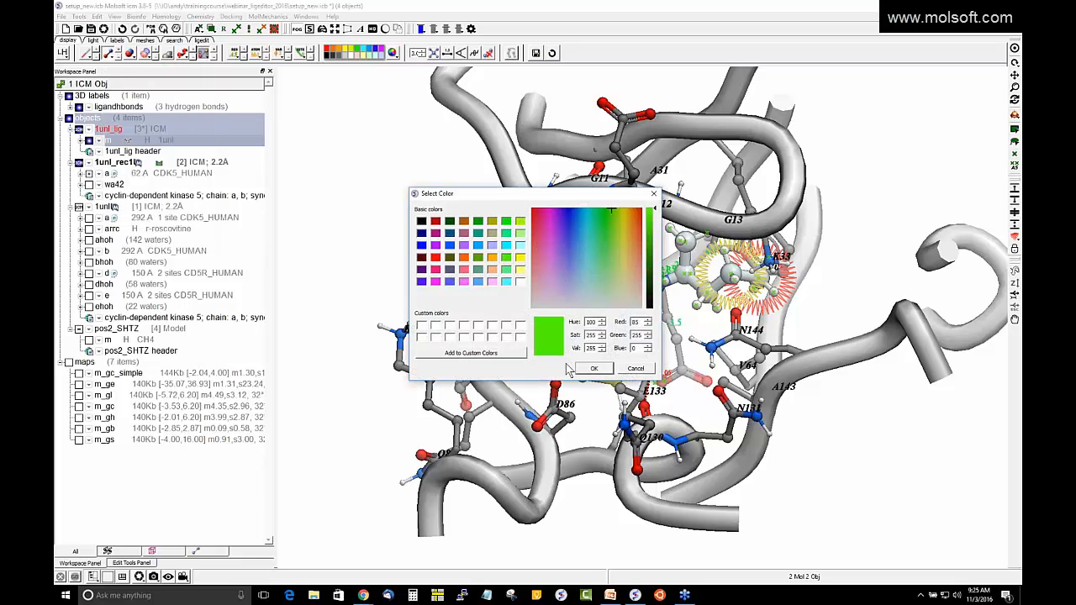
click(593, 369)
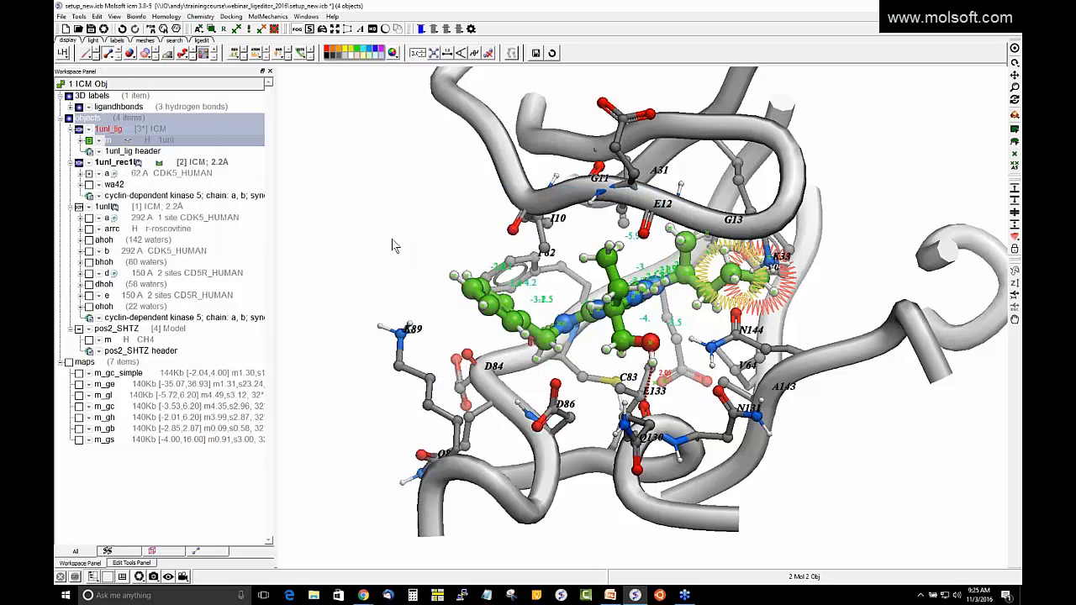
click(378, 198)
drag(433, 269, 382, 259)
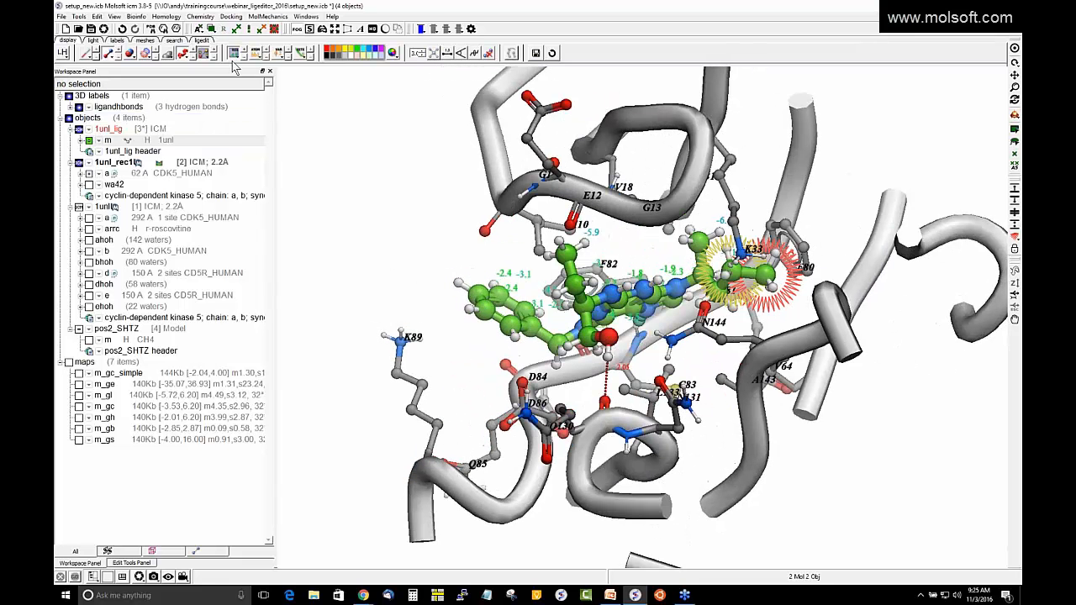
Step: Return to the ligand editor tools and calculate the docking score of the modified ligand
click(205, 40)
drag(443, 228, 700, 286)
click(438, 53)
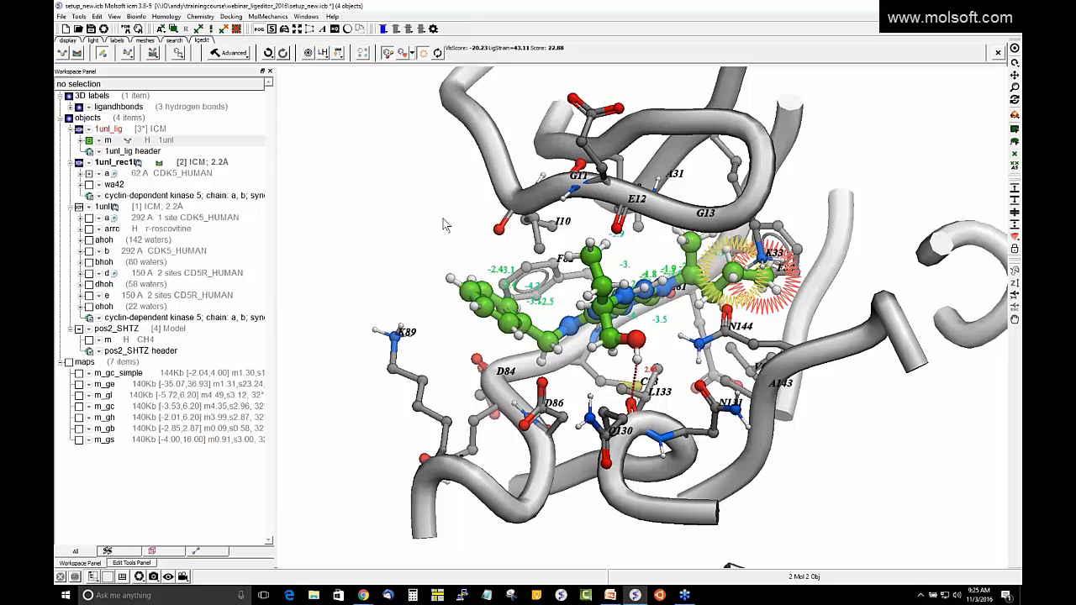
drag(443, 218, 548, 215)
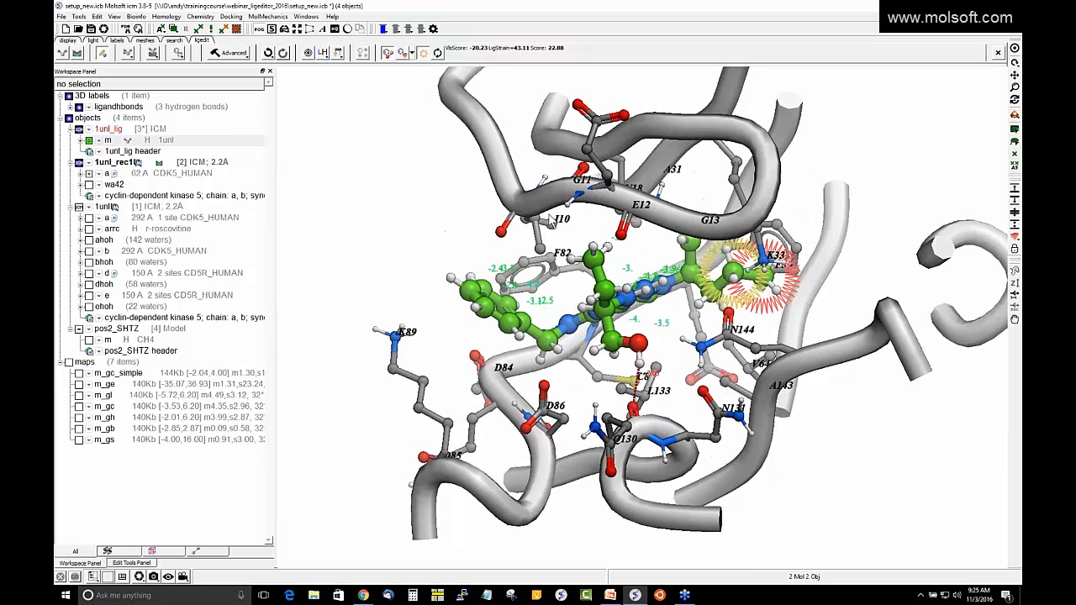
Step: Undo the carbon additions on the isopropyl group and recalculate the ligand's score
click(267, 52)
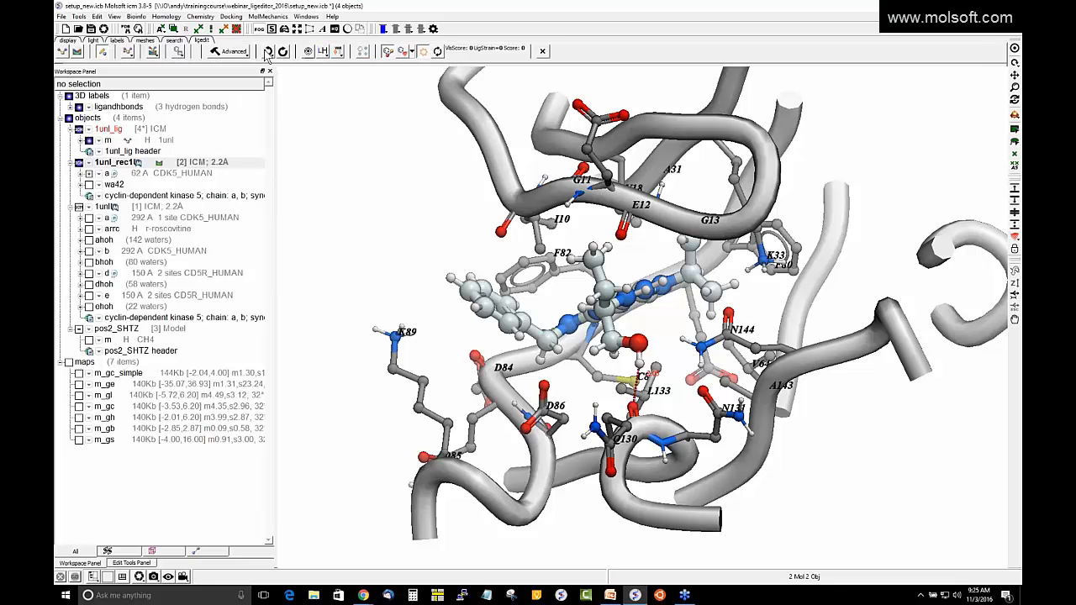
click(437, 54)
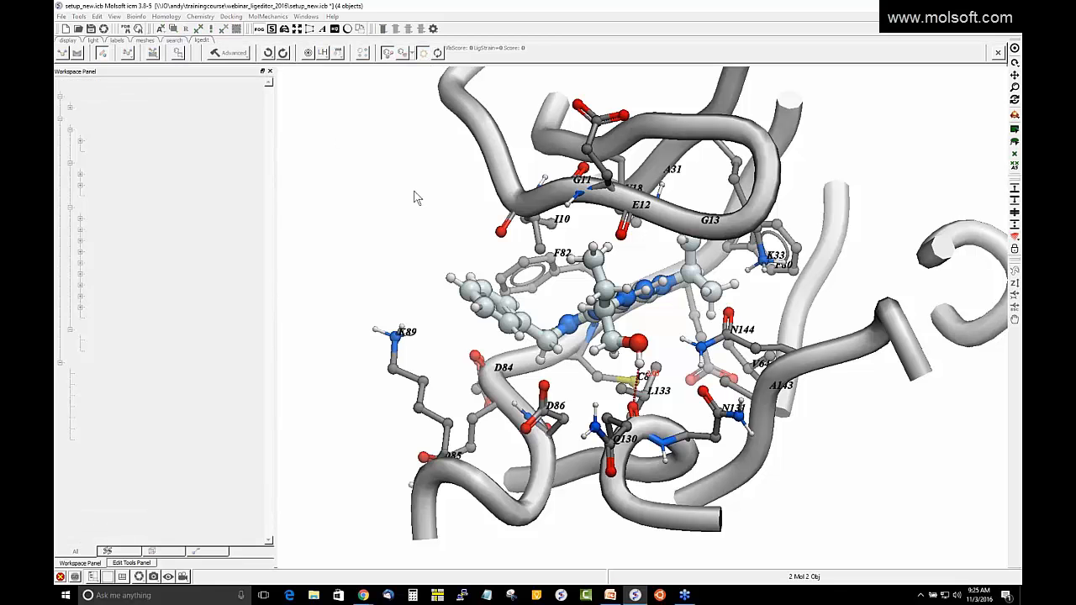
mouse_move(432, 214)
mouse_down()
mouse_move(450, 213)
mouse_move(429, 202)
mouse_move(424, 234)
mouse_move(403, 221)
mouse_move(432, 217)
mouse_up()
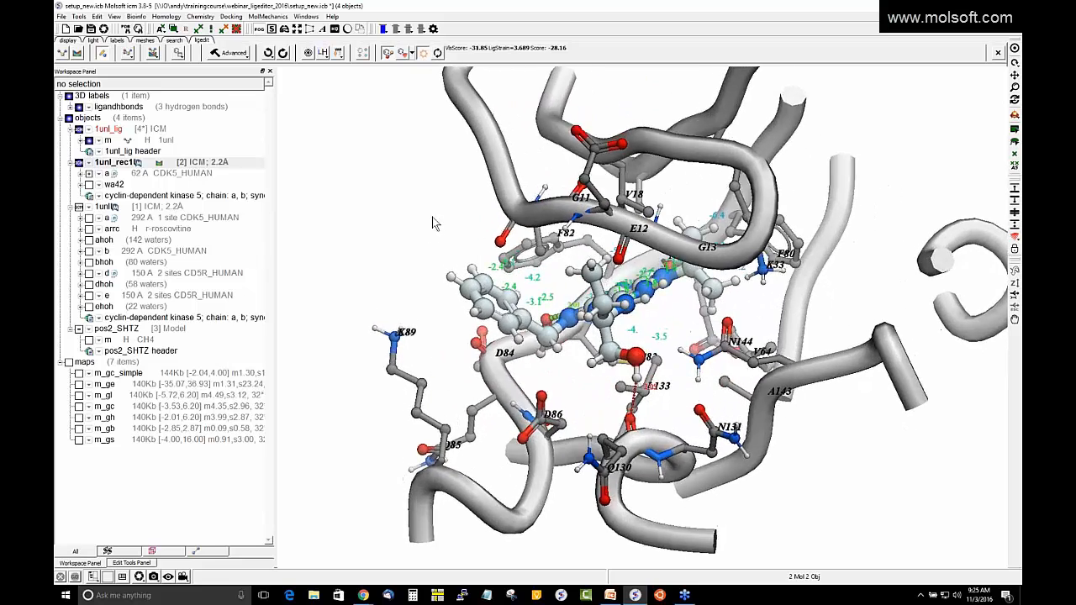
Step: Display the ligand pocket surface to guide attaching a carbon to the ligand's phenyl ring near D86, and hide the surface
click(408, 54)
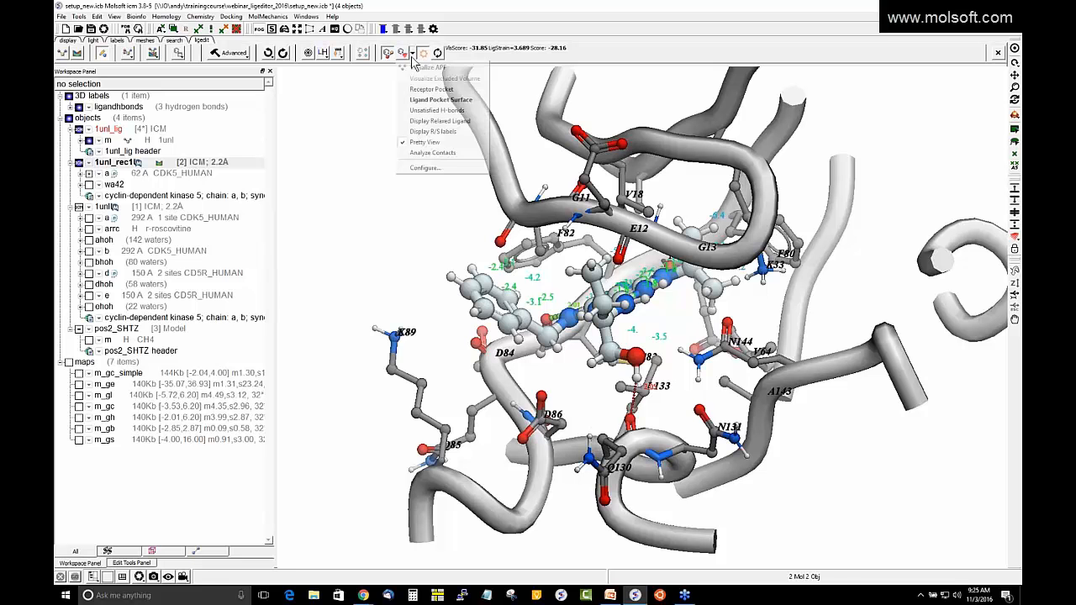
click(426, 102)
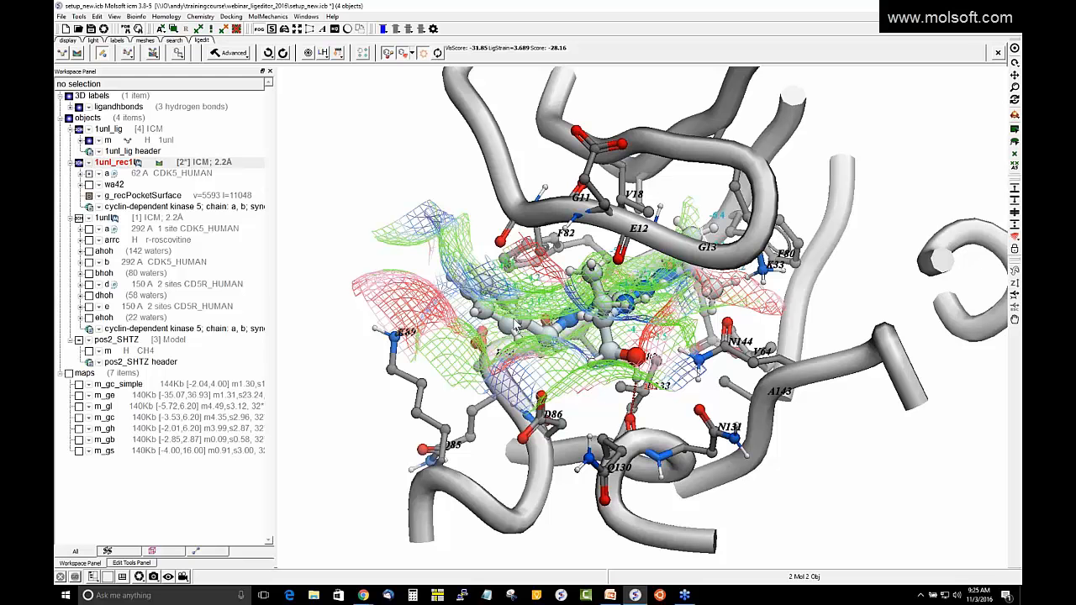
click(543, 339)
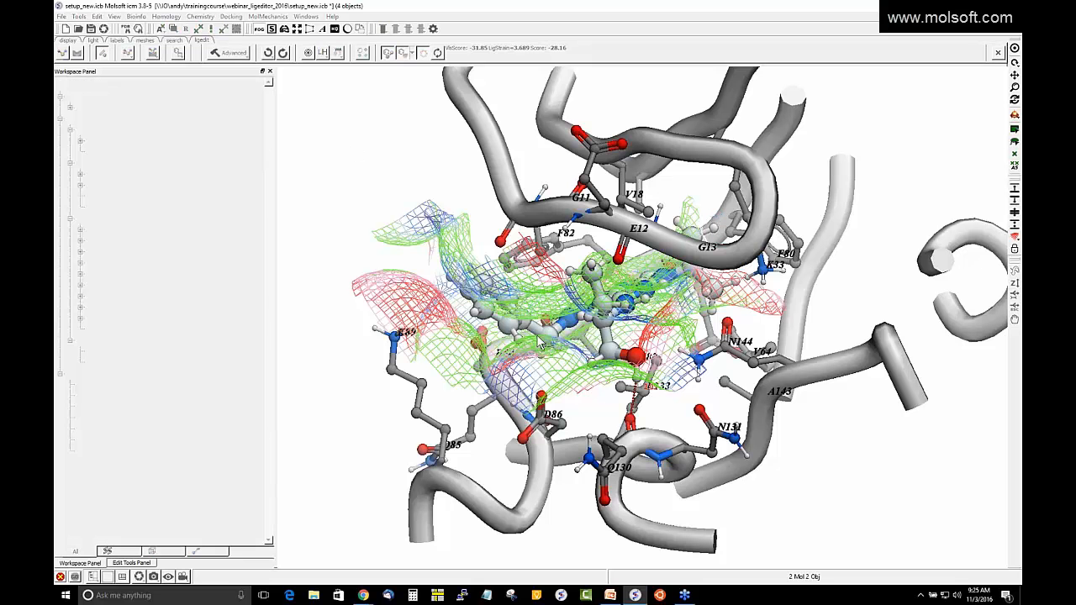
drag(528, 342, 531, 360)
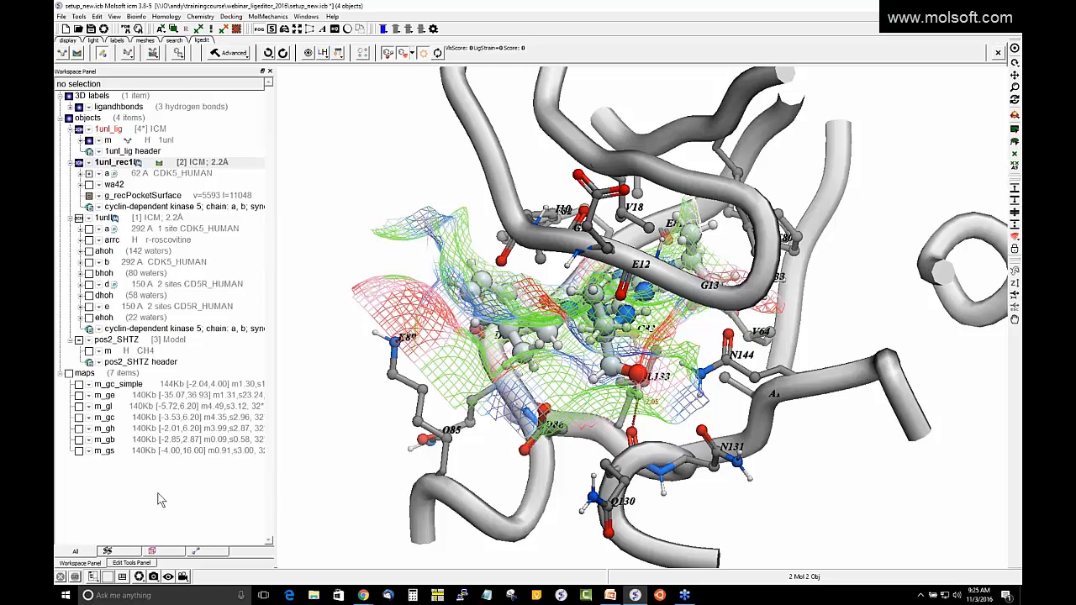
click(410, 53)
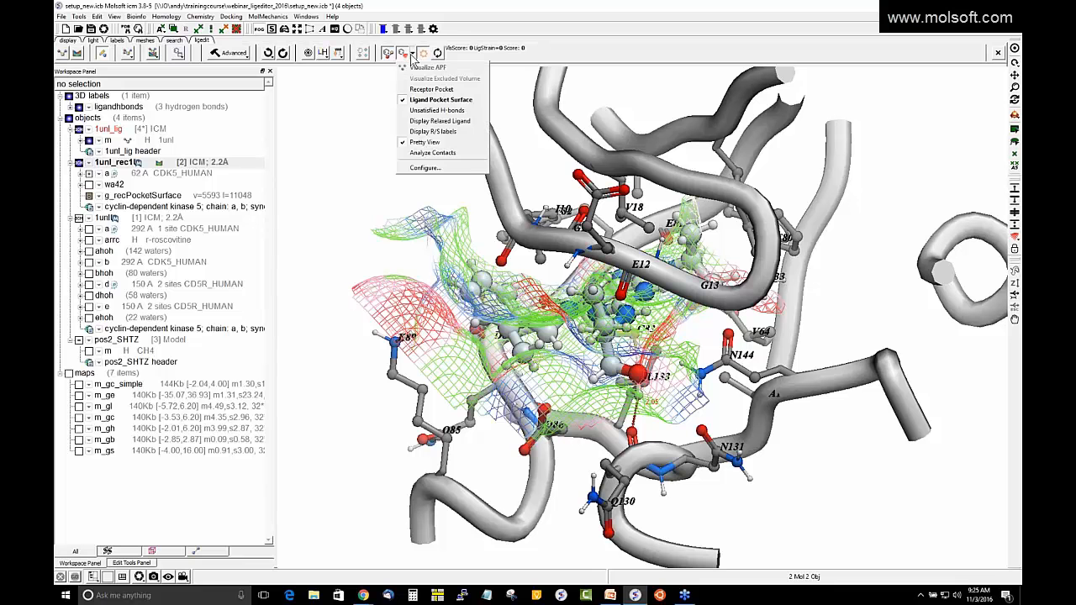
click(433, 101)
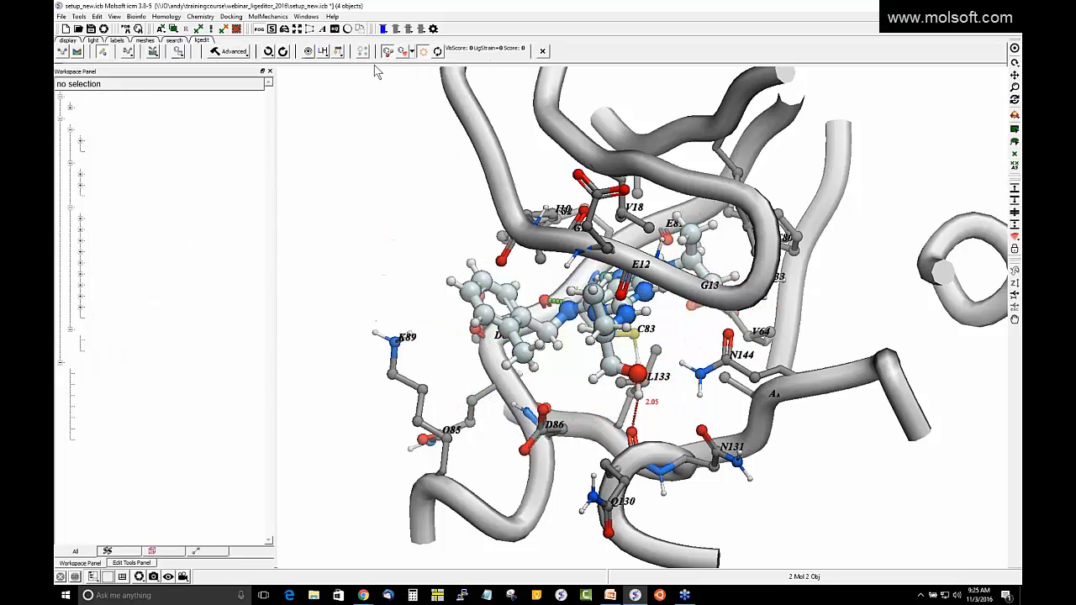
Step: Try extending the phenyl ring's new methyl group by one more carbon with the atom energy circles shown, and undo the extension
click(267, 54)
drag(379, 230, 454, 345)
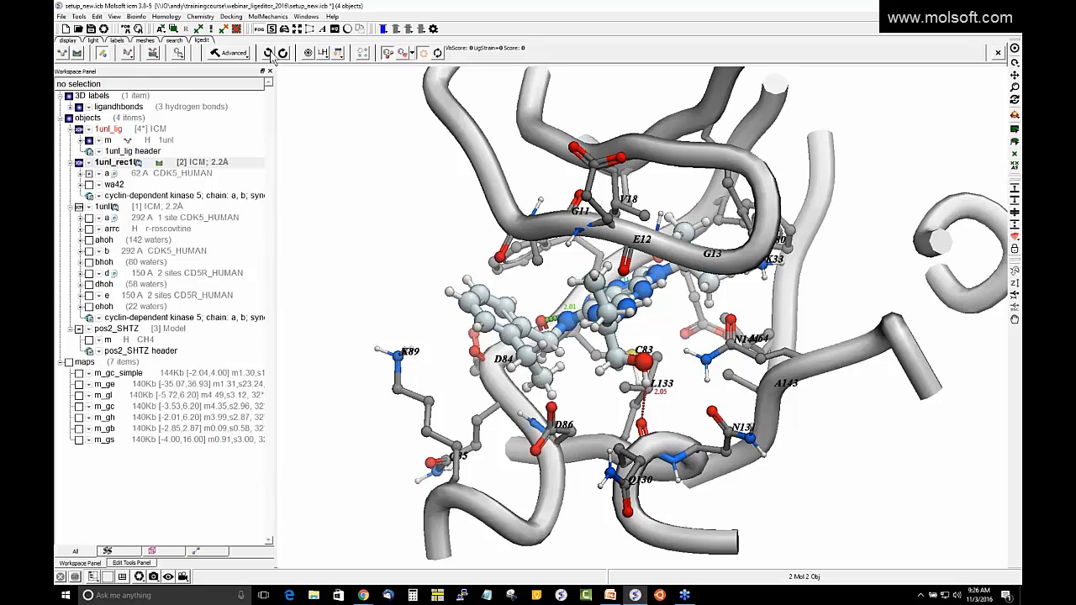
click(424, 54)
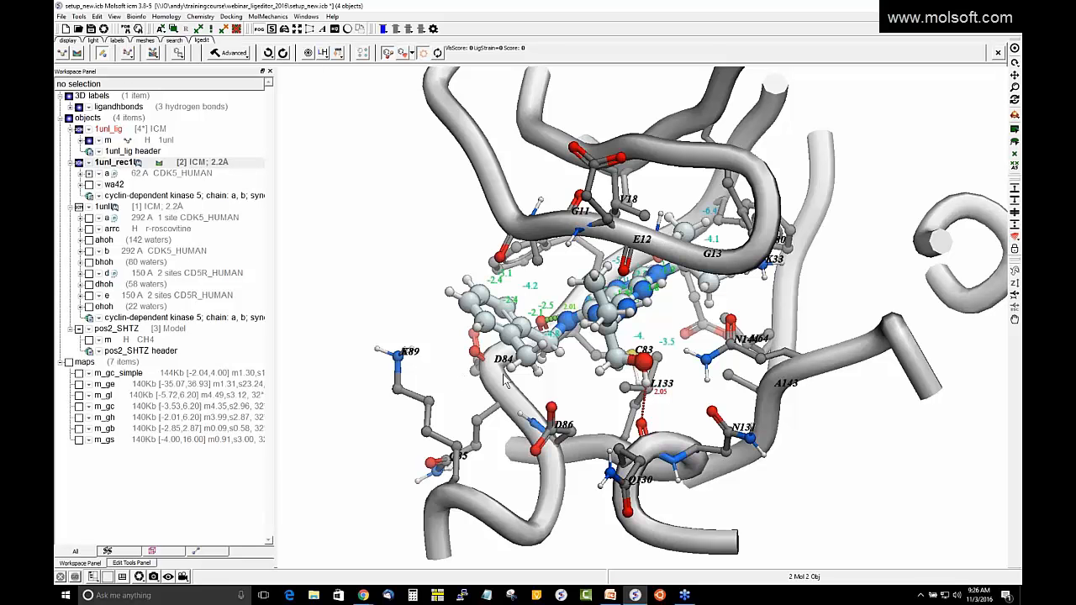
click(422, 53)
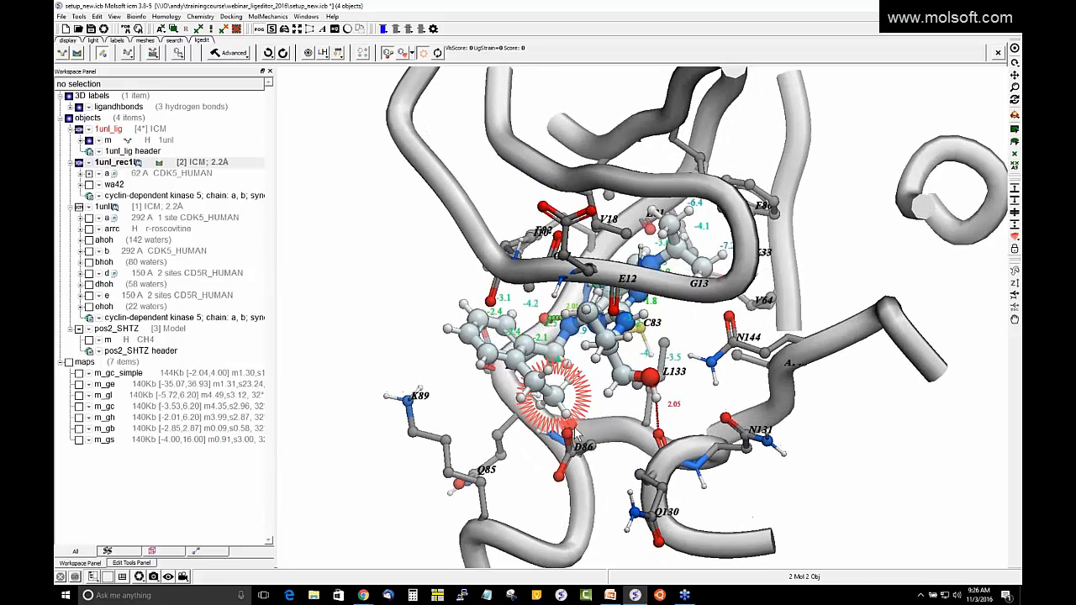
click(319, 30)
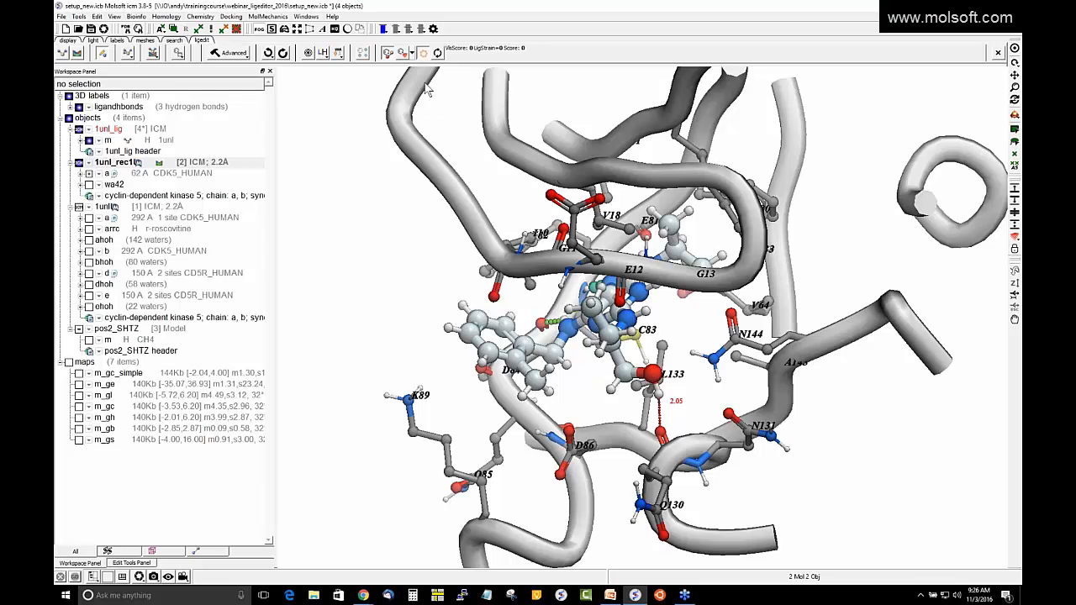
Step: Calculate the score of the methyl-modified ligand and save it to the ligand table with the tag Phenyl_mod1
click(437, 52)
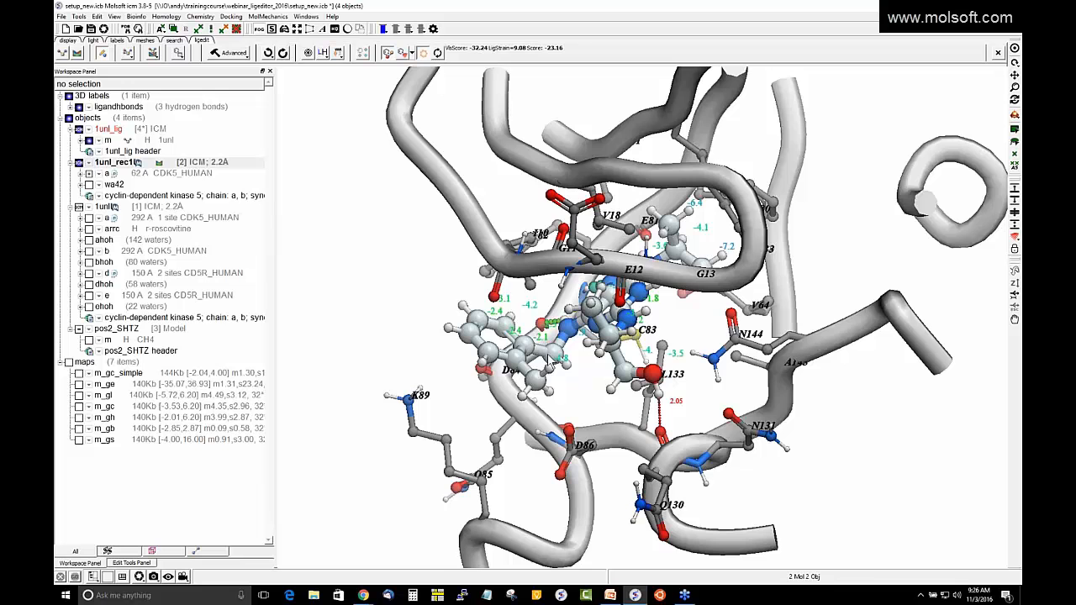
drag(588, 392, 591, 380)
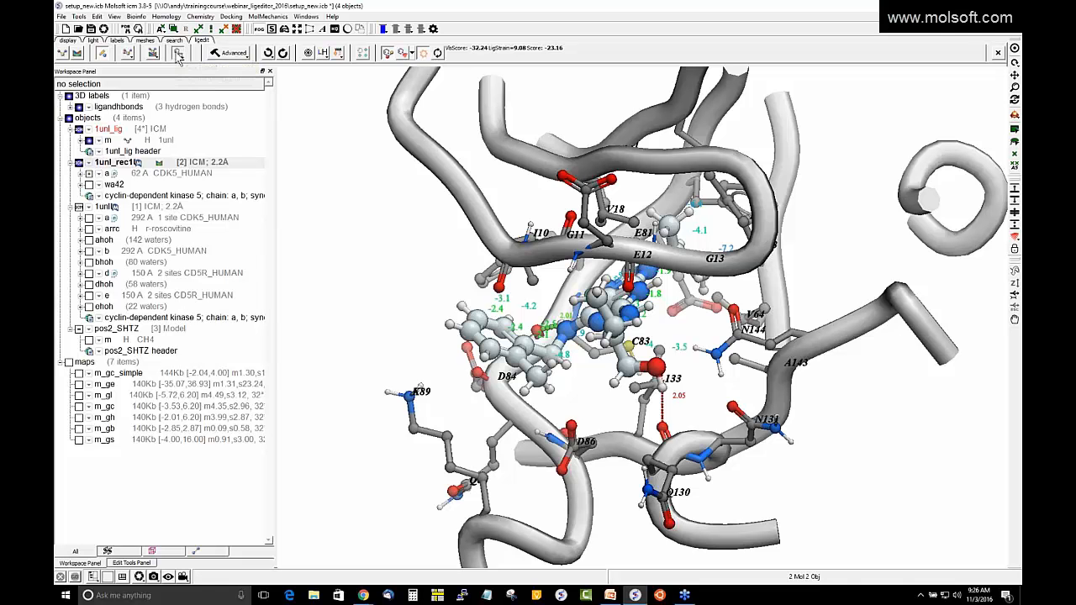
click(178, 55)
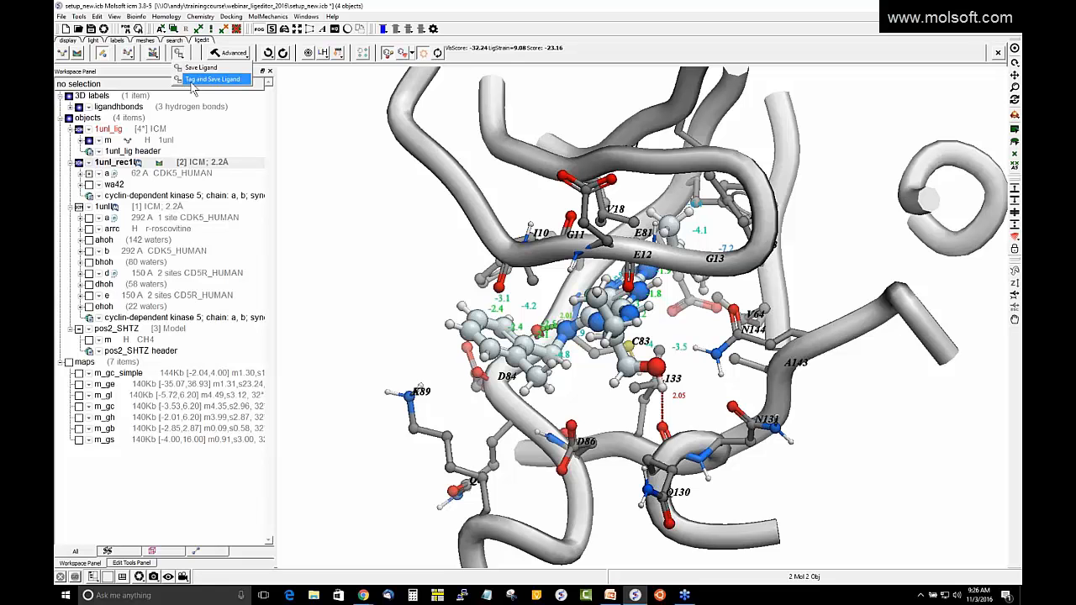
click(192, 81)
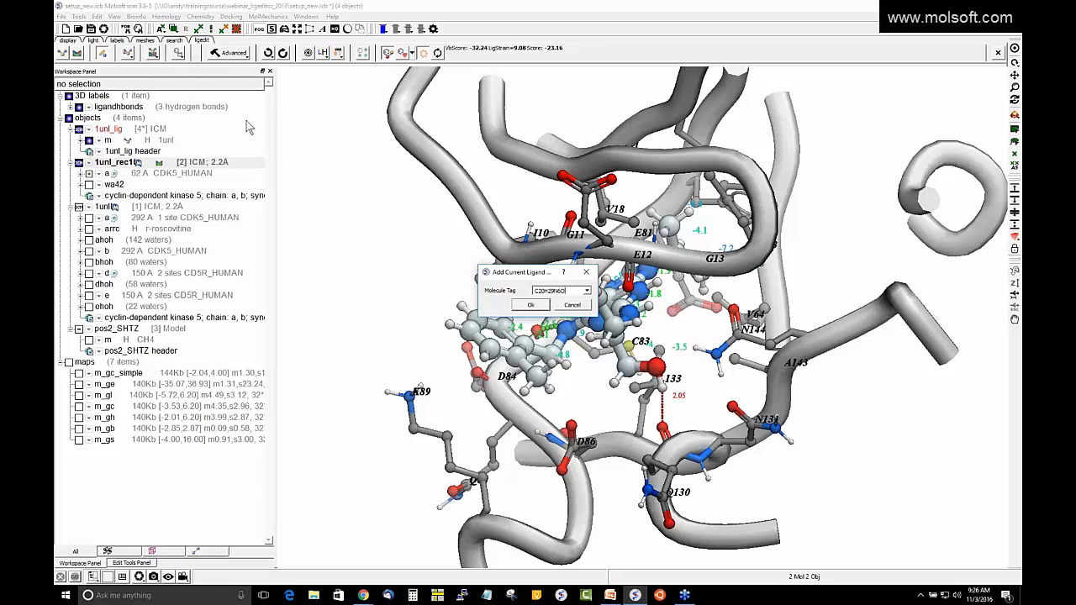
double_click(552, 290)
text(Phenyl_mod1)
click(530, 304)
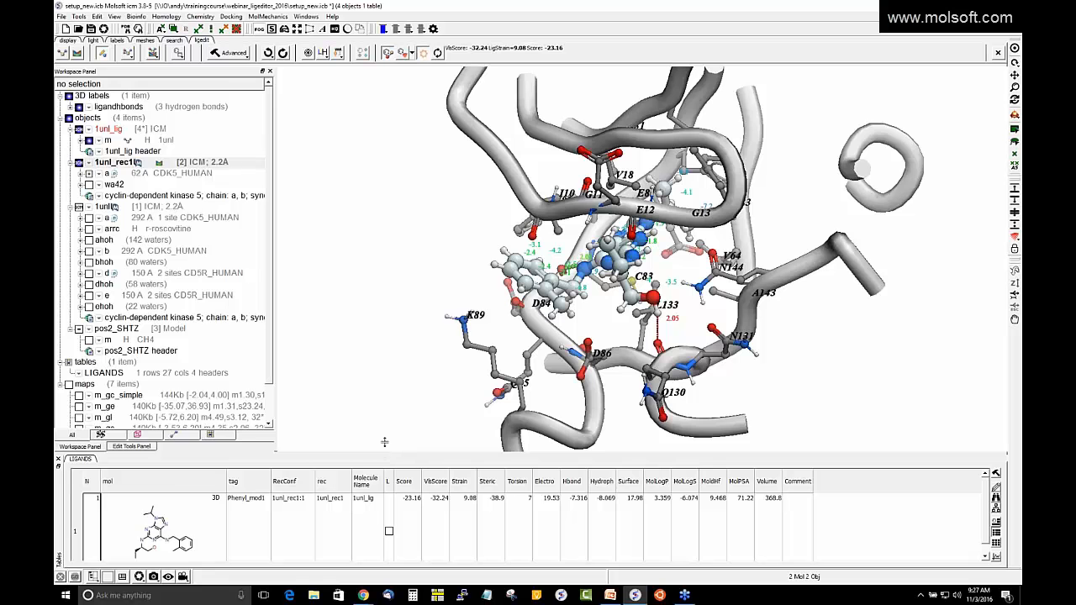
Step: Resize the LIGANDS table area to review the saved ligand's score, strain and property columns alongside the 3D view
drag(384, 441, 383, 371)
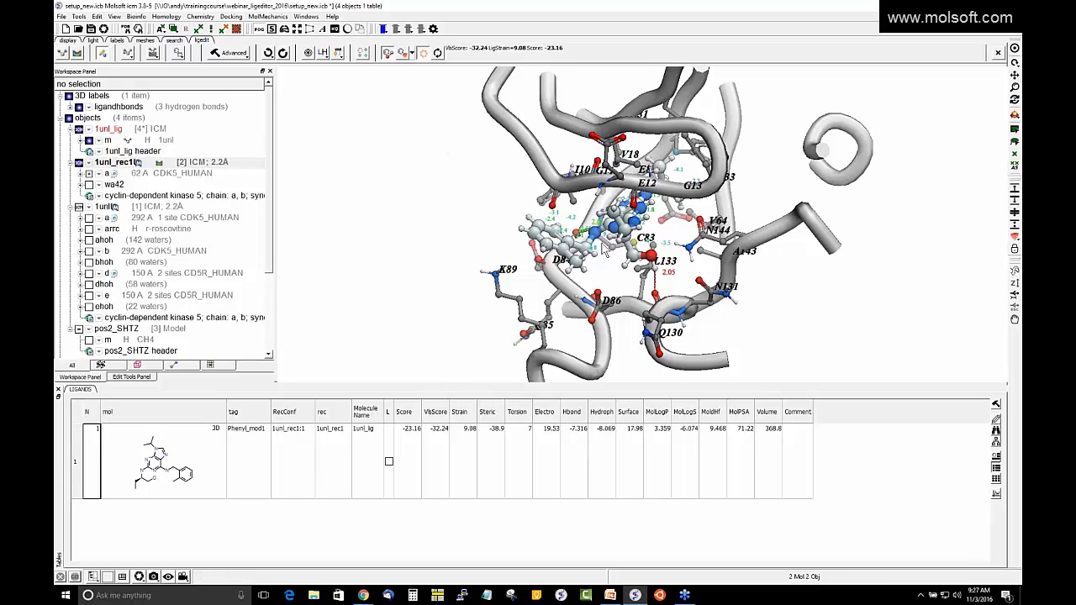
mouse_move(633, 265)
mouse_down()
mouse_move(656, 278)
mouse_move(624, 273)
mouse_up()
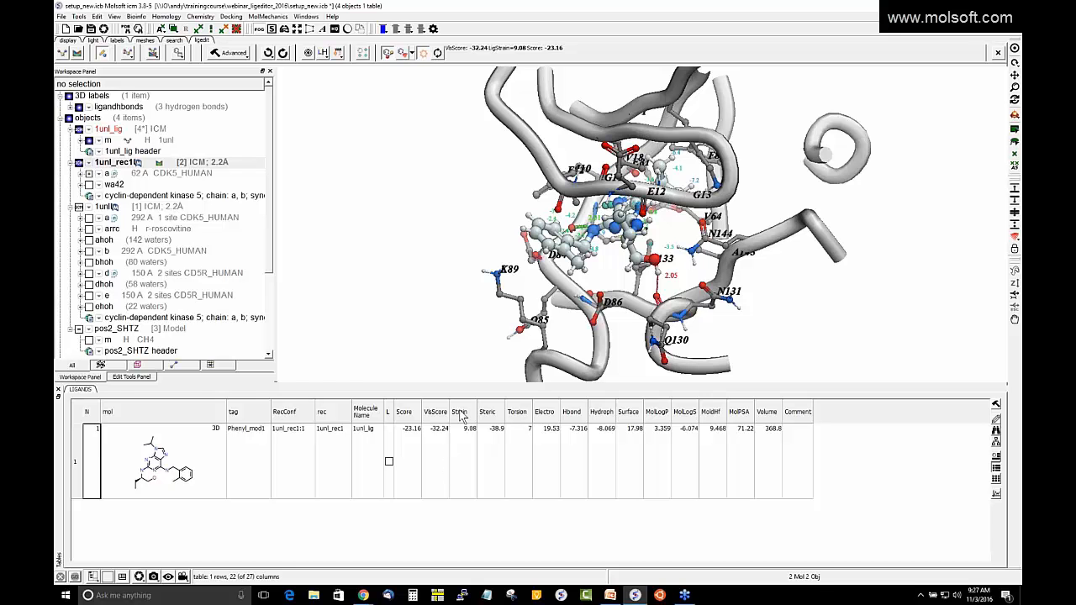
drag(468, 385, 472, 441)
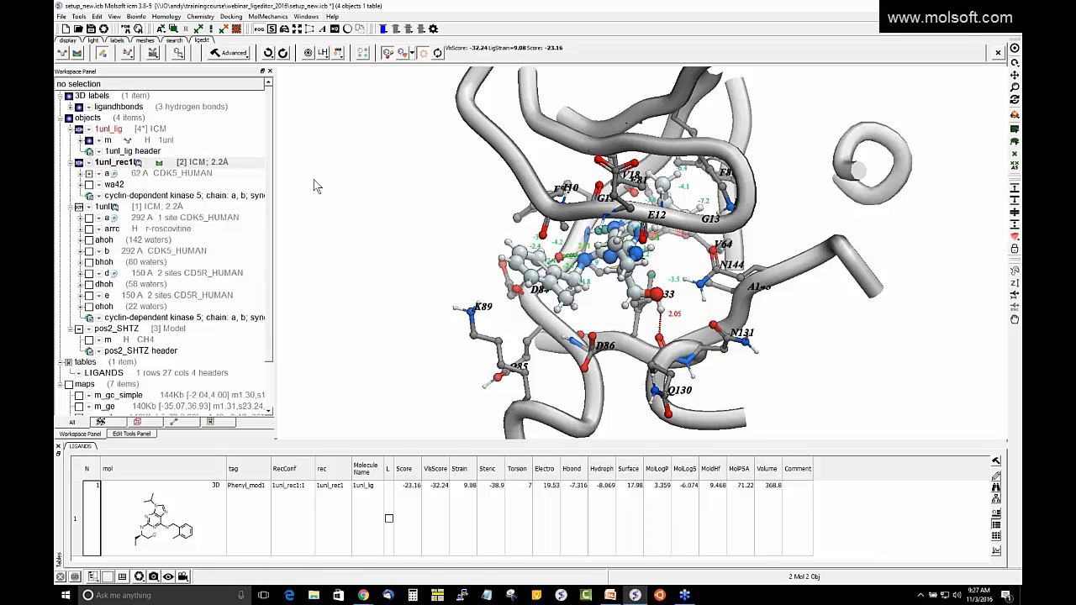
Step: Browse the available functions for calculating chemical properties, including the MolScreen models, and close the dialog without adding any
click(200, 17)
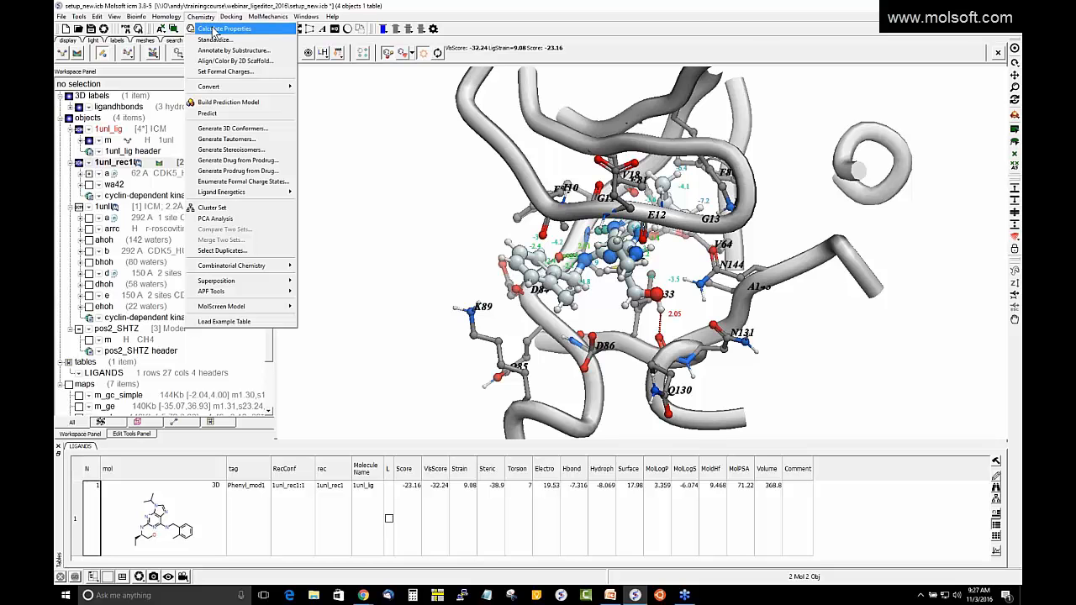
click(225, 29)
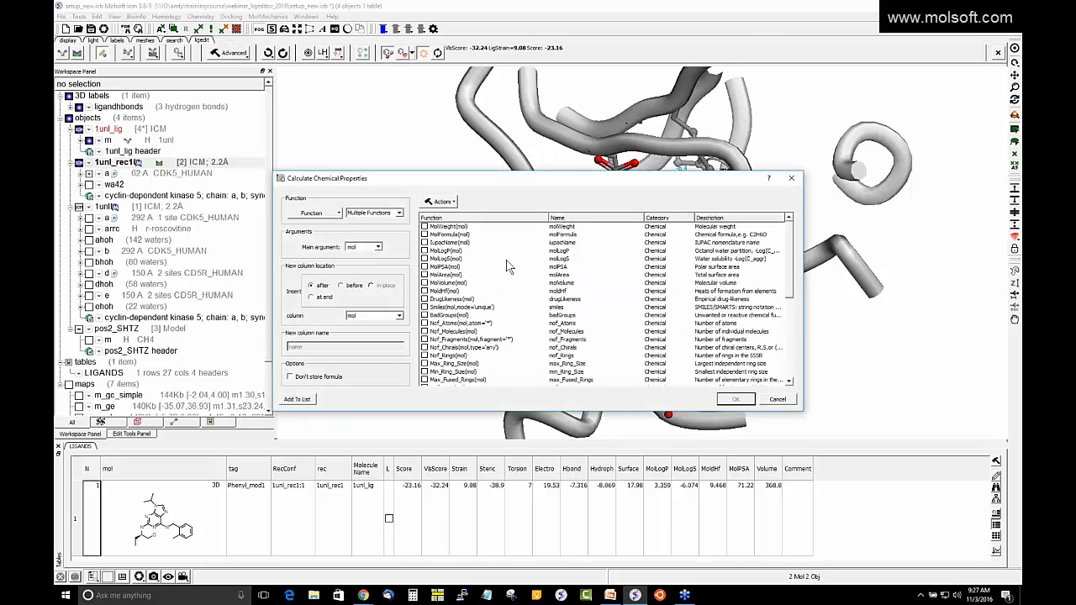
scroll(792, 336, down, 10)
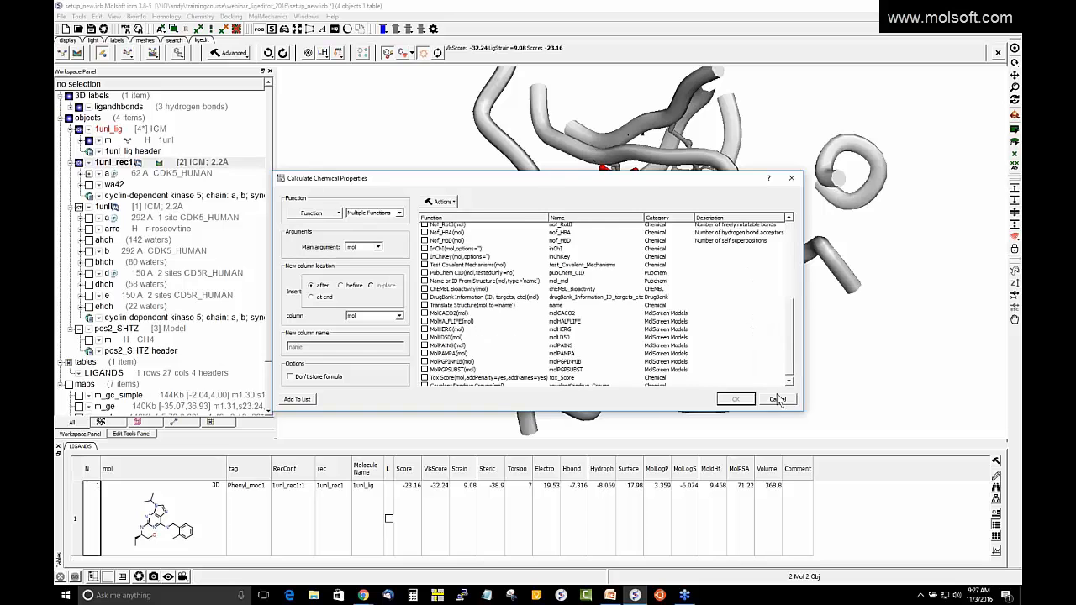
click(778, 400)
Step: Replace the methyl group on the ligand's phenyl ring with bromine using the ligand edit tools
drag(818, 371, 849, 368)
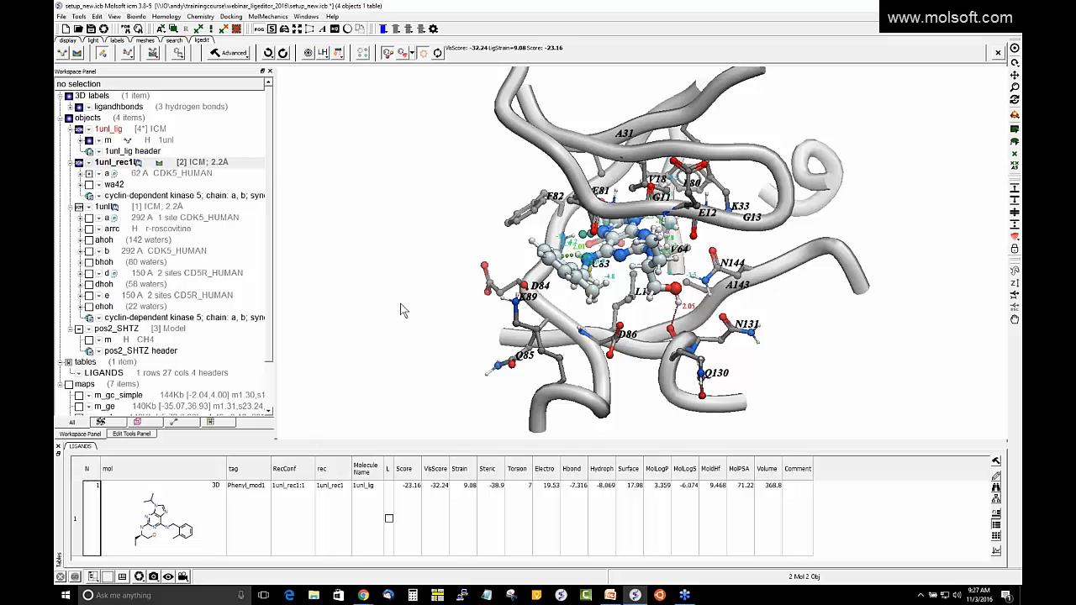
drag(401, 304, 380, 312)
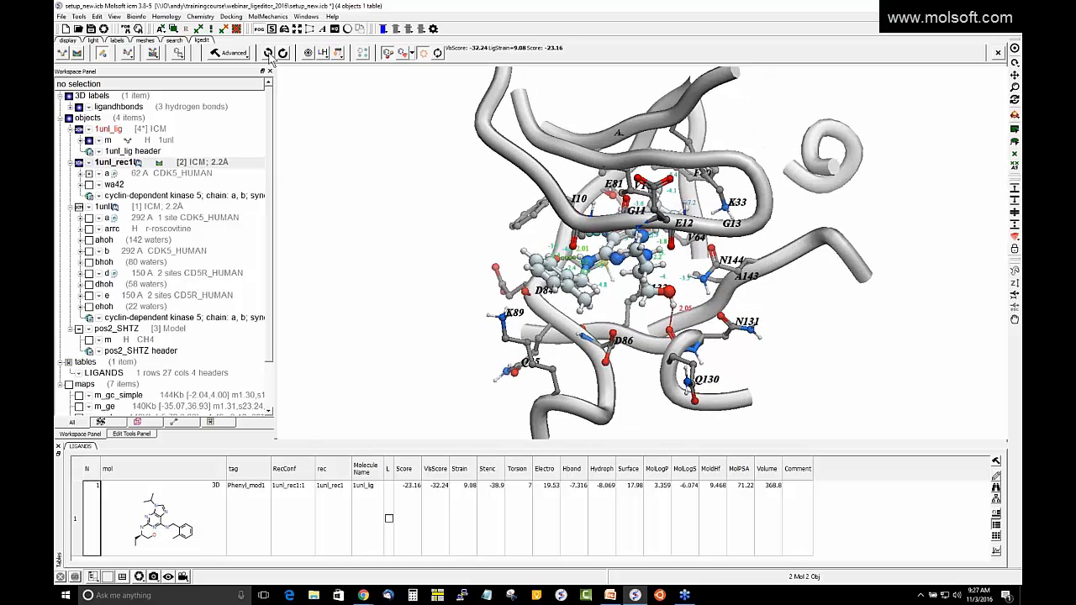
drag(335, 128, 390, 168)
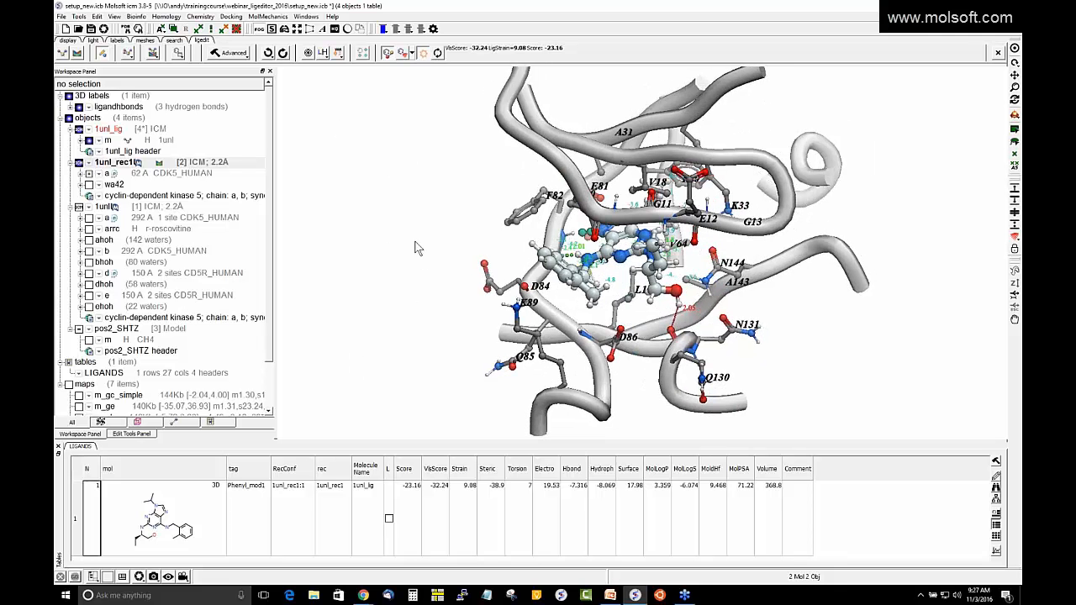
drag(420, 249, 393, 233)
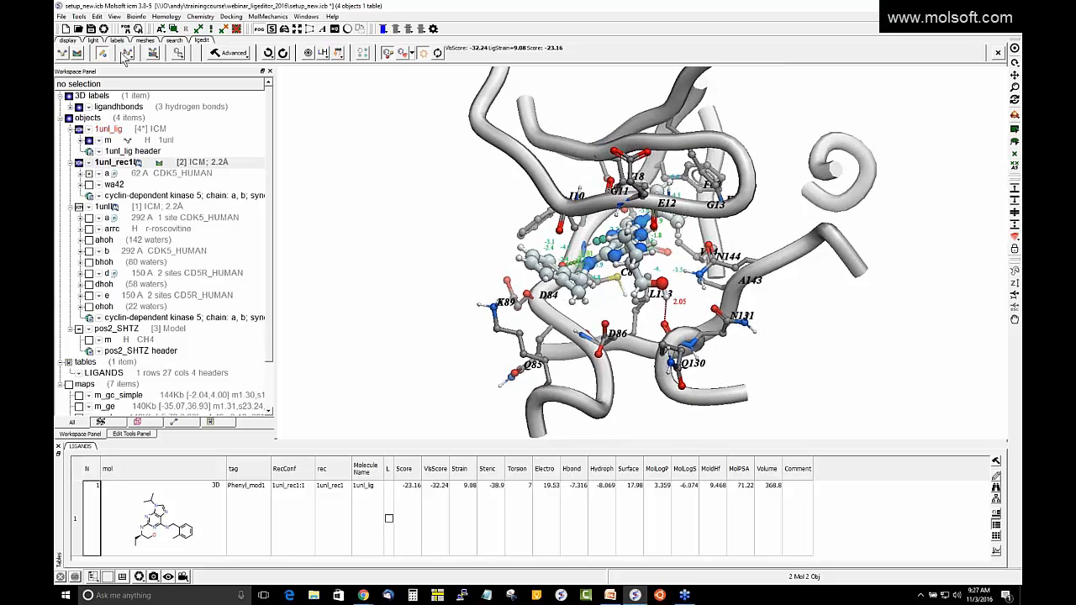
click(131, 434)
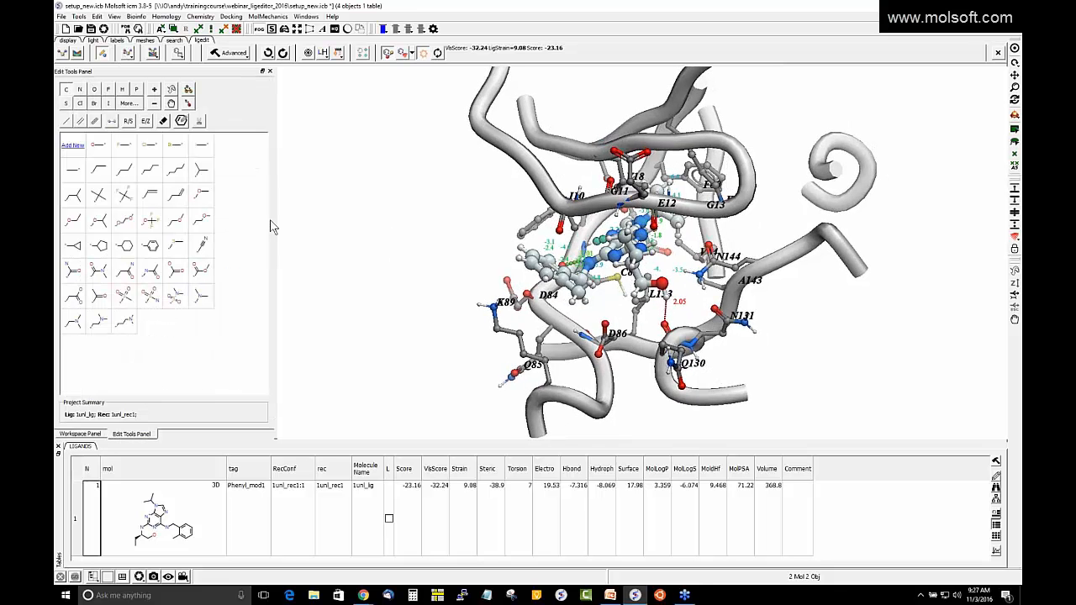
drag(275, 216, 312, 216)
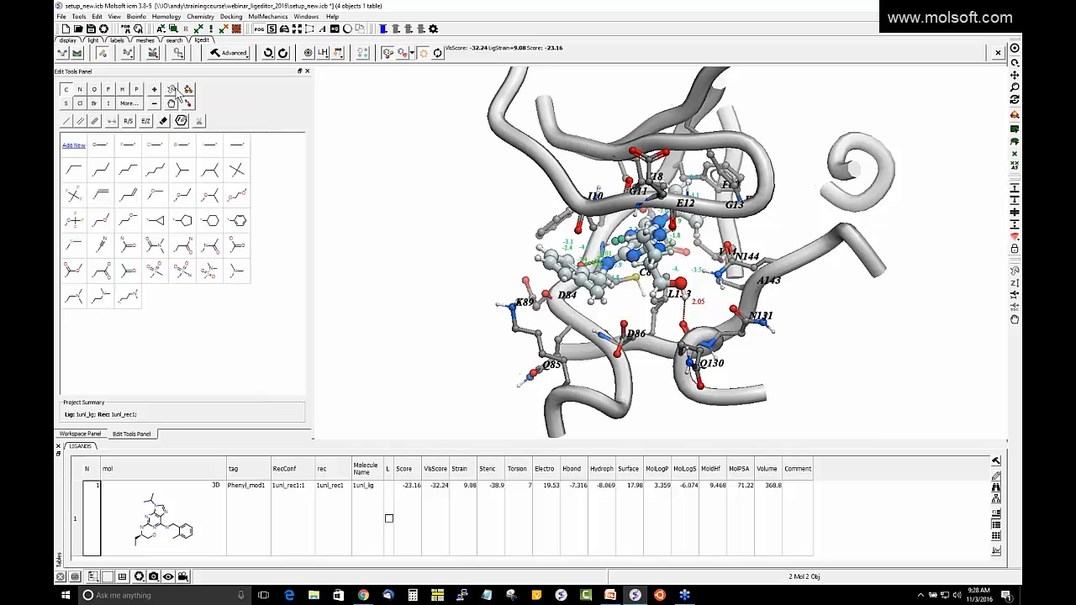
click(94, 104)
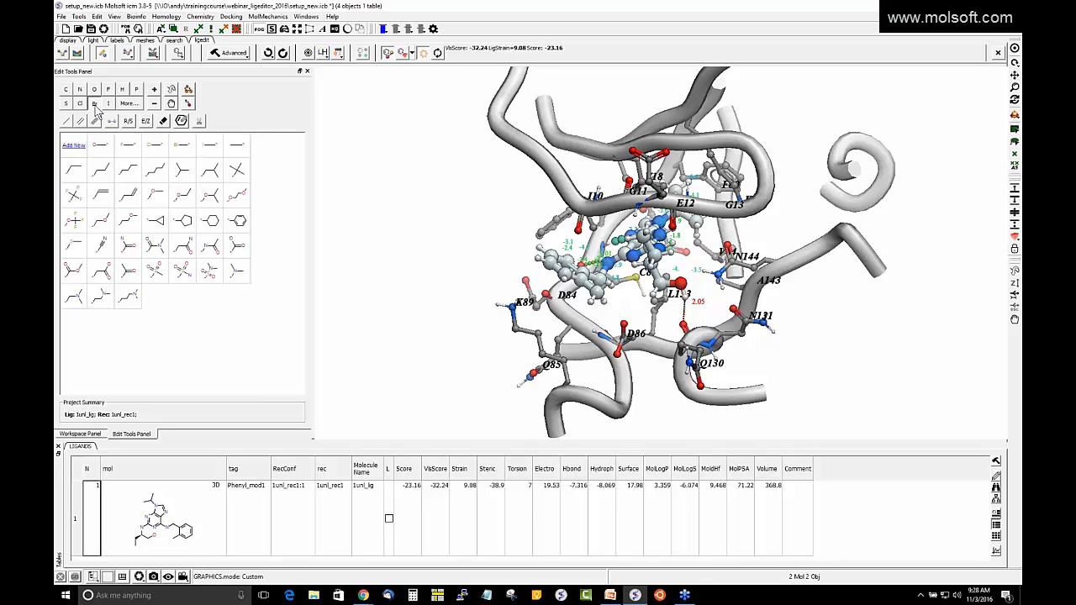
click(595, 293)
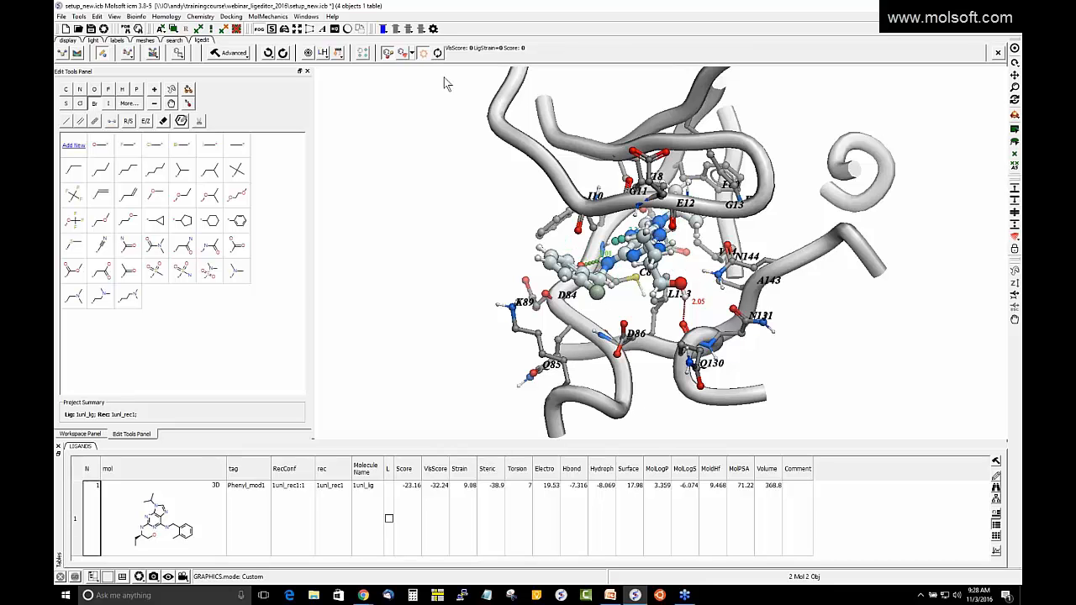
Step: Recalculate the brominated ligand's score and save the ligand as a new row in the LIGANDS table
click(437, 53)
mouse_move(470, 218)
mouse_down()
mouse_move(481, 222)
mouse_move(472, 219)
mouse_up()
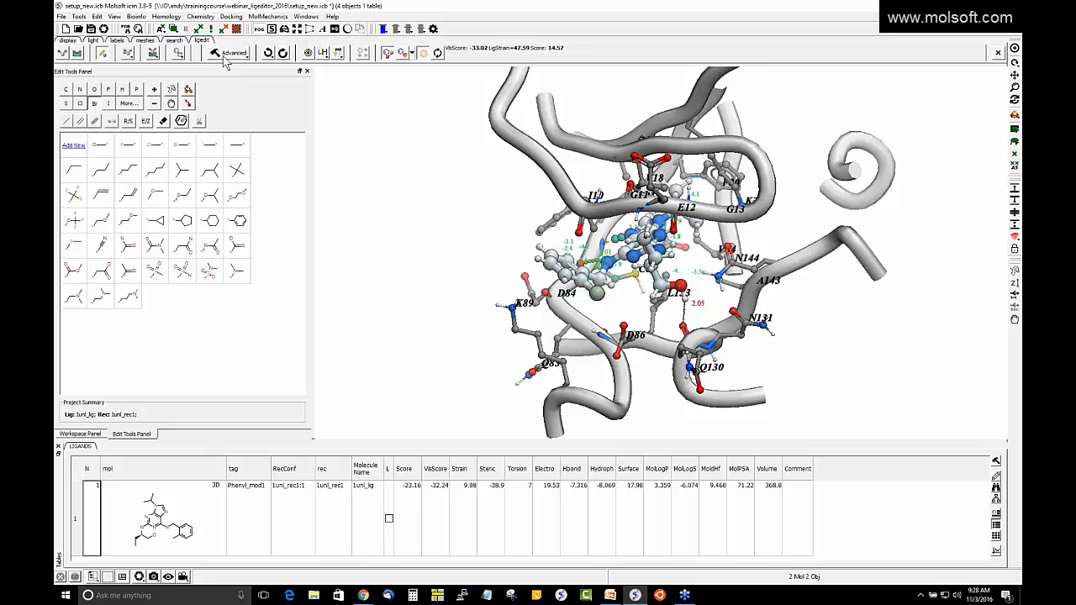
click(178, 57)
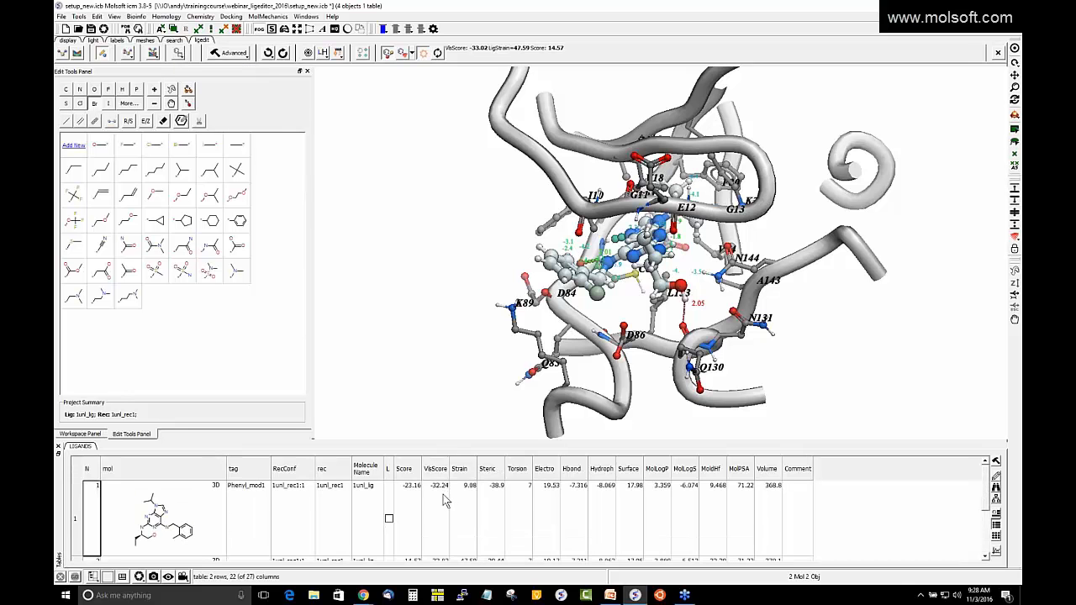
Step: Change the bond to the ligand's hydroxyl-bearing carbon near N144 to a double bond and delete the hydroxyl oxygen
drag(412, 264, 409, 217)
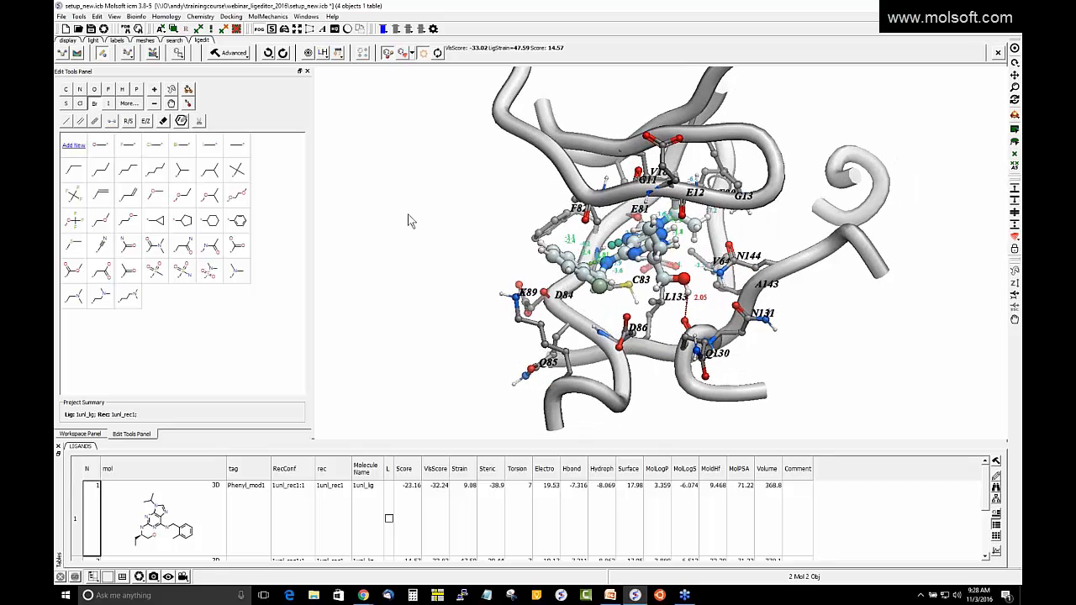
drag(329, 234, 412, 216)
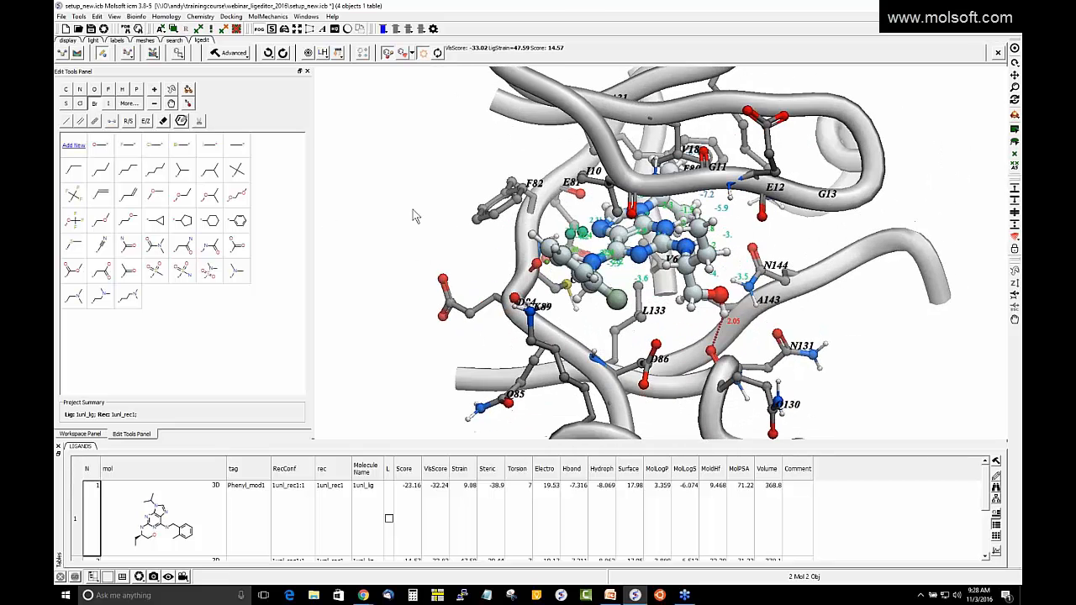
click(81, 124)
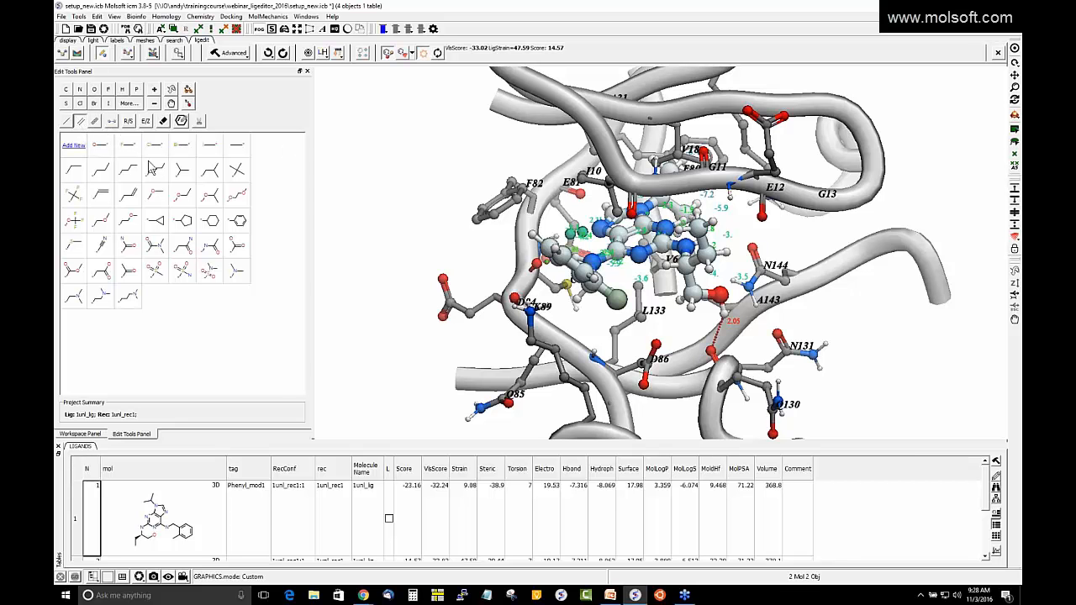
click(688, 287)
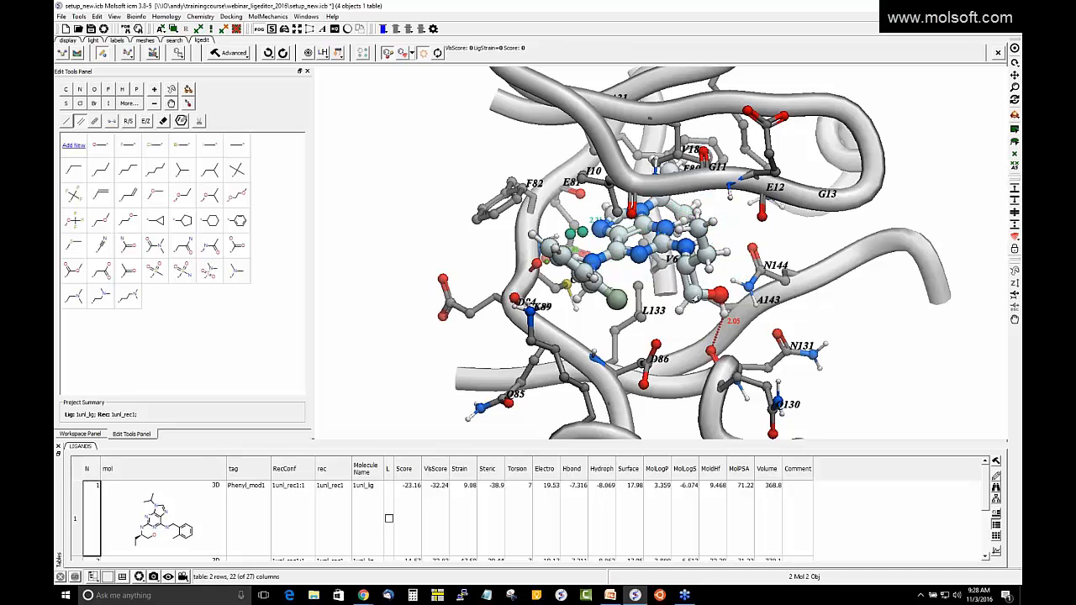
click(163, 124)
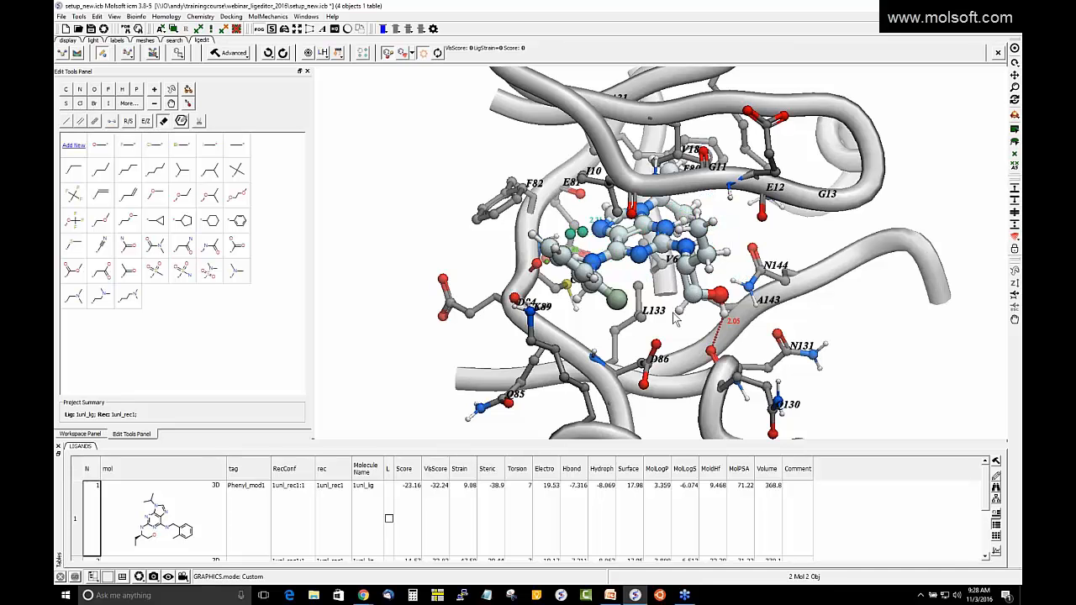
click(717, 302)
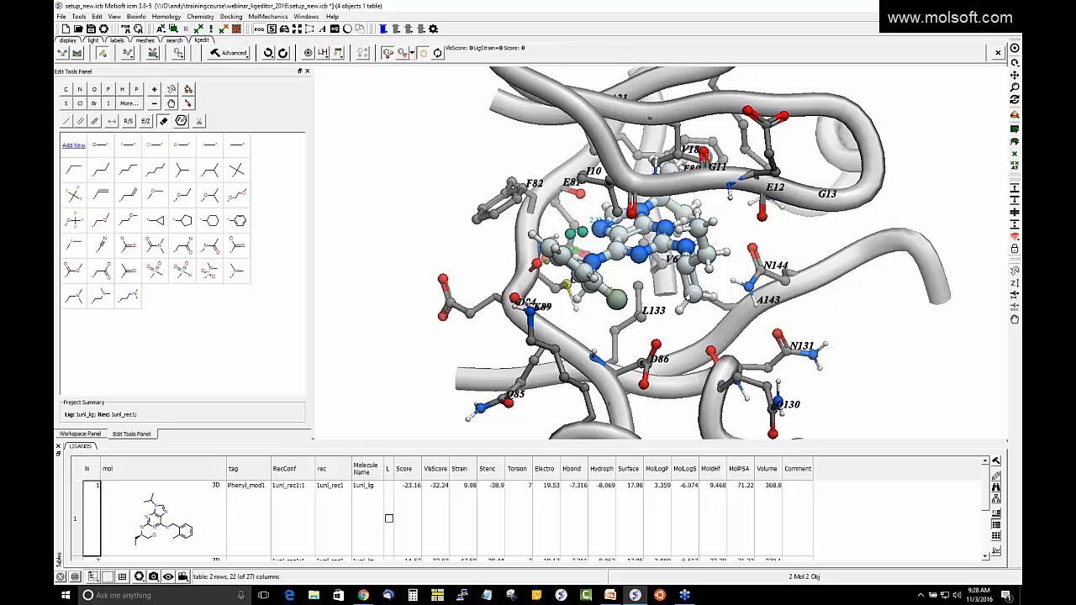
Step: Replace the double-bonded terminal carbon with oxygen to form a carbonyl, and recalculate the ligand's score
click(95, 90)
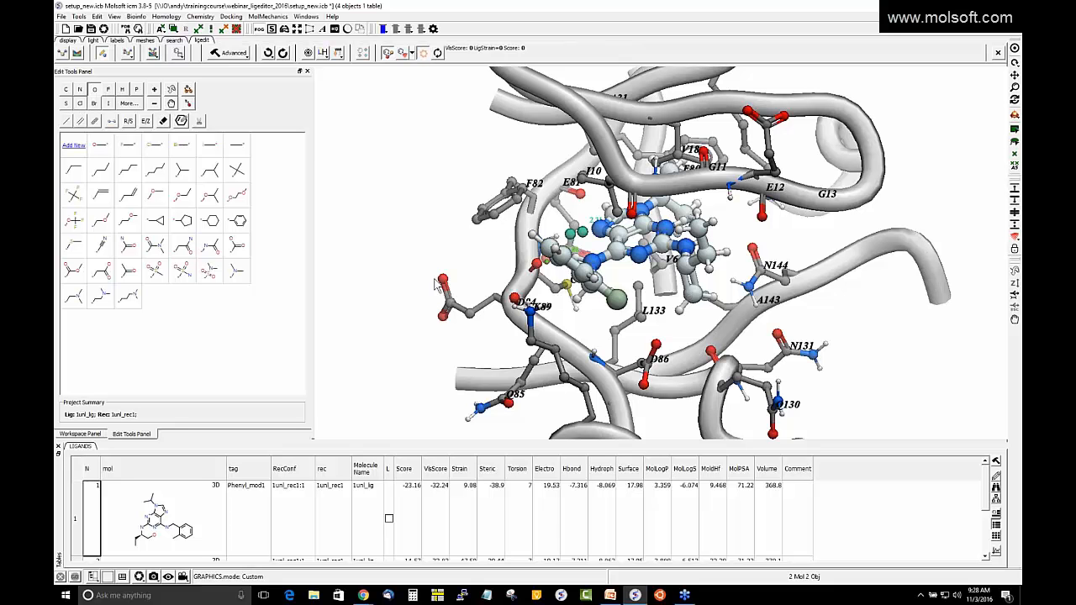
click(694, 304)
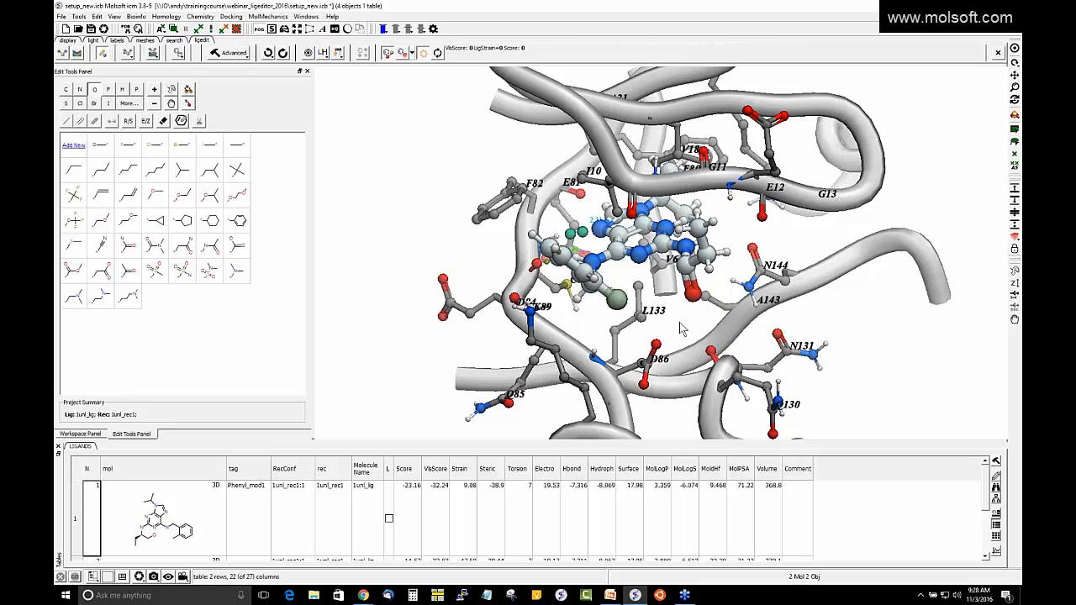
click(437, 52)
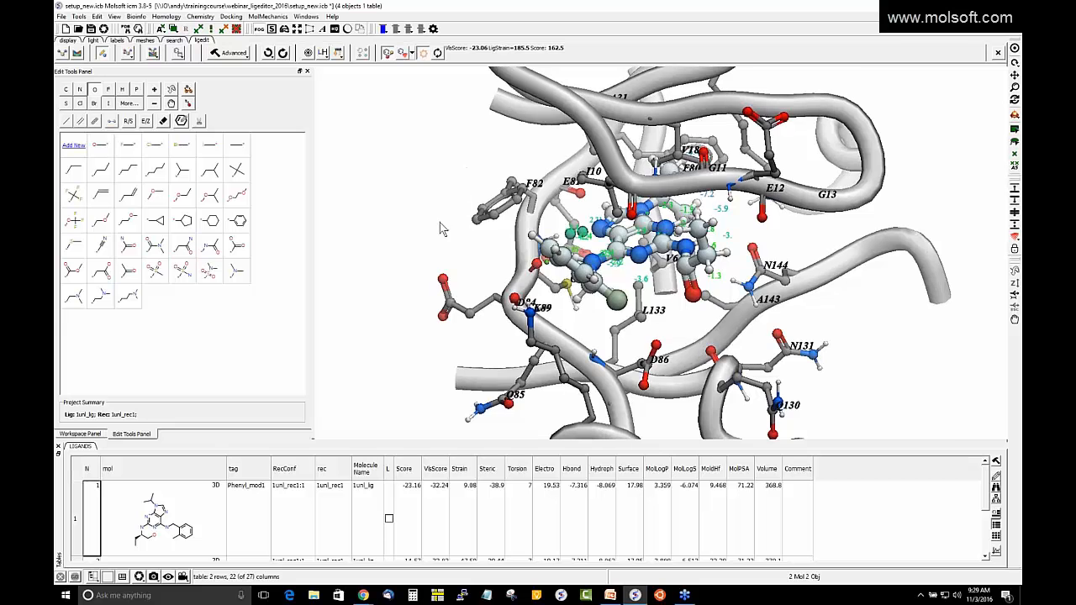
Step: Open the modified ligand in the 2D ligand editor and widen its panel to show the structure and property list
mouse_move(439, 221)
mouse_down()
mouse_move(427, 219)
mouse_move(463, 236)
mouse_move(450, 221)
mouse_up()
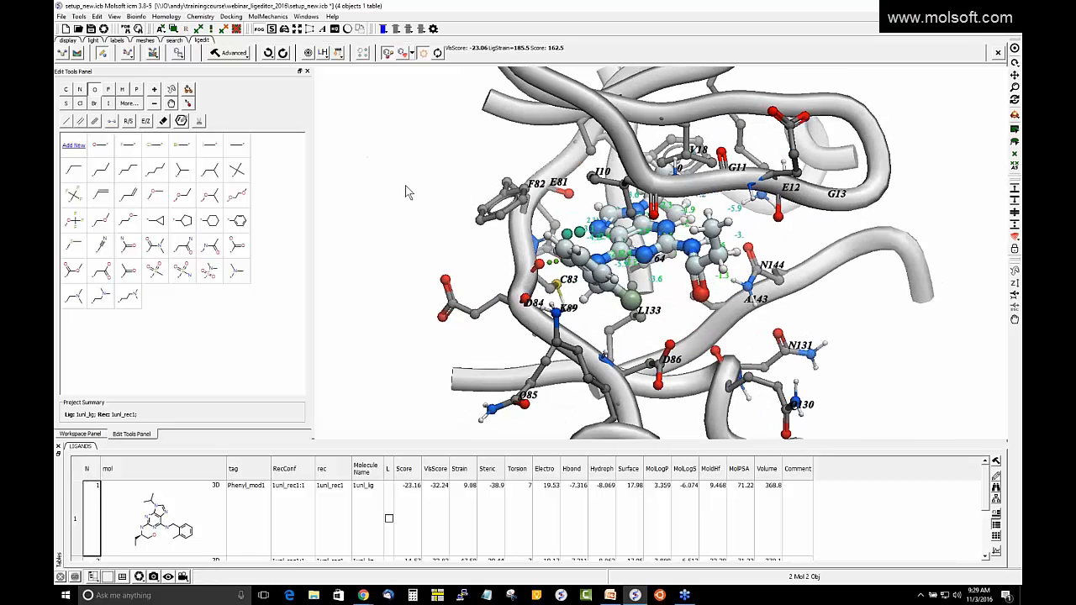
mouse_move(413, 193)
mouse_down()
mouse_move(406, 185)
mouse_move(416, 202)
mouse_move(387, 211)
mouse_move(406, 204)
mouse_up()
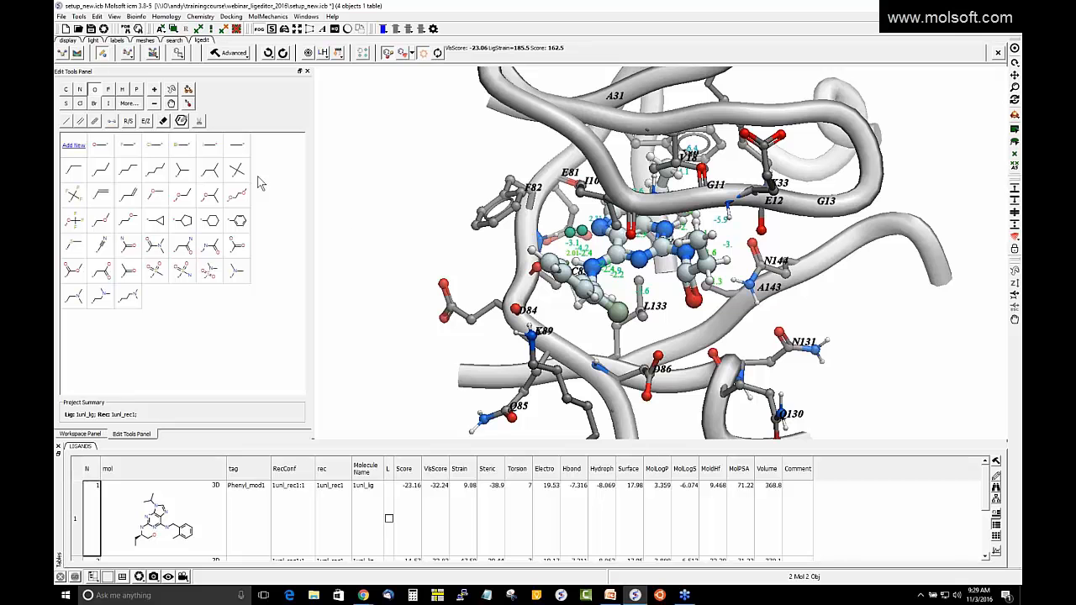
mouse_move(398, 218)
mouse_down()
mouse_move(413, 223)
mouse_move(394, 221)
mouse_up()
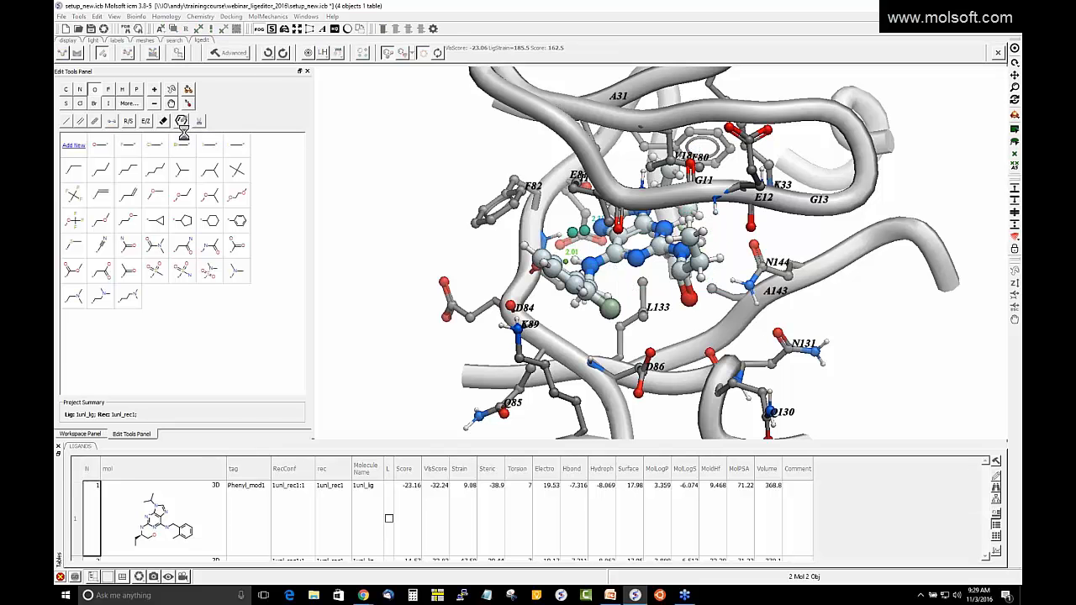
click(181, 122)
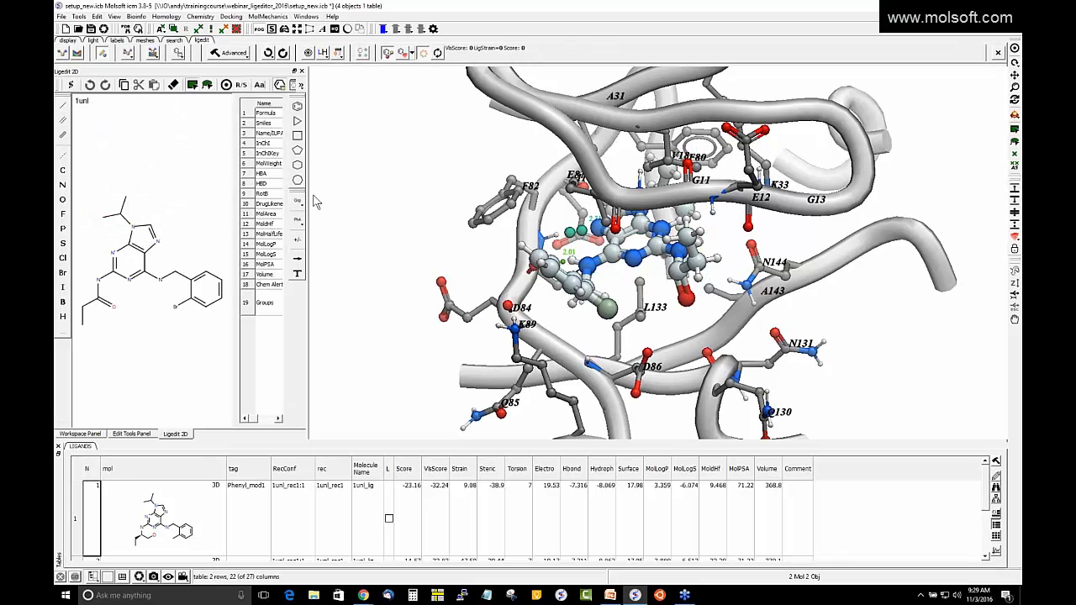
drag(310, 201, 426, 204)
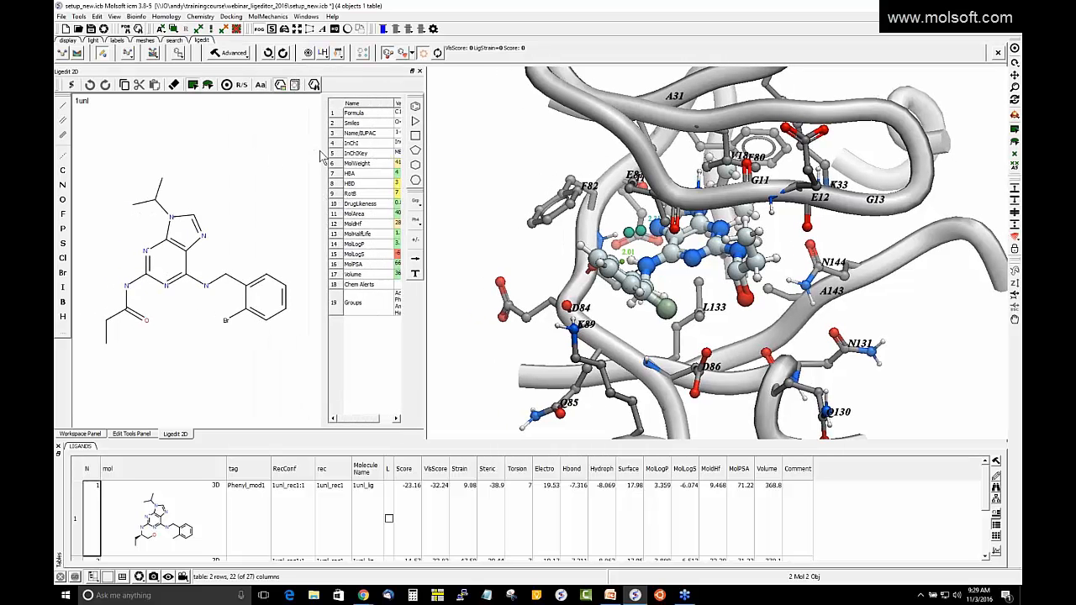
Step: Widen the property list to read the ligand's values, toggle its display off and on, and narrow it again
mouse_move(322, 151)
mouse_down()
mouse_move(256, 169)
mouse_move(219, 195)
mouse_up()
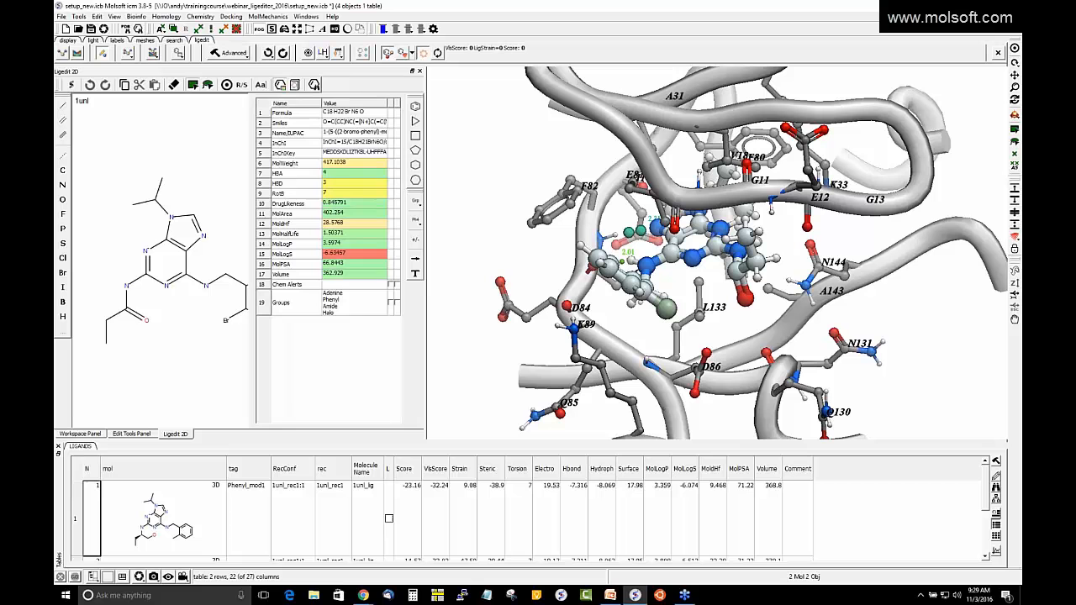
click(281, 85)
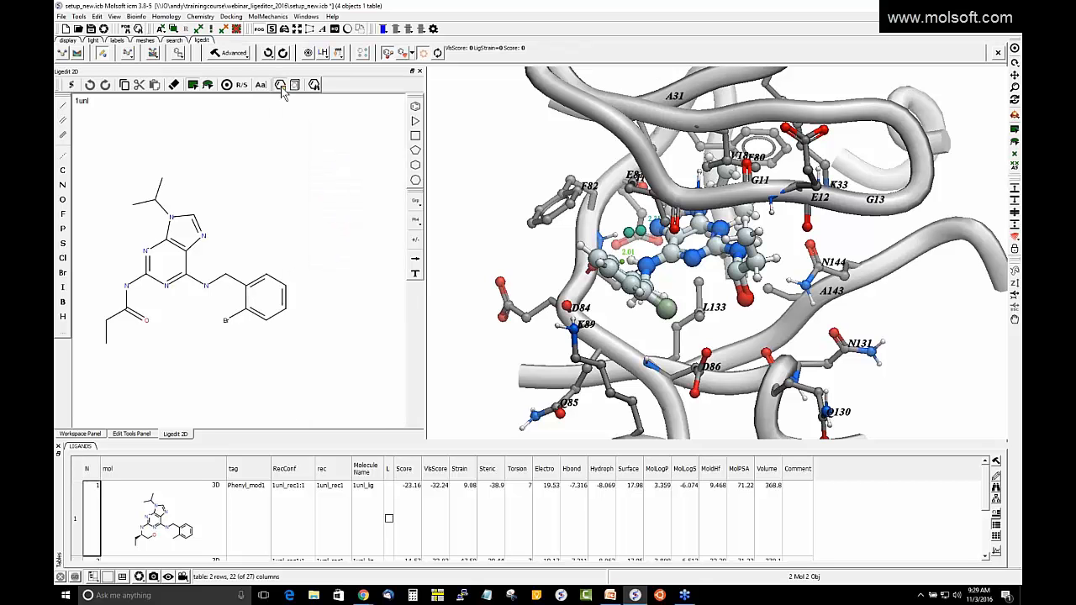
click(281, 85)
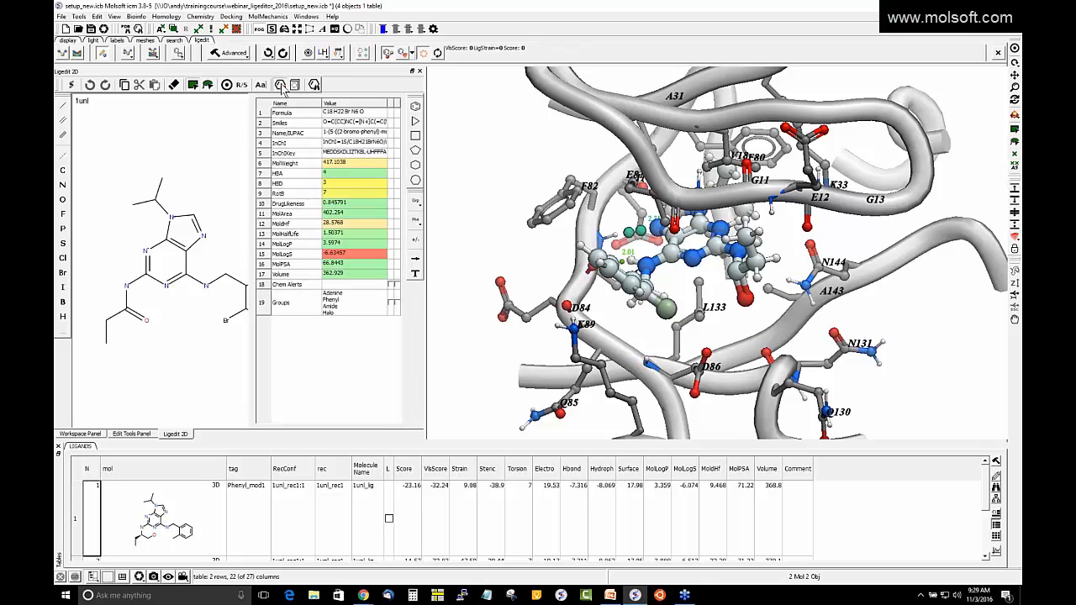
click(281, 85)
click(280, 85)
drag(250, 195, 311, 195)
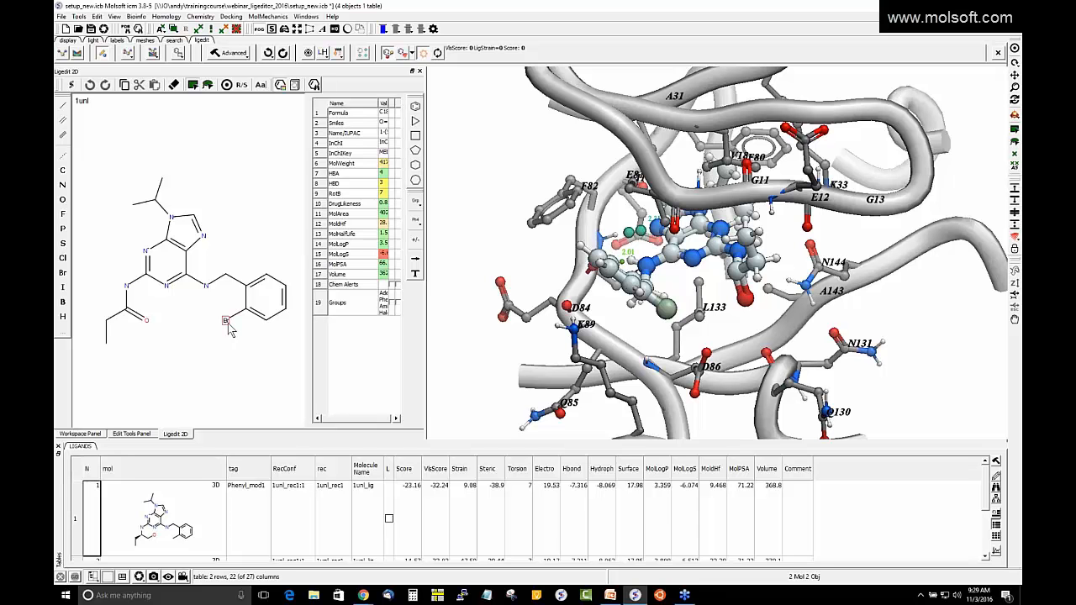
Step: Replace the bromine on the phenyl ring with sulfur and attach two double-bonded oxygens to it
key(s)
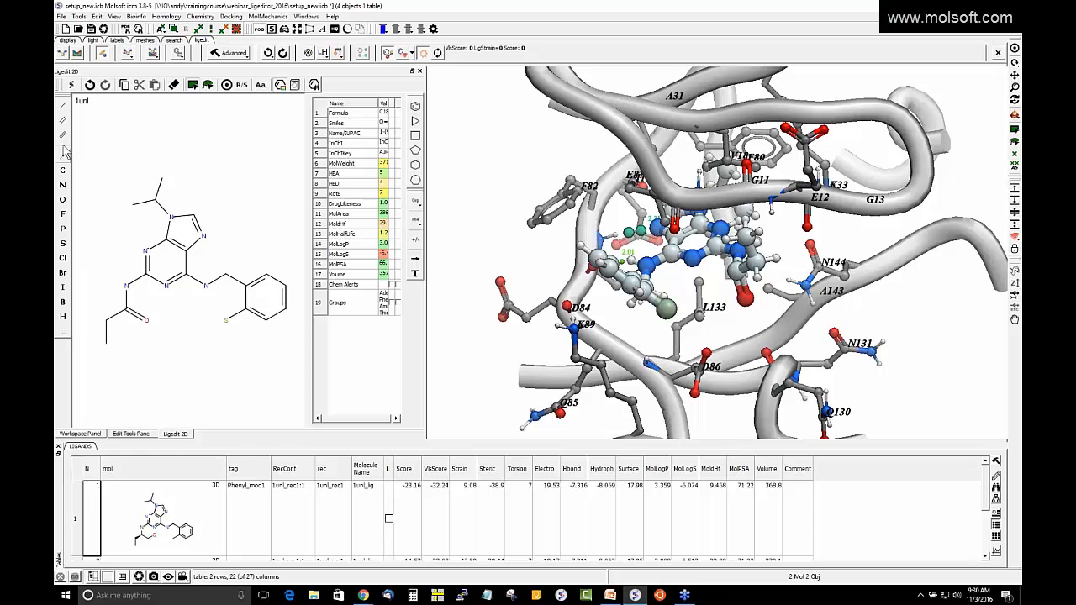
click(223, 321)
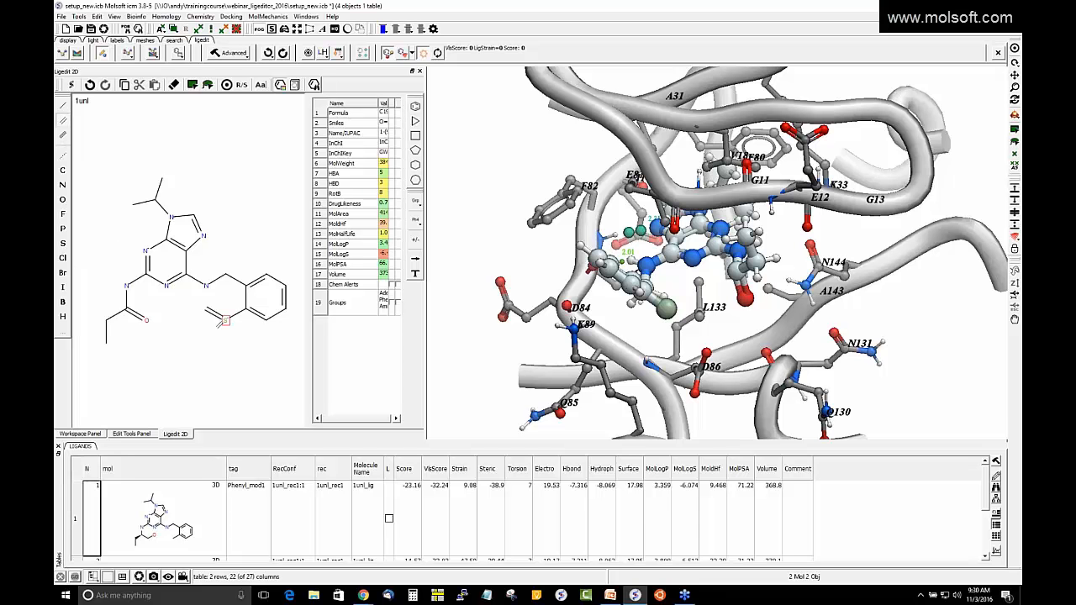
click(224, 321)
key(o)
key(o)
Step: Attach a single-bonded nitrogen to the sulfur to form a sulfonamide, apply the 2D edit to the 3D ligand and inspect its fit
click(63, 106)
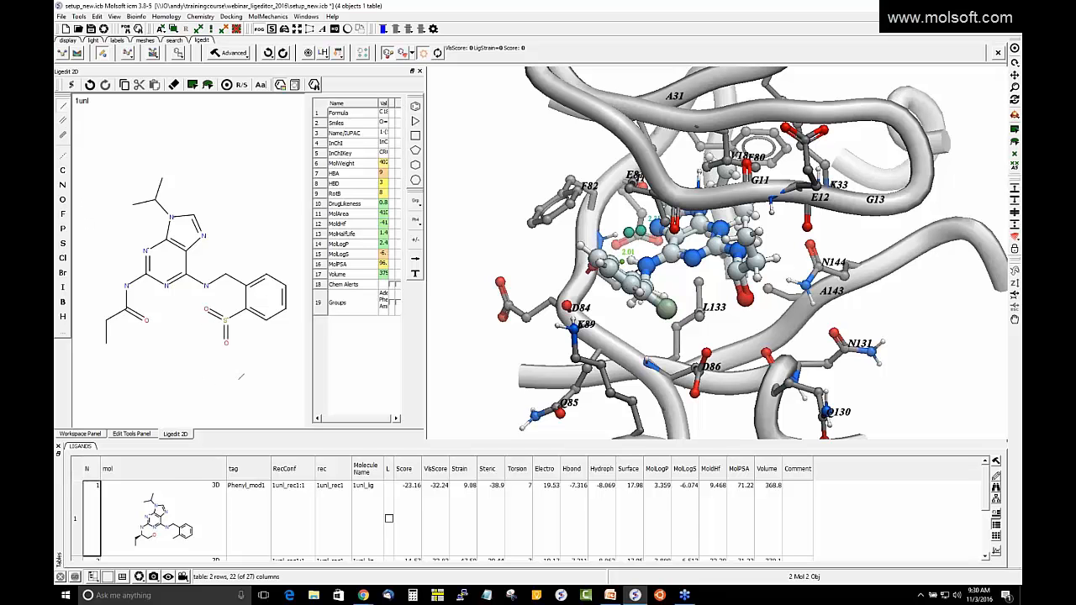
click(225, 319)
key(n)
click(72, 86)
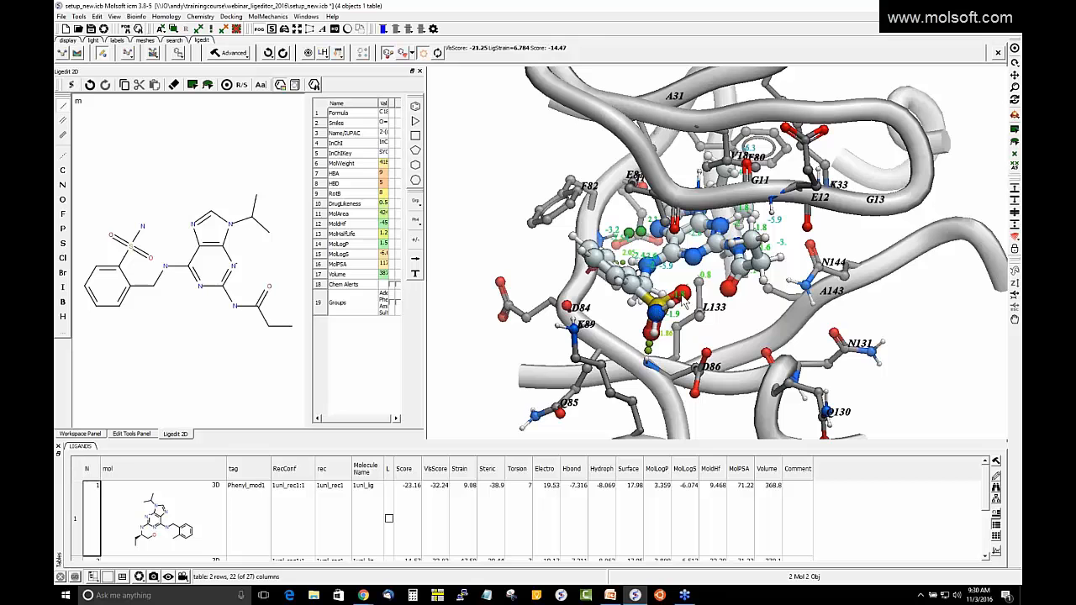
drag(731, 309, 719, 341)
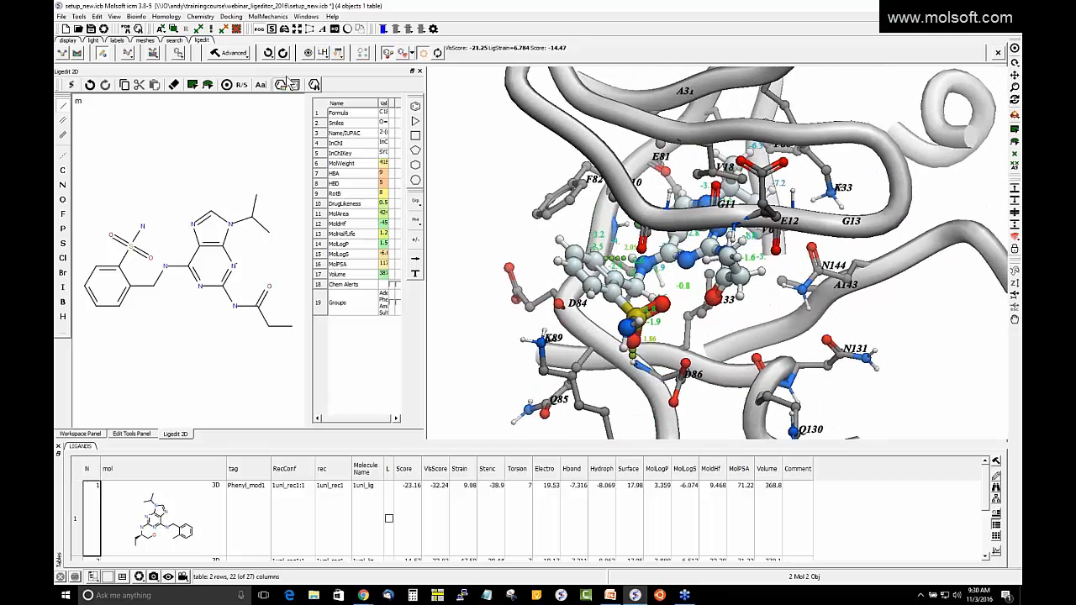
drag(495, 246, 504, 185)
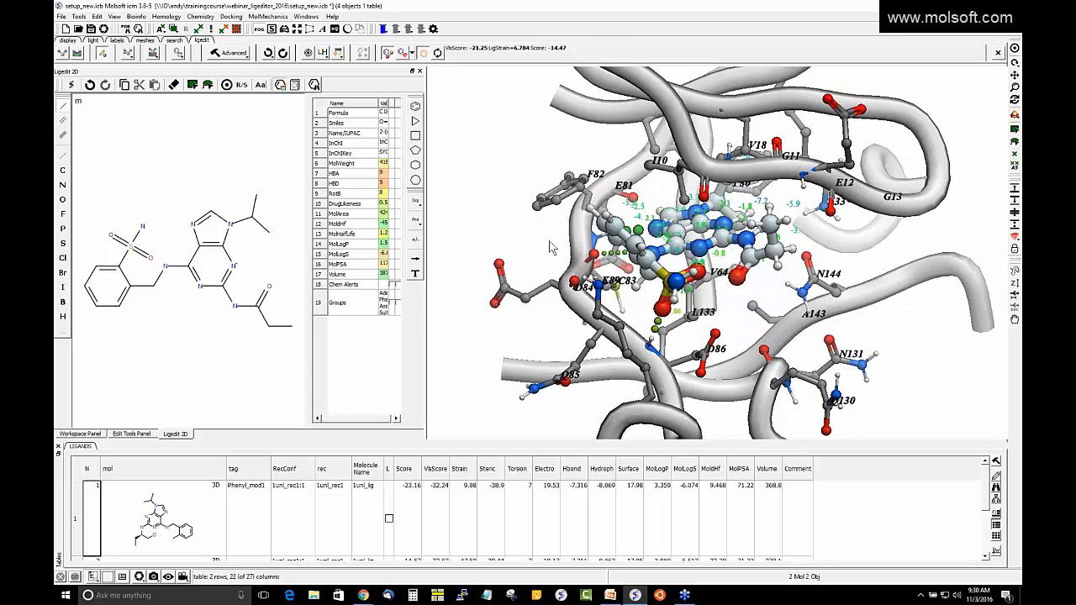
Step: Undo the ligand edits back to the hydroxyl-bearing version with an unsubstituted phenyl ring
click(268, 54)
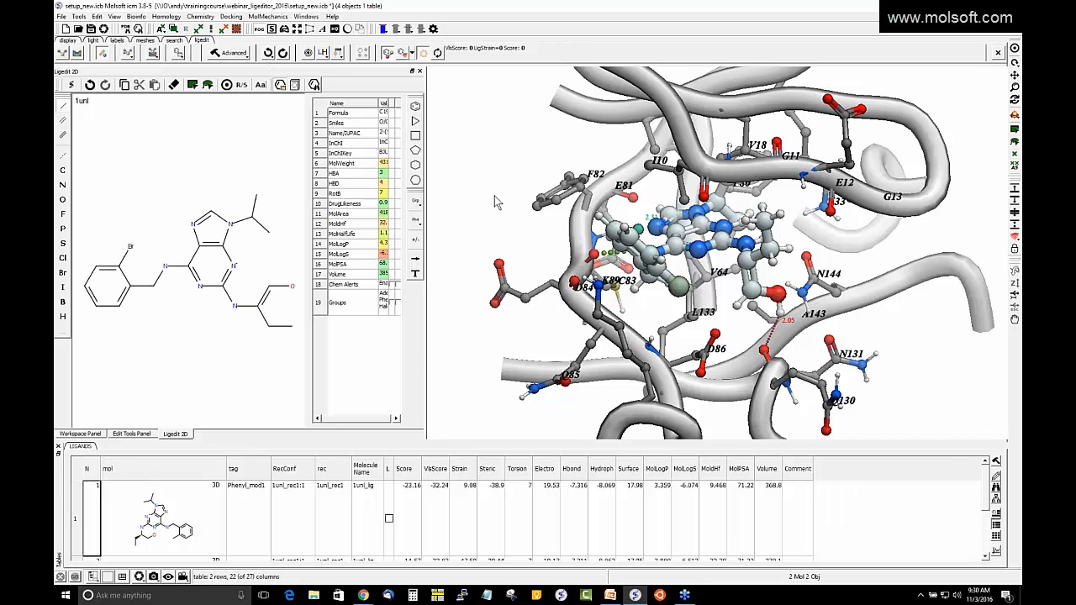
click(268, 54)
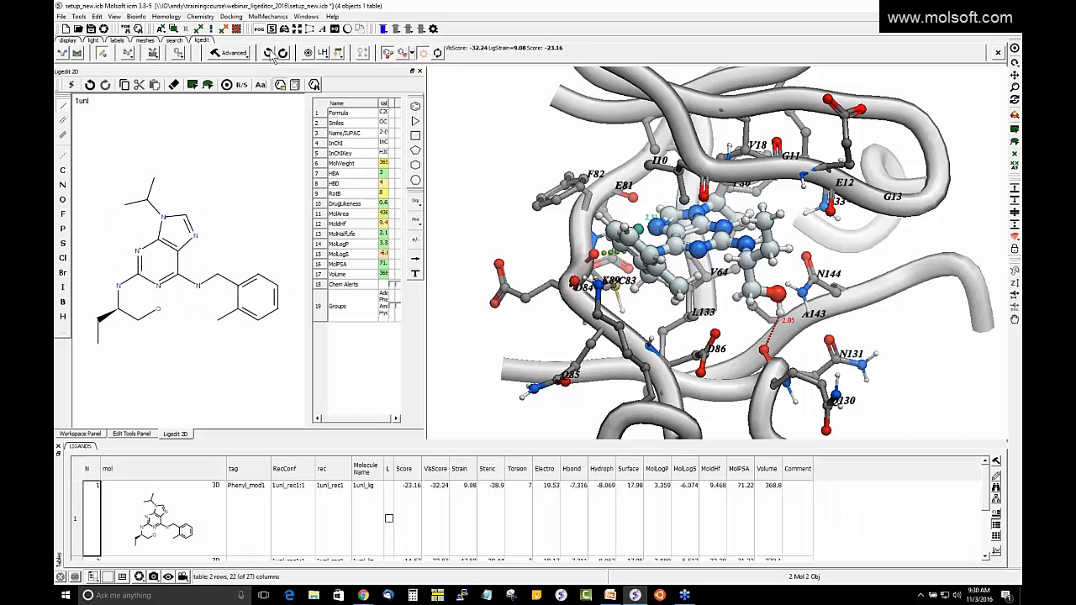
click(268, 53)
mouse_move(524, 240)
mouse_down()
mouse_move(482, 247)
mouse_move(532, 246)
mouse_move(509, 232)
mouse_move(534, 244)
mouse_up()
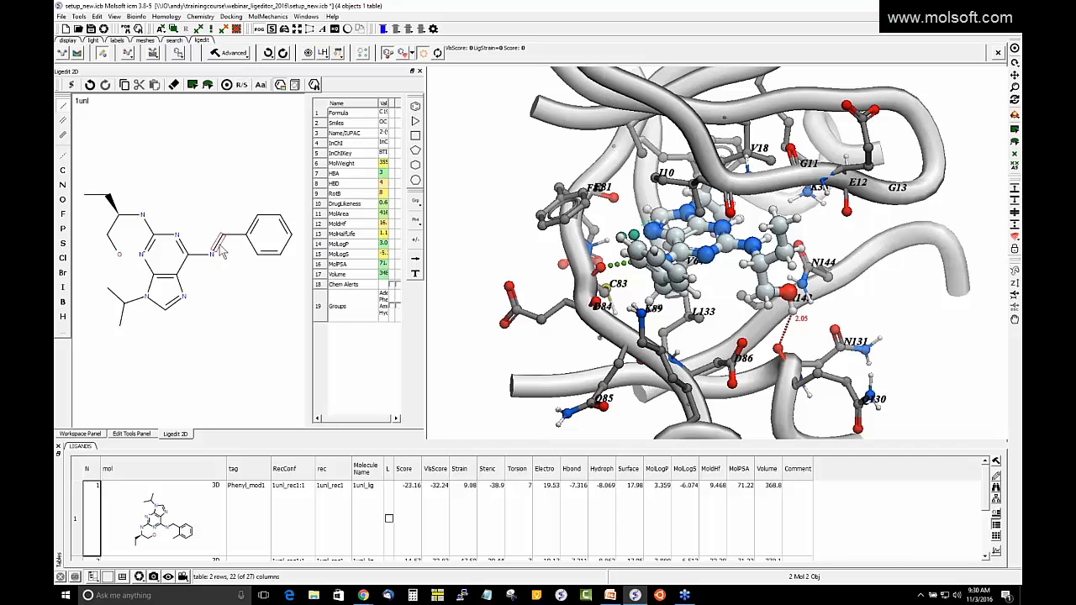
Step: Set the stereo of the wedged ethyl bond to Off and update the 3D ligand without enumerating the undefined stereo centers
right_click(111, 209)
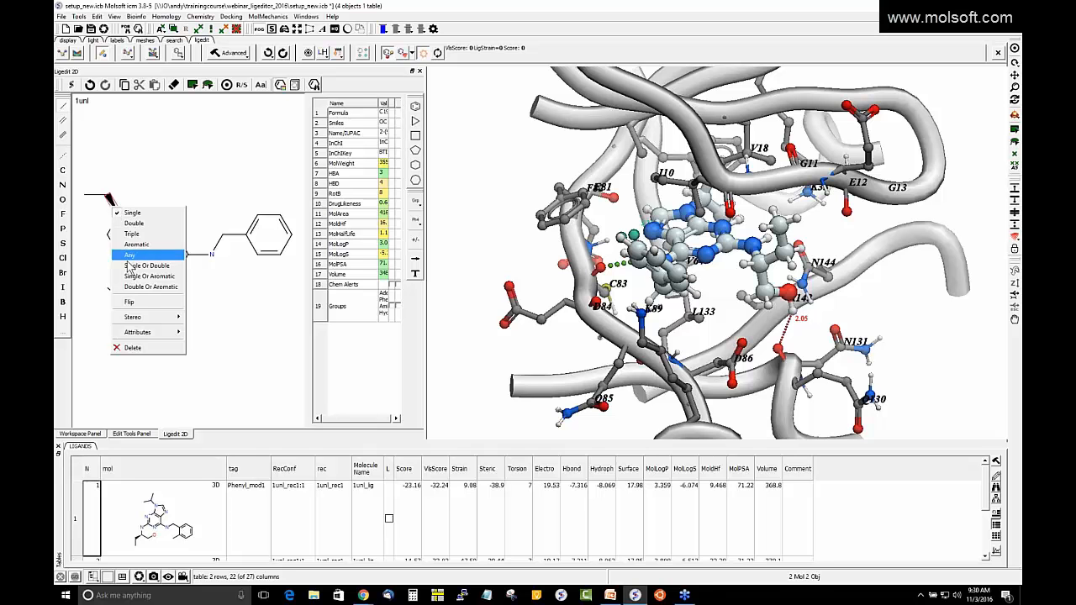
mouse_move(163, 317)
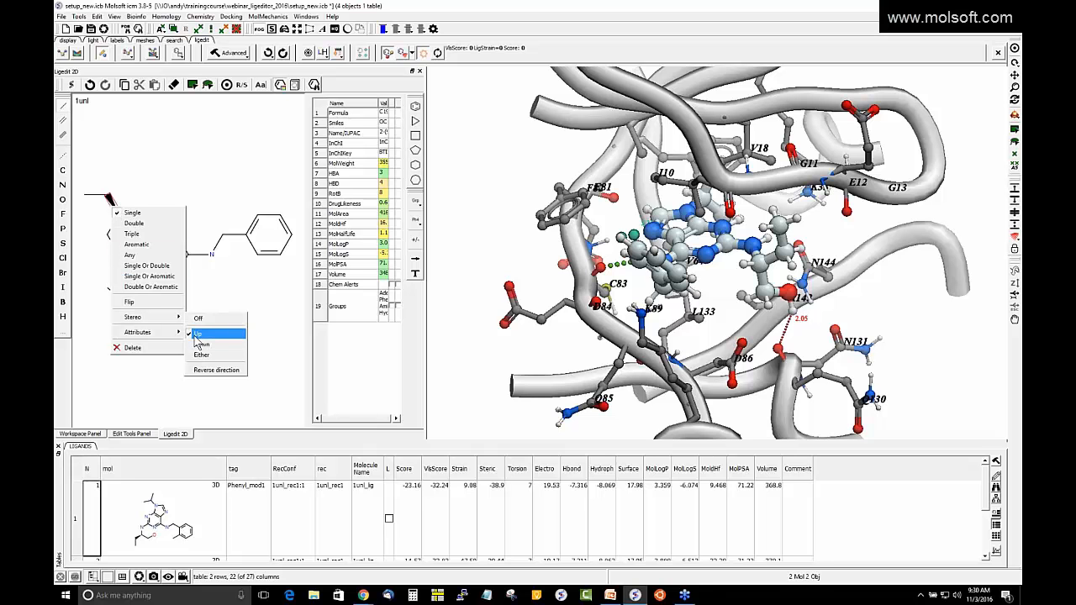
click(211, 289)
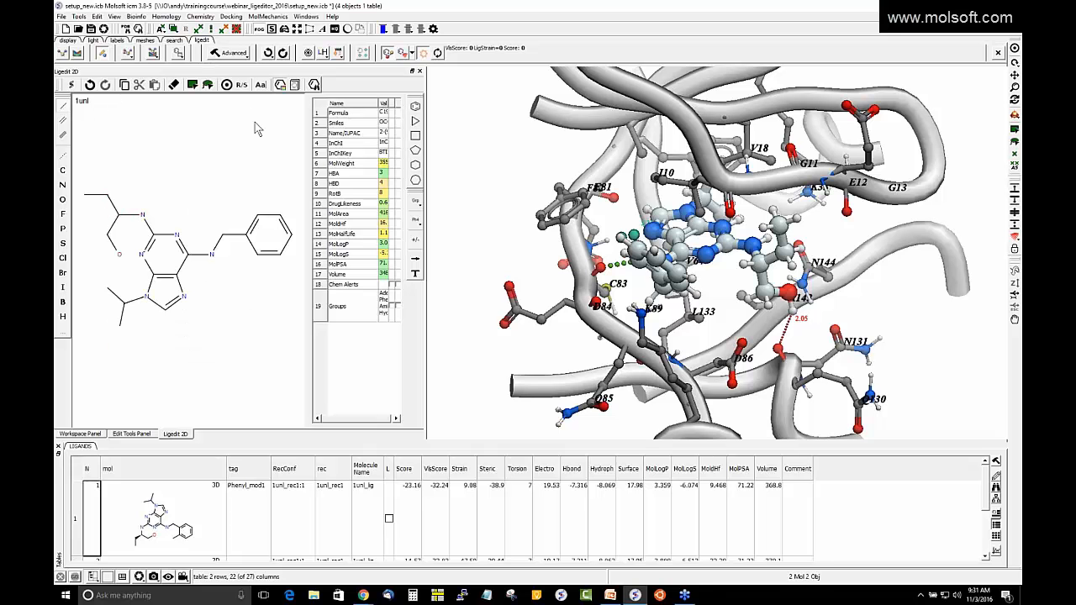
click(415, 202)
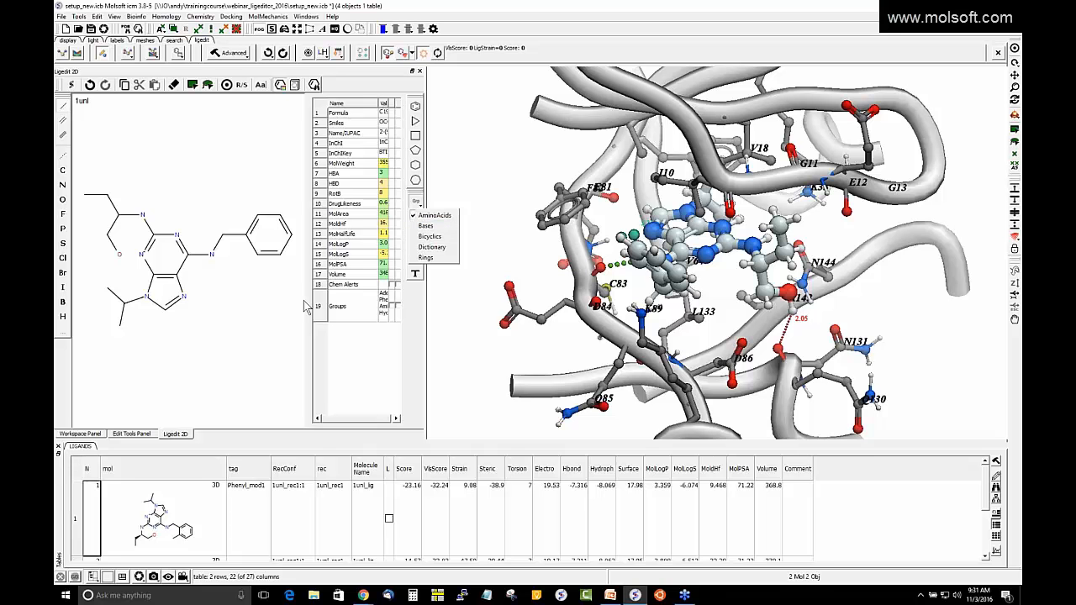
click(343, 354)
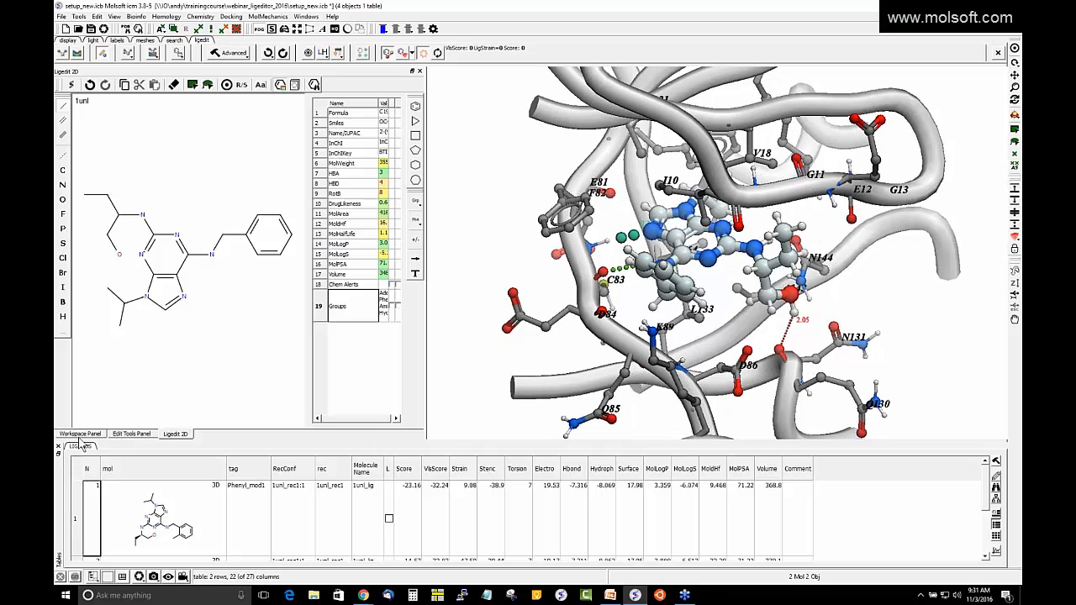
click(79, 436)
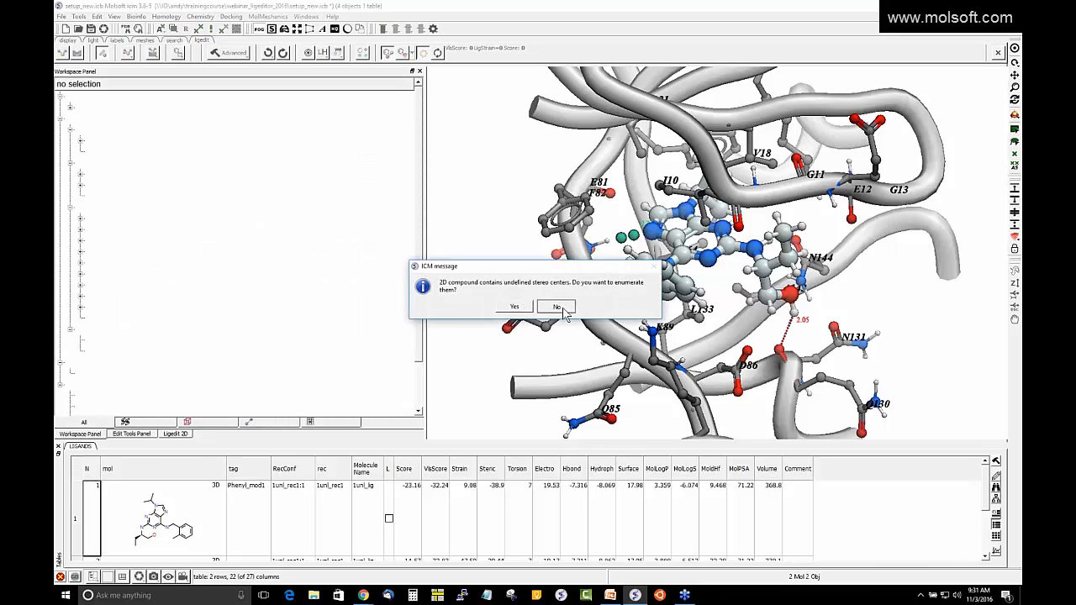
click(555, 306)
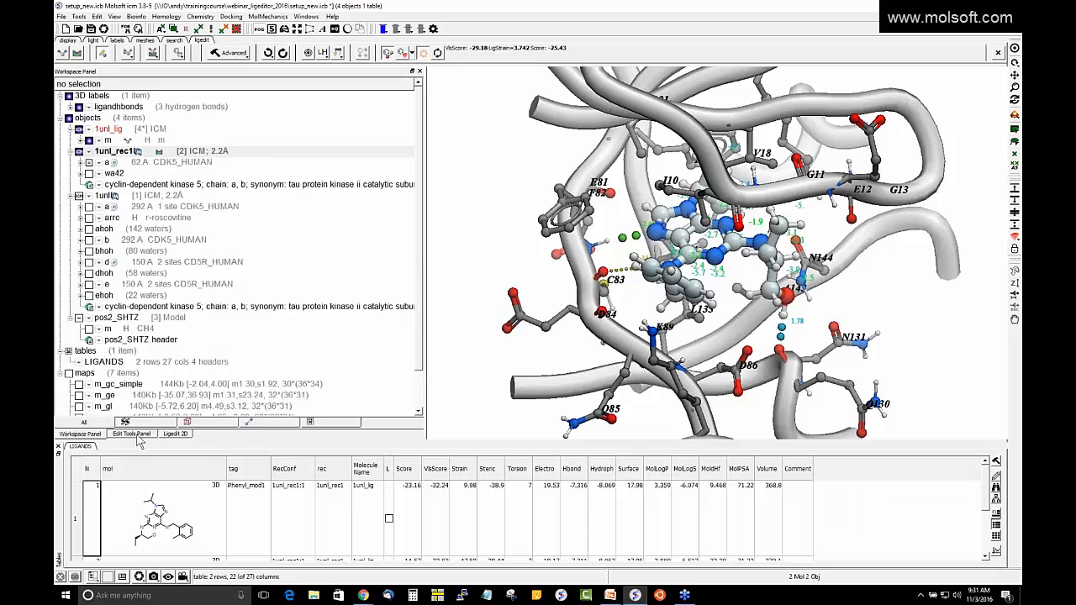
Step: Look through the 2D ligand editor and the workspace object tree, and return to the 3D edit tools
click(136, 437)
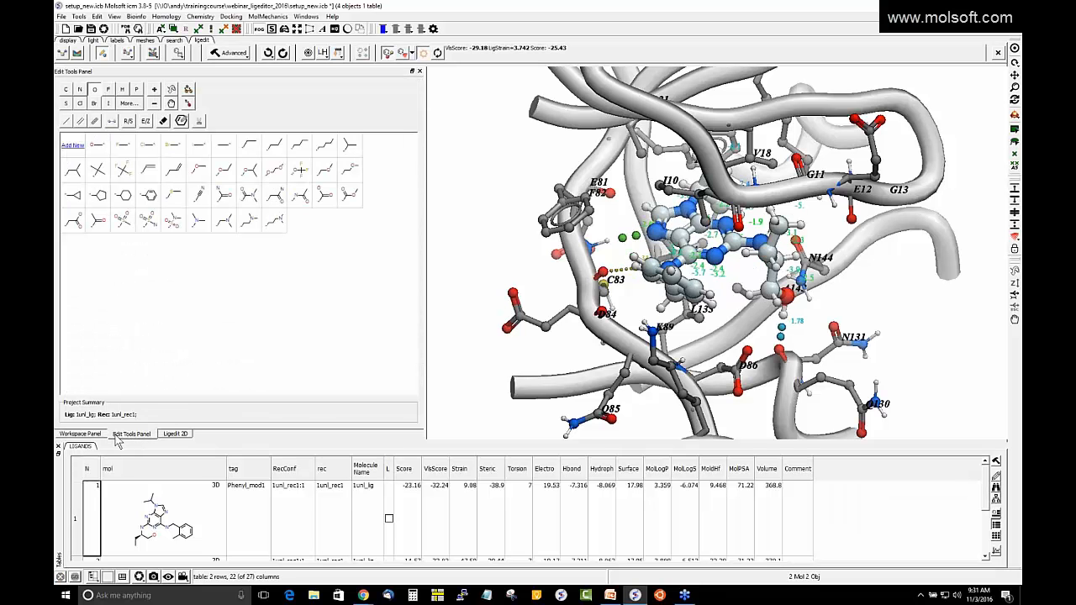
click(175, 434)
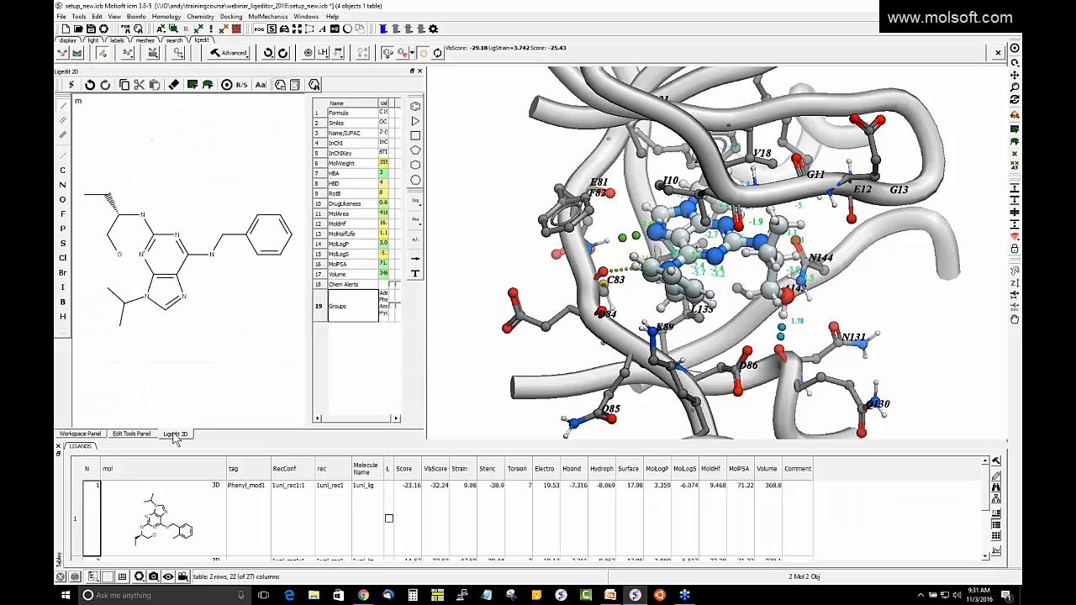
click(136, 437)
click(94, 437)
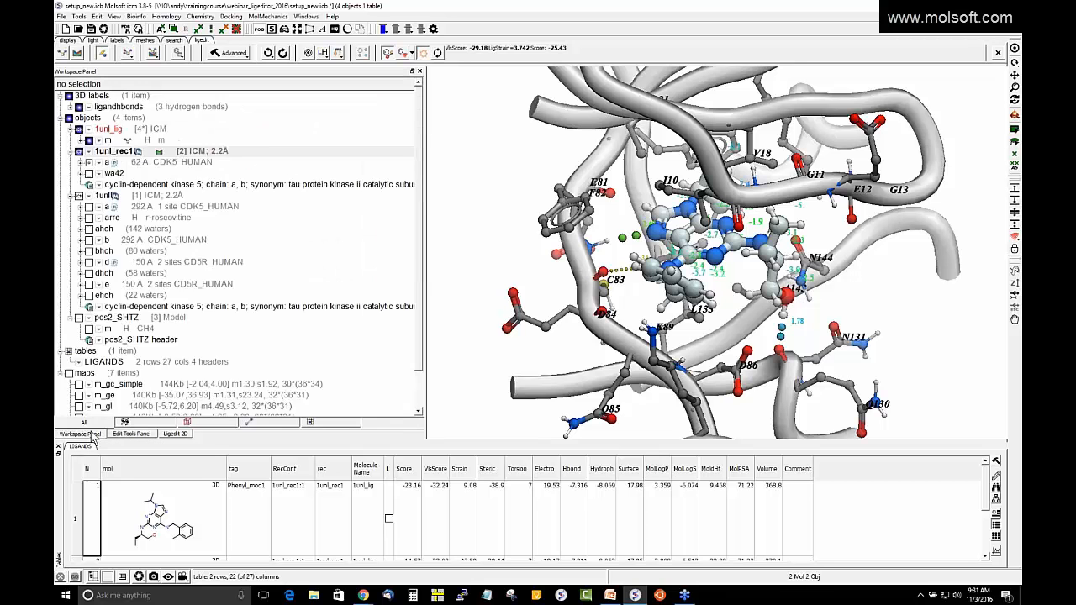
click(119, 437)
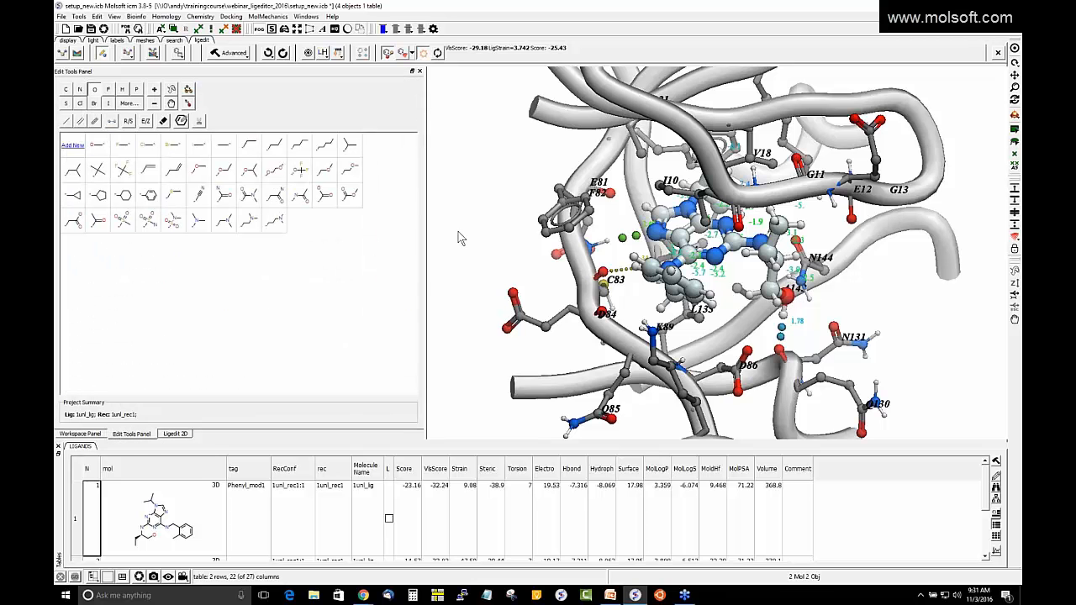
Step: Select the four halogen and three sulfonyl groups in the substituent library and screen them at the phenyl ring's ortho hydrogen
drag(426, 217, 359, 219)
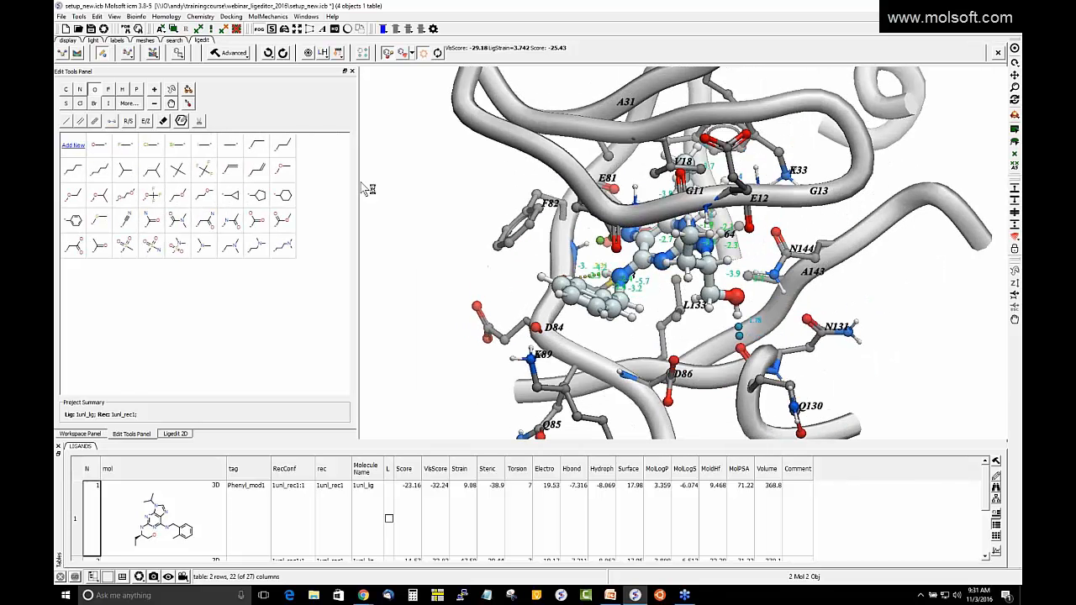
ctrl+click(155, 151)
ctrl+click(179, 154)
ctrl+click(208, 155)
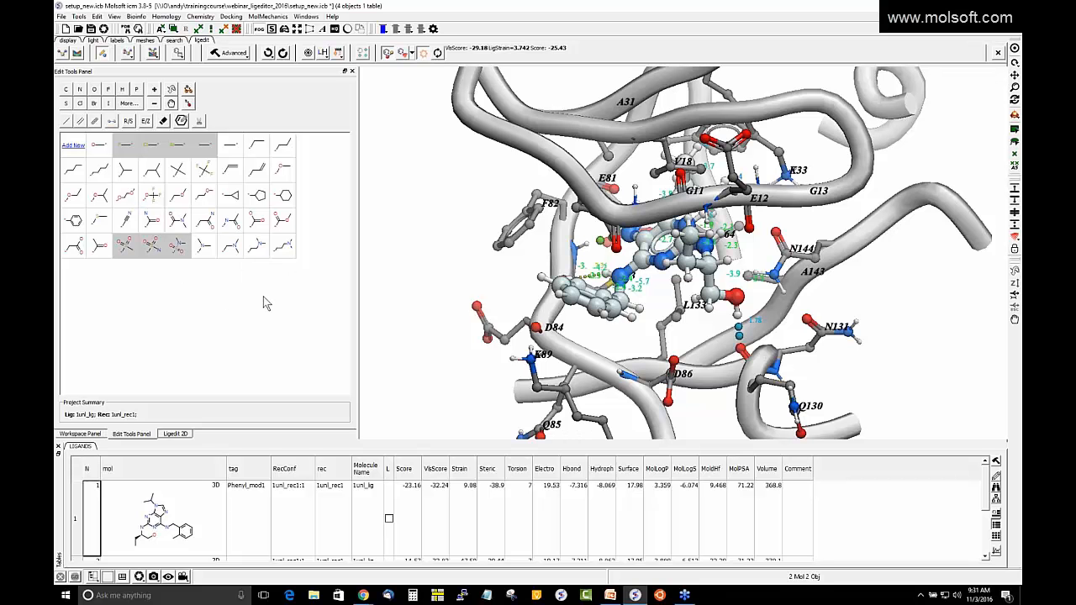
drag(488, 286, 592, 324)
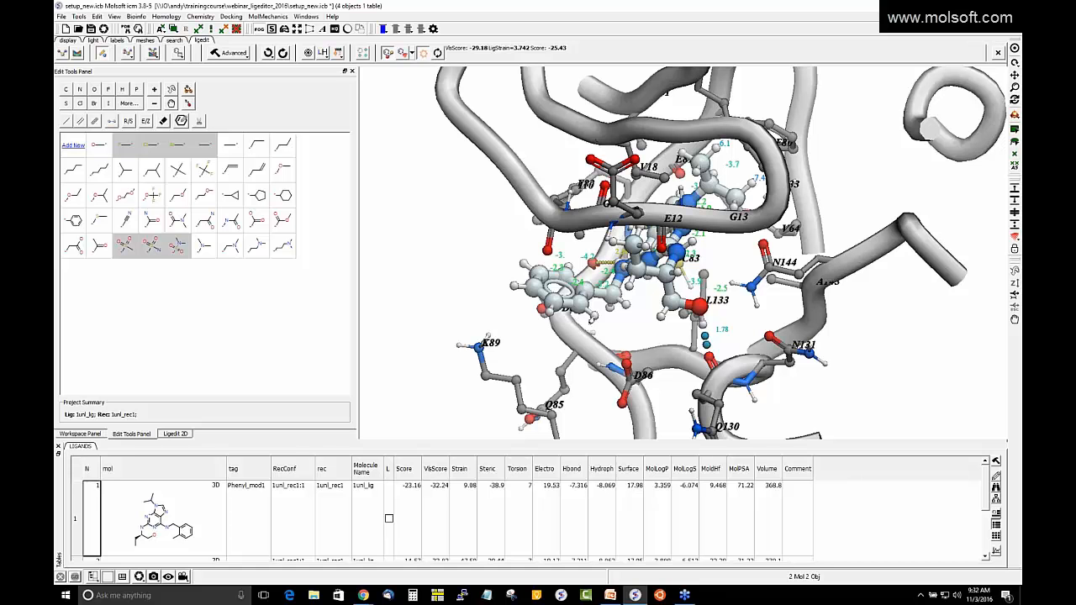
click(592, 319)
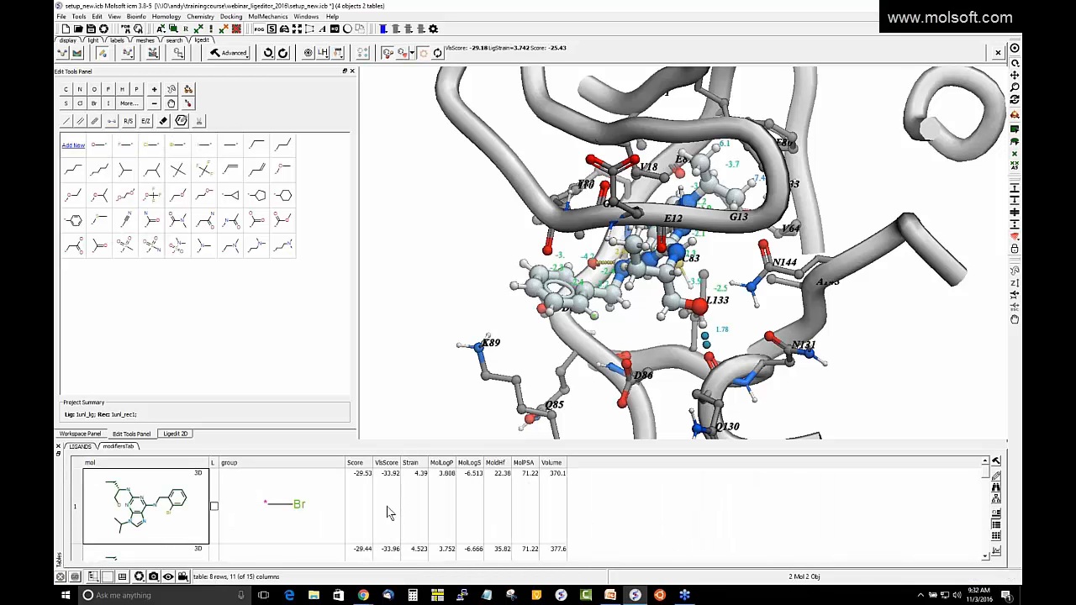
Step: Enlarge the table area and compare the scored substituents in modifiersTab, also checking the LIGANDS table
drag(399, 441, 336, 330)
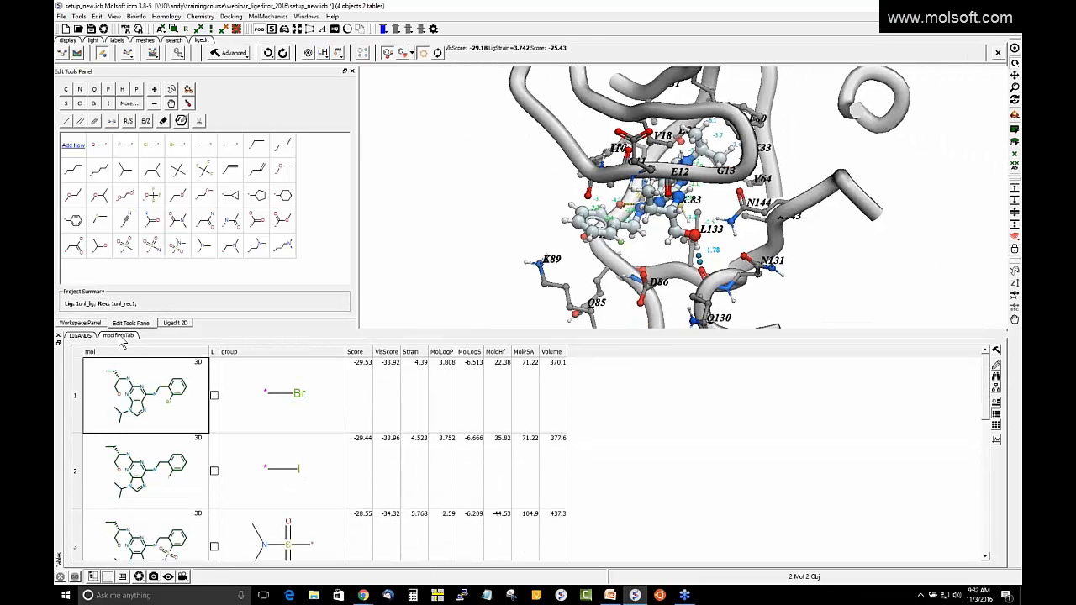
click(87, 337)
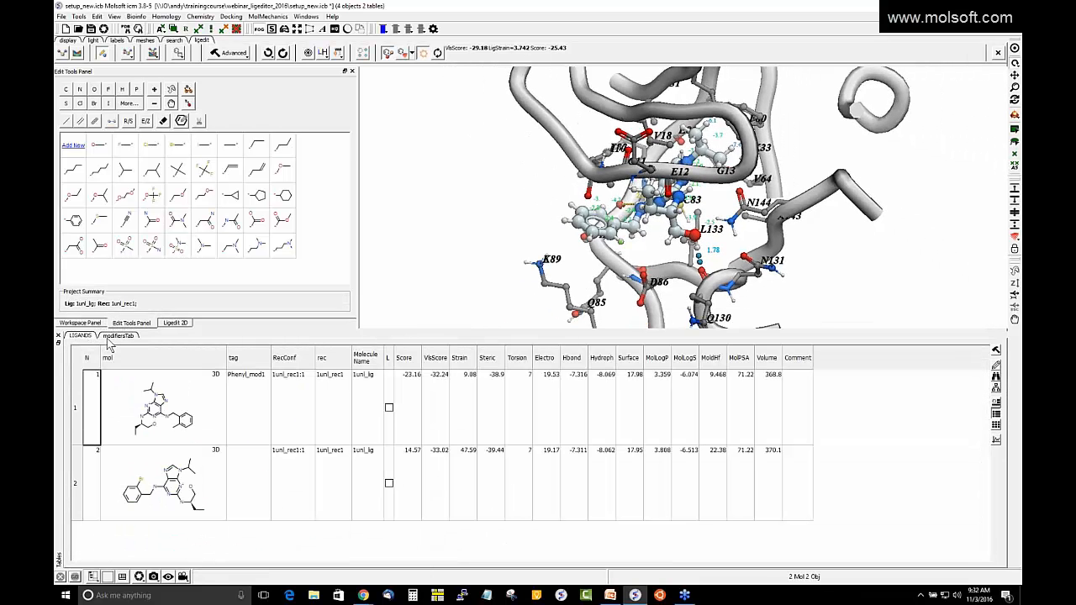
click(117, 336)
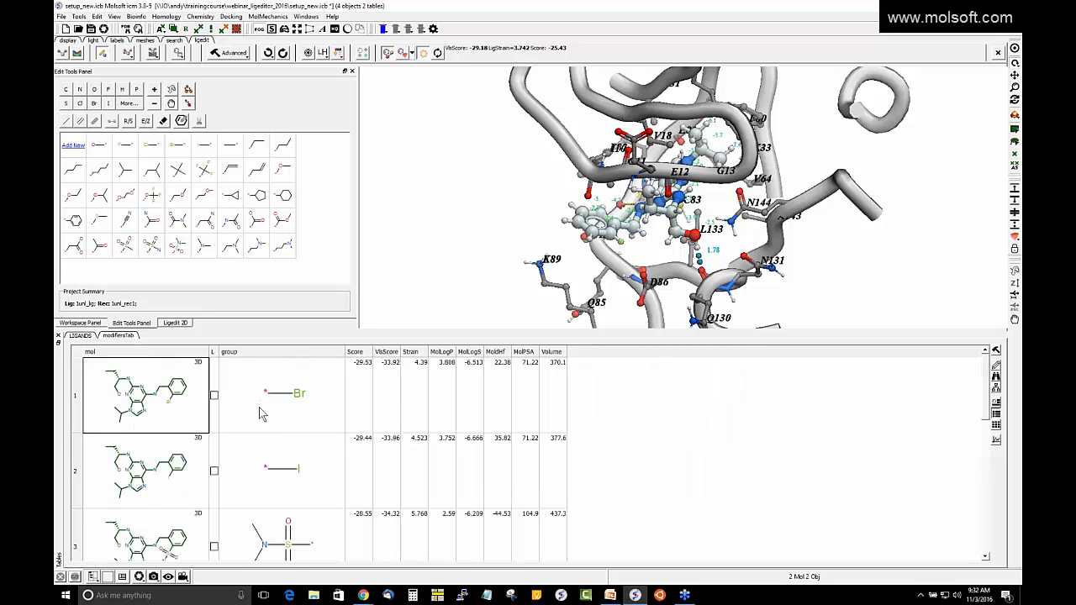
scroll(361, 450, down, 4)
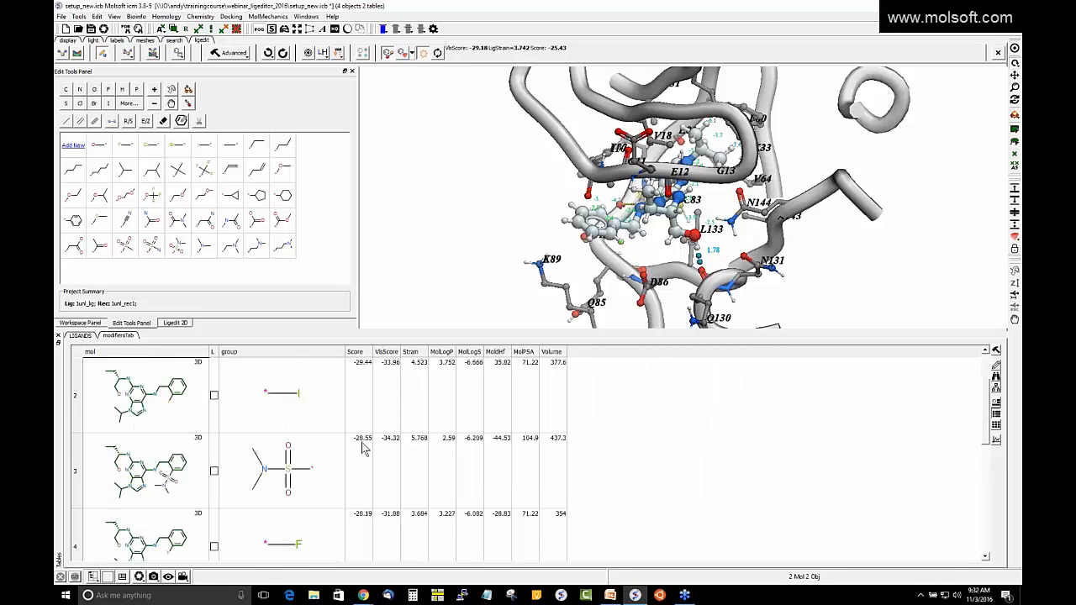
scroll(360, 459, down, 1)
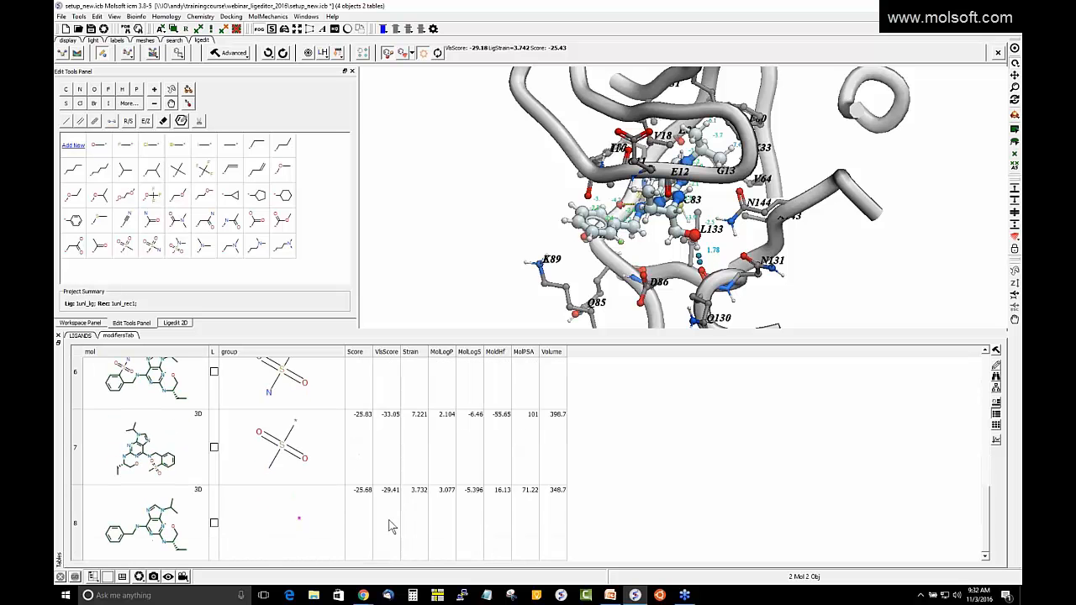
scroll(351, 519, up, 4)
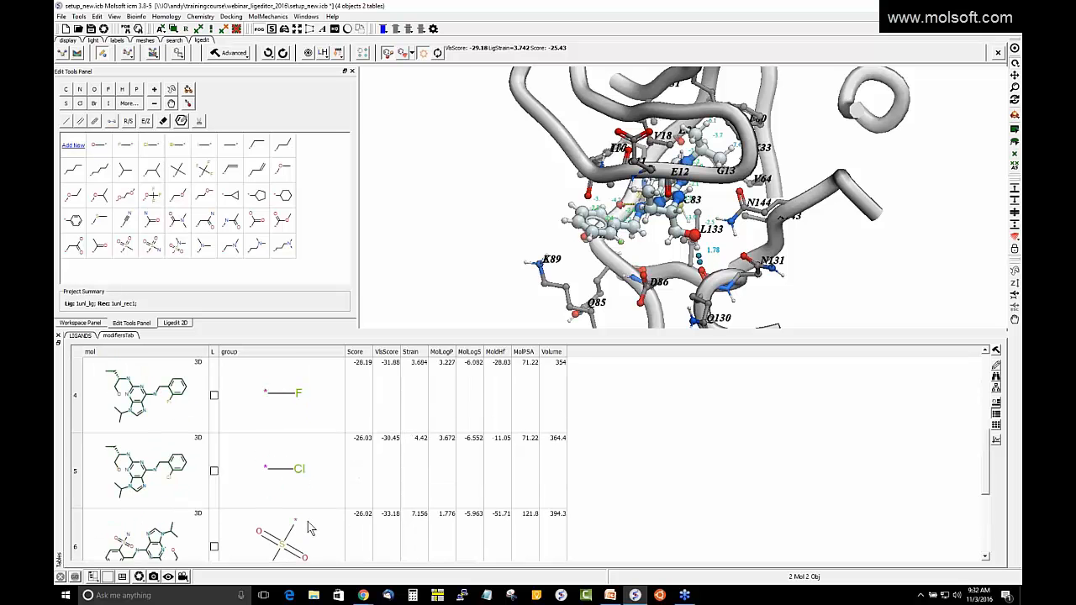
scroll(308, 526, up, 1)
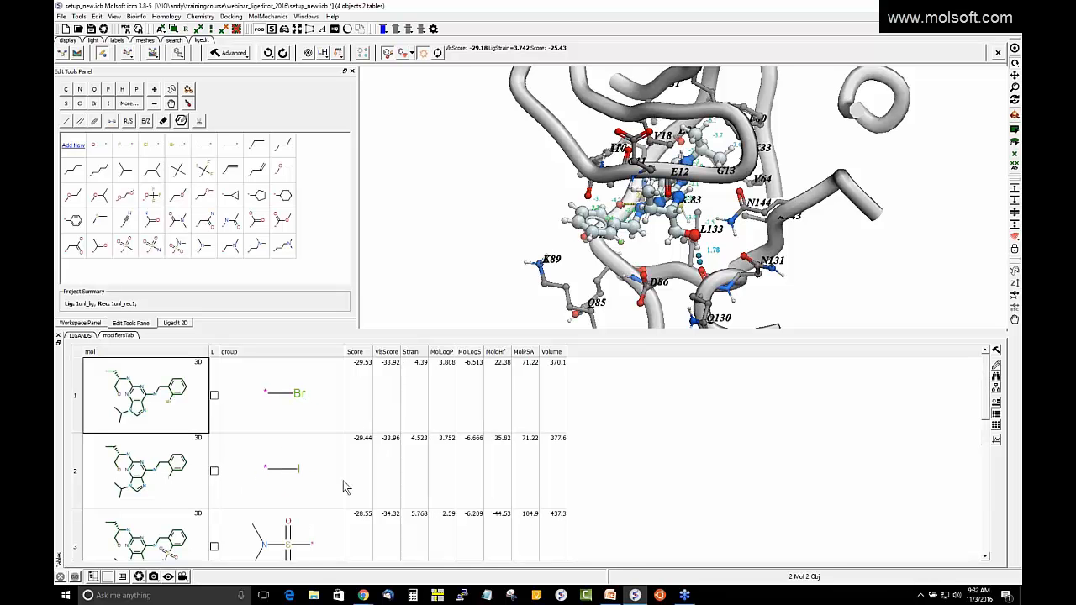
scroll(348, 539, down, 1)
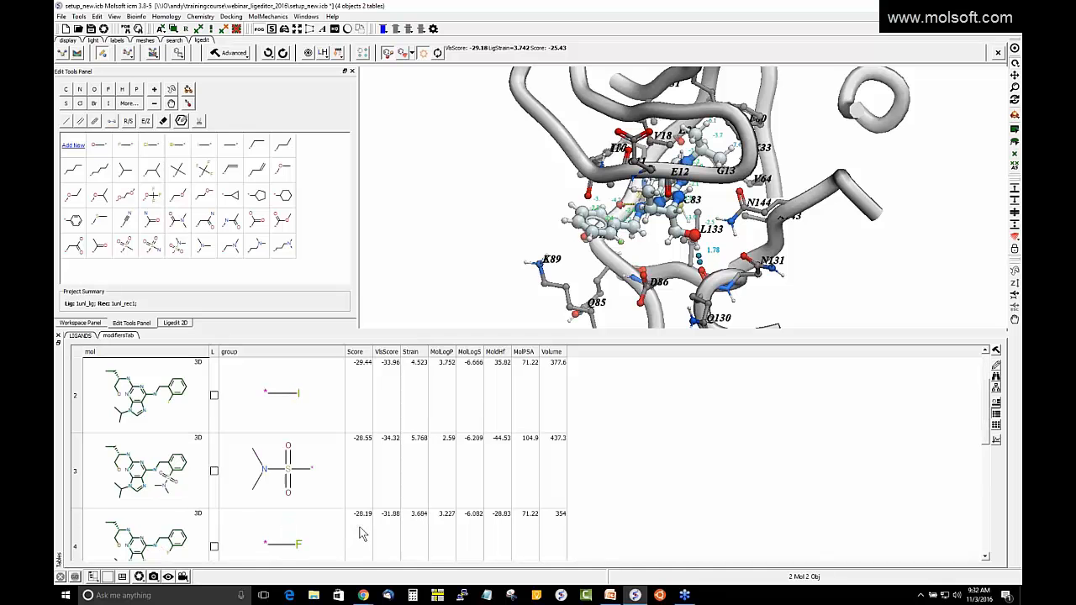
scroll(358, 527, up, 1)
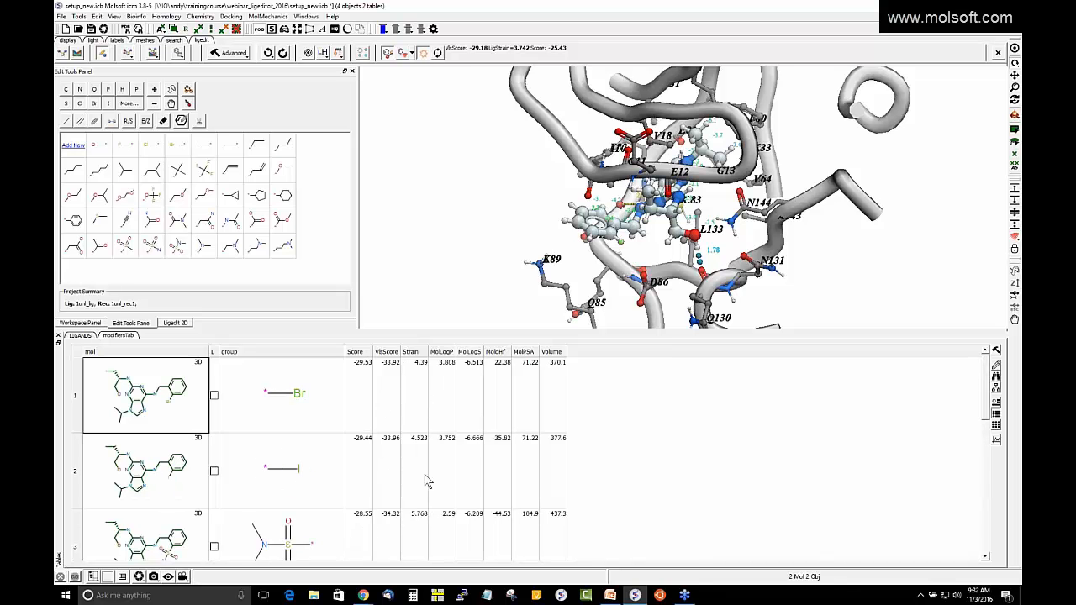
scroll(404, 480, down, 1)
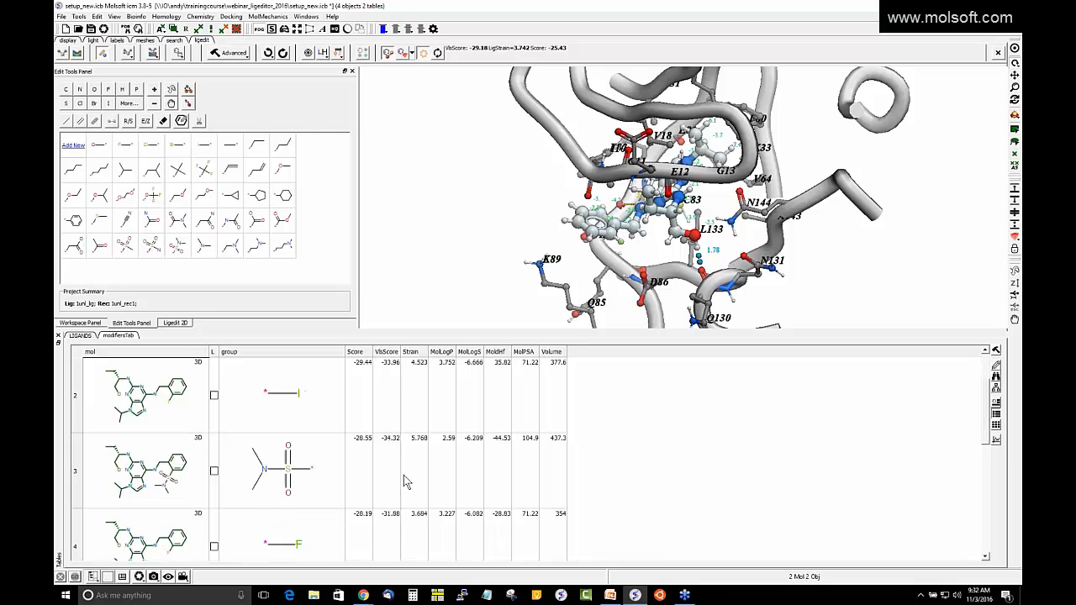
scroll(399, 480, up, 1)
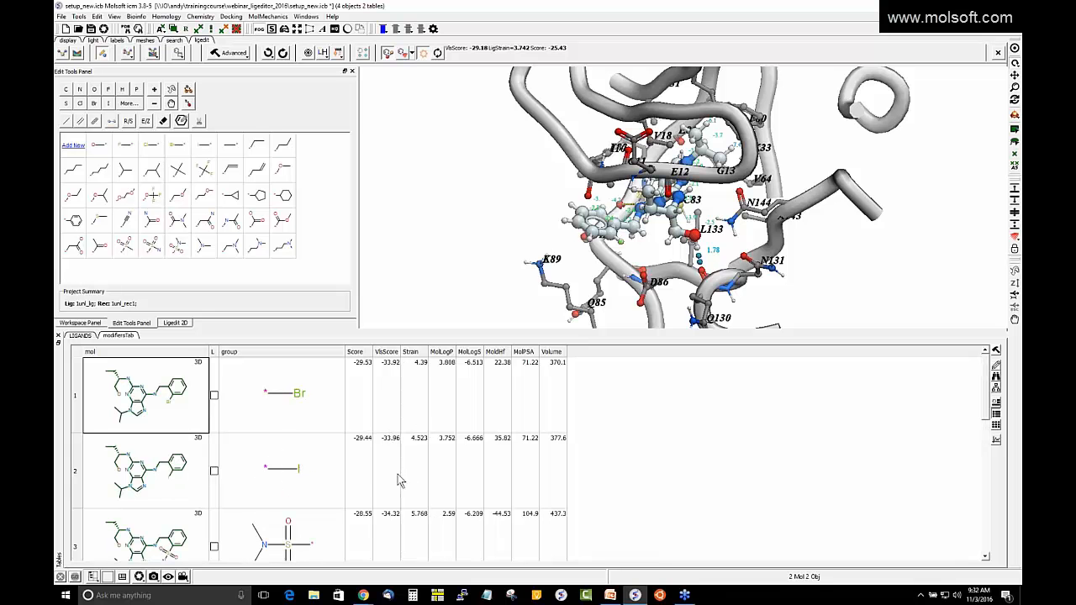
Step: Load the dimethylsulfonamide-substituted ligand from row 3 of modifiersTab into the binding pocket and check the LIGANDS table
scroll(328, 495, down, 1)
click(308, 485)
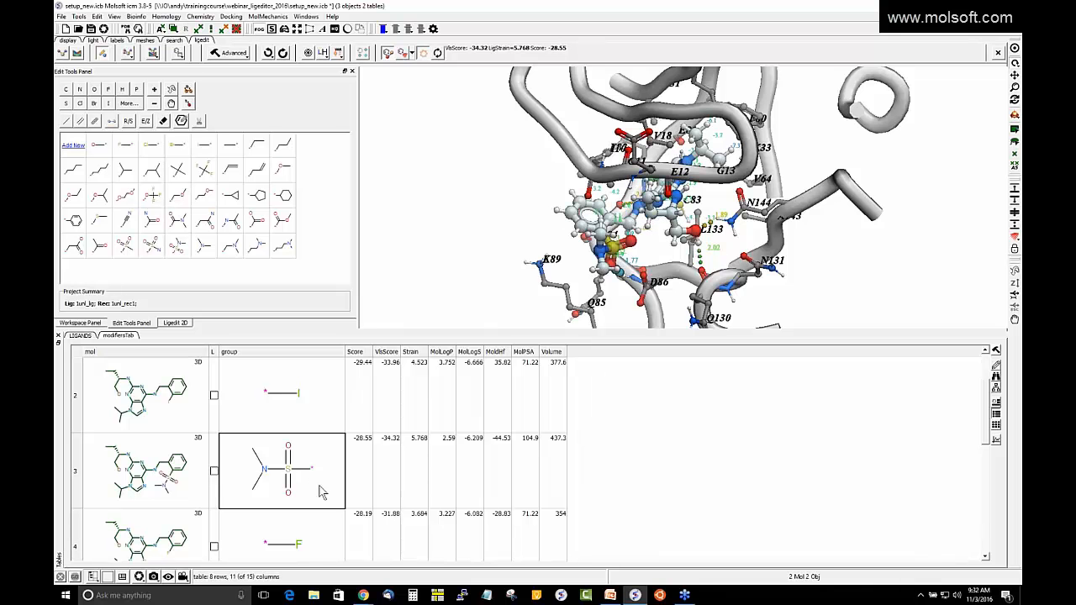
drag(530, 235, 508, 226)
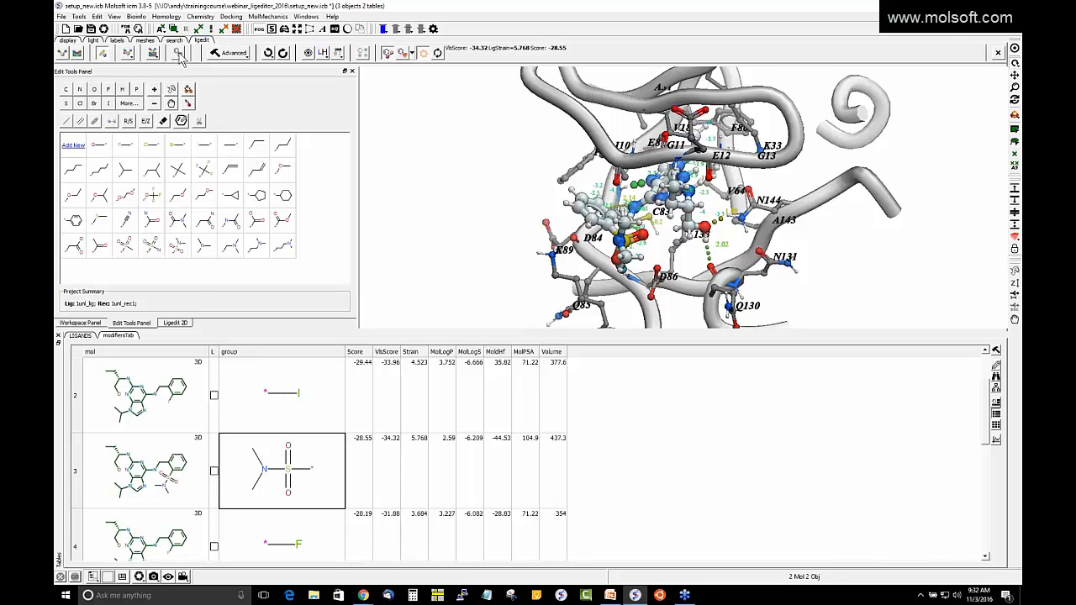
click(82, 335)
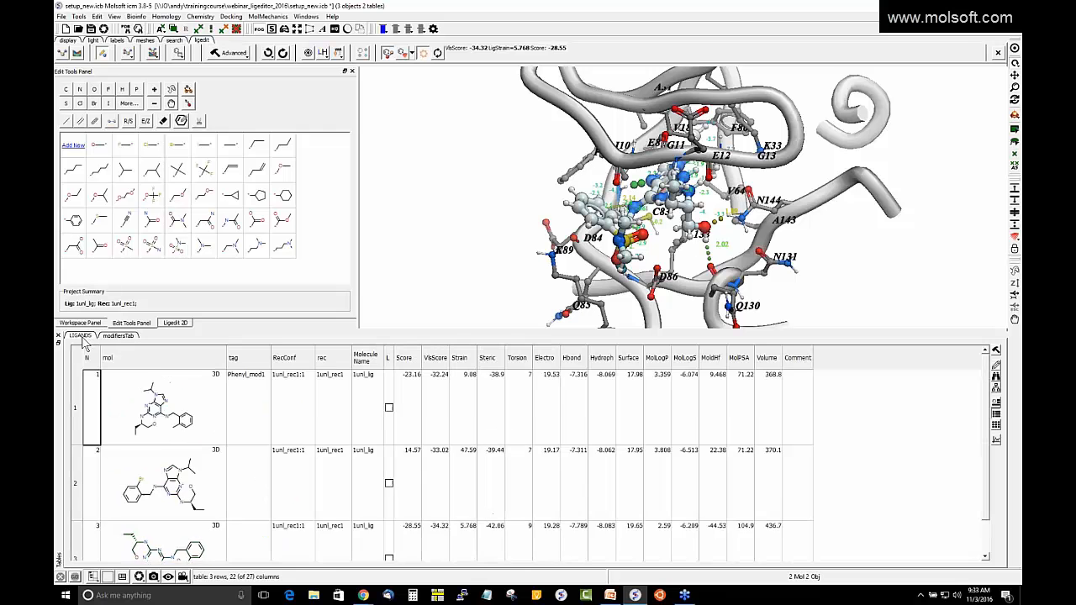
scroll(202, 475, down, 1)
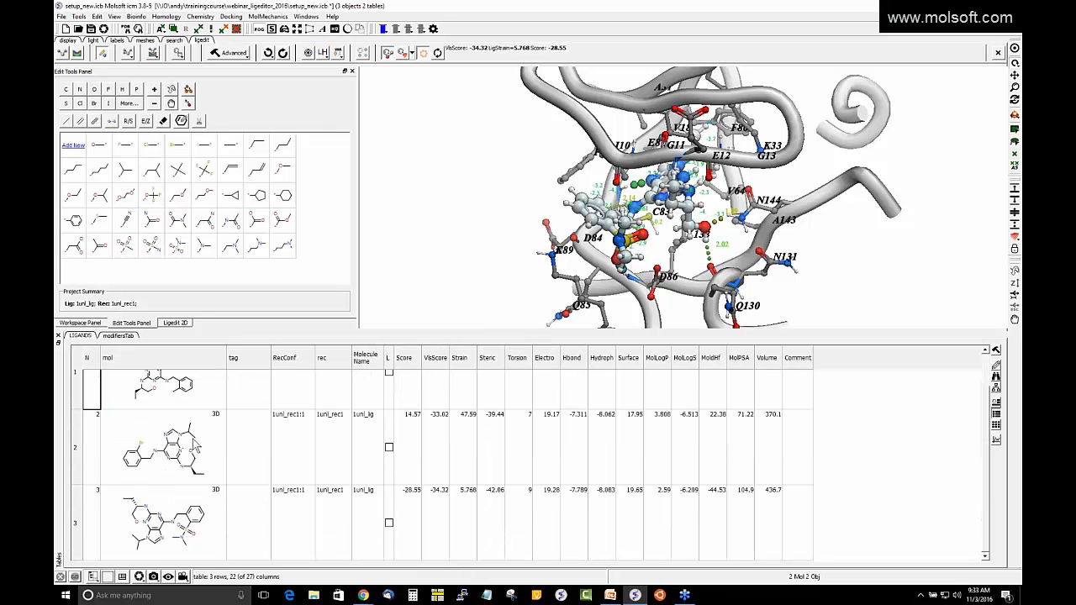
scroll(190, 427, up, 1)
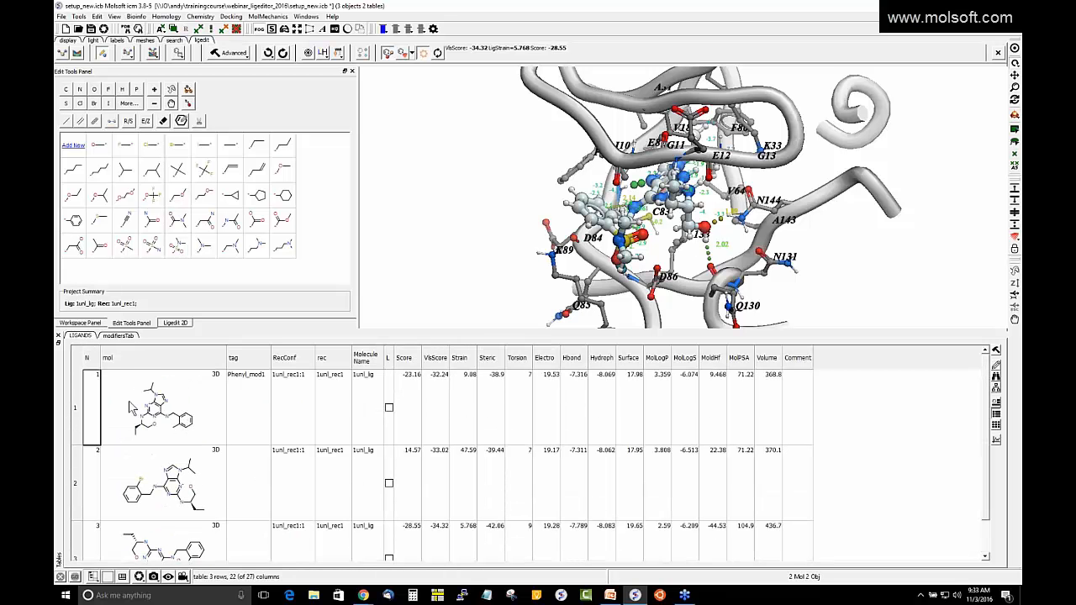
Step: Load the chlorine-substituted ligand from row 5 of modifiersTab into the binding pocket
click(124, 336)
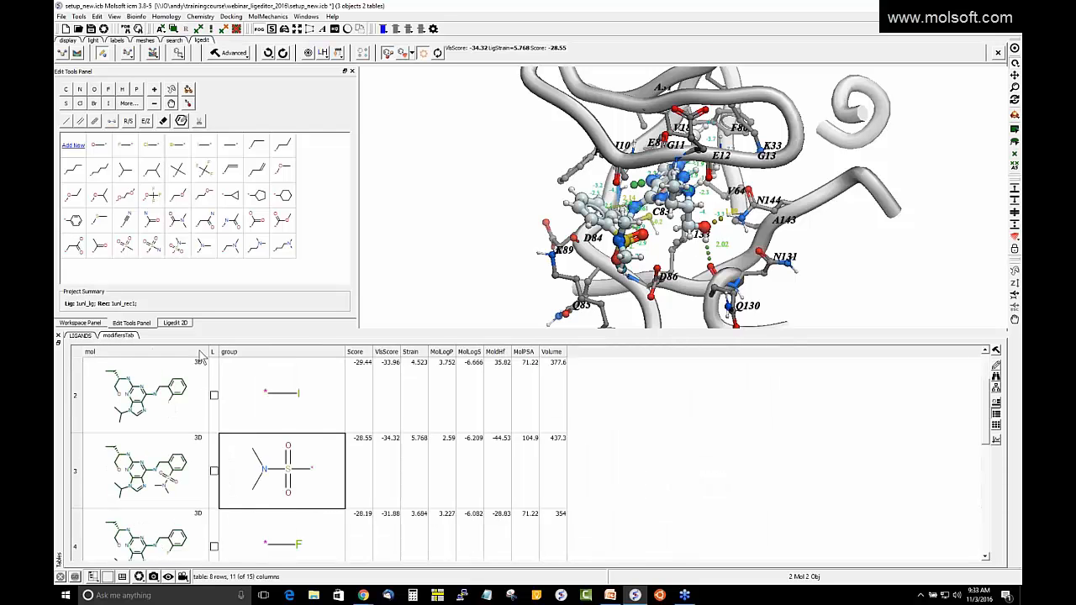
scroll(192, 429, down, 1)
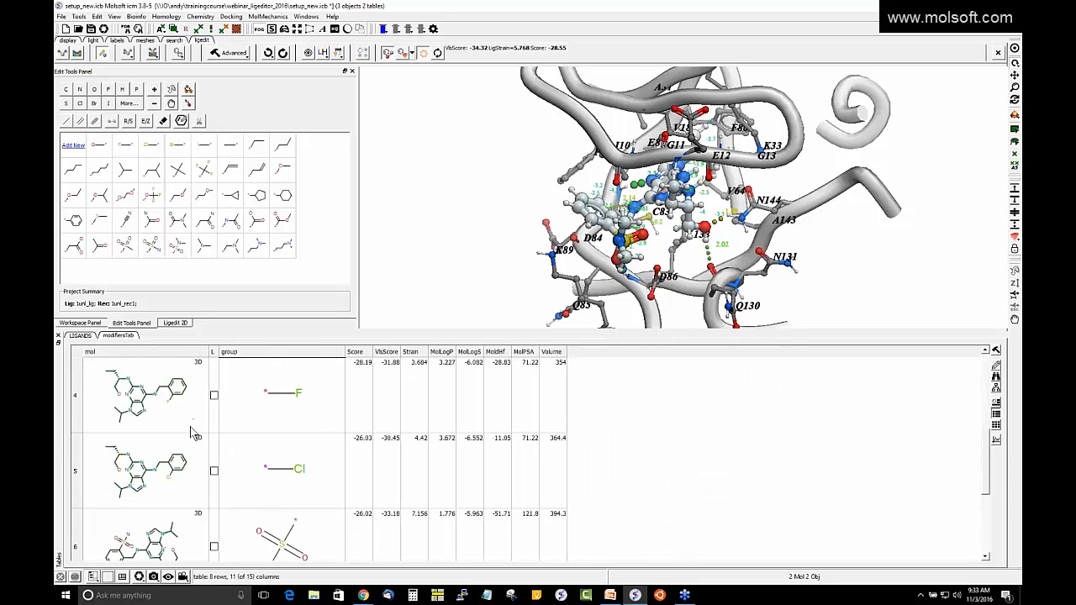
click(287, 479)
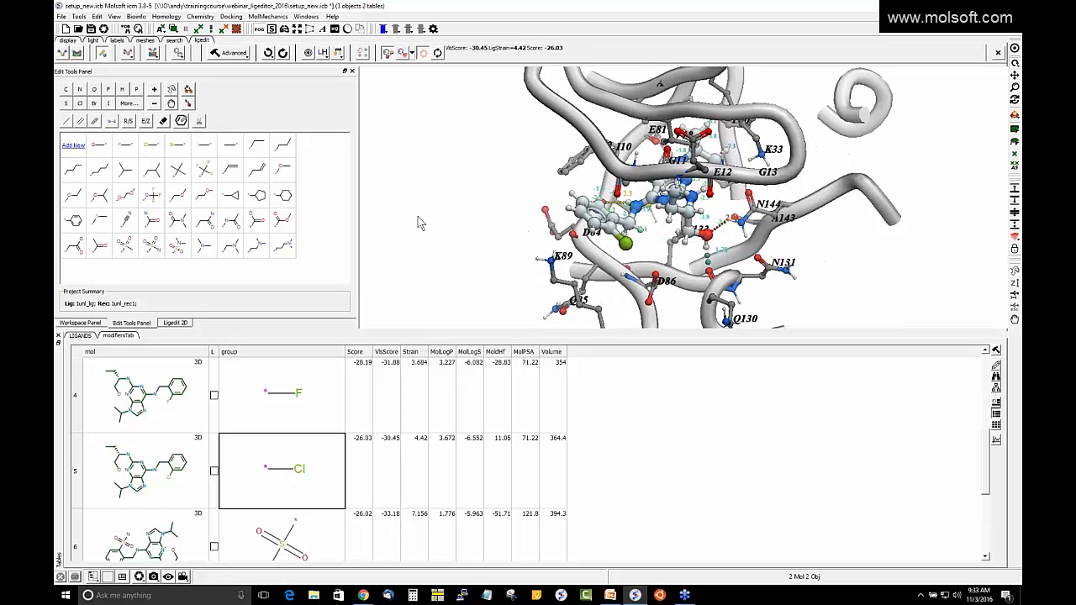
Step: Open the ligand's modification history as a table and look through its recorded operations and structures
click(270, 57)
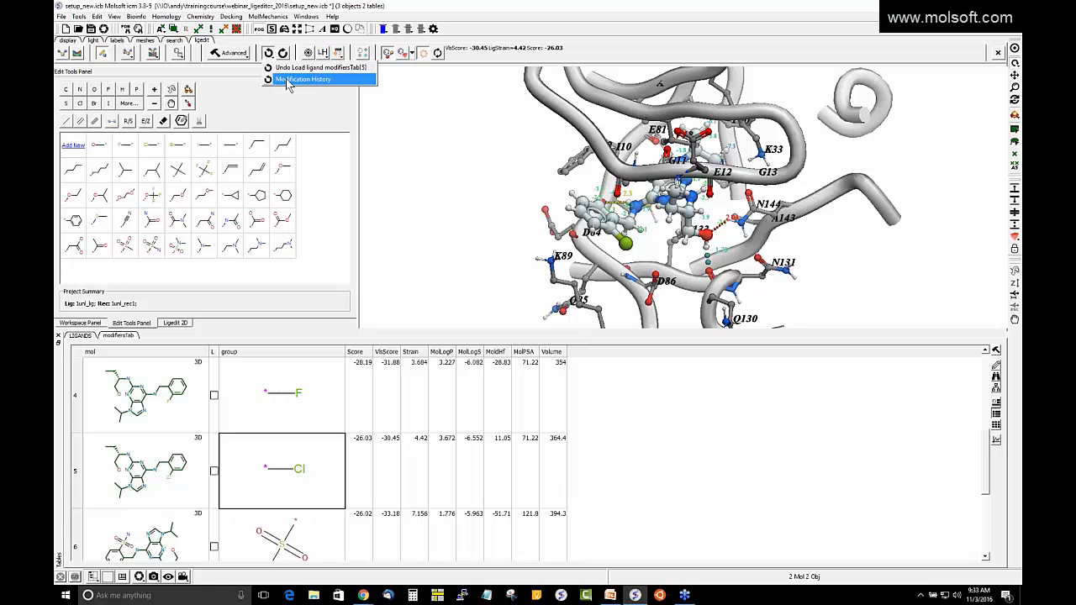
click(303, 79)
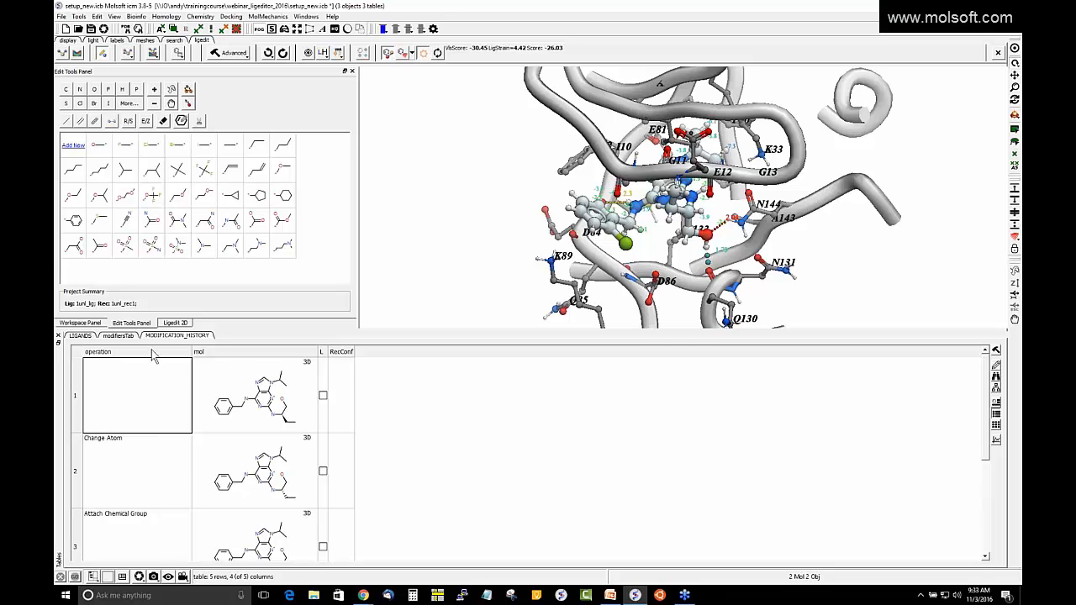
click(81, 336)
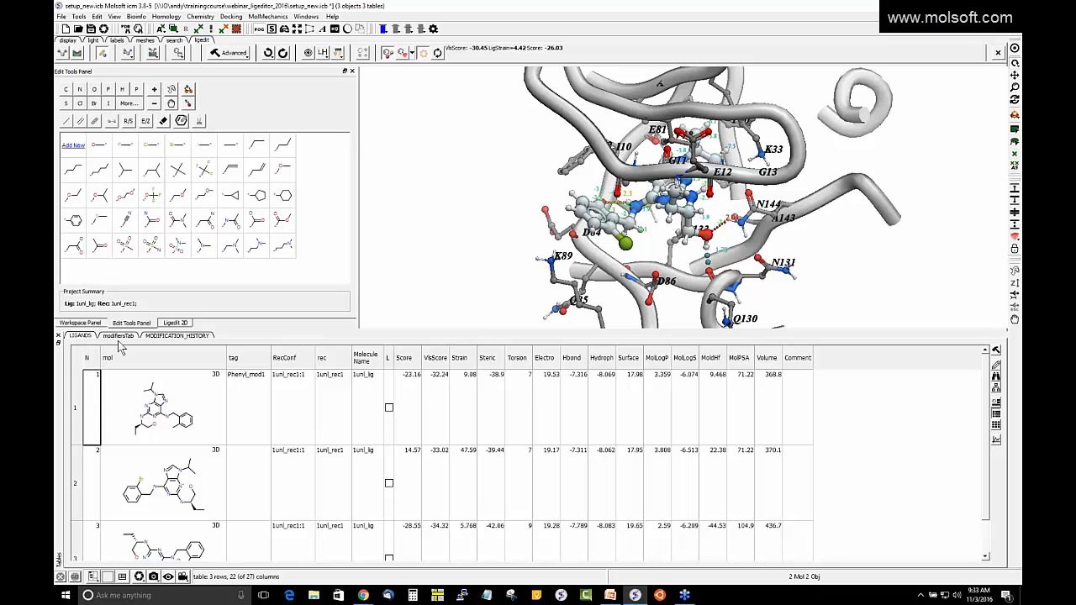
click(118, 336)
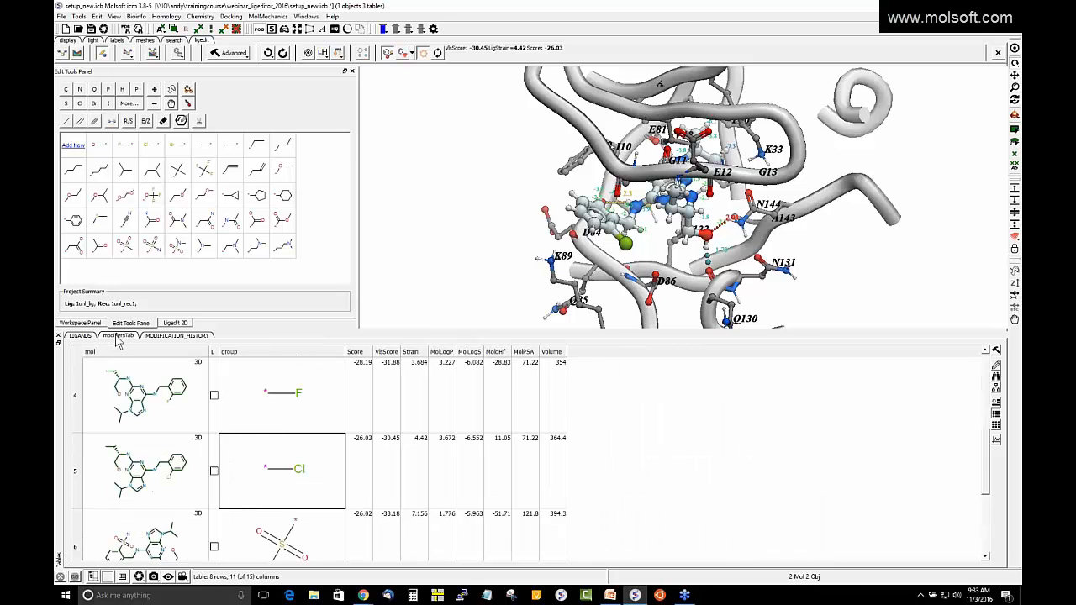
click(198, 336)
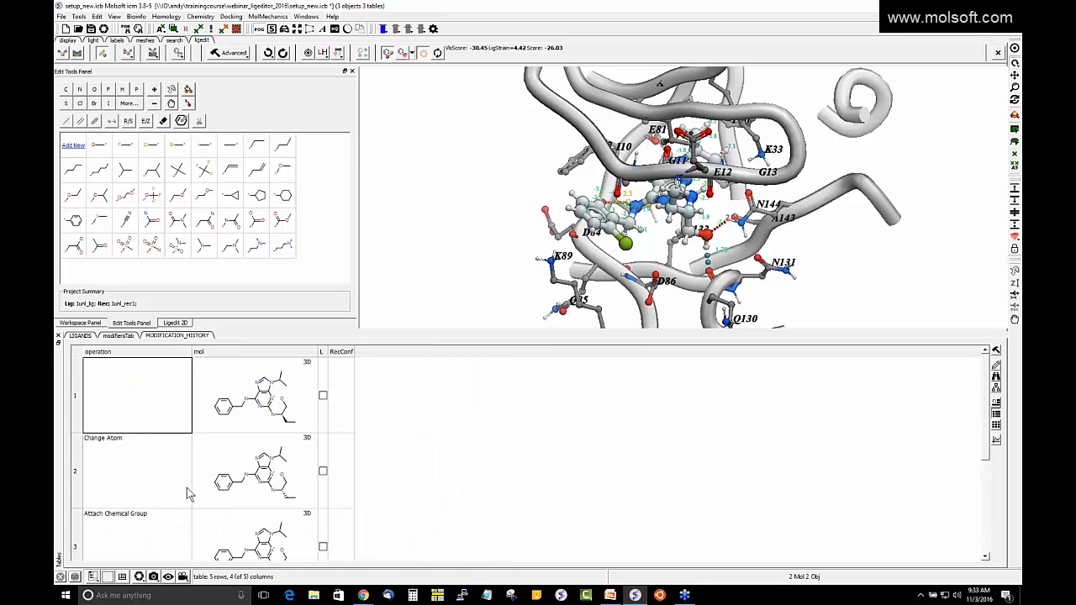
scroll(172, 494, down, 1)
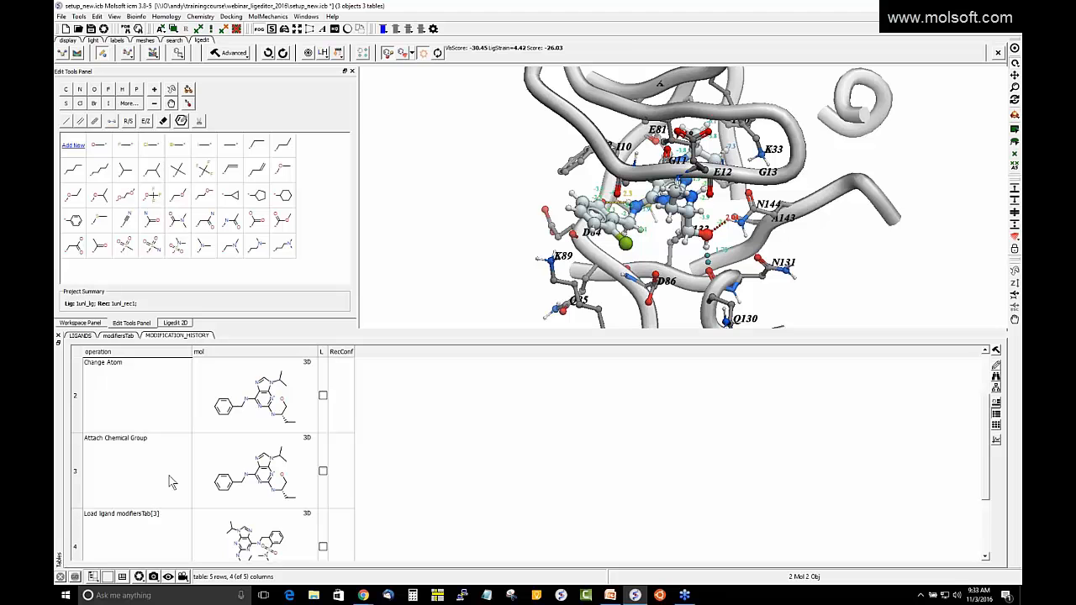
scroll(168, 510, down, 1)
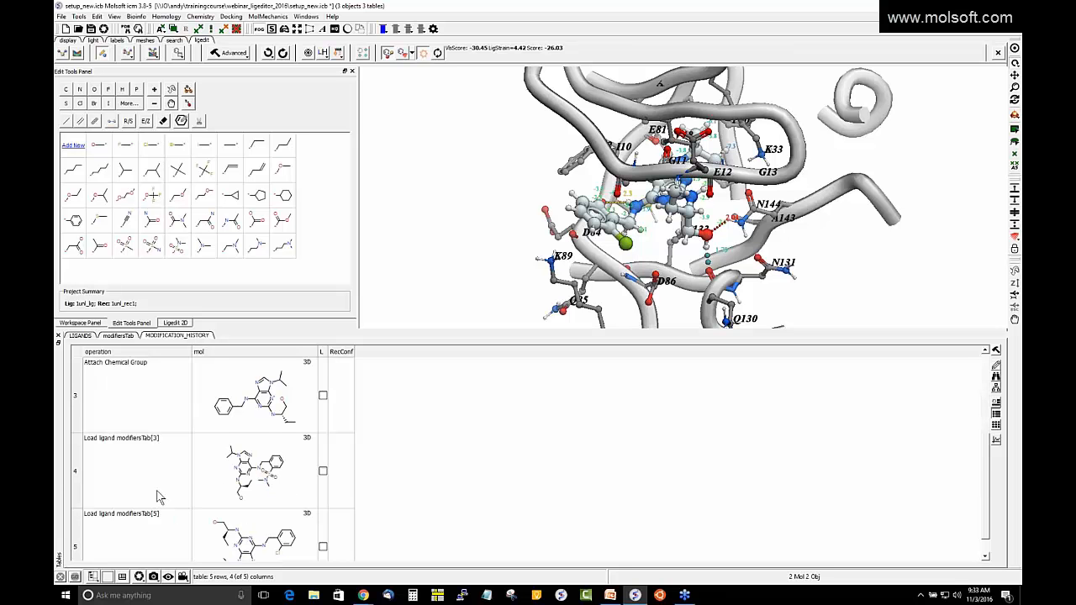
scroll(161, 518, down, 1)
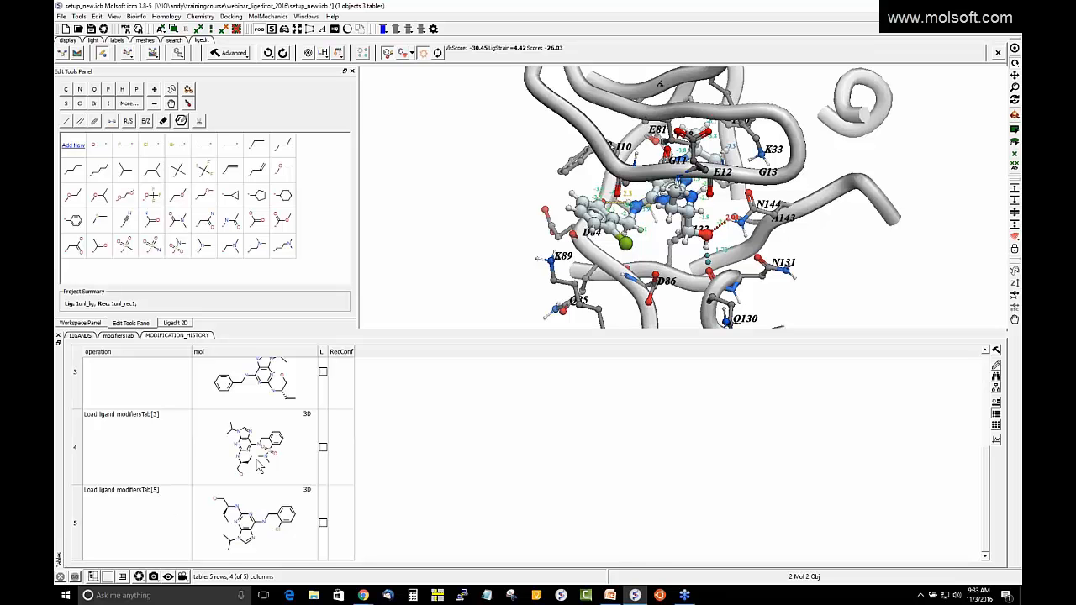
scroll(257, 462, up, 2)
scroll(258, 465, up, 1)
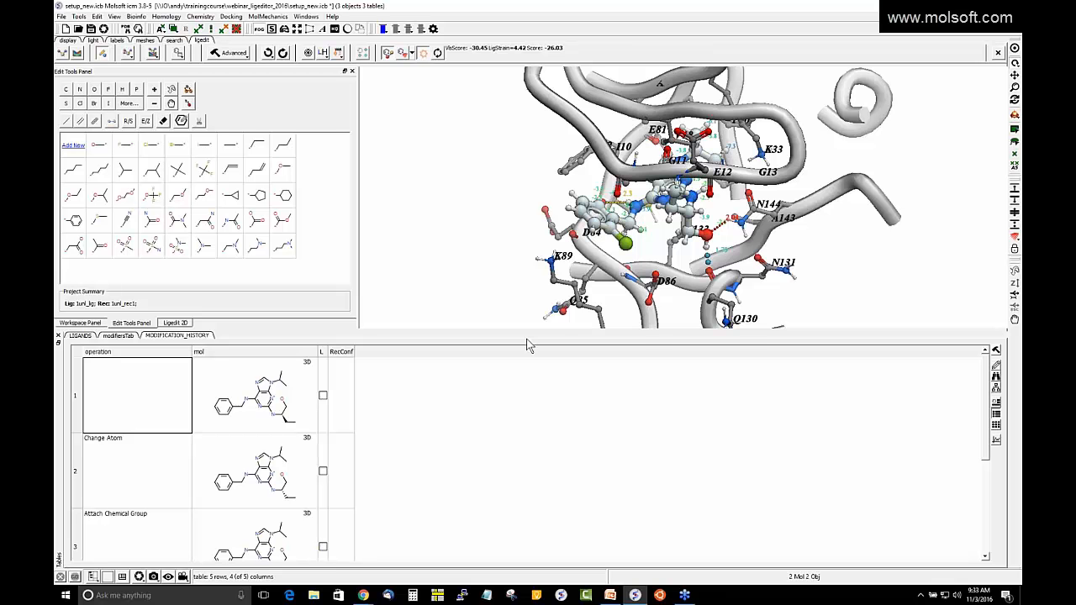
Step: Enlarge the 3D view to inspect the bound chlorinated ligand, and switch to the Ligand Docking / Minimization slide in PowerPoint
drag(520, 153, 467, 445)
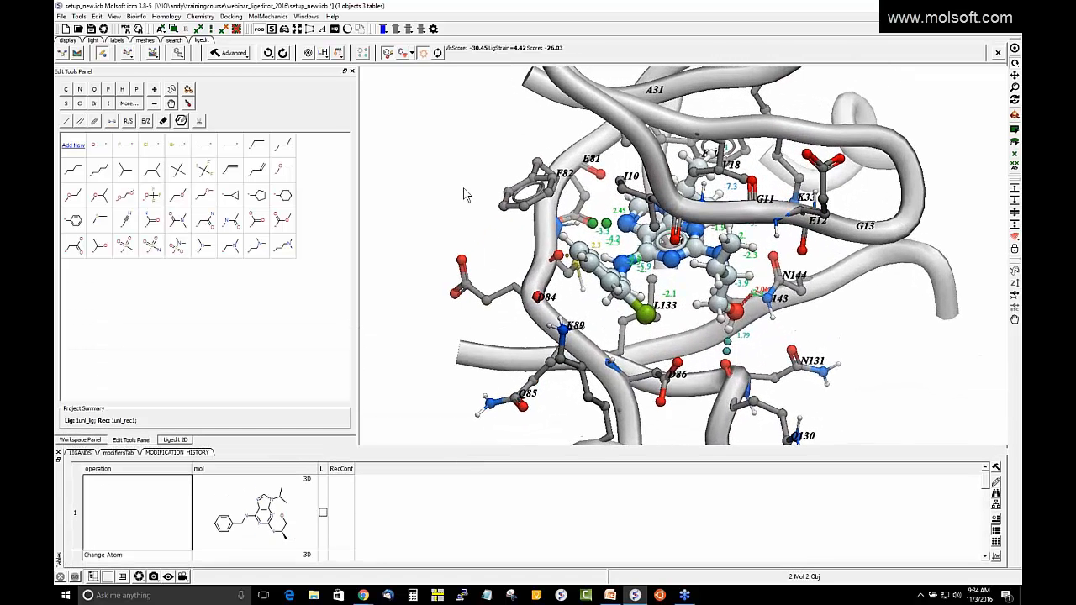
drag(452, 185, 467, 178)
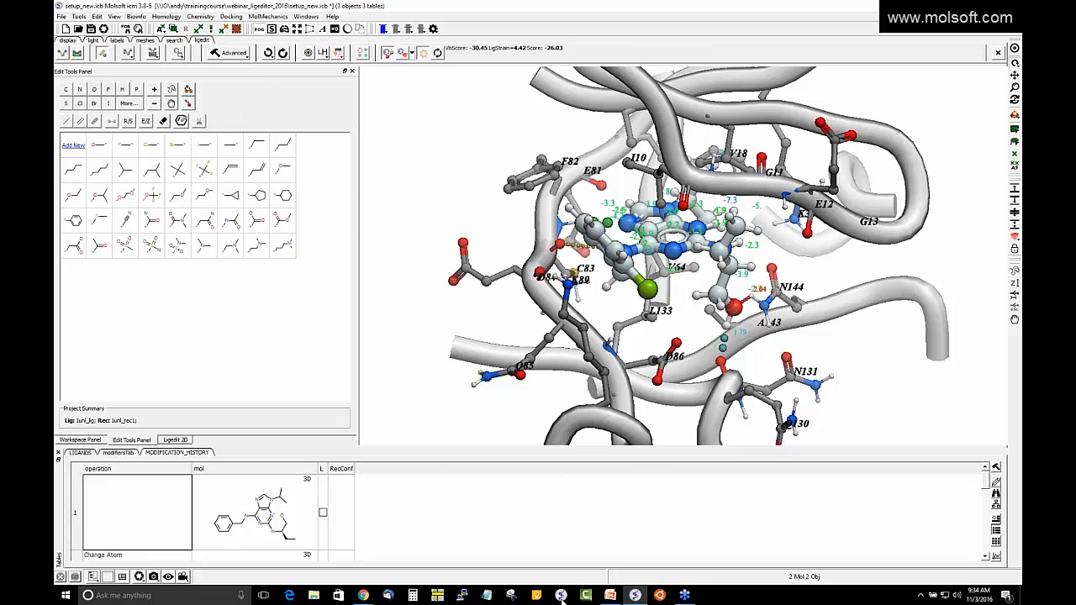
click(610, 595)
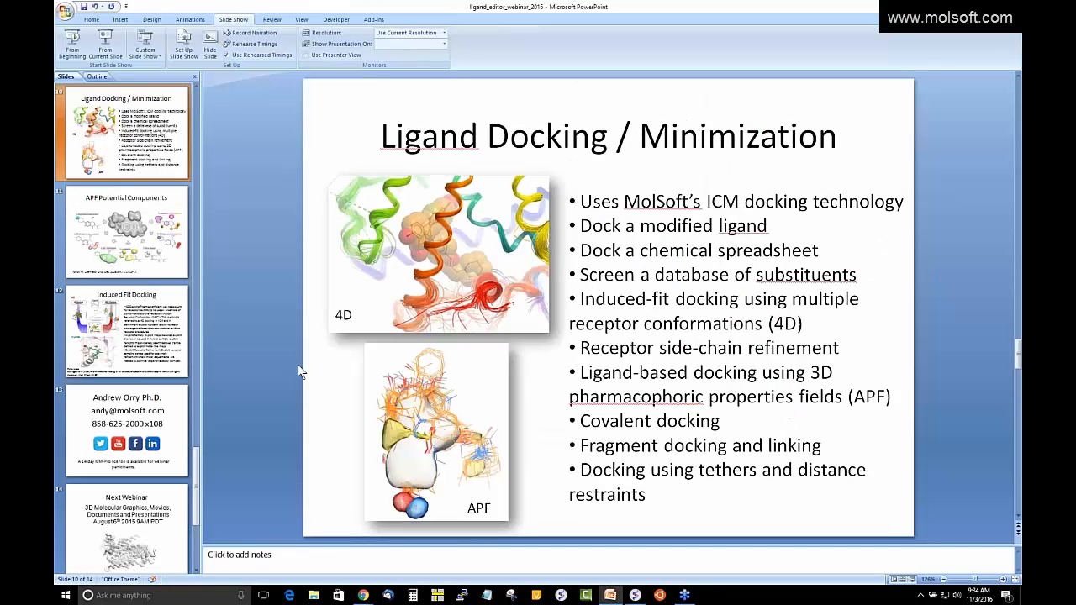
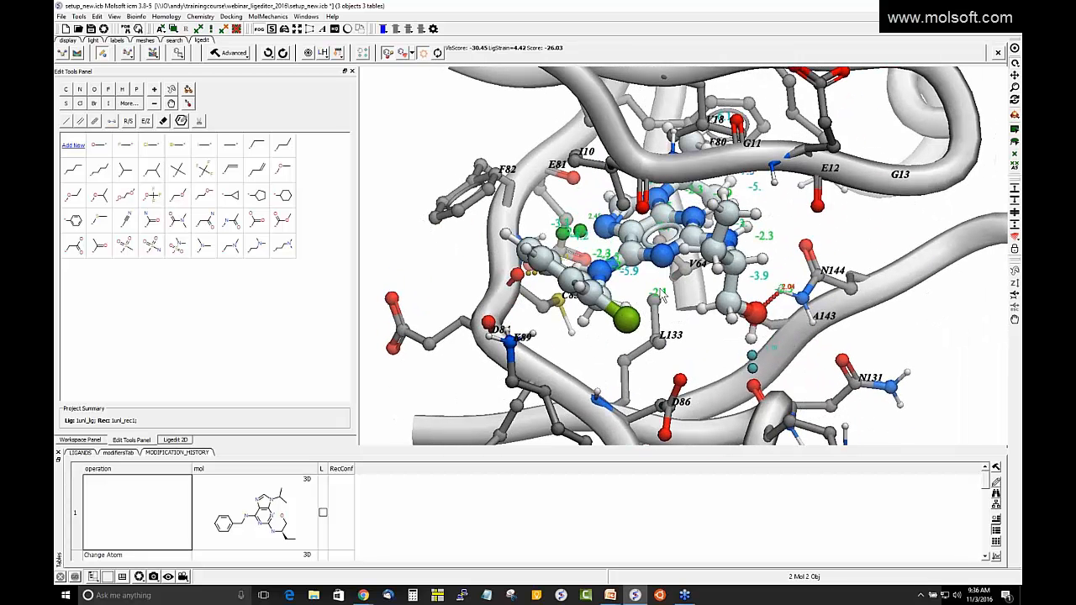
Step: Add a docking position restraint on ligand nitrogen n4, which hydrogen-bonds to the C83 backbone
drag(687, 332, 703, 321)
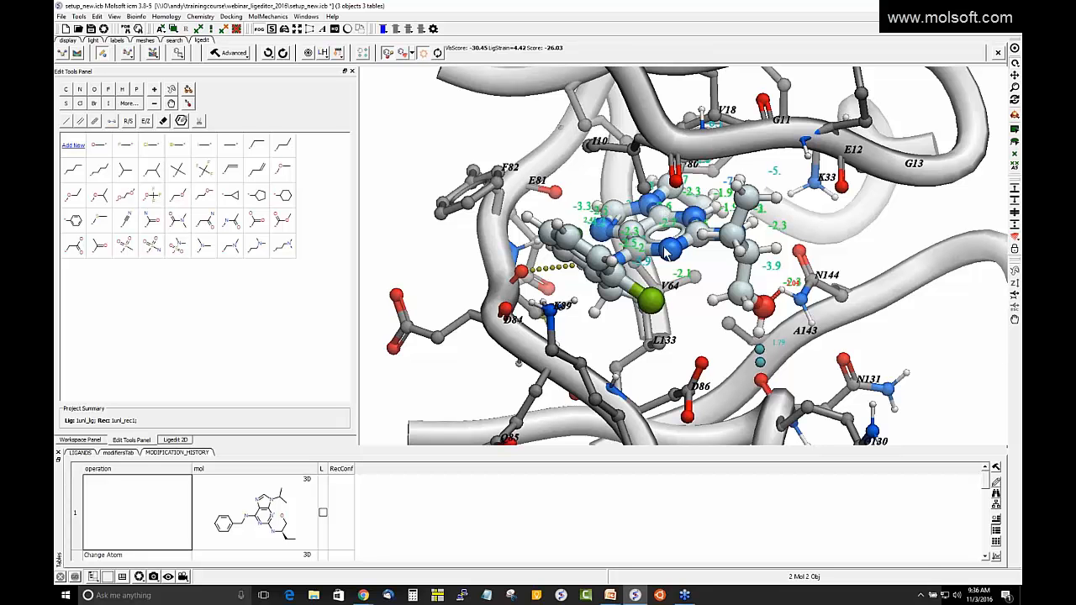
drag(586, 218, 591, 261)
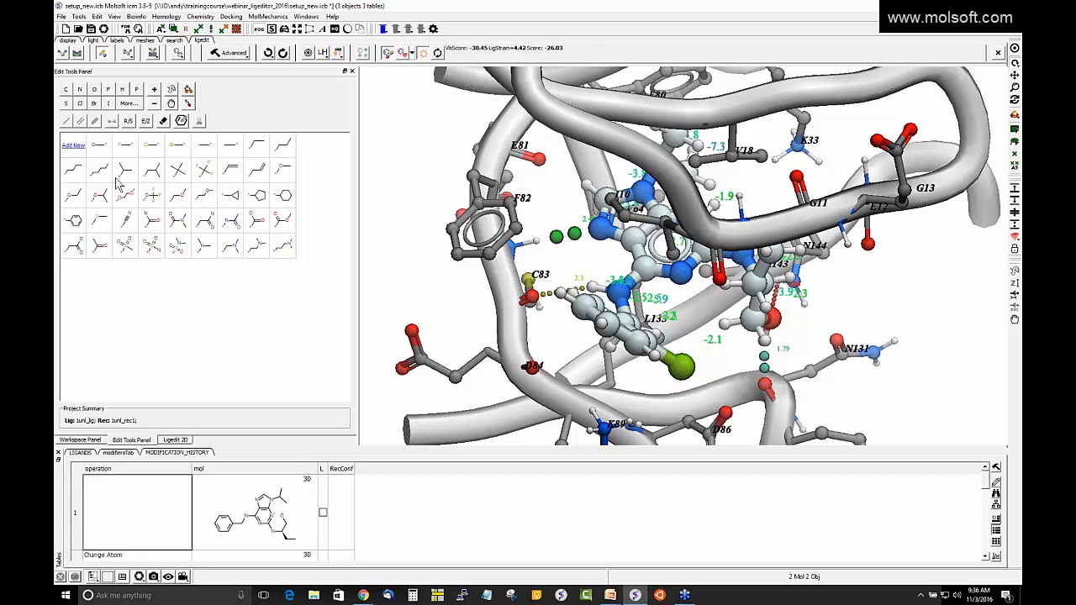
click(188, 105)
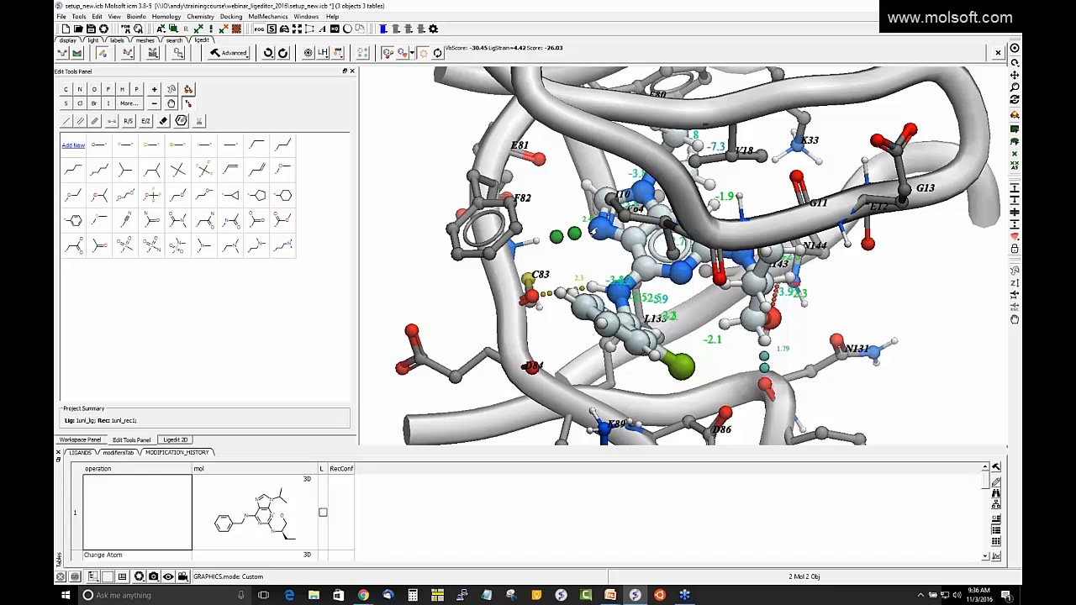
click(602, 225)
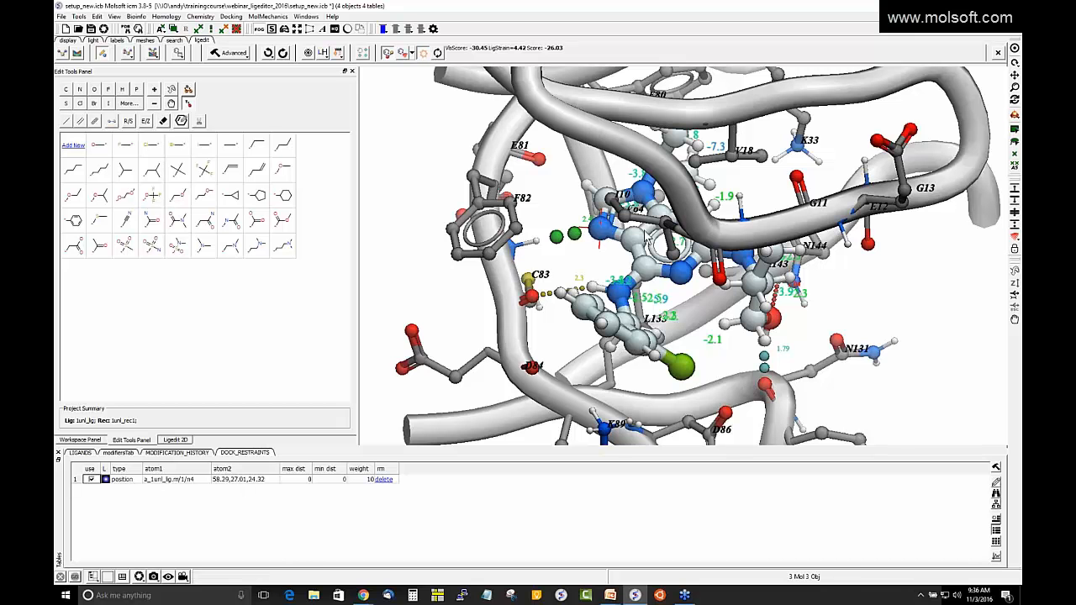
Step: Hide the per-atom energy values in the 3D view and add a position restraint on ligand nitrogen n6
mouse_move(593, 263)
mouse_down()
mouse_move(603, 252)
mouse_move(588, 271)
mouse_up()
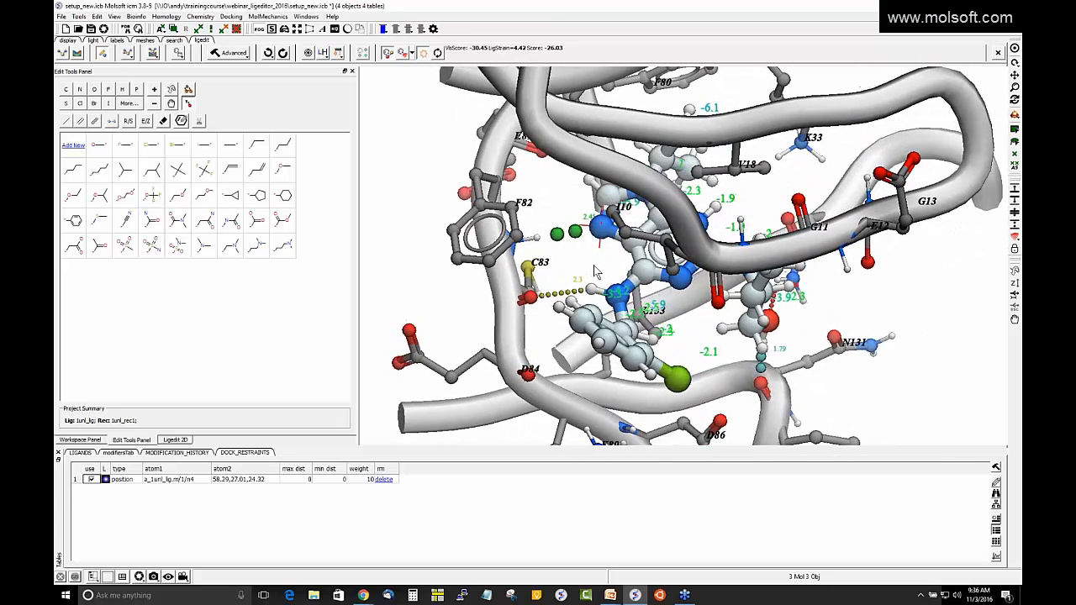
click(423, 55)
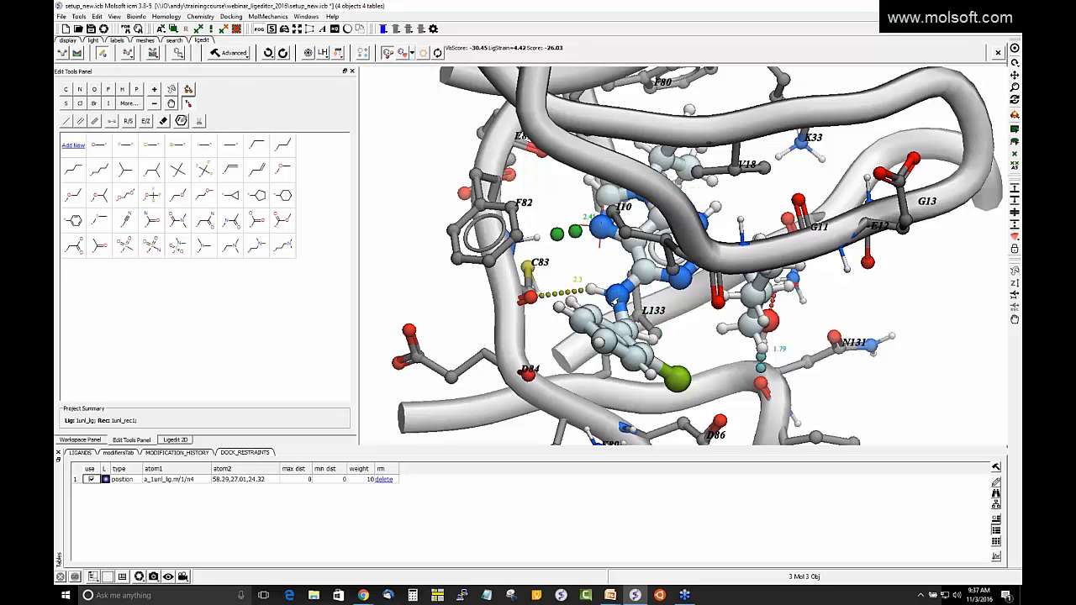
click(612, 301)
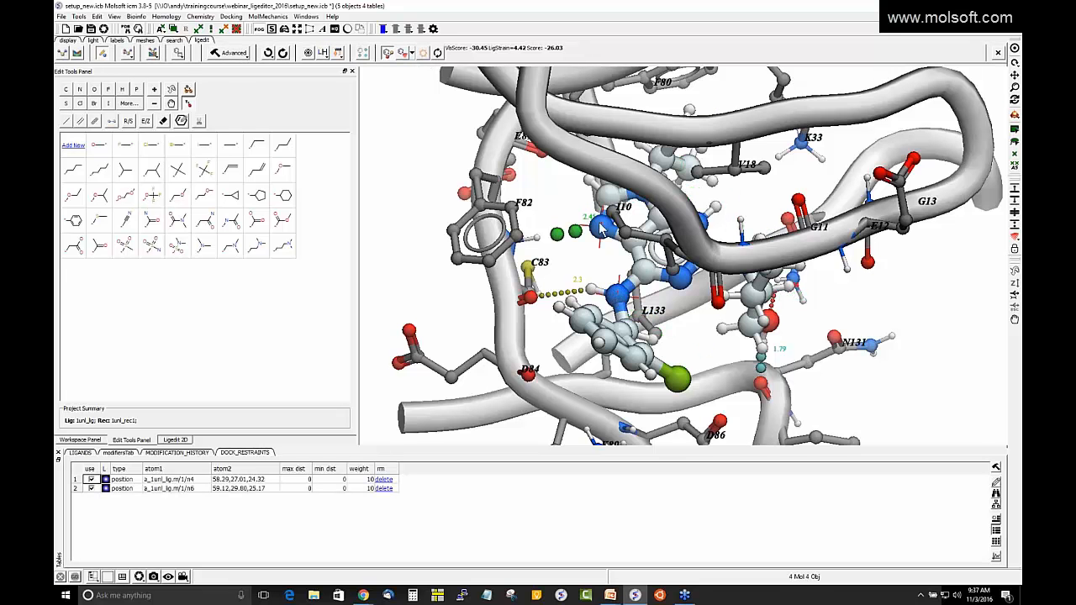
Step: Remove the n4 position restraint from DOCK_RESTRAINTS and place it again on the same ligand nitrogen
drag(593, 260, 586, 250)
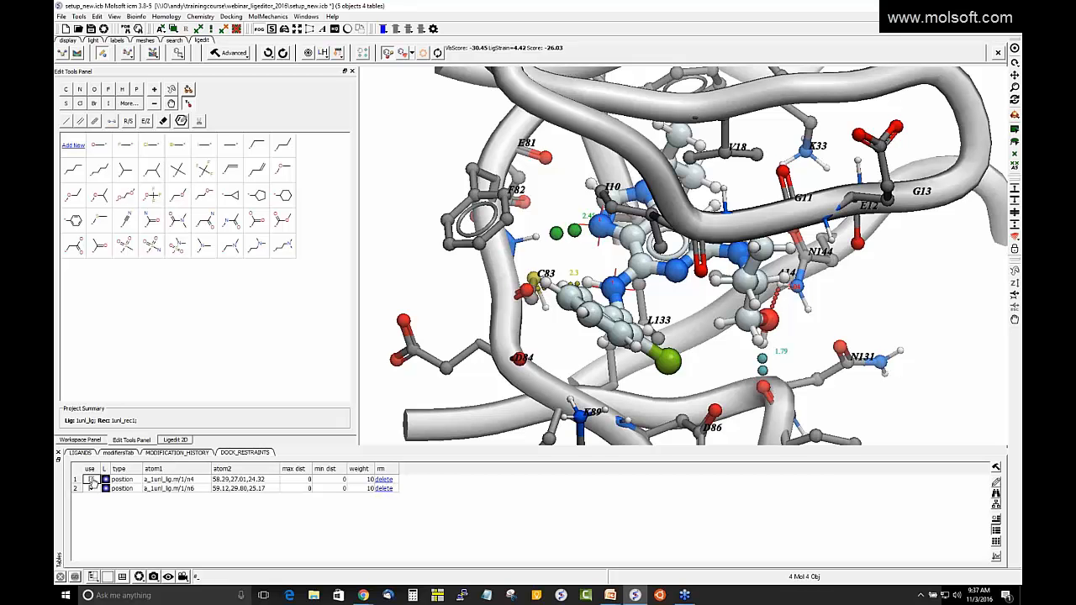
click(384, 479)
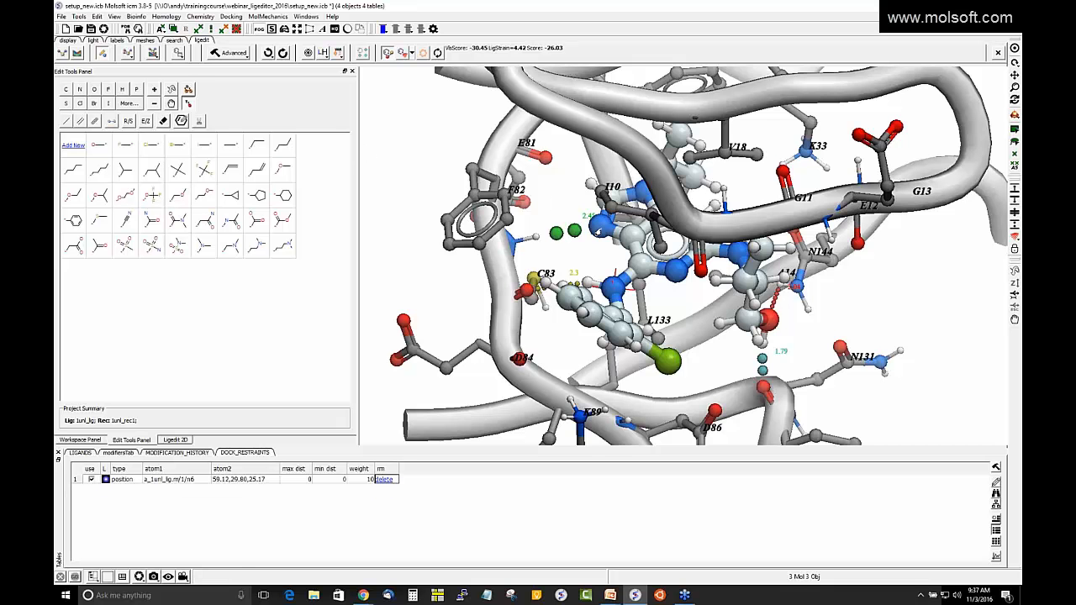
click(599, 235)
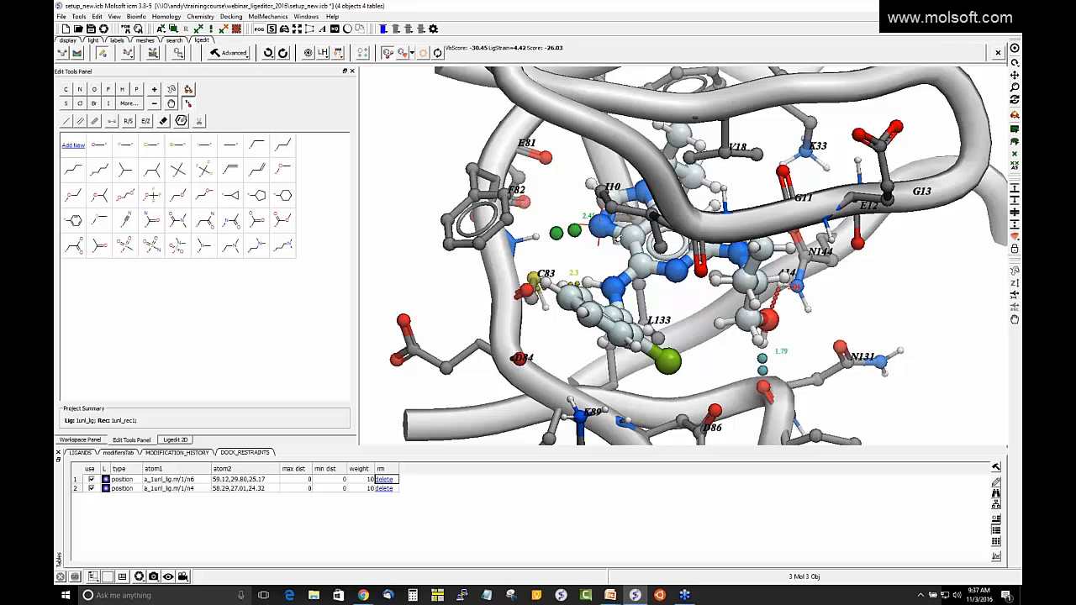
Step: Inspect the restrained hydrogen-bonding atoms and delete the position restraint on ligand nitrogen n4
mouse_move(568, 208)
mouse_down()
mouse_move(580, 189)
mouse_move(568, 208)
mouse_up()
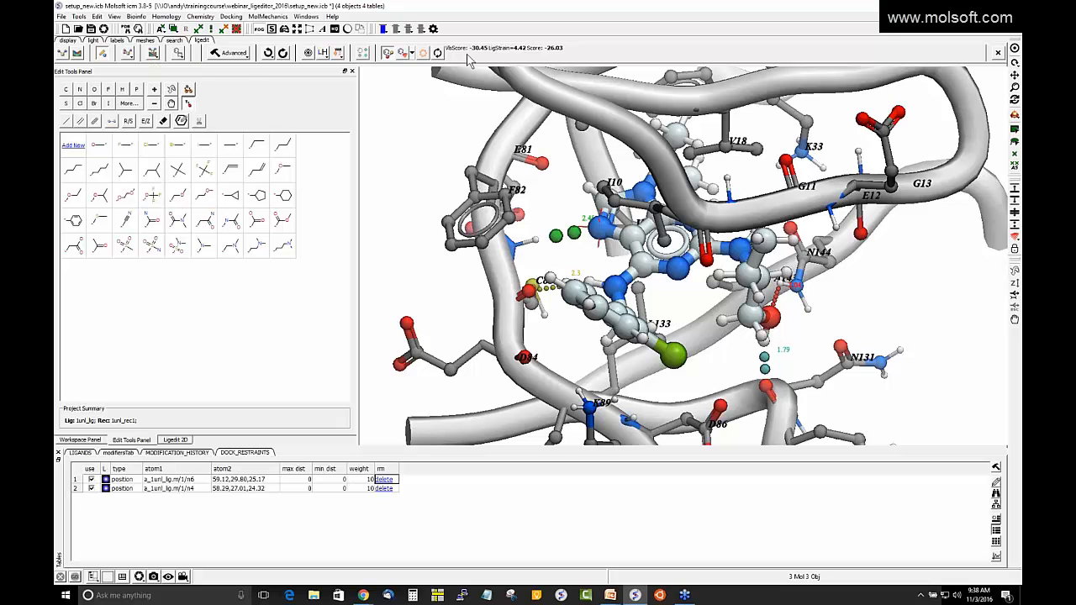
mouse_move(419, 149)
mouse_down()
mouse_move(441, 150)
mouse_move(399, 129)
mouse_move(360, 139)
mouse_move(411, 154)
mouse_up()
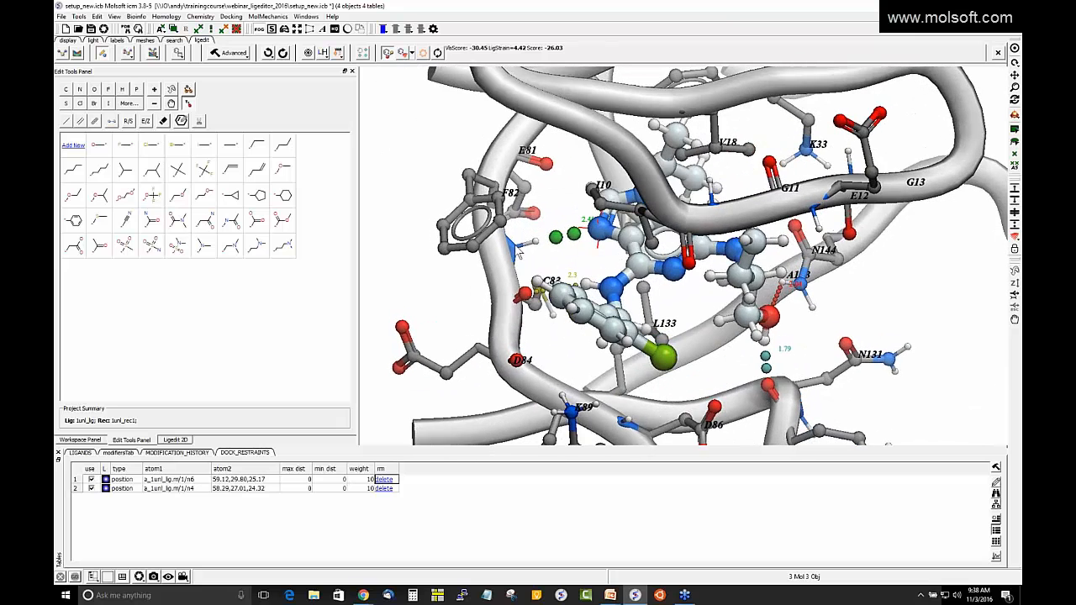
drag(543, 258, 597, 242)
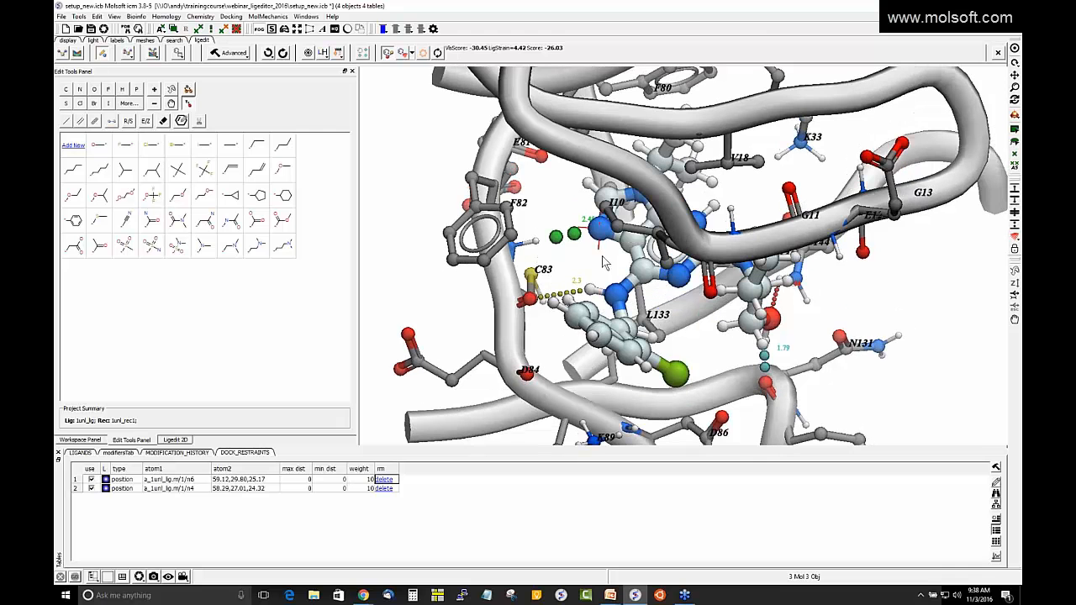
click(384, 489)
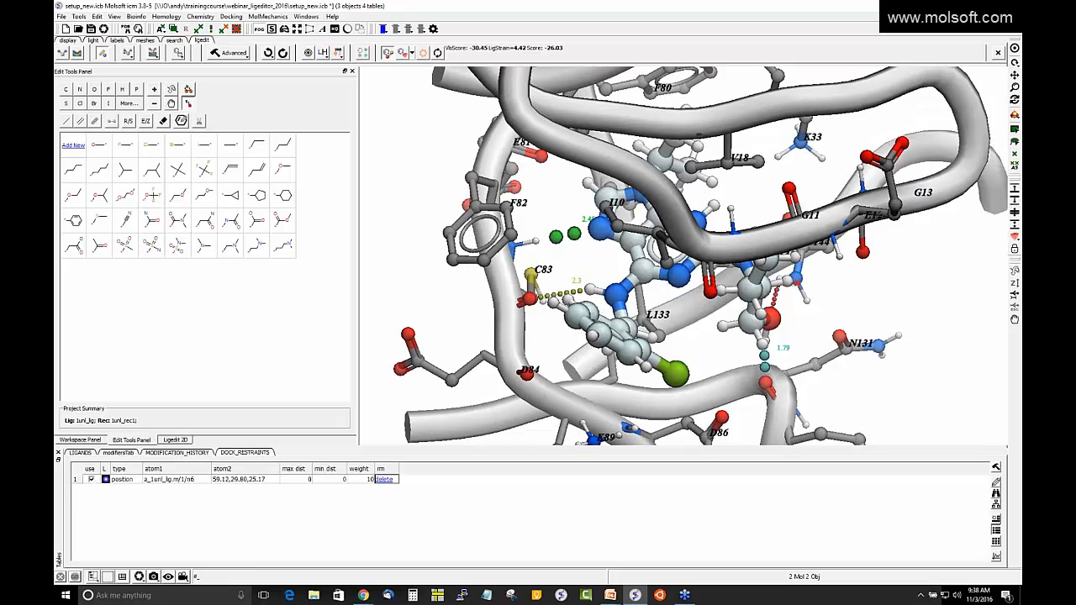
Step: Add a distance restraint between ligand nitrogen n4 and the C83 backbone hydrogen hn, with a maximum distance of 3
click(188, 93)
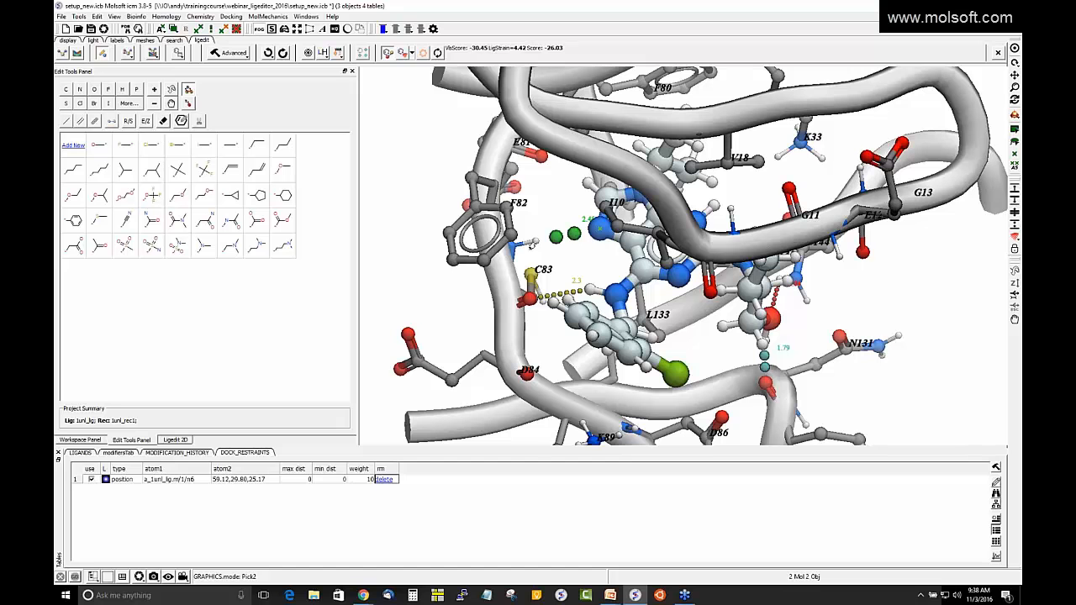
click(533, 243)
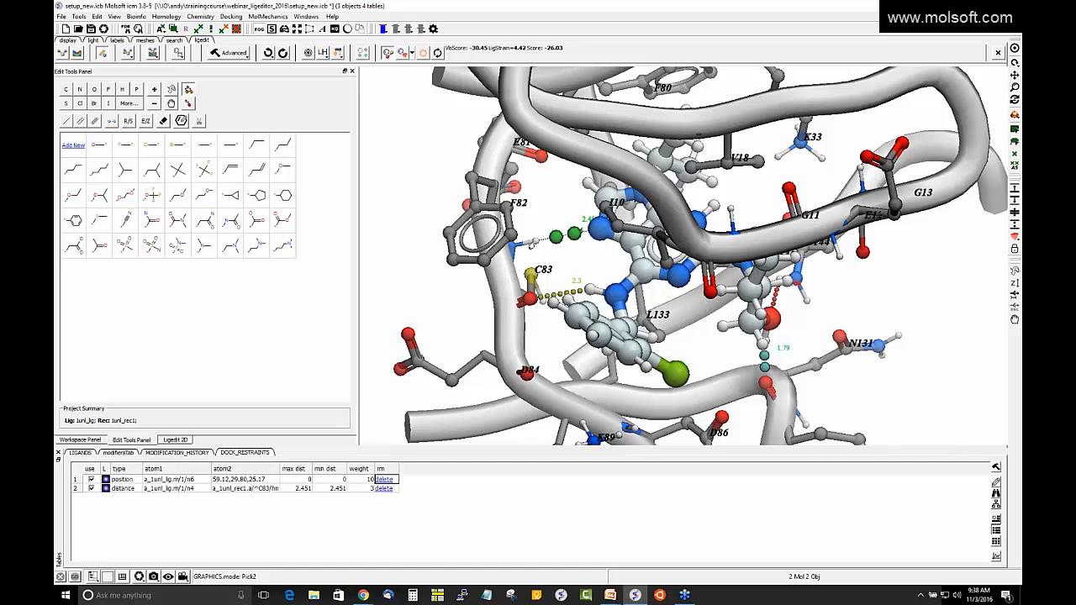
double_click(298, 489)
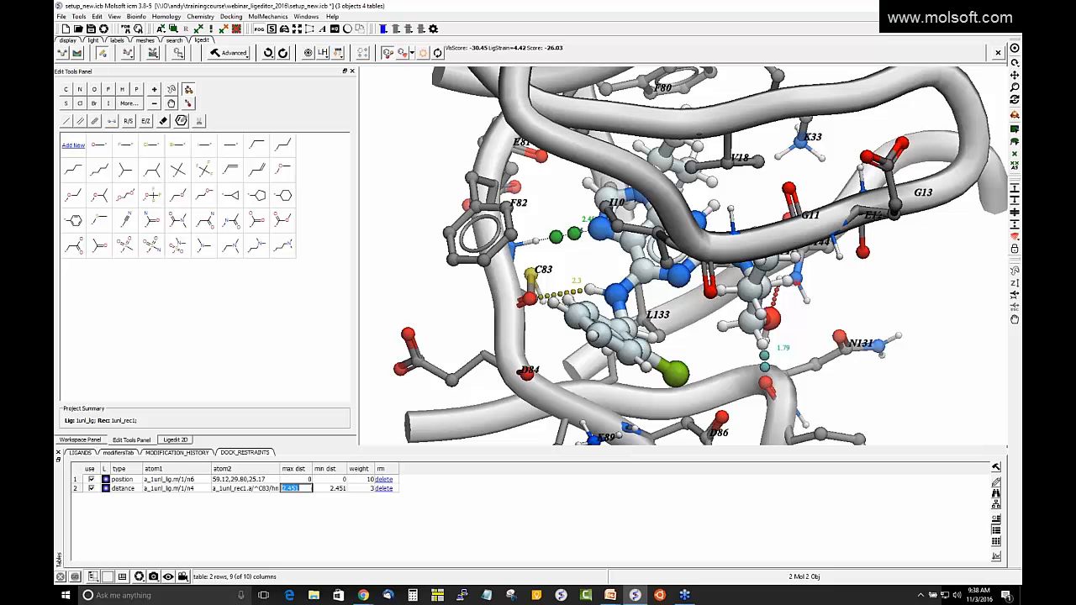
key(Tab)
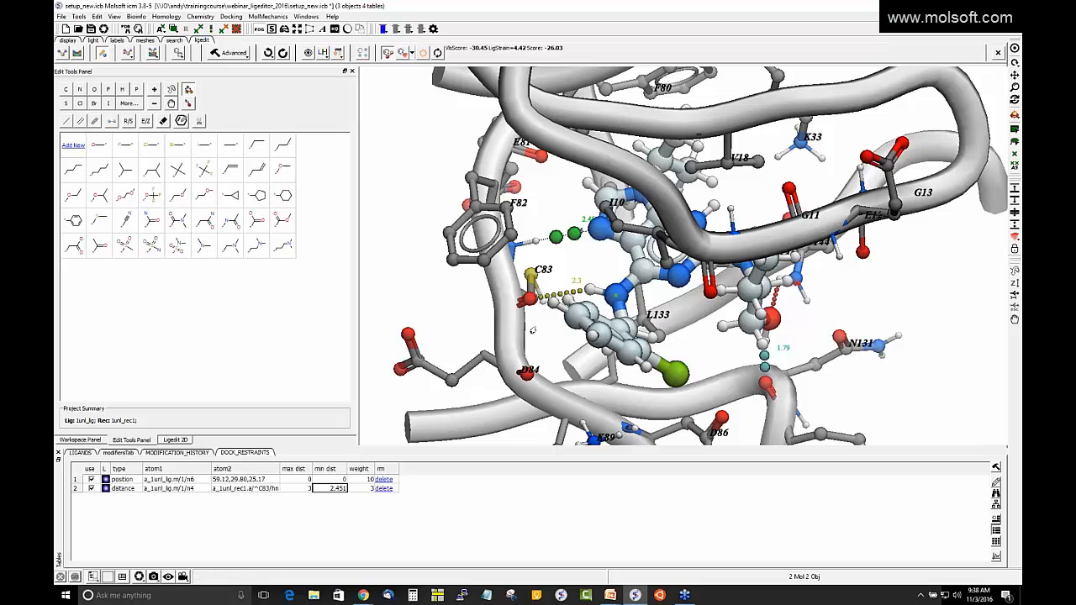
Step: Add a distance restraint between ligand nitrogen n6 and the C83 oxygen, and delete the n6 position restraint
mouse_move(535, 340)
mouse_down()
mouse_move(540, 355)
mouse_move(532, 325)
mouse_up()
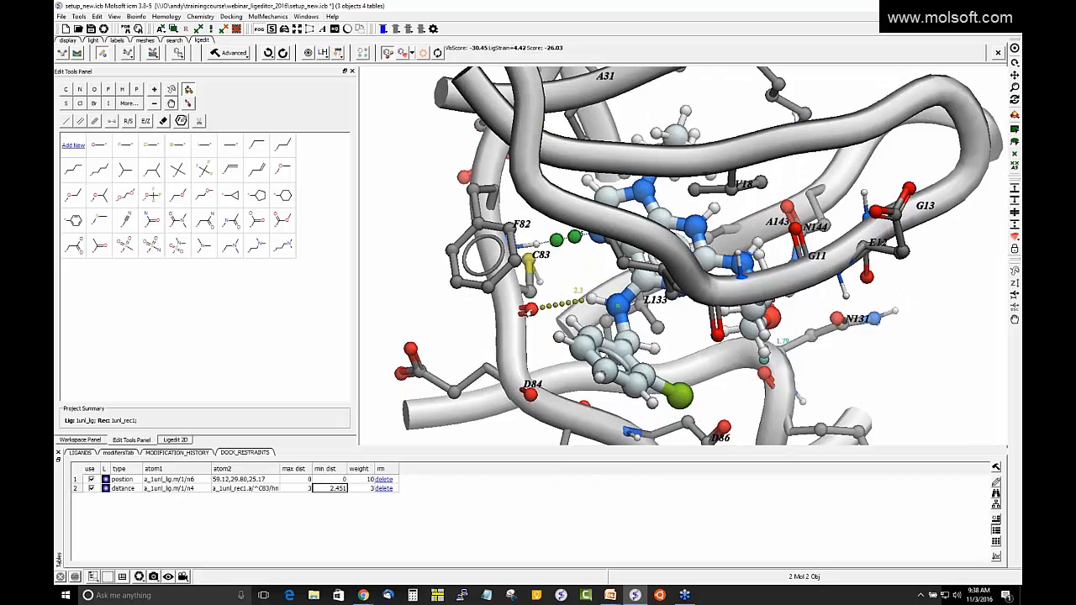
click(528, 309)
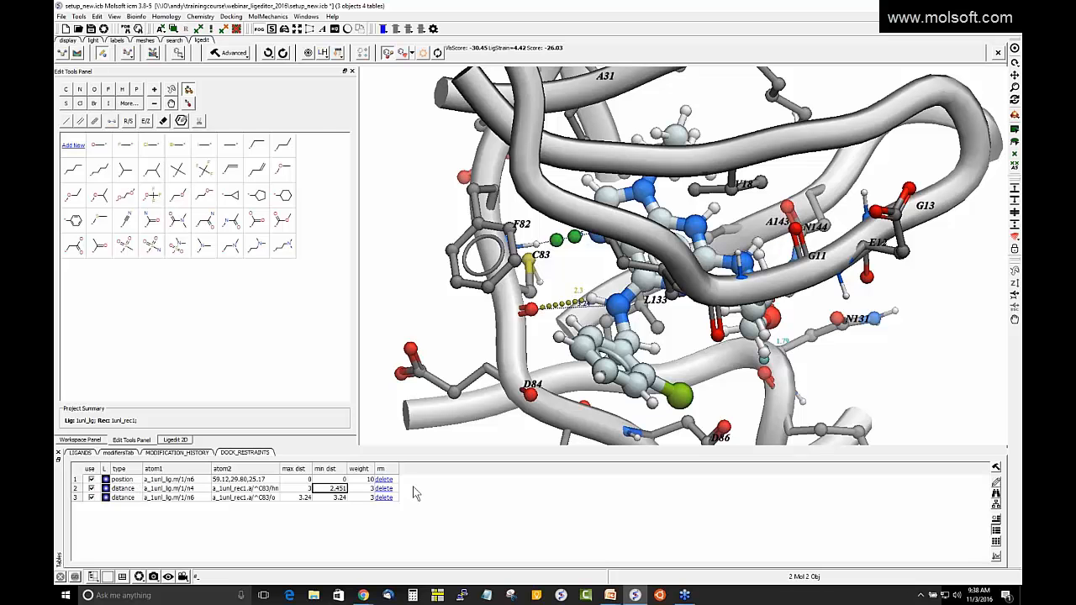
click(382, 479)
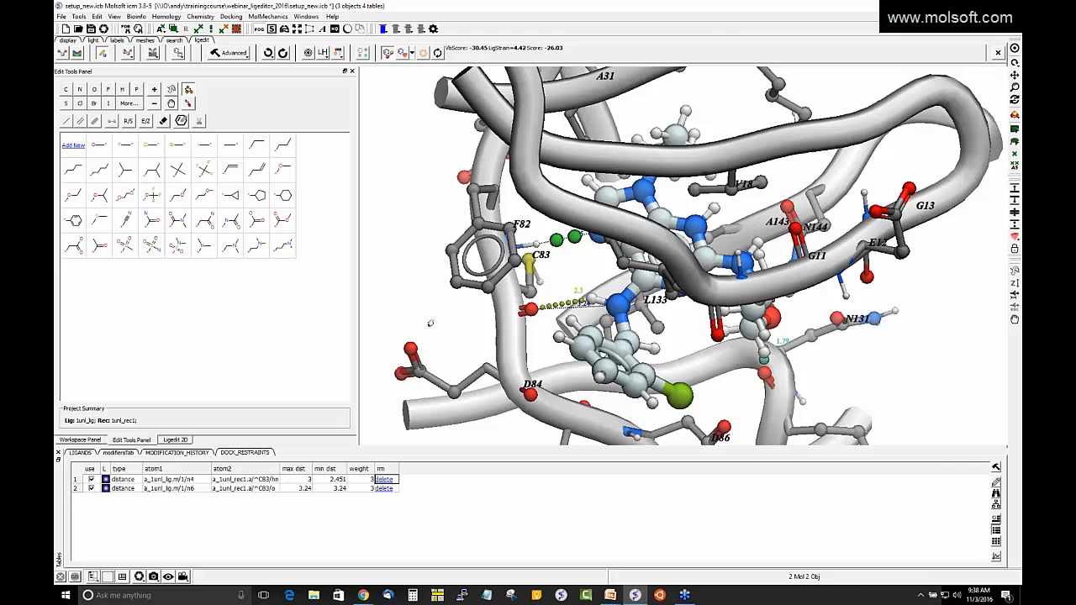
drag(430, 323, 459, 311)
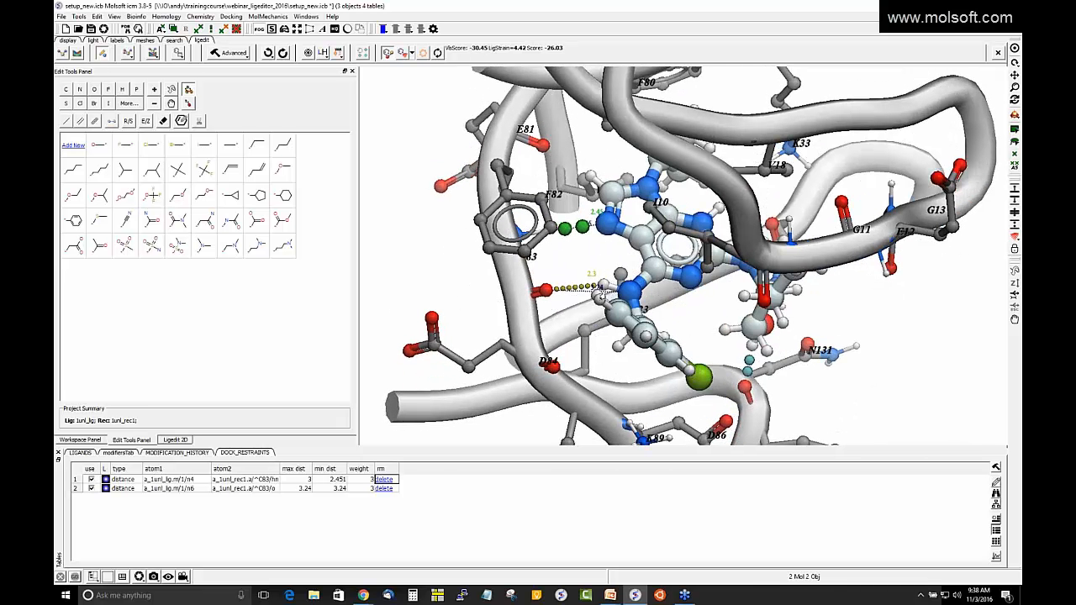
drag(447, 287, 431, 296)
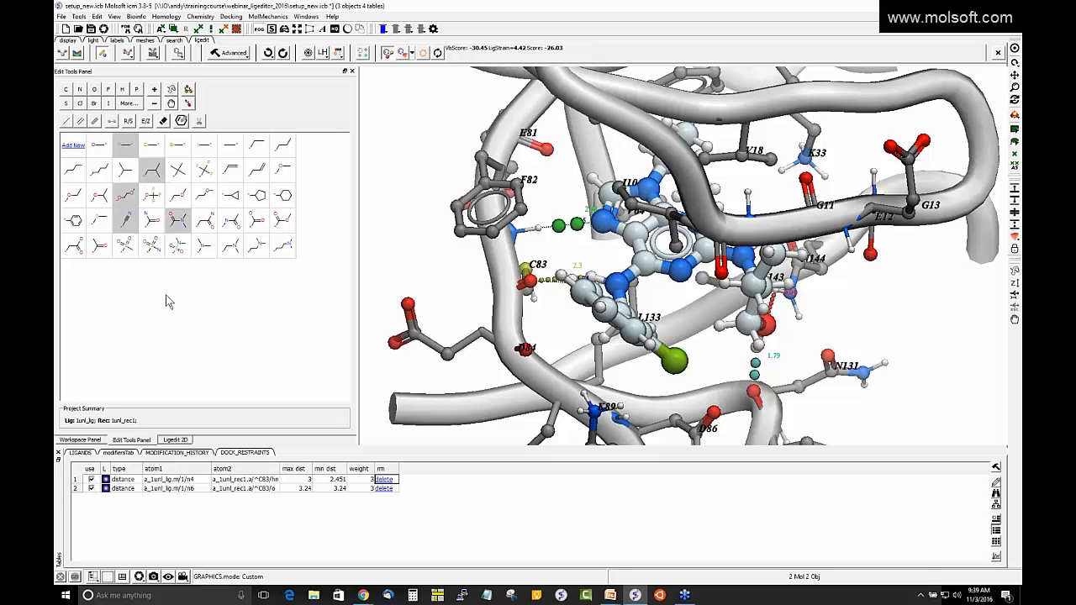
Step: Draw a butyric acid fragment (C4H8O2) in the Molecule Editor and save it as a new substituent group
click(72, 146)
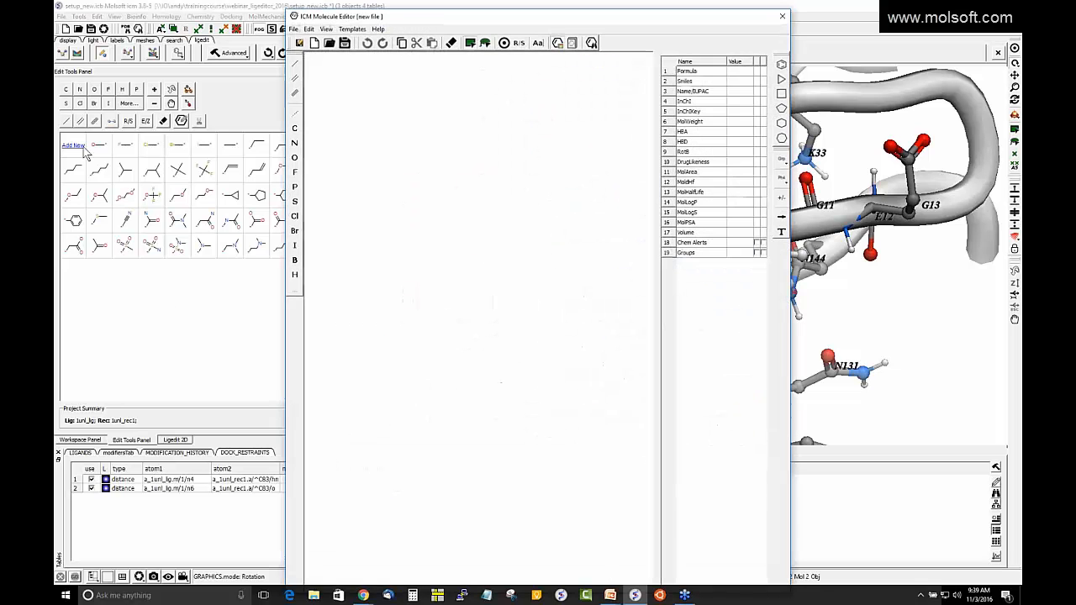
click(380, 140)
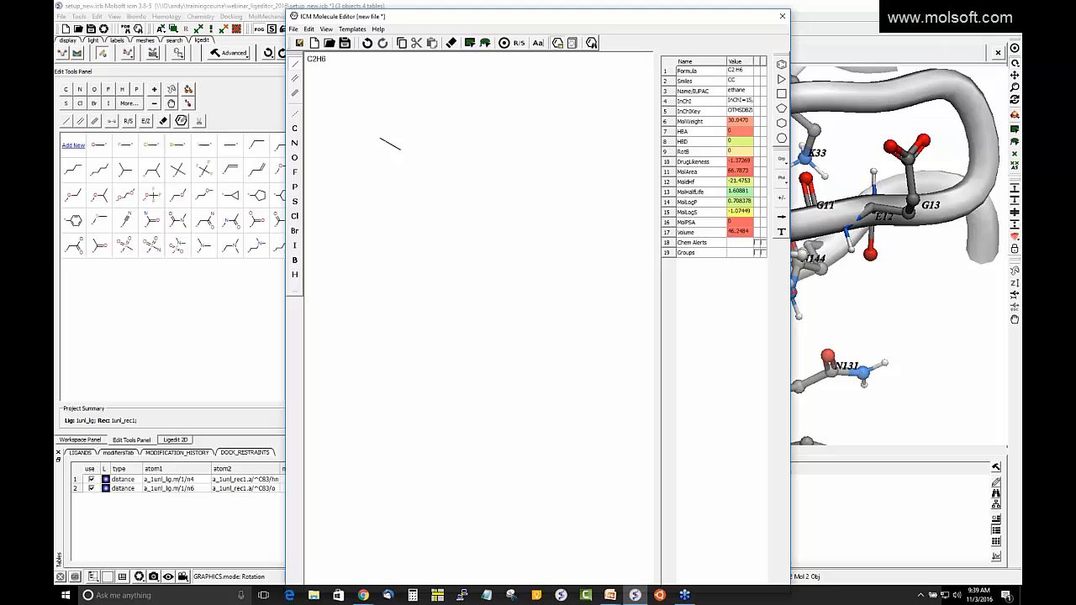
click(400, 150)
click(400, 172)
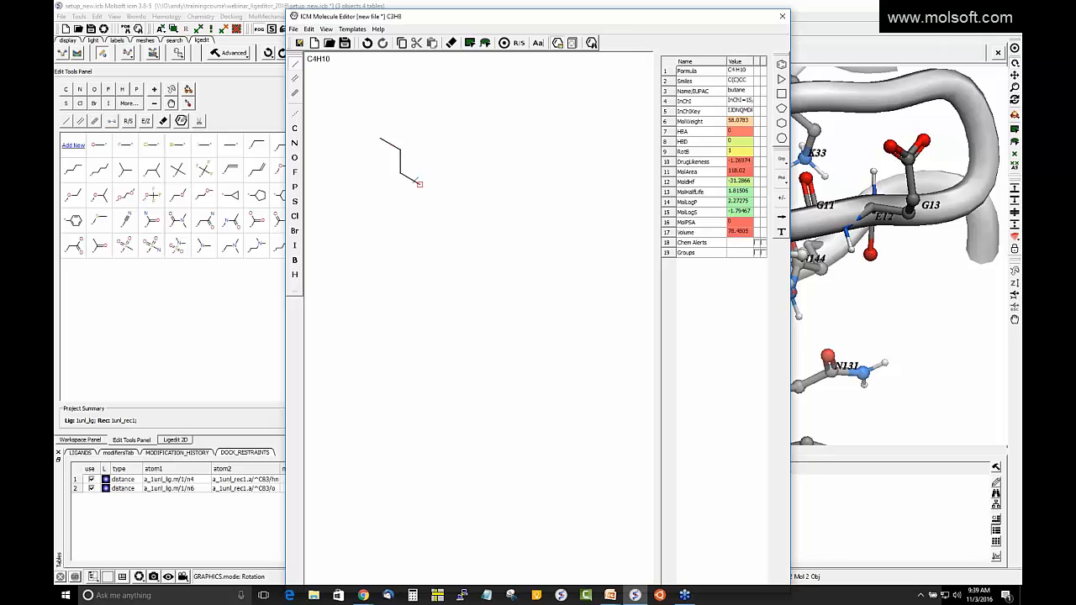
click(419, 184)
click(420, 184)
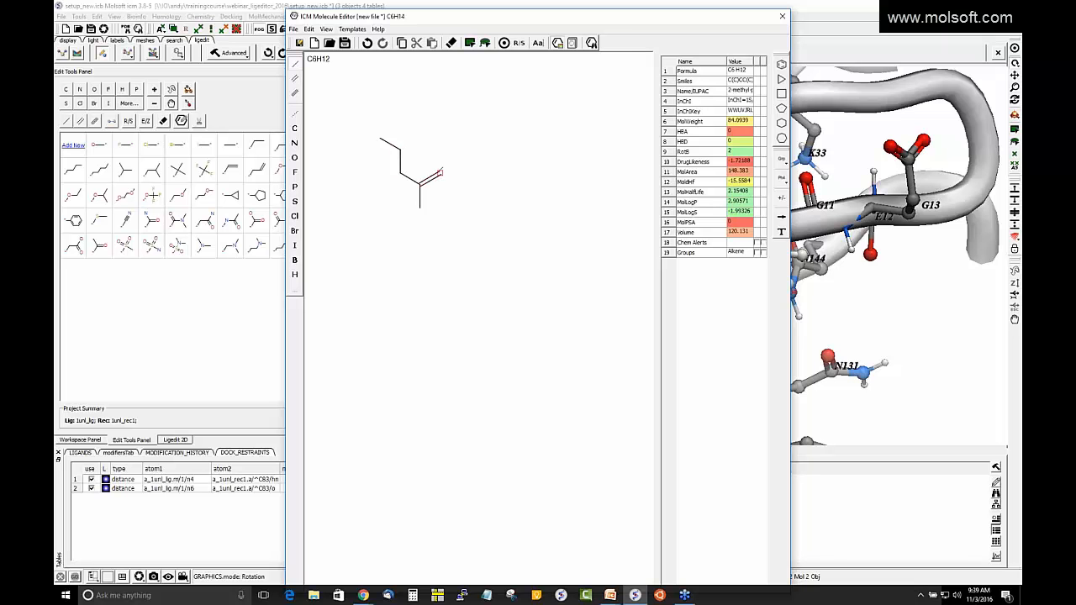
click(419, 206)
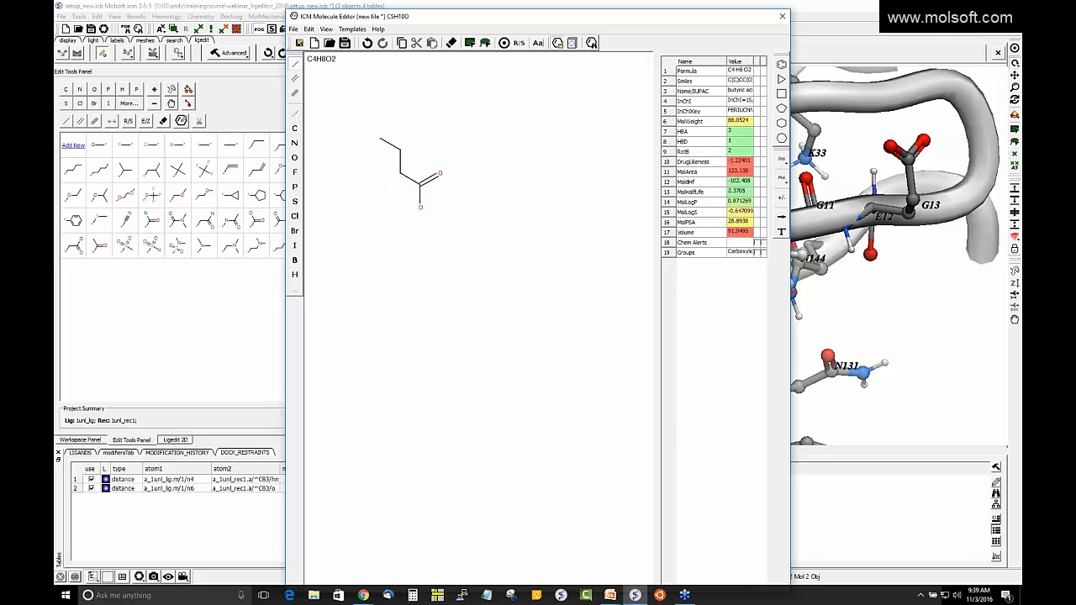
click(781, 17)
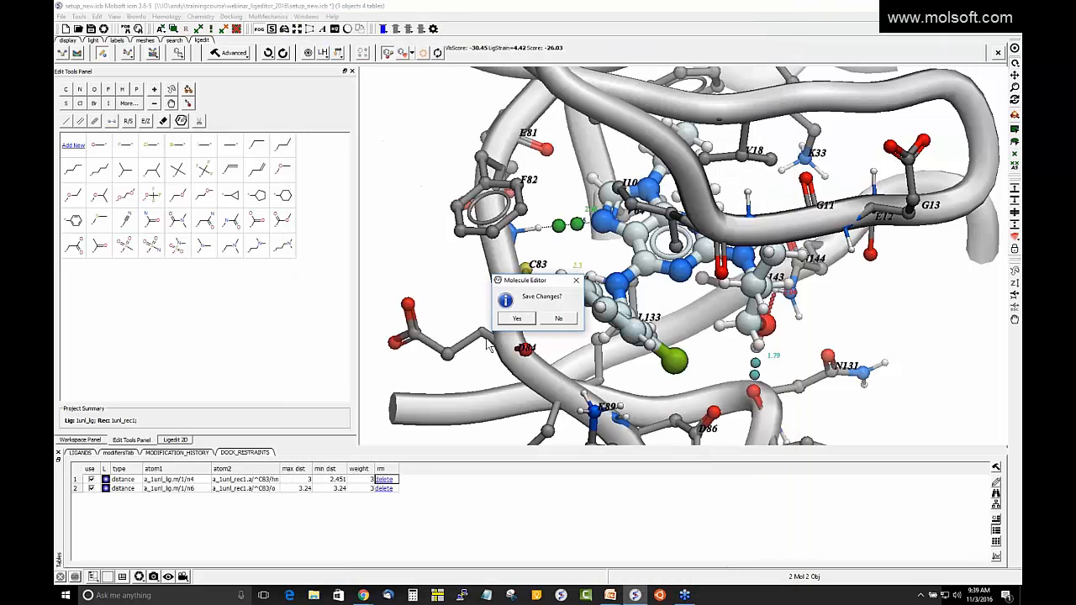
click(510, 320)
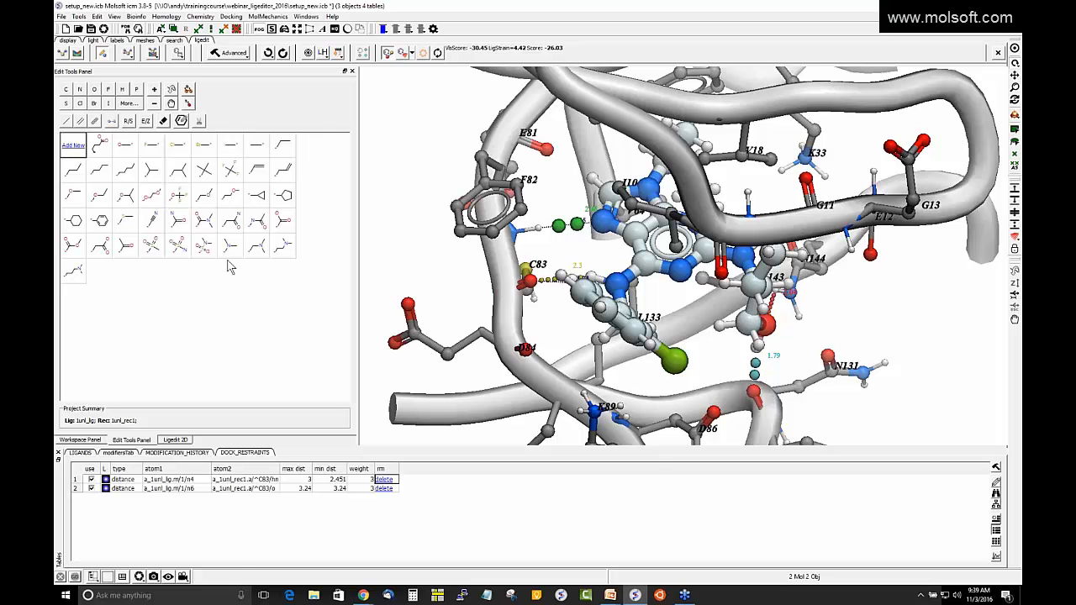
Step: Reopen the new butyric acid group, check its terminal carbon's attachment point option, and close the editor without saving
right_click(103, 150)
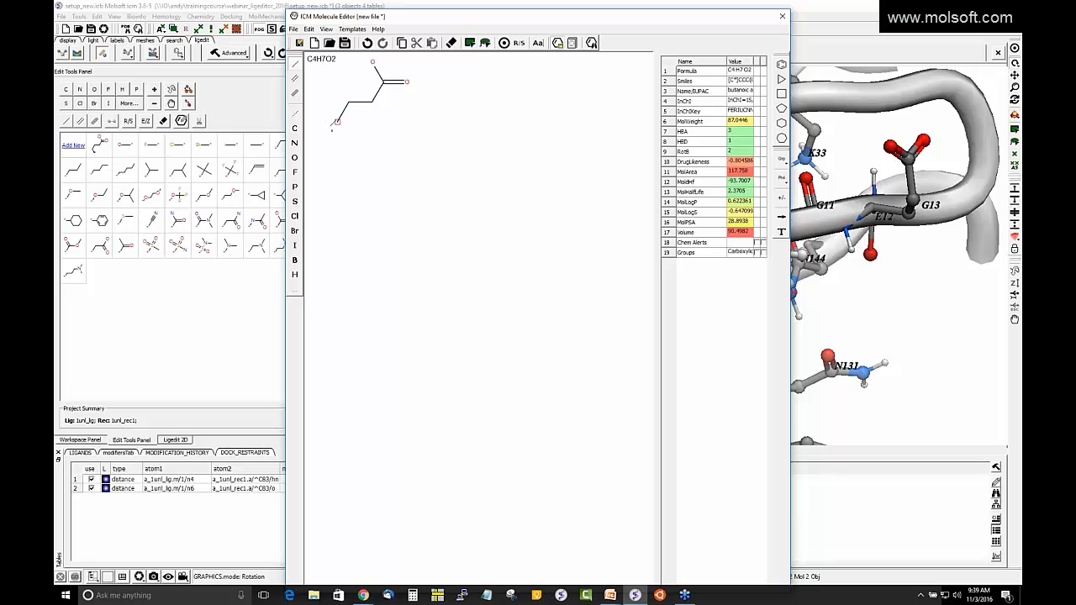
right_click(337, 122)
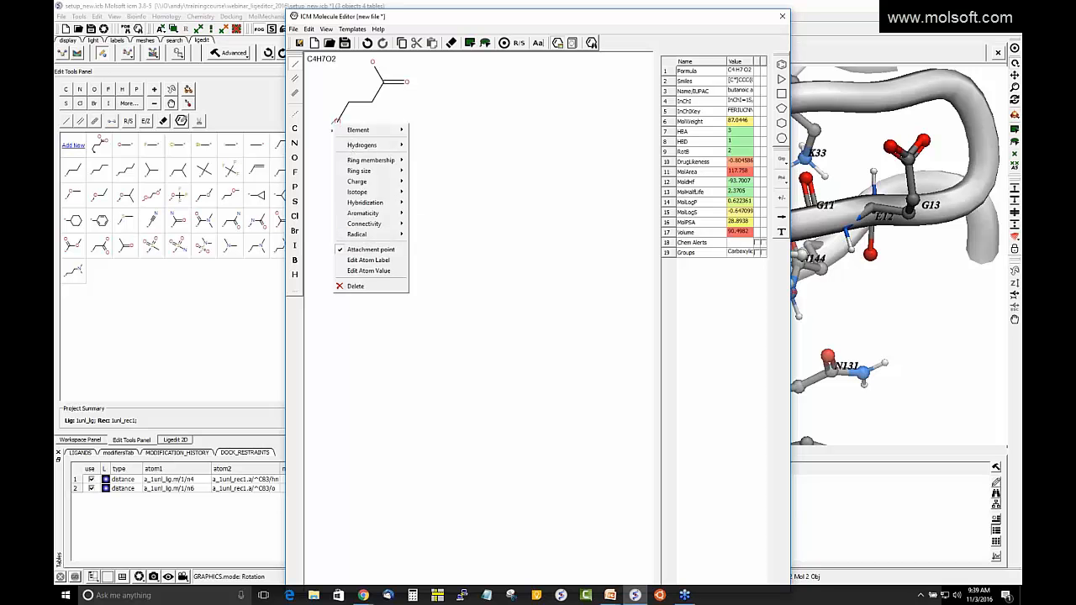
click(782, 18)
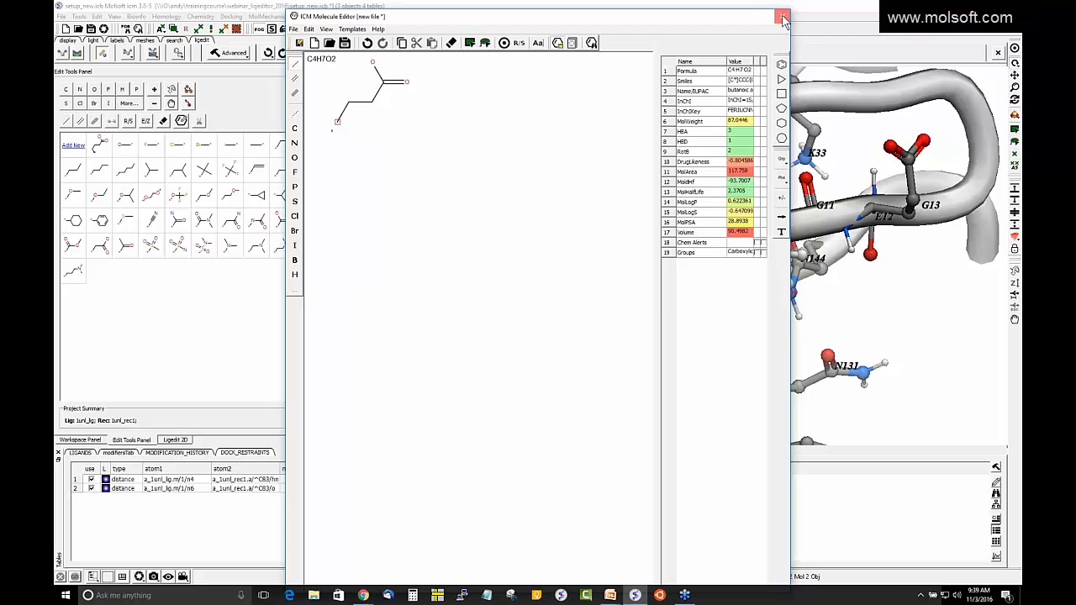
click(782, 18)
click(562, 323)
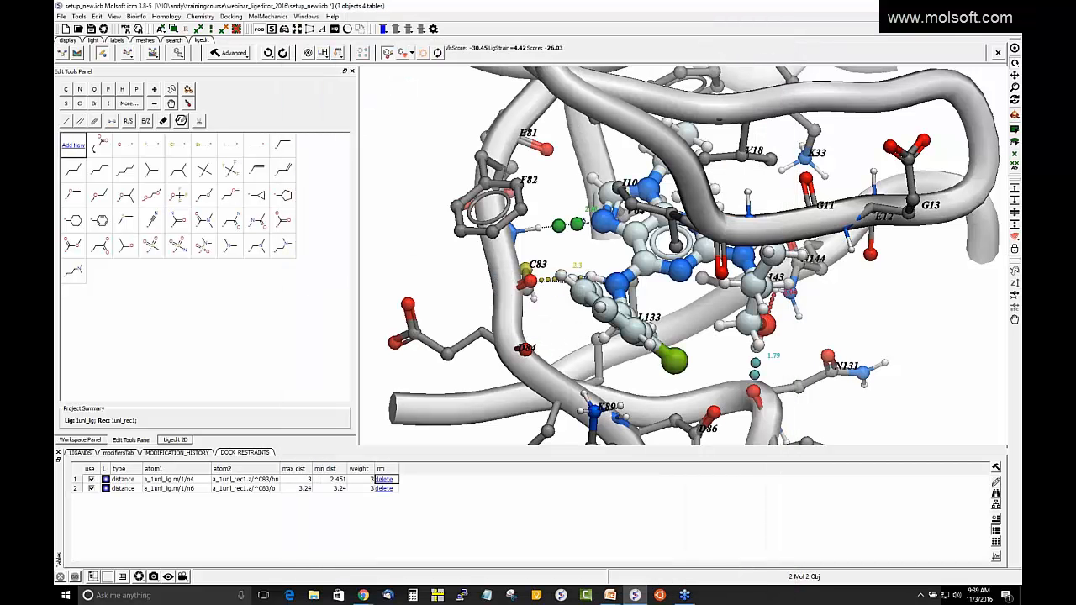
Step: Examine the Find Group options with a ligand atom picked, switch to Use External Table, and cancel the search
click(235, 54)
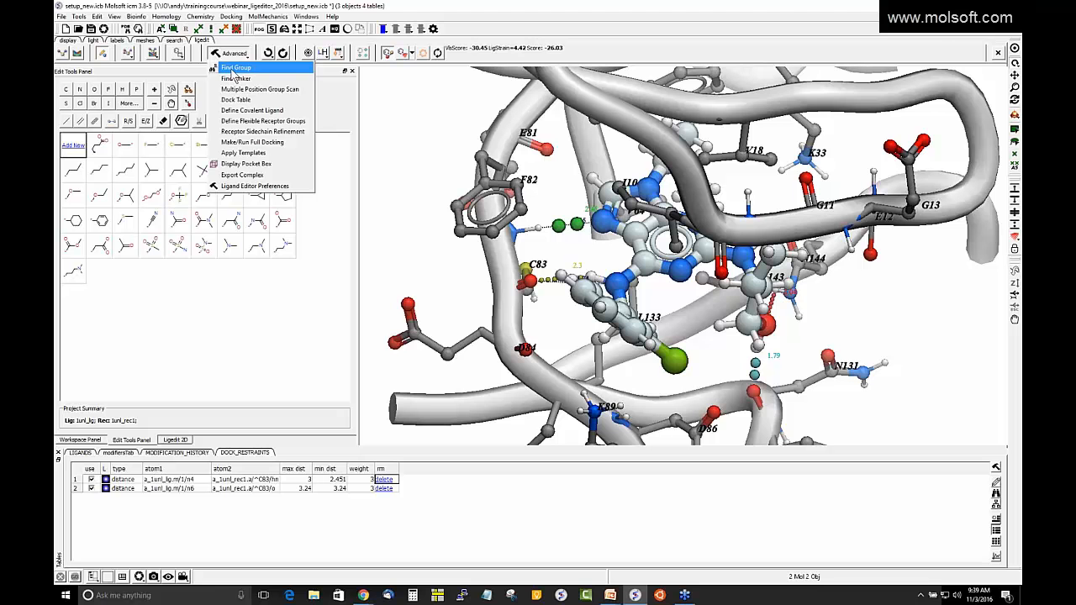
click(239, 69)
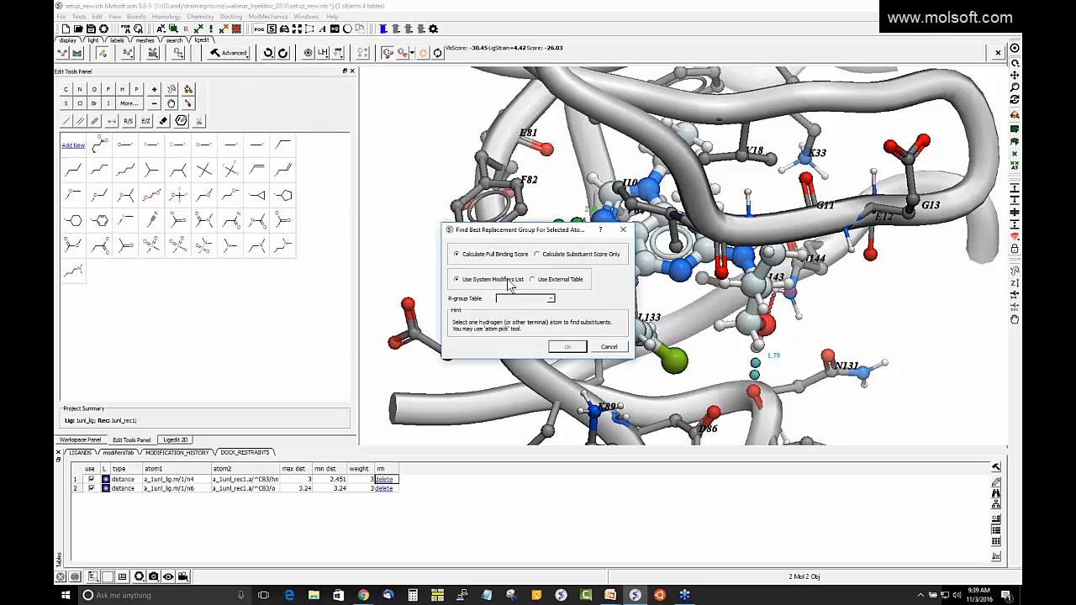
drag(515, 225, 310, 170)
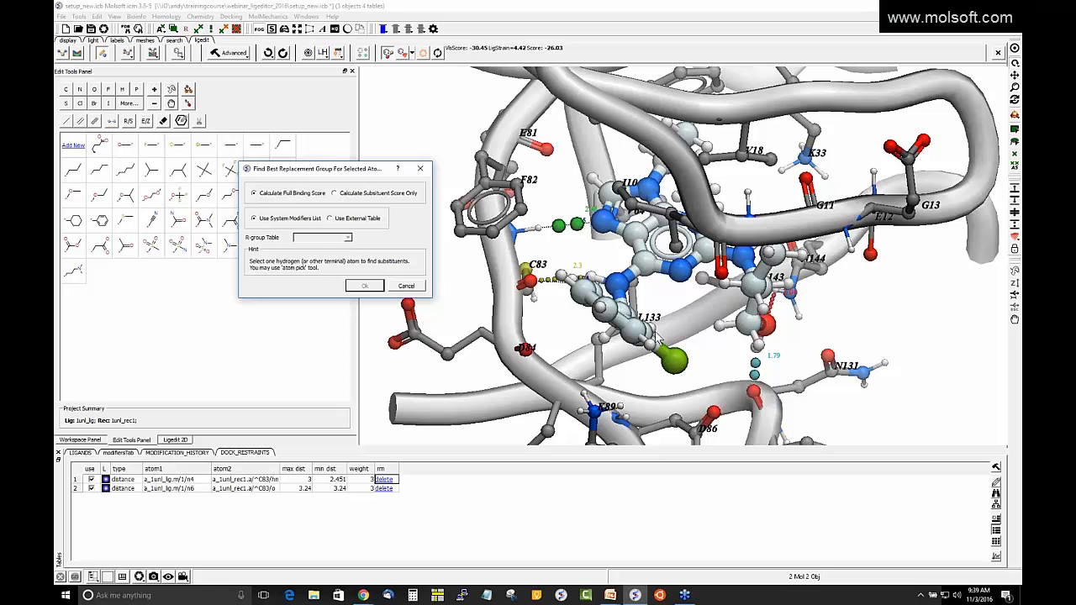
click(1014, 155)
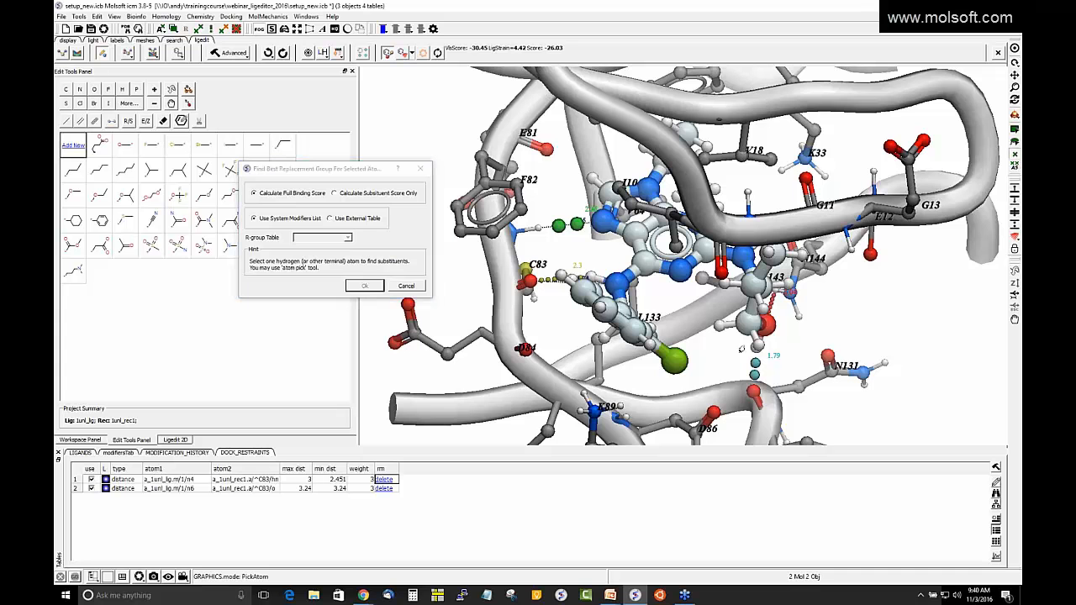
click(672, 374)
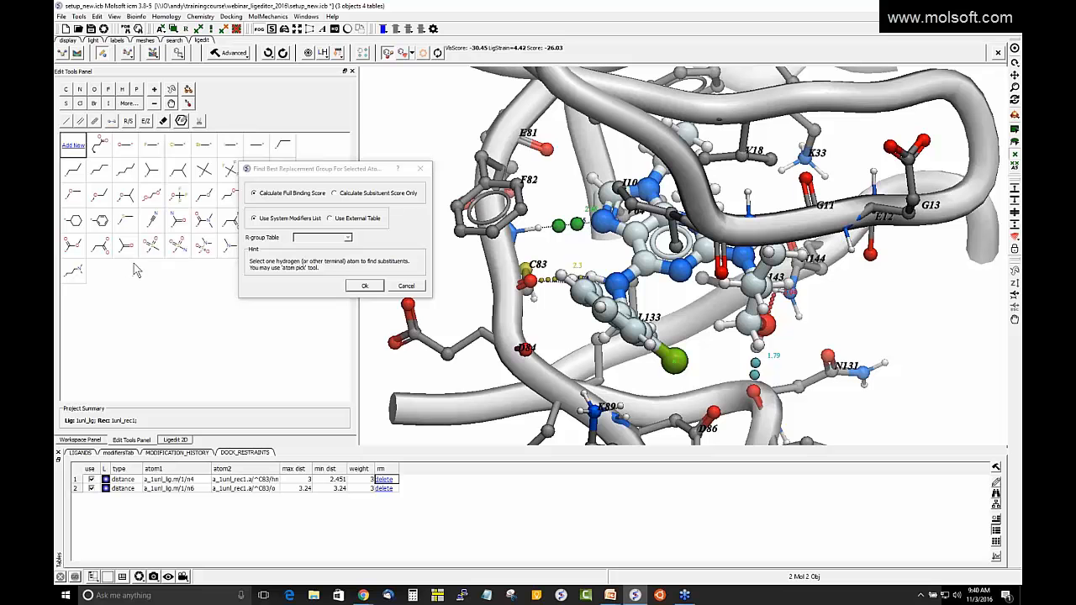
click(332, 219)
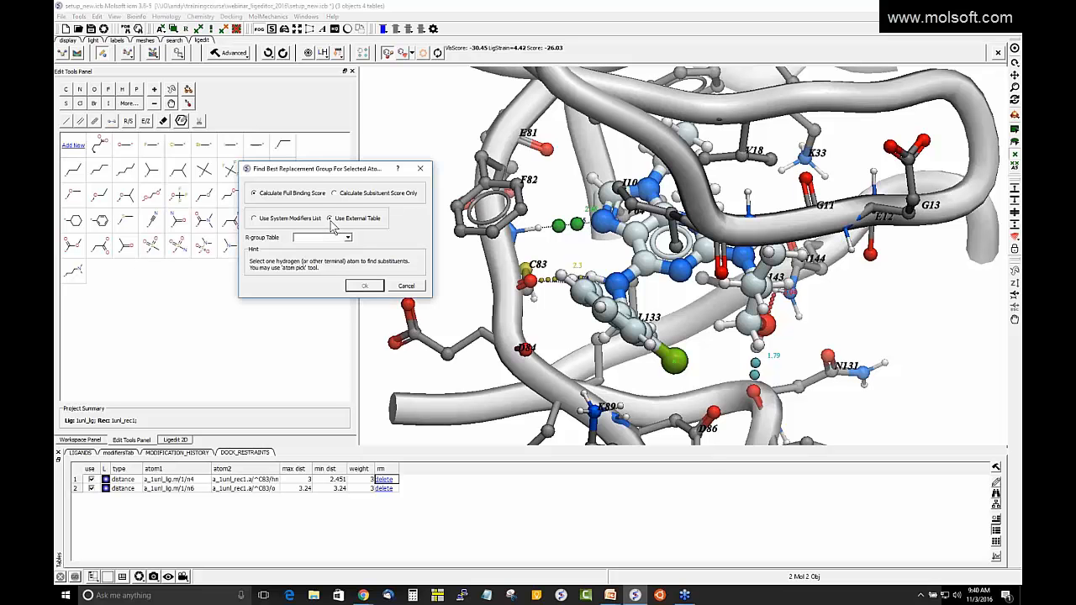
click(347, 238)
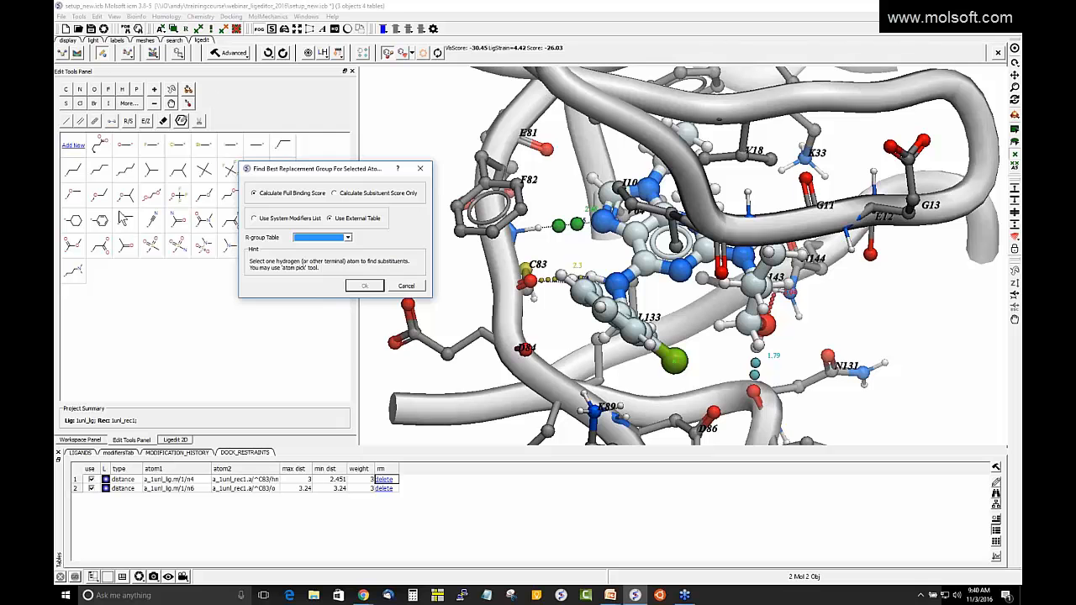
click(410, 286)
Step: Open a Multiple Position Group Scan and select two neighbouring R-groups in its enlarged group list
click(239, 54)
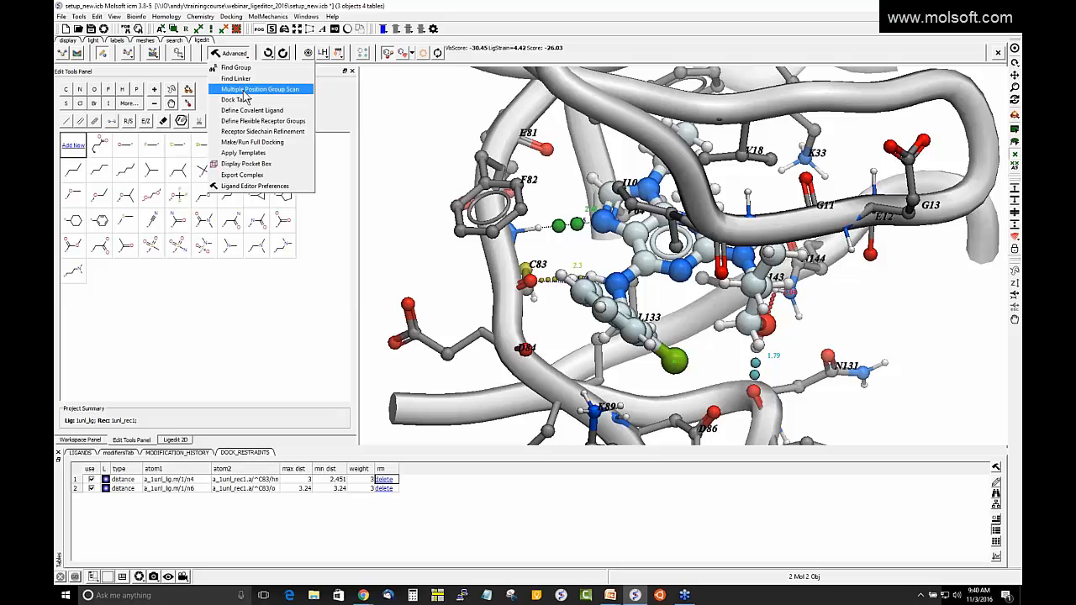
click(244, 90)
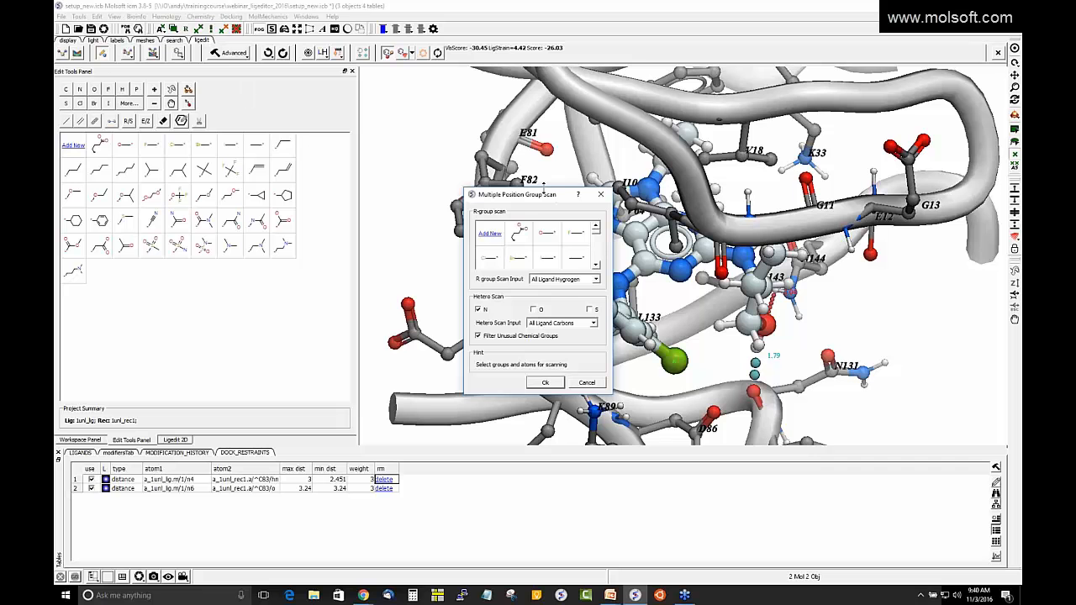
drag(543, 186, 545, 108)
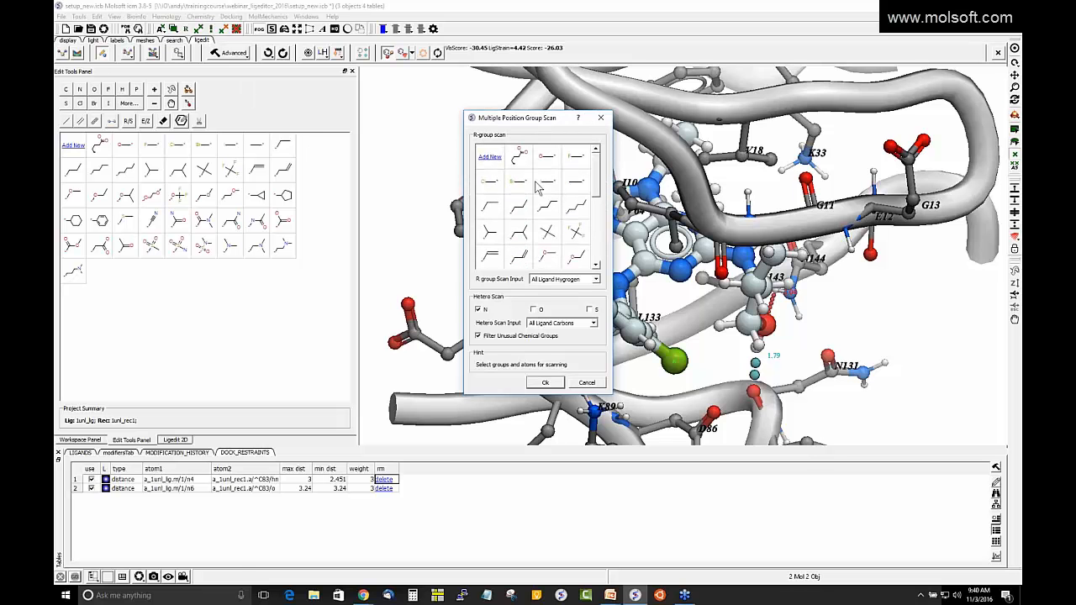
click(544, 213)
click(555, 188)
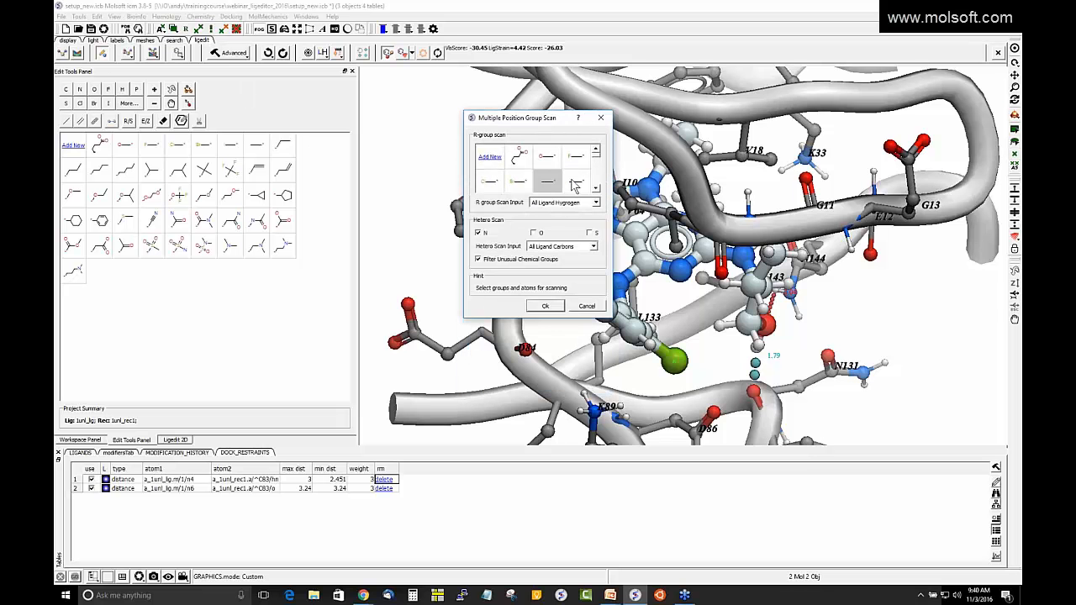
ctrl+click(576, 185)
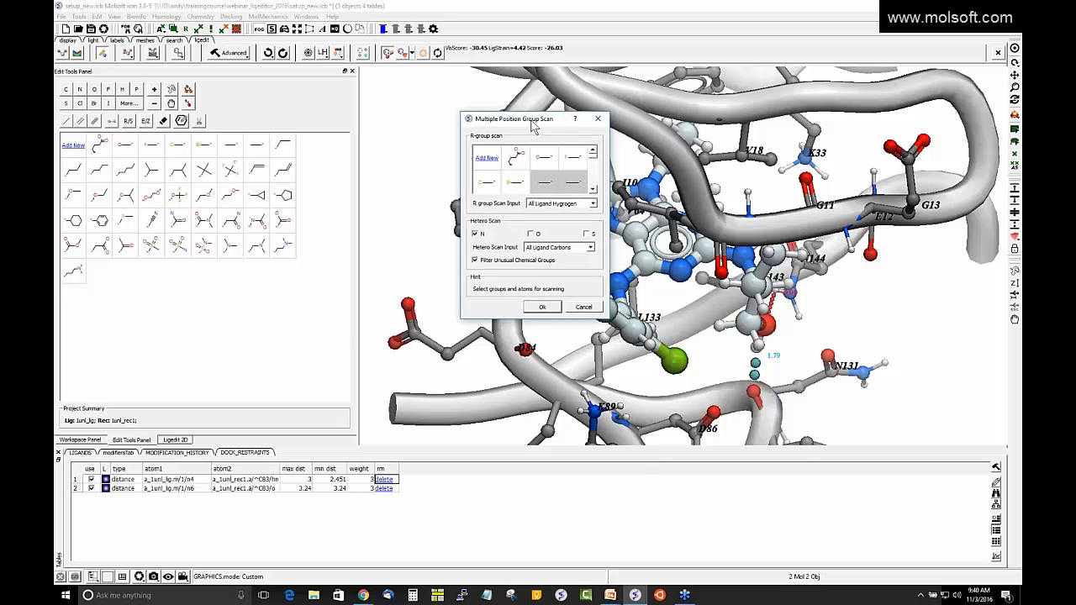
drag(517, 118, 318, 122)
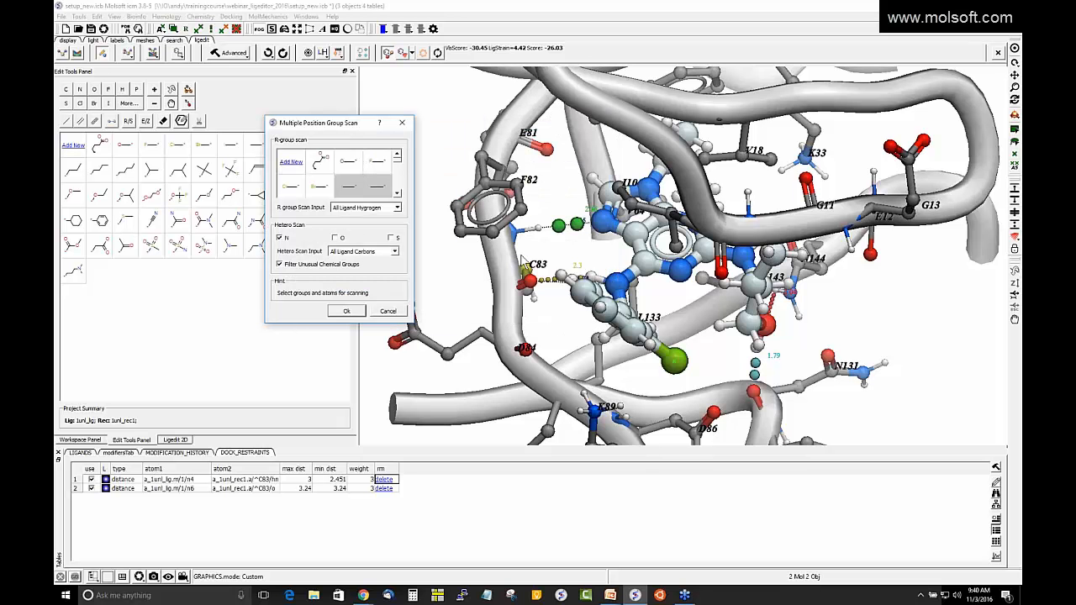
Step: Review the R-group scan input choices keeping All Ligand Hydrogen, show the modifiersTab table, and cancel the group scan
click(397, 207)
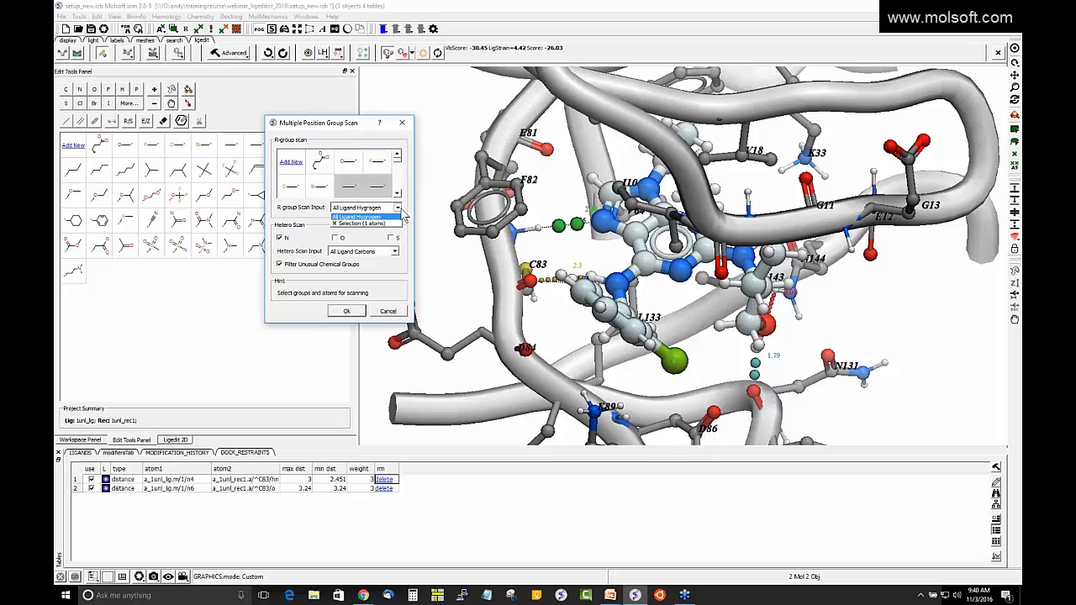
click(401, 216)
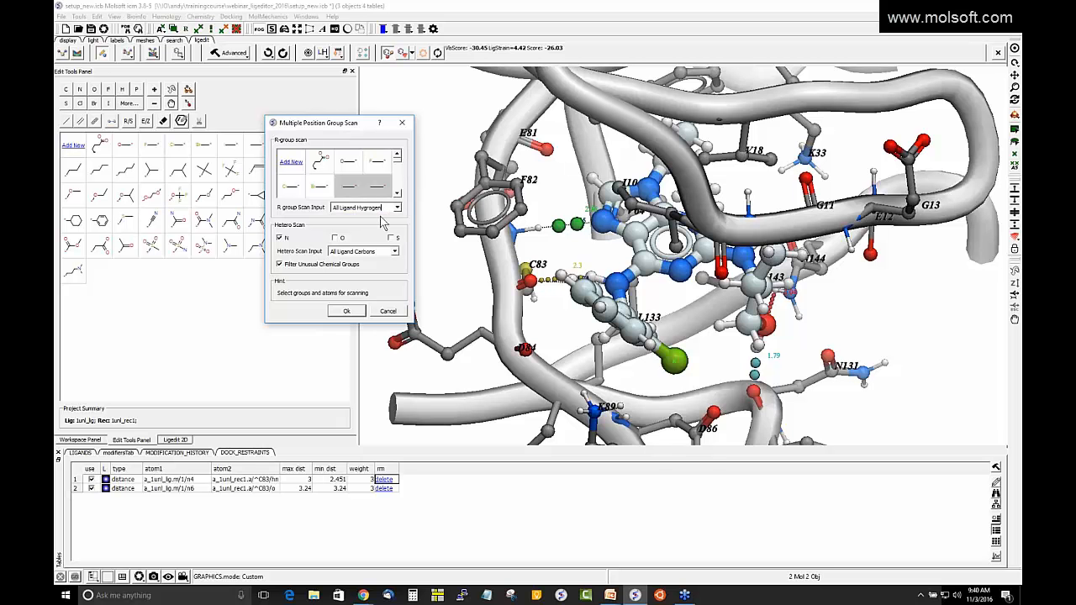
click(395, 207)
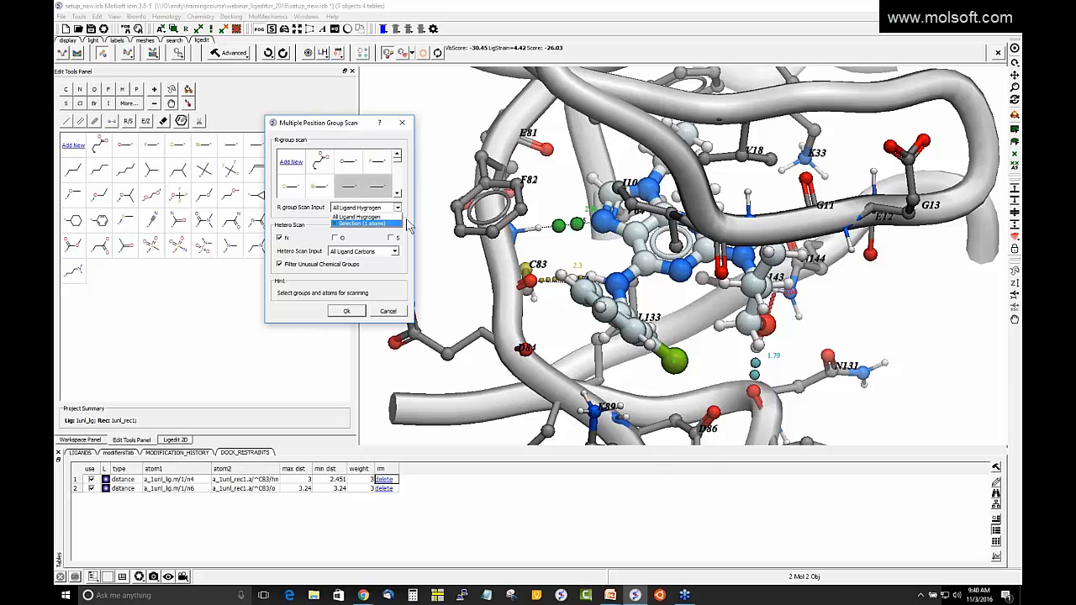
click(406, 215)
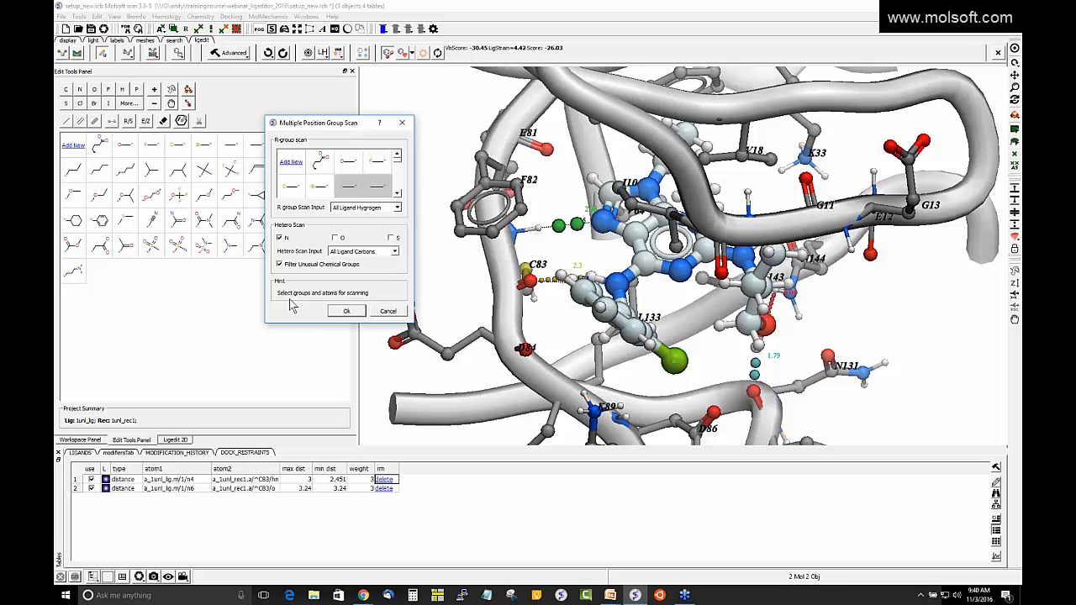
drag(296, 324, 295, 392)
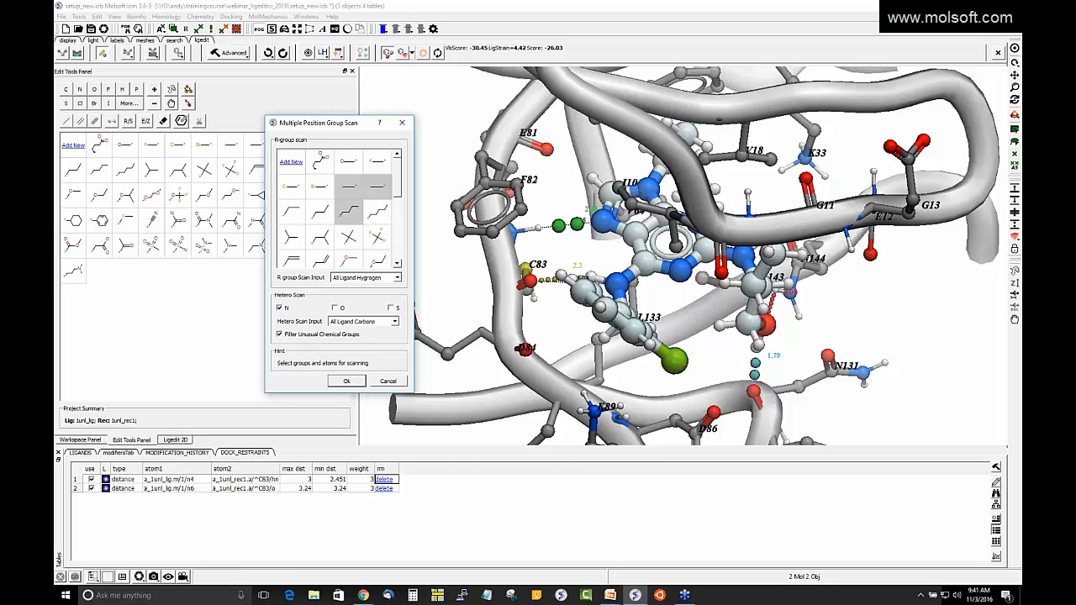
click(117, 454)
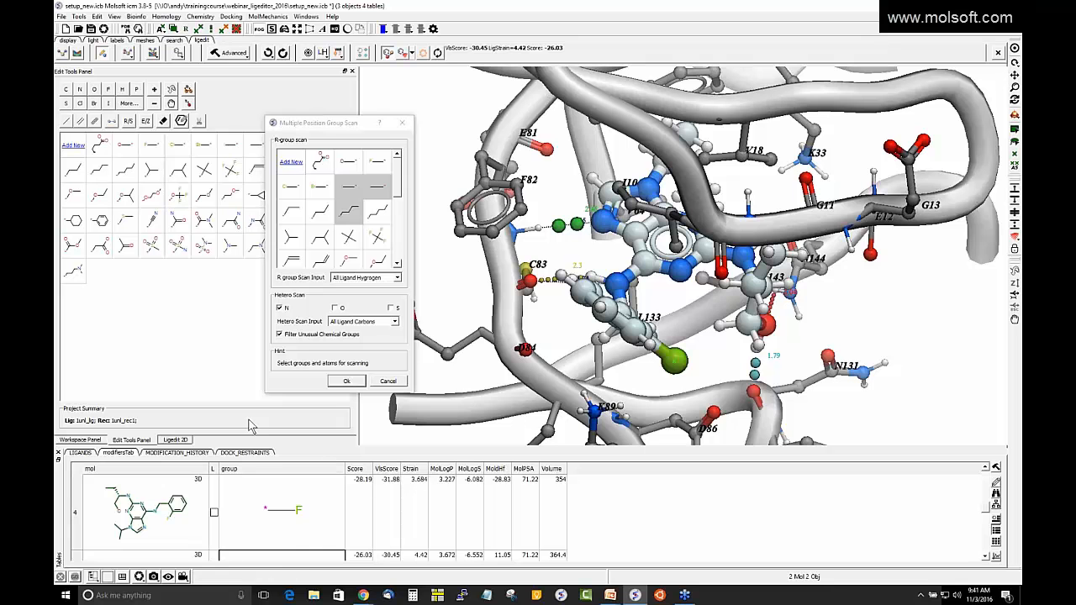
click(403, 383)
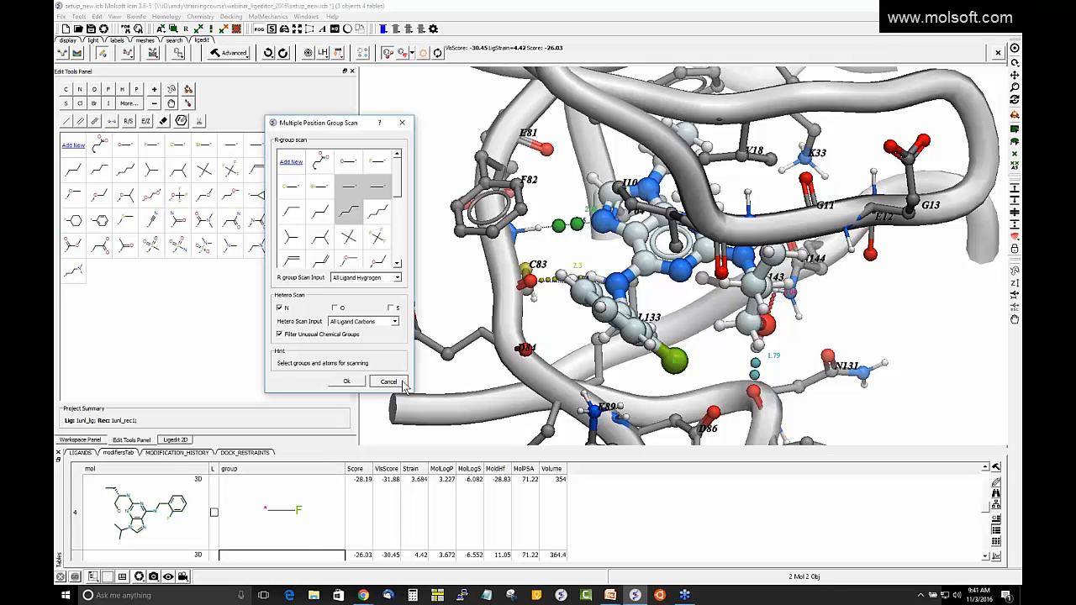
click(405, 383)
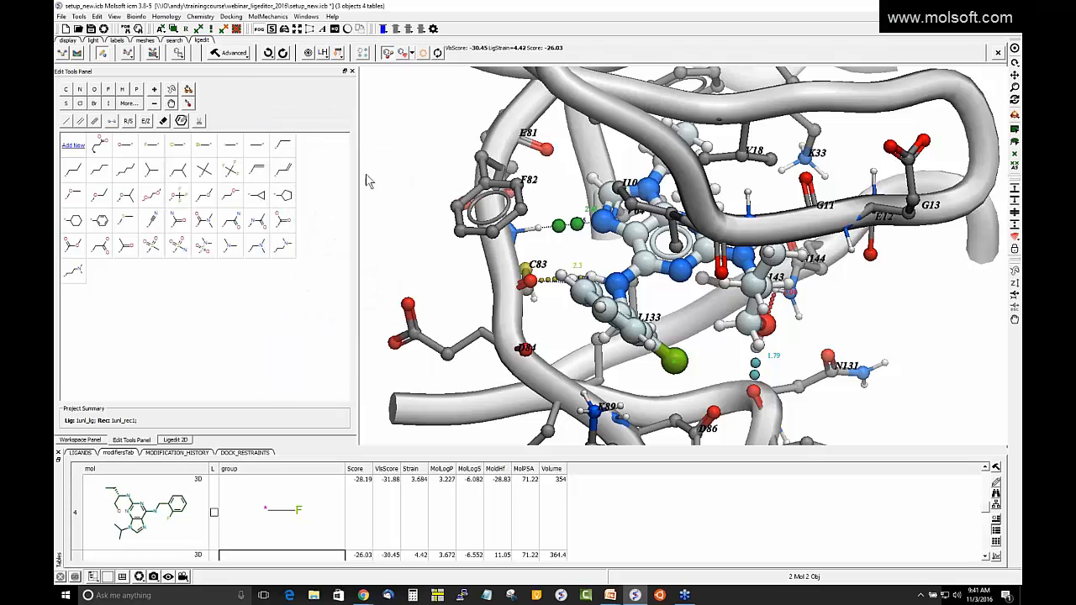
Step: Display the LIGANDS table and enlarge the table area to show more ligand rows
click(233, 53)
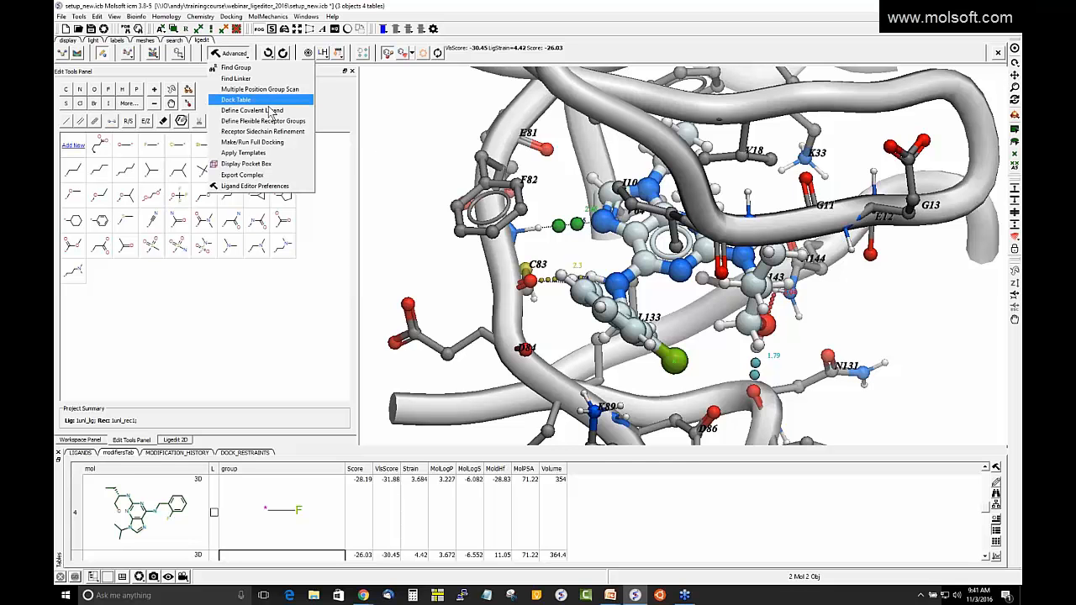
click(82, 452)
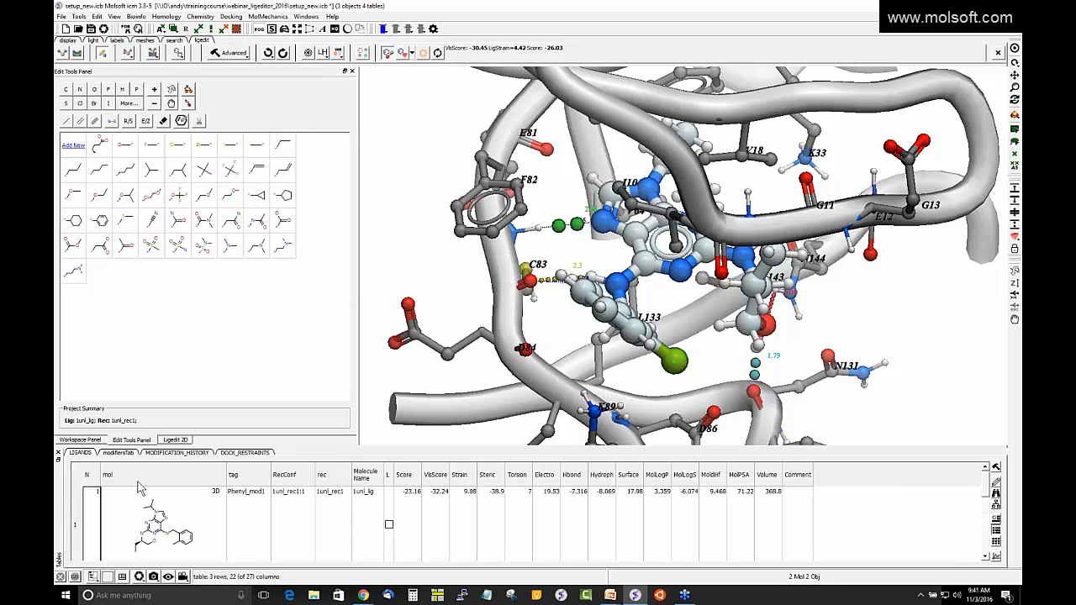
drag(309, 446, 310, 390)
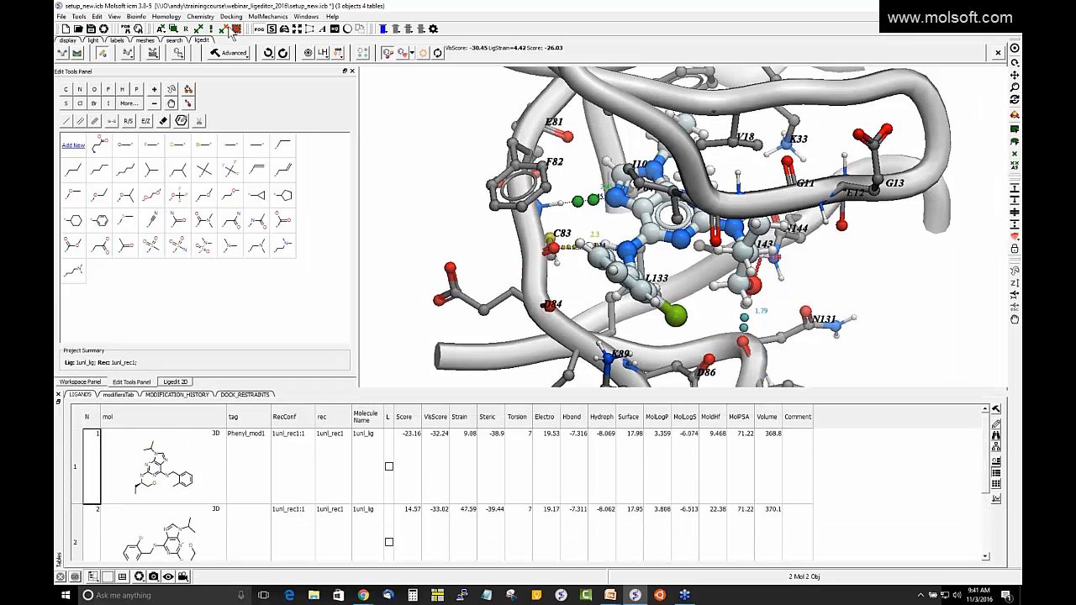
Step: Examine the Dock Table options for the LIGANDS table, including Effort and Number Of Poses to Keep
click(235, 54)
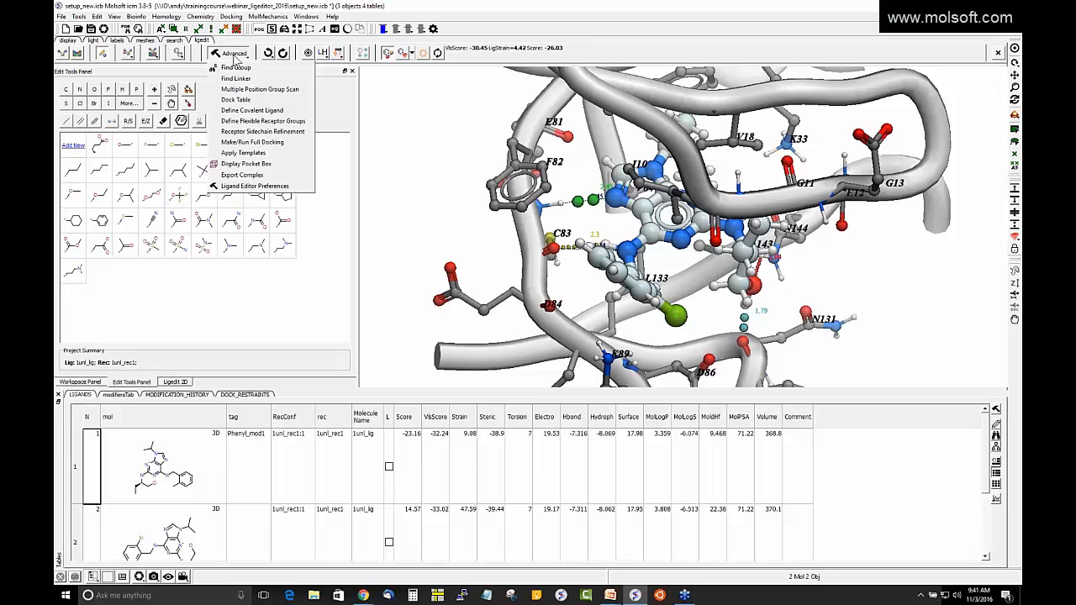
click(241, 100)
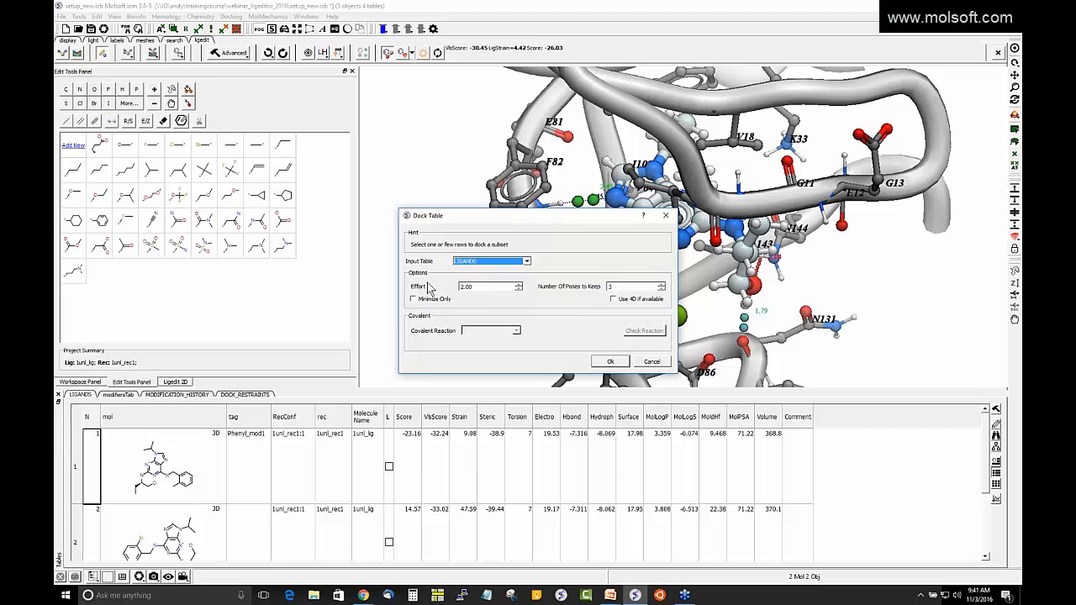
click(660, 363)
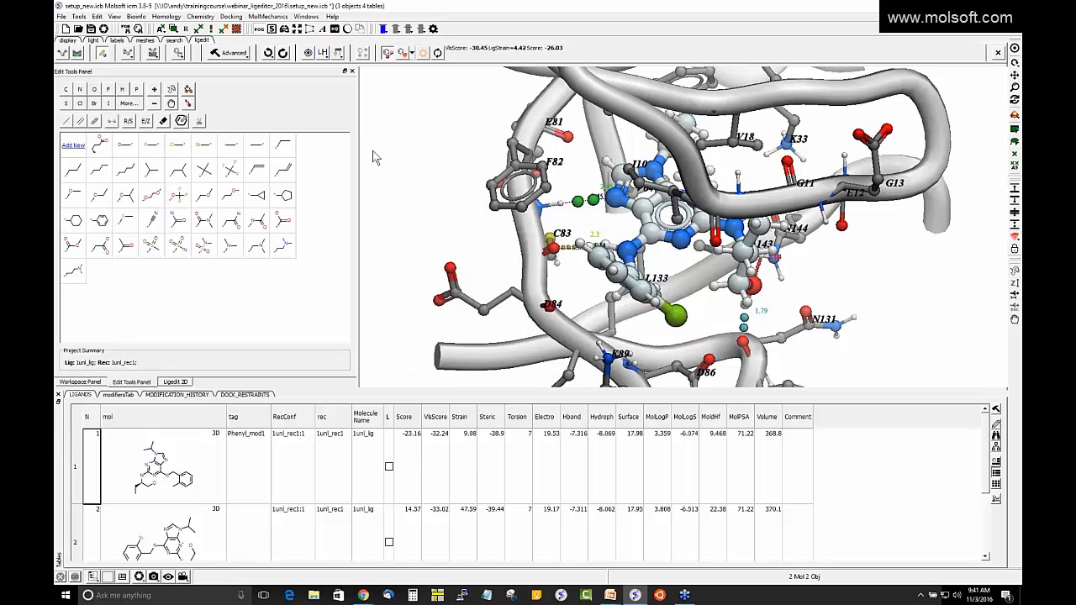
click(239, 53)
click(245, 100)
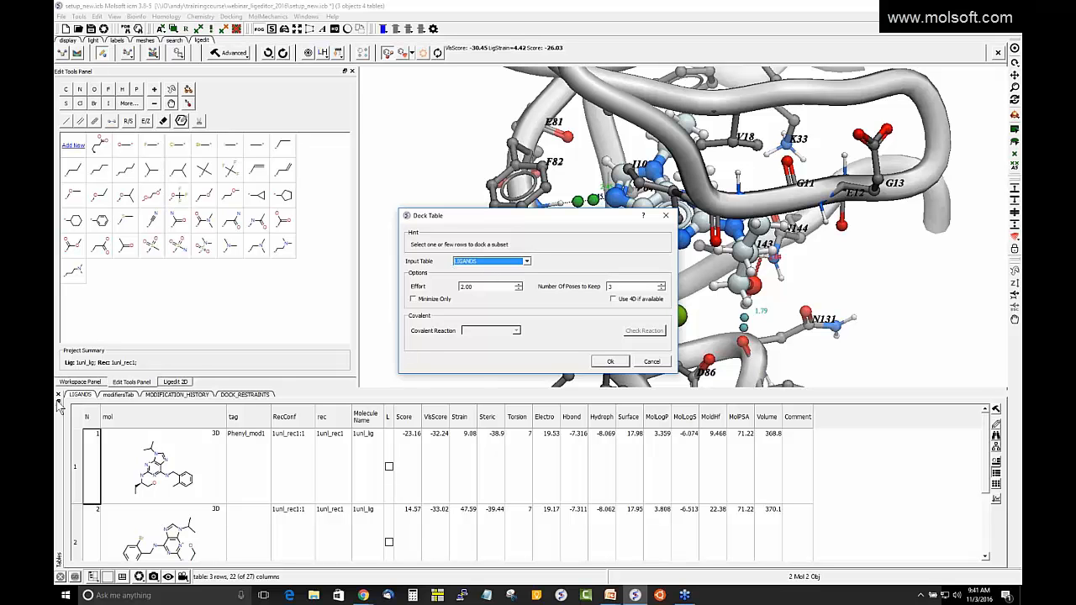
drag(481, 288, 458, 287)
click(468, 287)
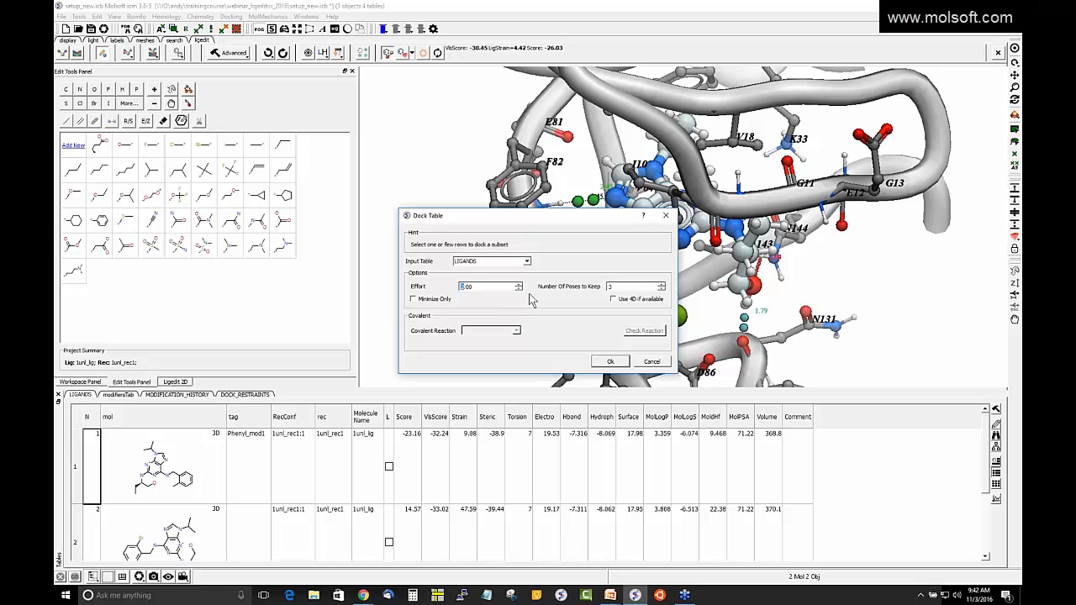
click(620, 290)
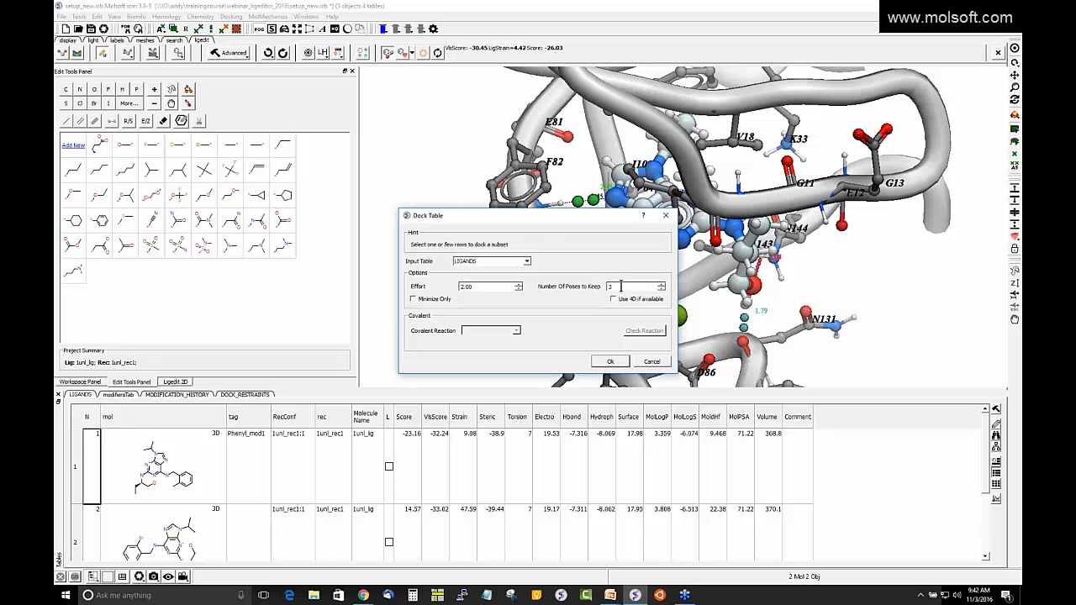
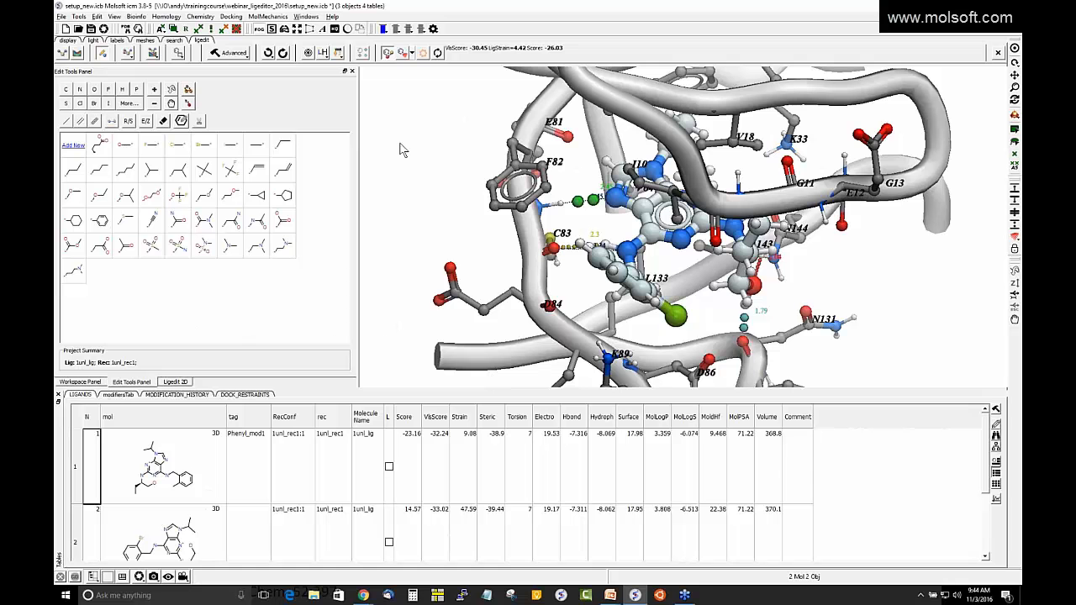
Step: Run Receptor Sidechain Refinement on the receptor with All Side Chains as the residue selection
click(235, 54)
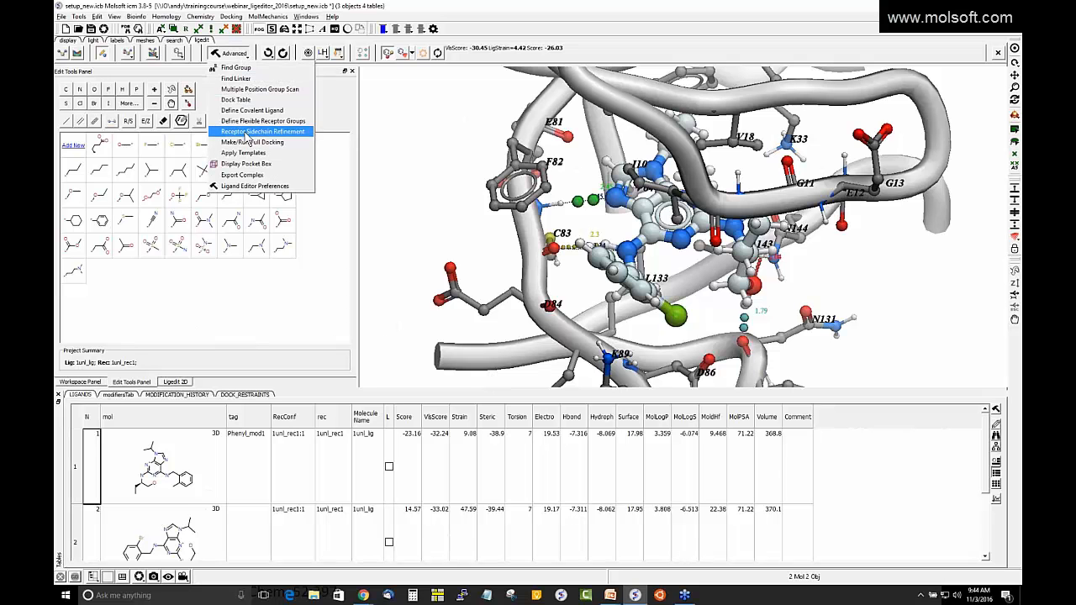
click(250, 132)
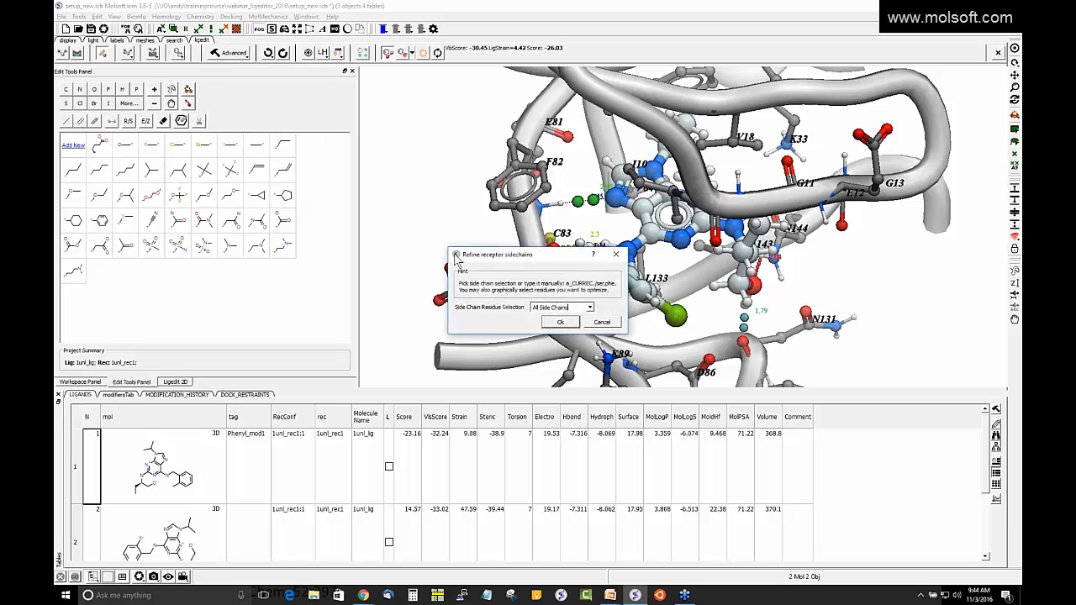
click(589, 307)
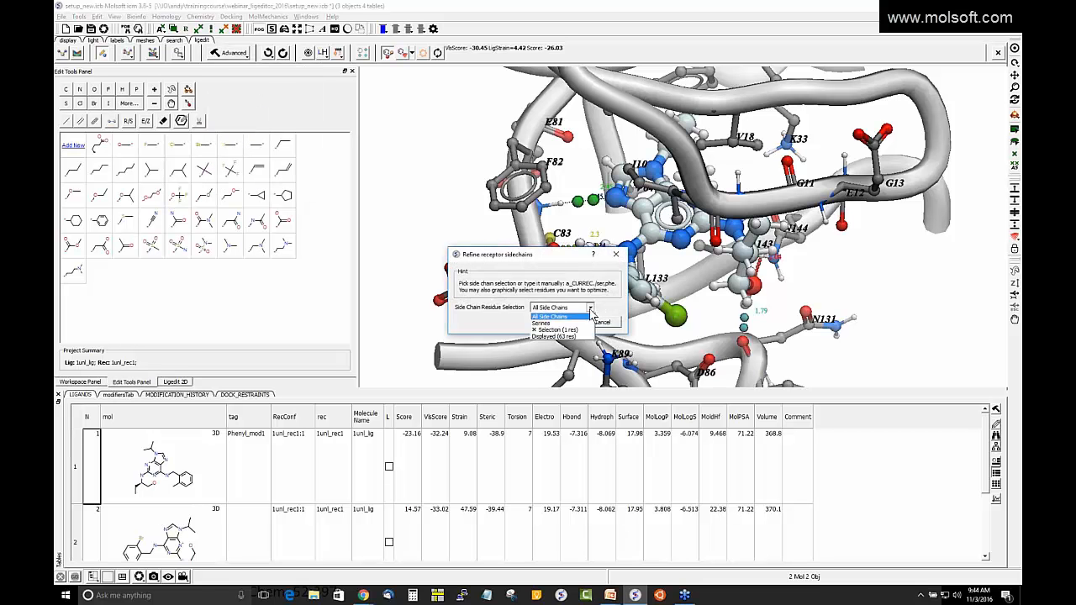
click(590, 316)
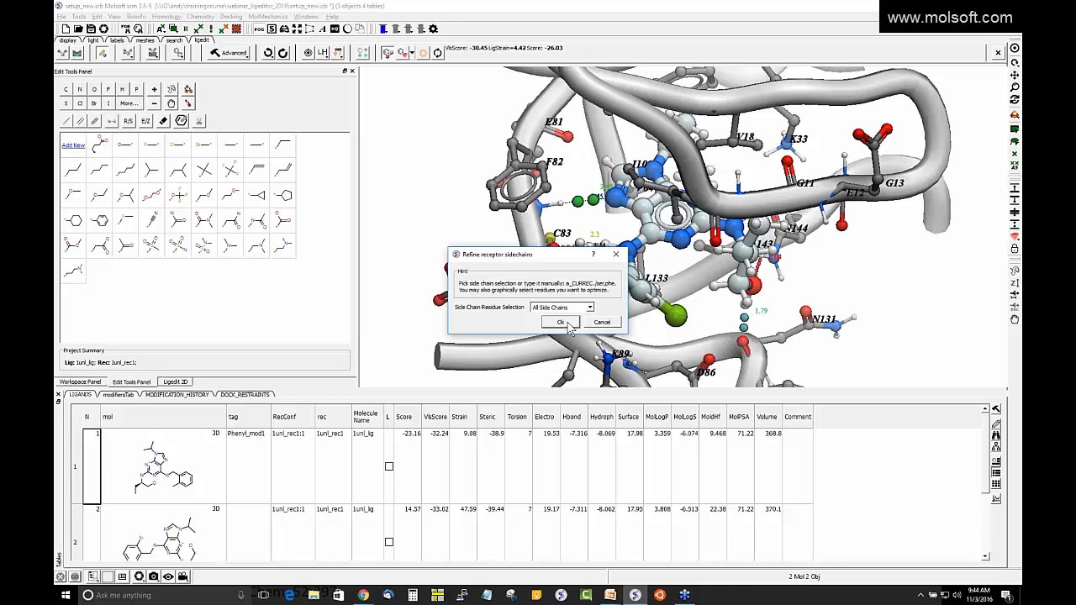
click(566, 324)
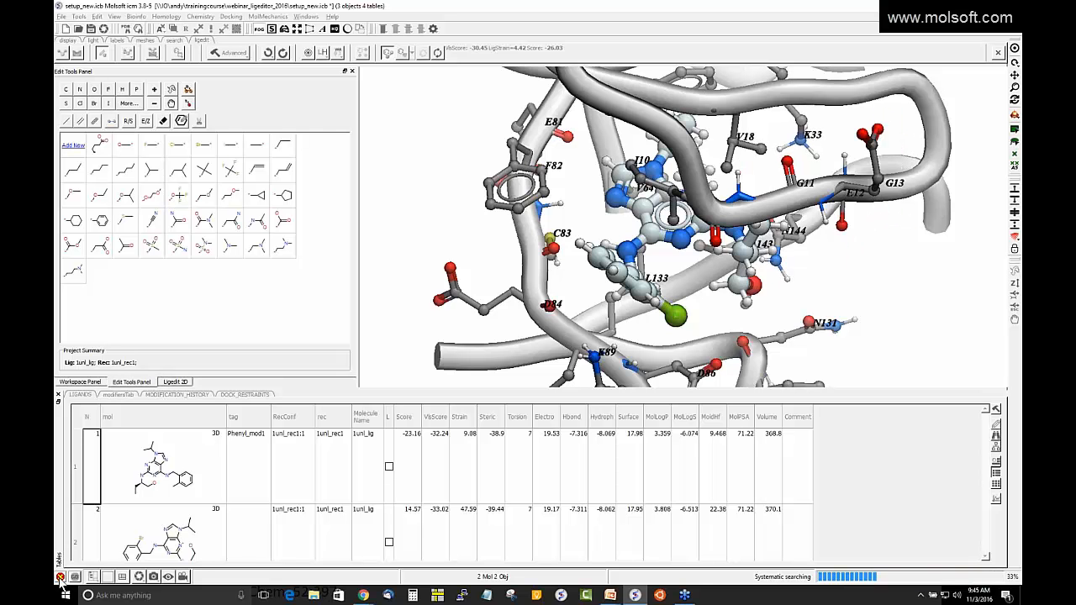
Step: Interrupt the running sidechain refinement and bring the terminal back to an empty command prompt
click(73, 576)
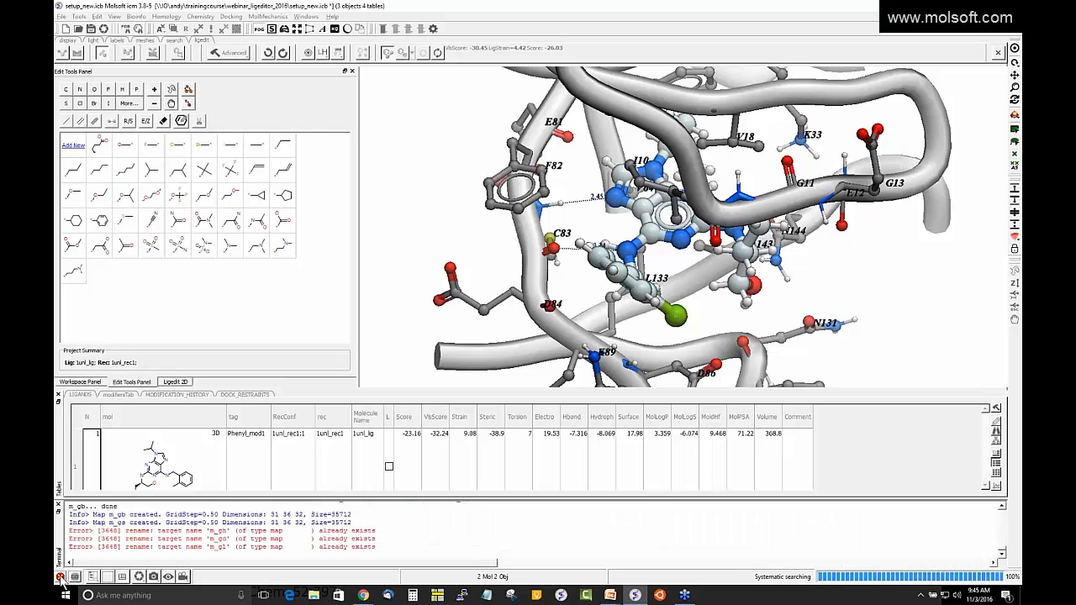
key(Return)
key(Return)
key(Return)
key(Return)
key(Return)
key(Return)
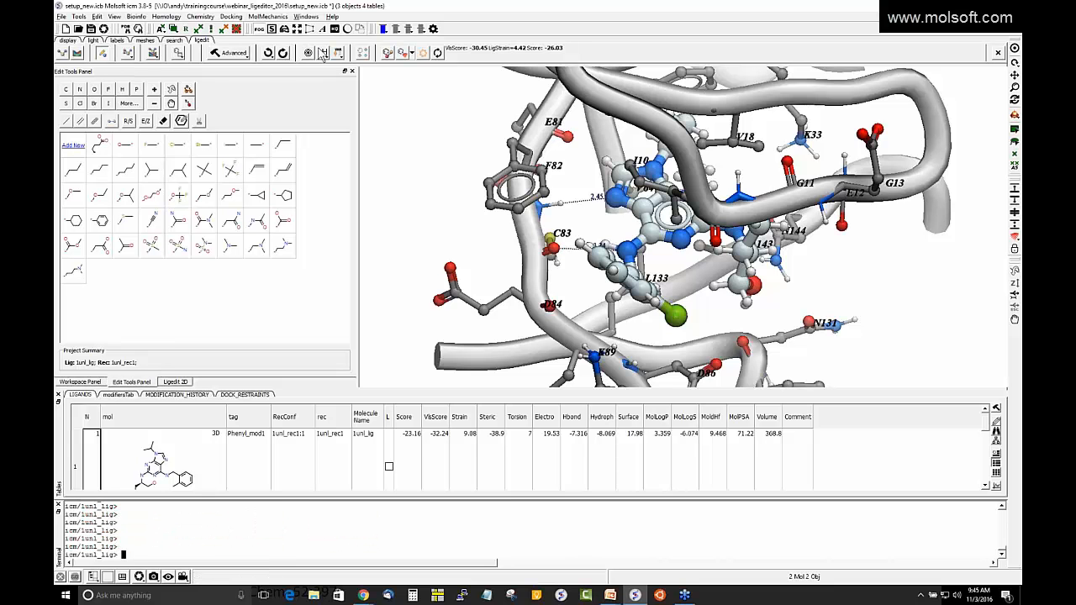
Step: Define residue K89 as a flexible receptor group with the Full sidechains option and start docking the ligand
click(234, 53)
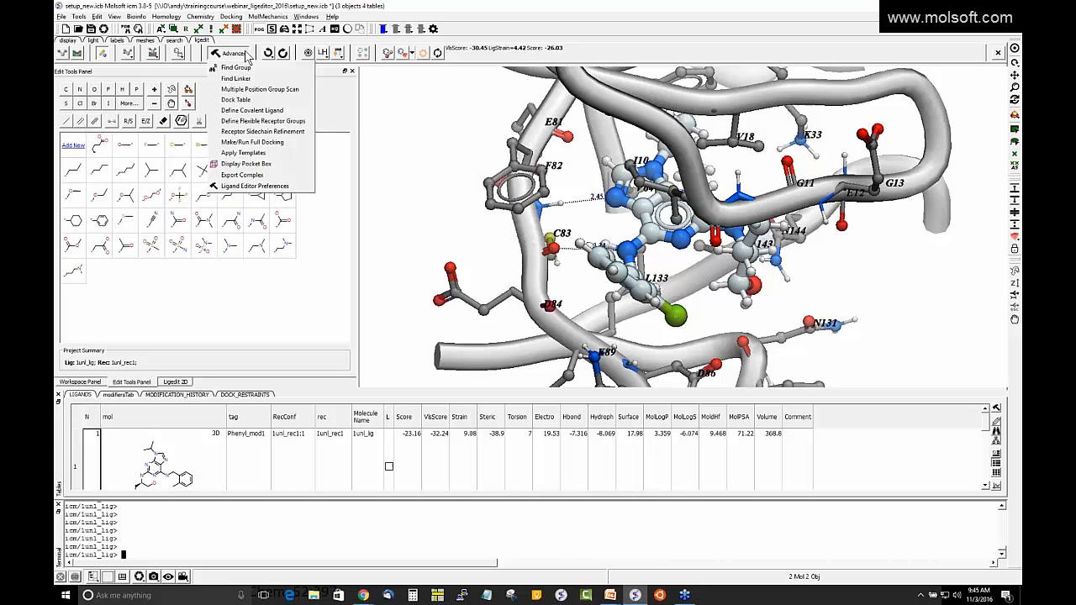
click(259, 122)
drag(502, 239, 354, 235)
drag(828, 289, 744, 265)
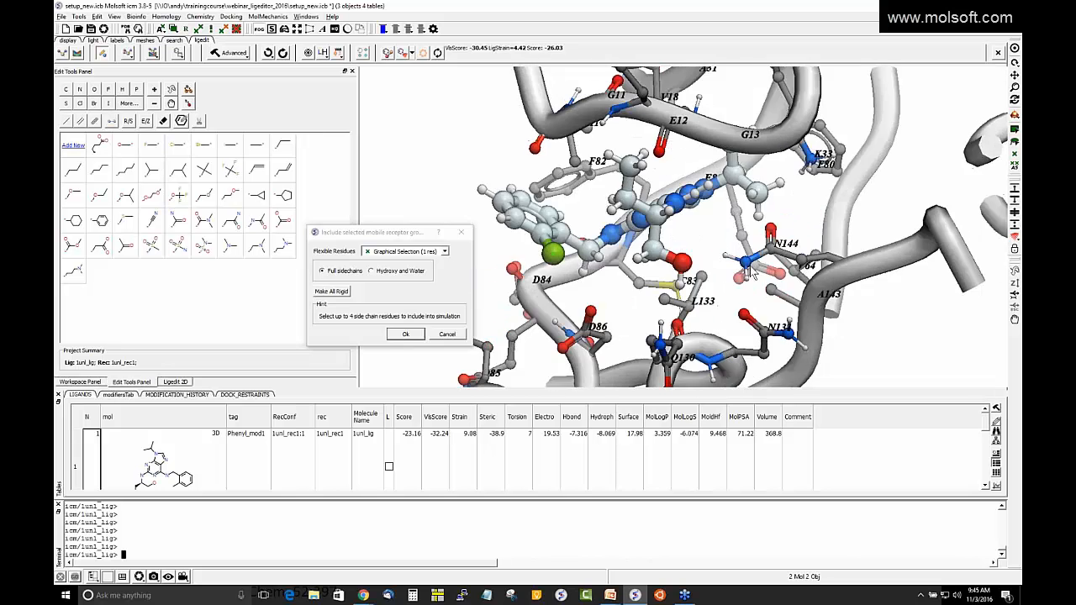
middle_drag(744, 266, 821, 229)
drag(565, 232, 538, 235)
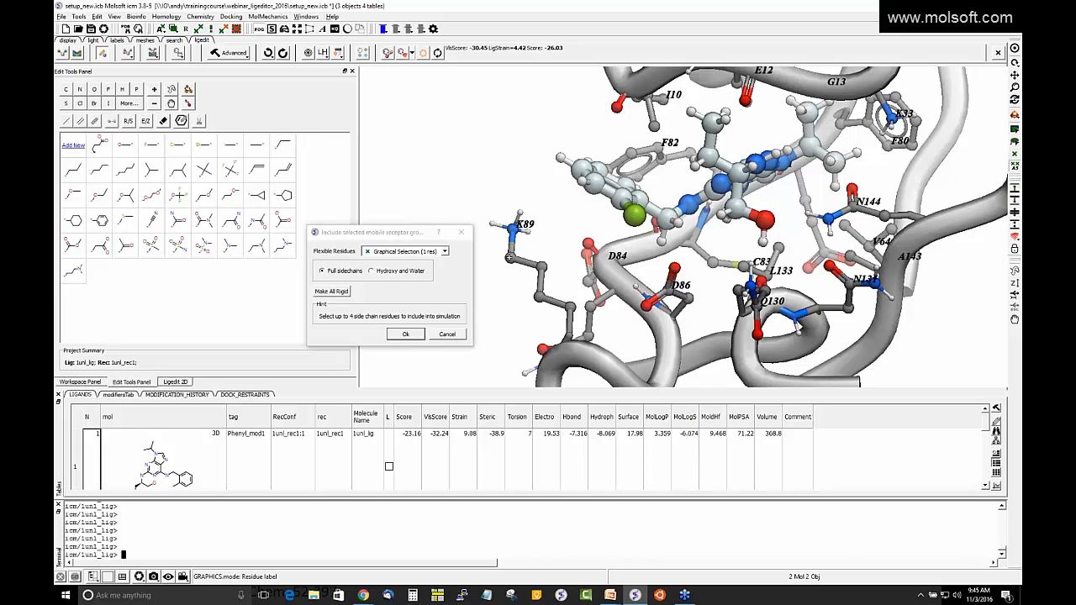
click(510, 258)
drag(454, 132, 488, 166)
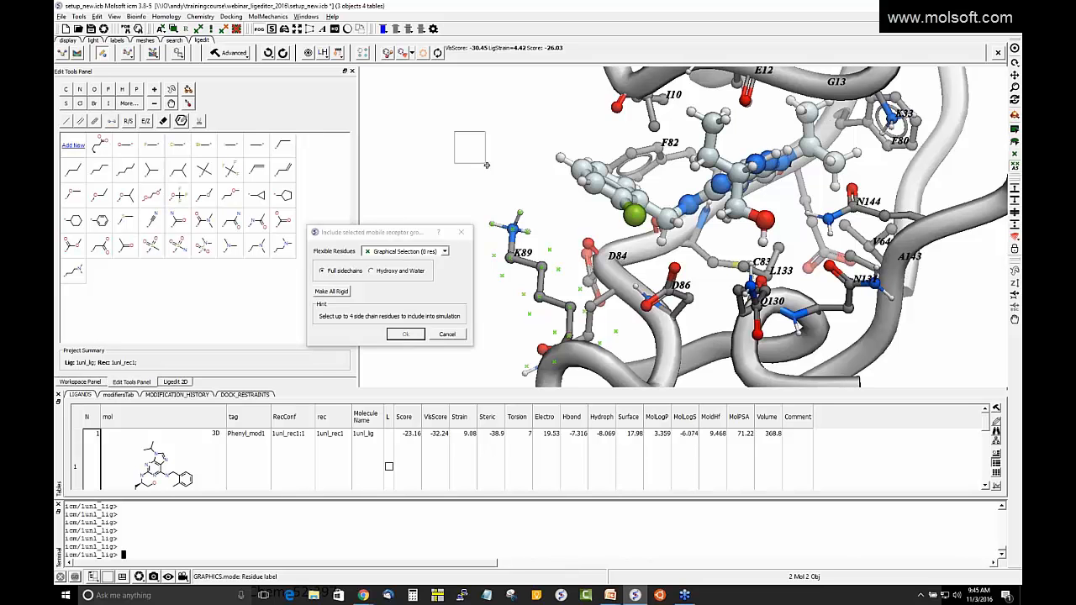
click(515, 229)
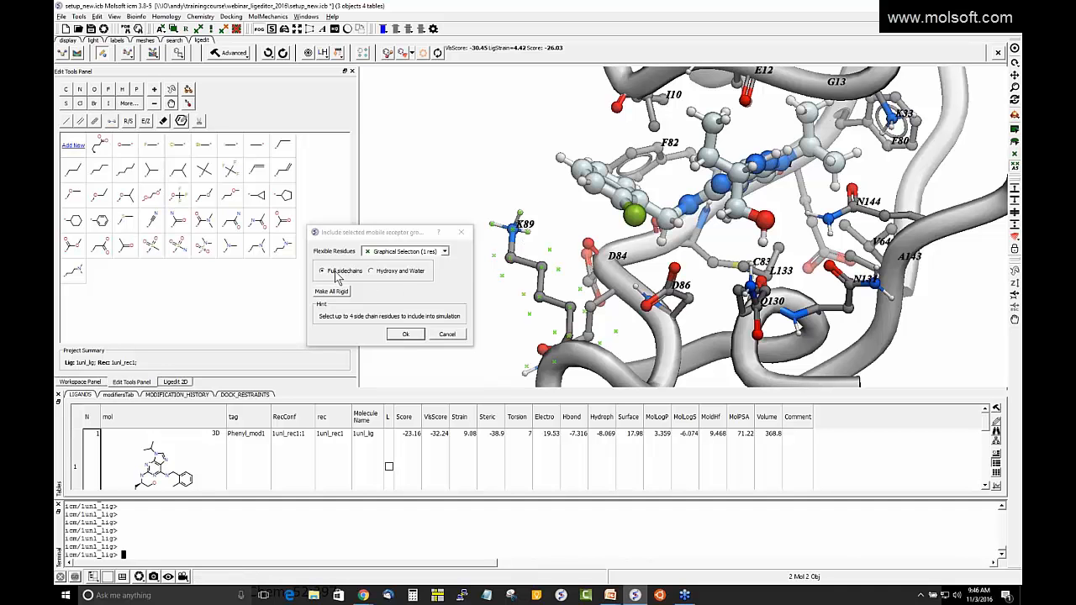
click(410, 332)
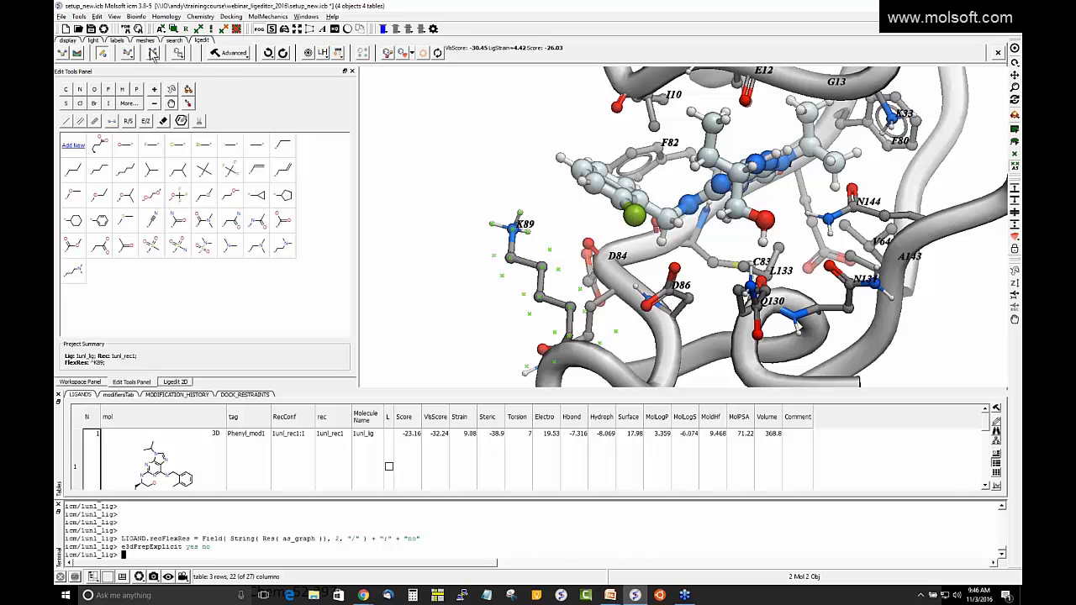
click(152, 52)
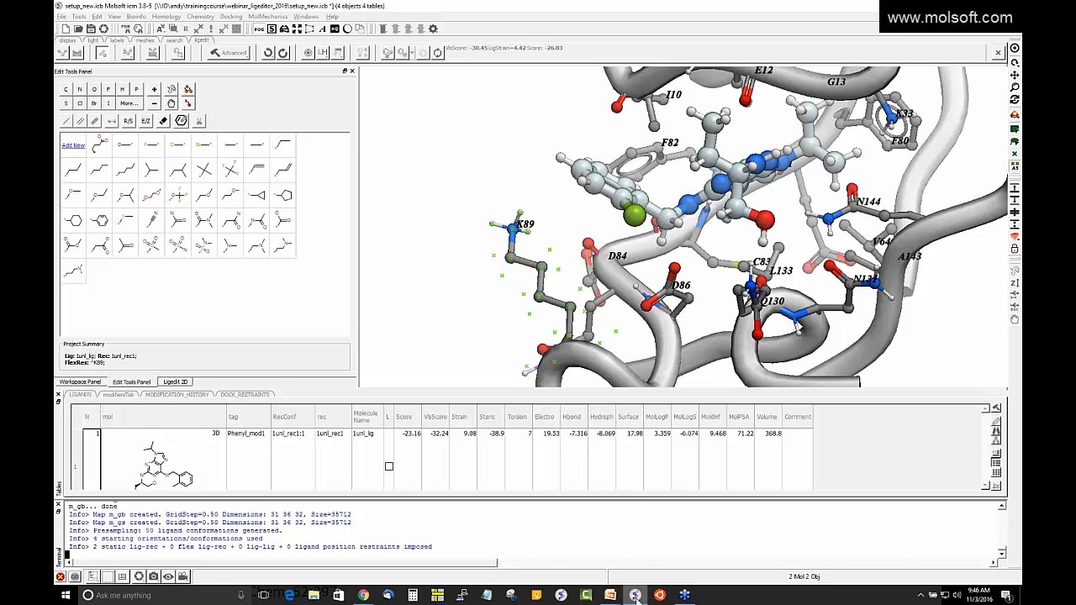
Step: Start a second ICM session and open the recent project LIGAND_EDITOR_MRC_2015.icb
mouse_move(639, 596)
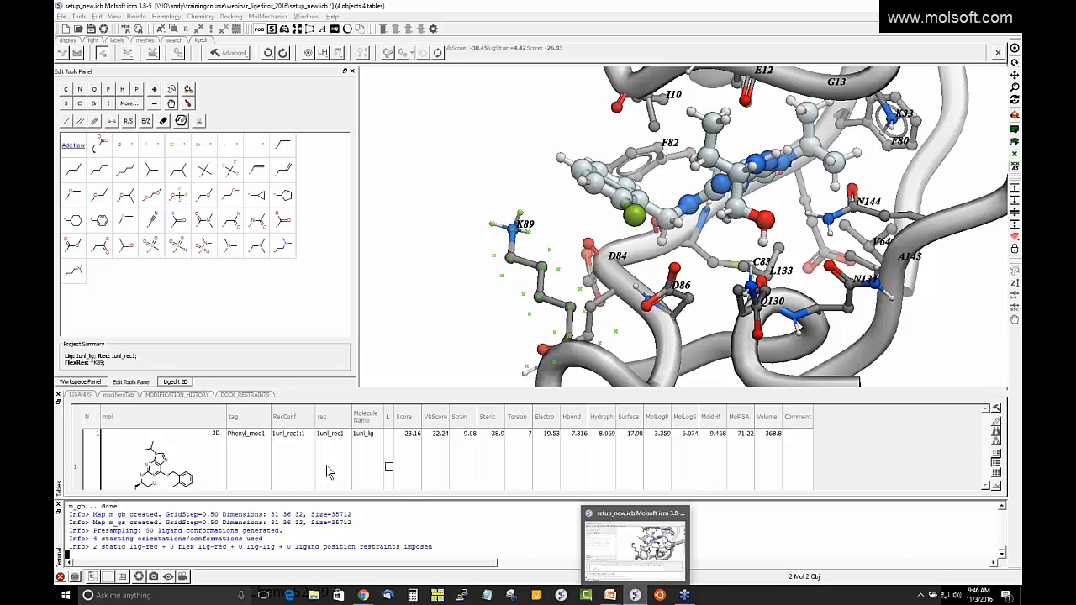
click(636, 595)
right_click(636, 594)
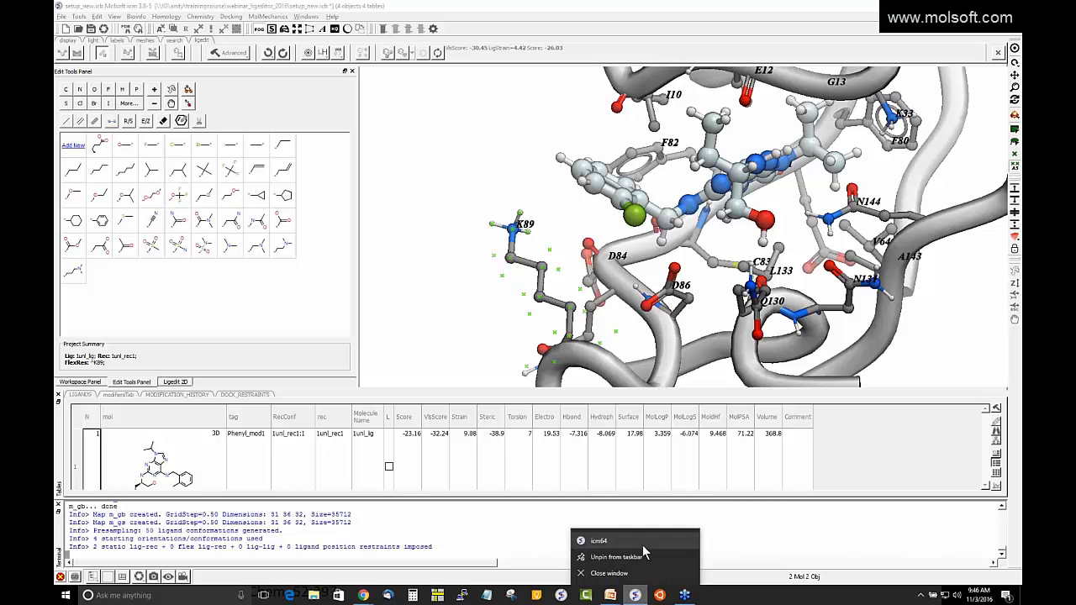
click(607, 538)
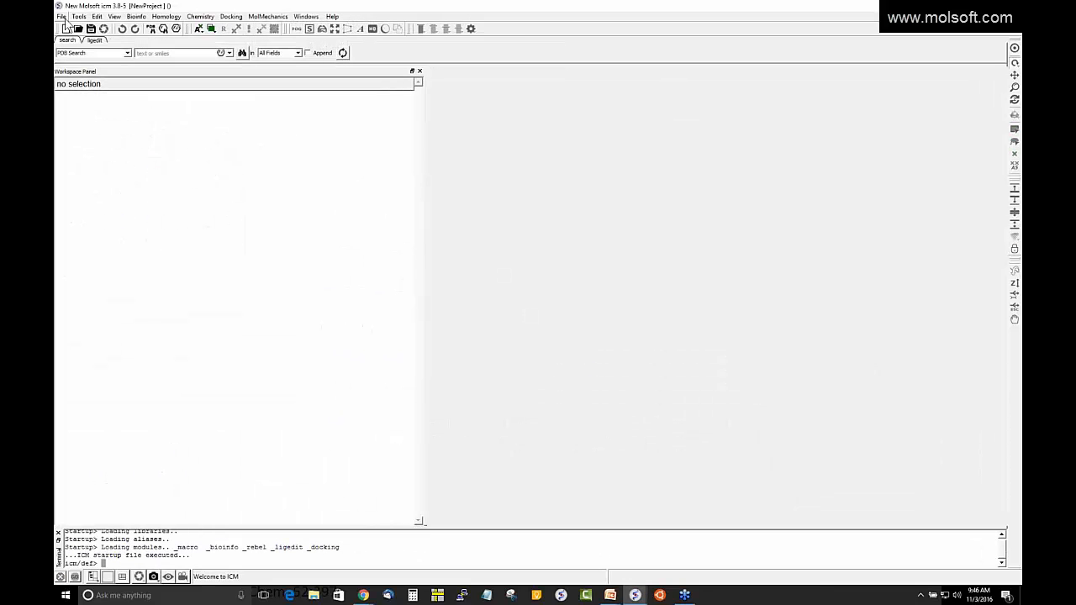
click(62, 18)
mouse_move(118, 241)
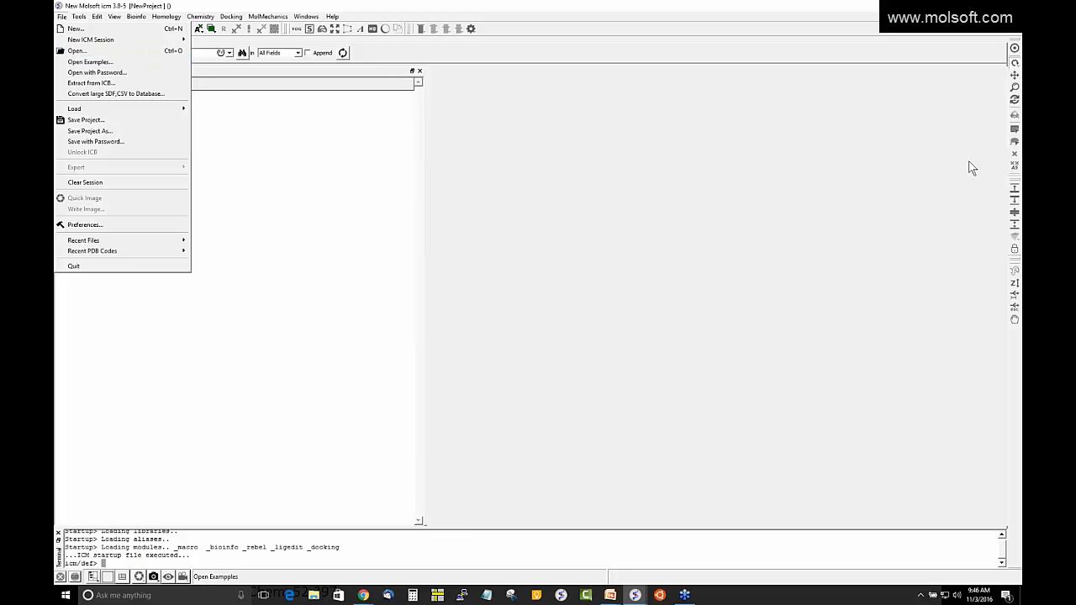
click(952, 133)
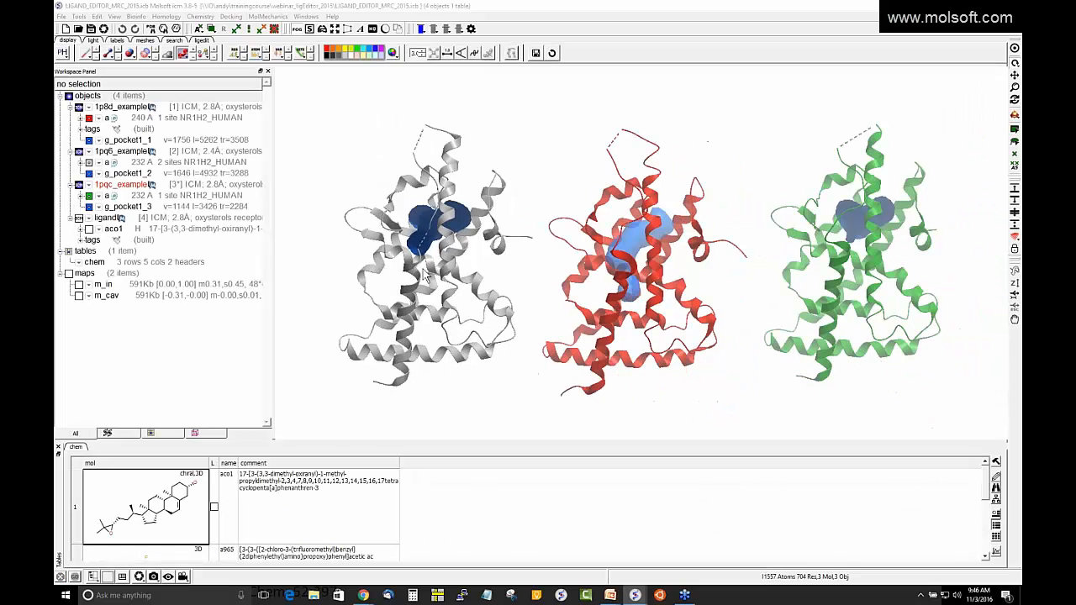
Step: Examine the three receptor conformations and compare the shapes of their binding pockets from several angles
mouse_move(292, 222)
mouse_down()
mouse_move(296, 247)
mouse_move(298, 226)
mouse_up()
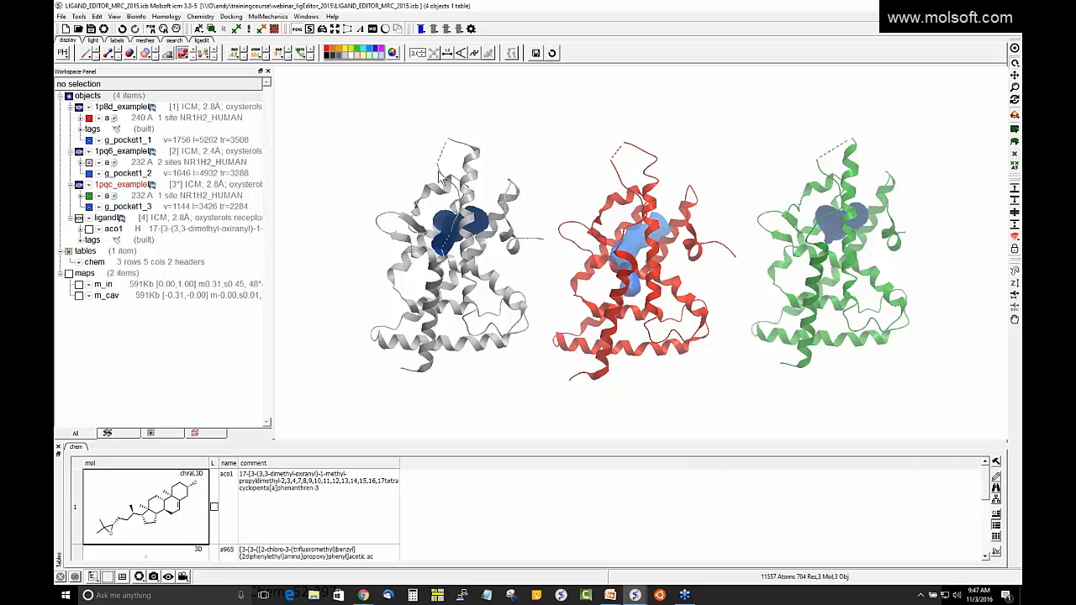
drag(385, 148, 345, 180)
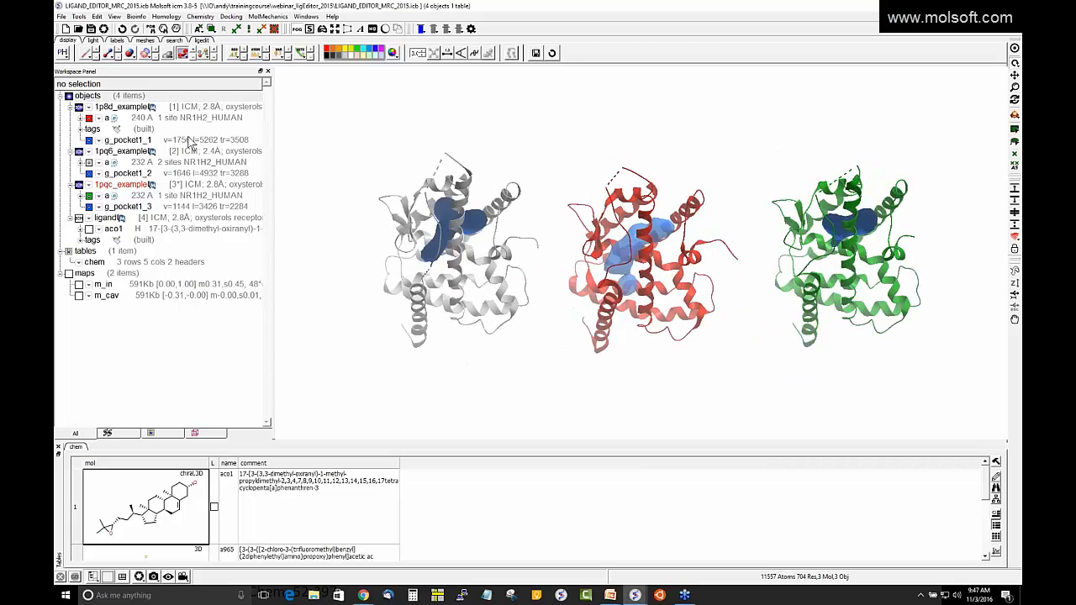
drag(430, 164, 458, 121)
drag(523, 146, 557, 143)
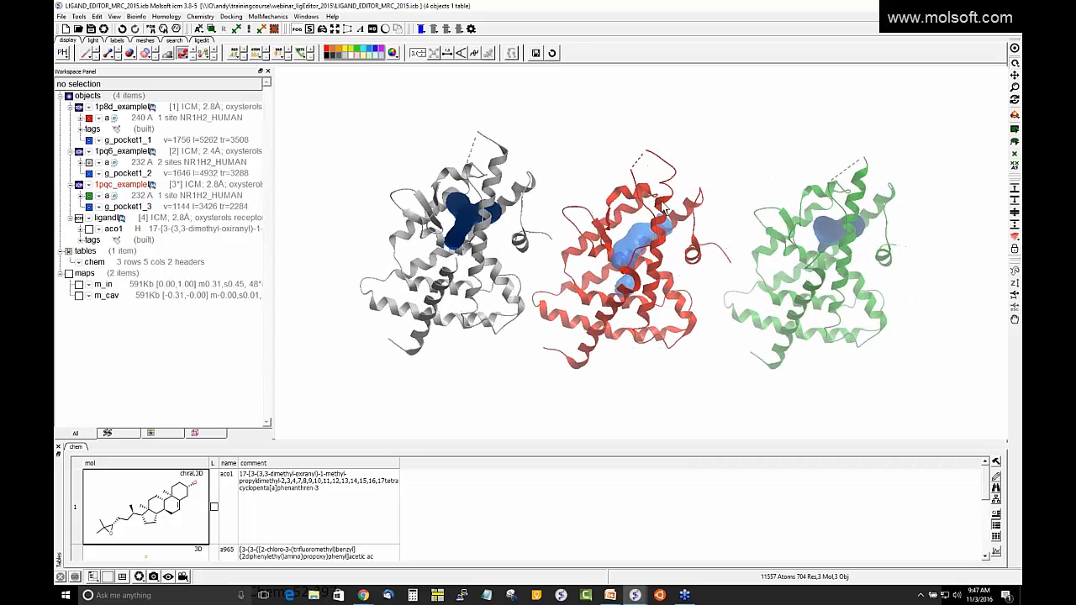
drag(766, 212, 745, 198)
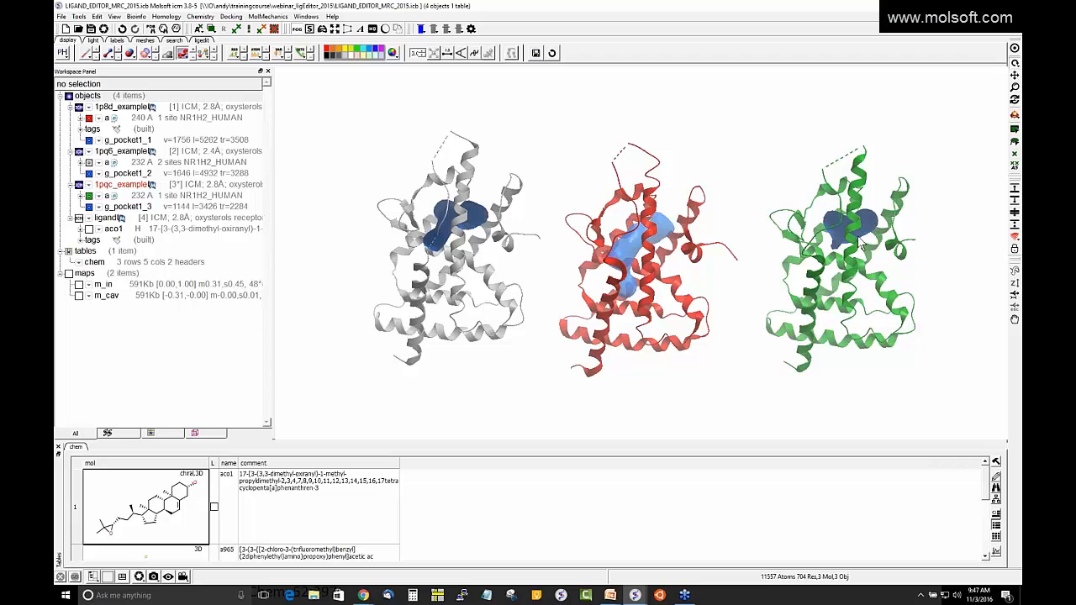
mouse_move(357, 226)
mouse_down()
mouse_move(352, 199)
mouse_move(361, 211)
mouse_up()
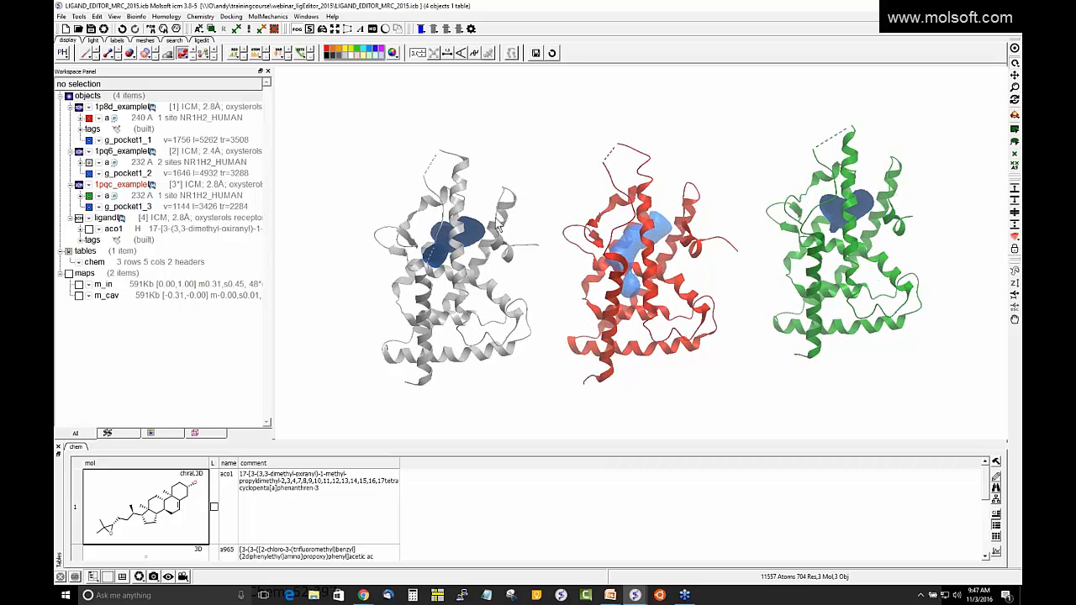
drag(499, 224, 445, 241)
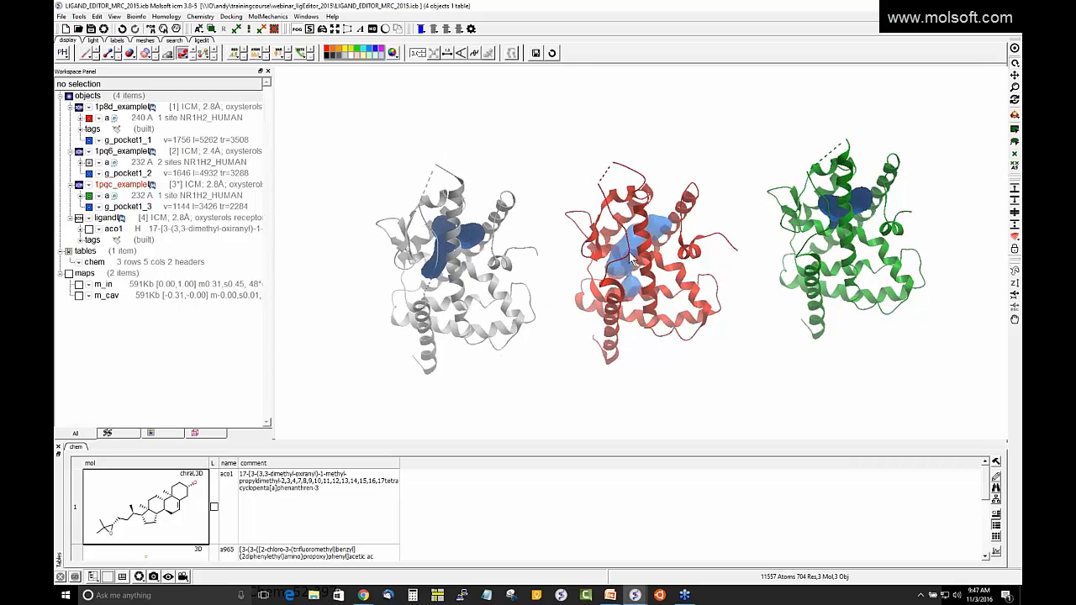
mouse_move(631, 255)
mouse_down()
mouse_move(723, 242)
mouse_move(632, 249)
mouse_move(646, 253)
mouse_up()
drag(845, 265, 846, 255)
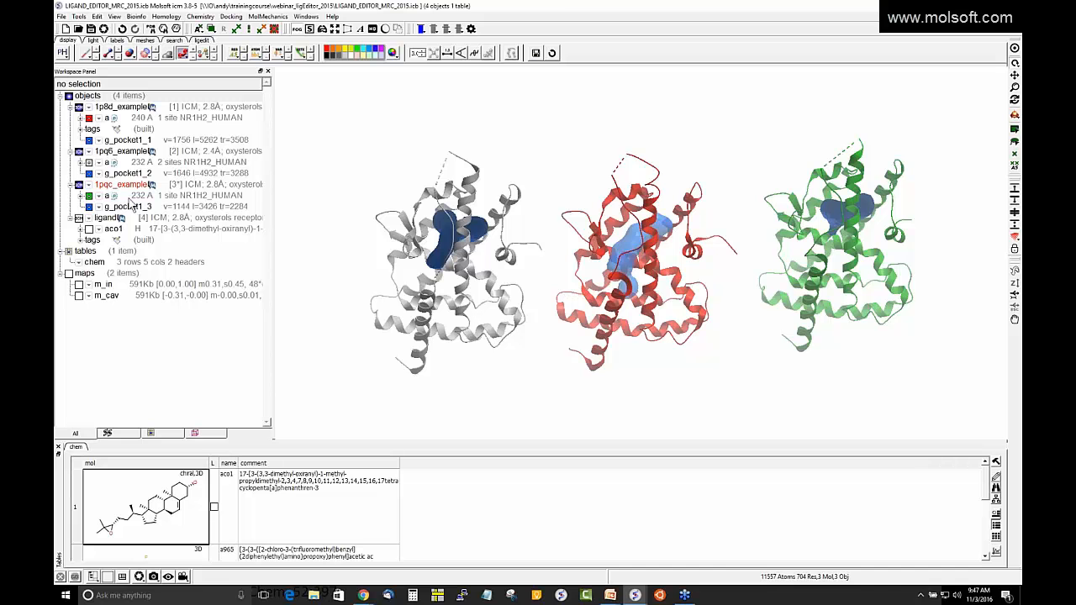
Step: Display the aco1 molecule and set it up as the editor's ligand with Auto Assign Formal Charges at pH 7.00
click(200, 40)
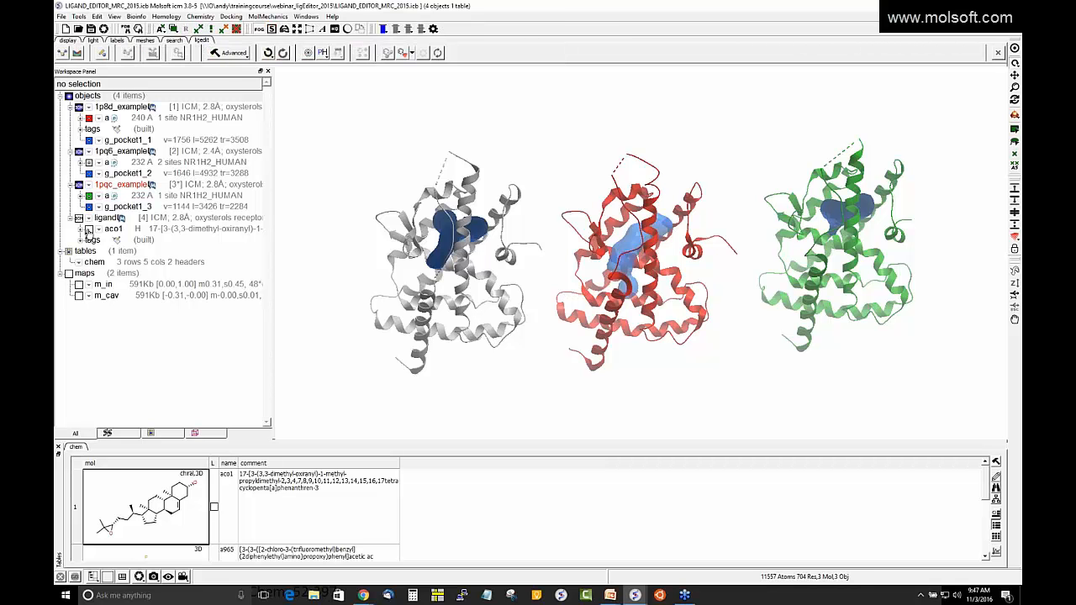
click(89, 231)
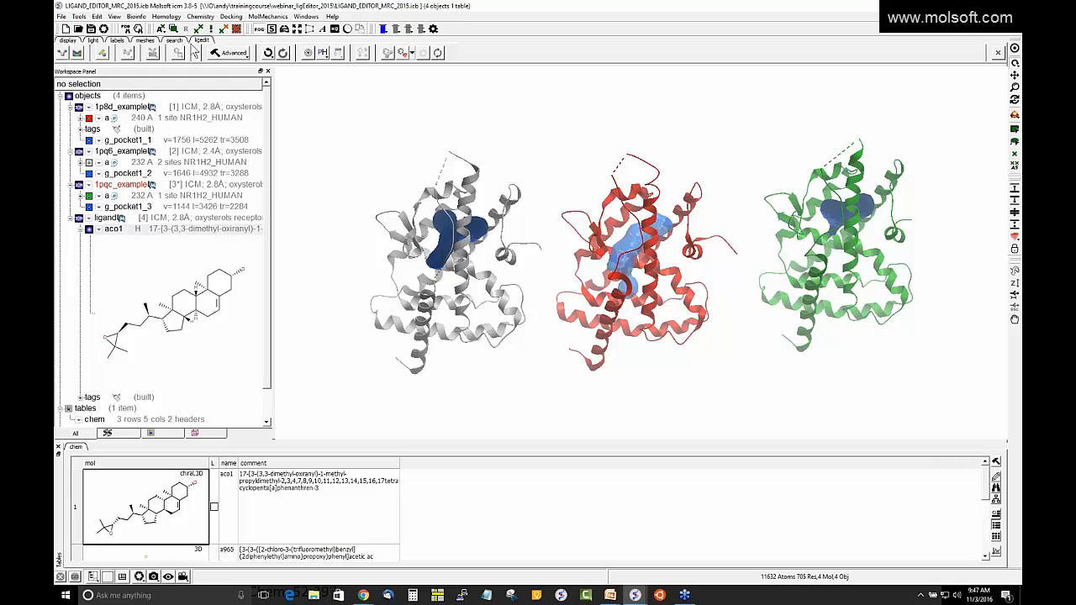
click(63, 54)
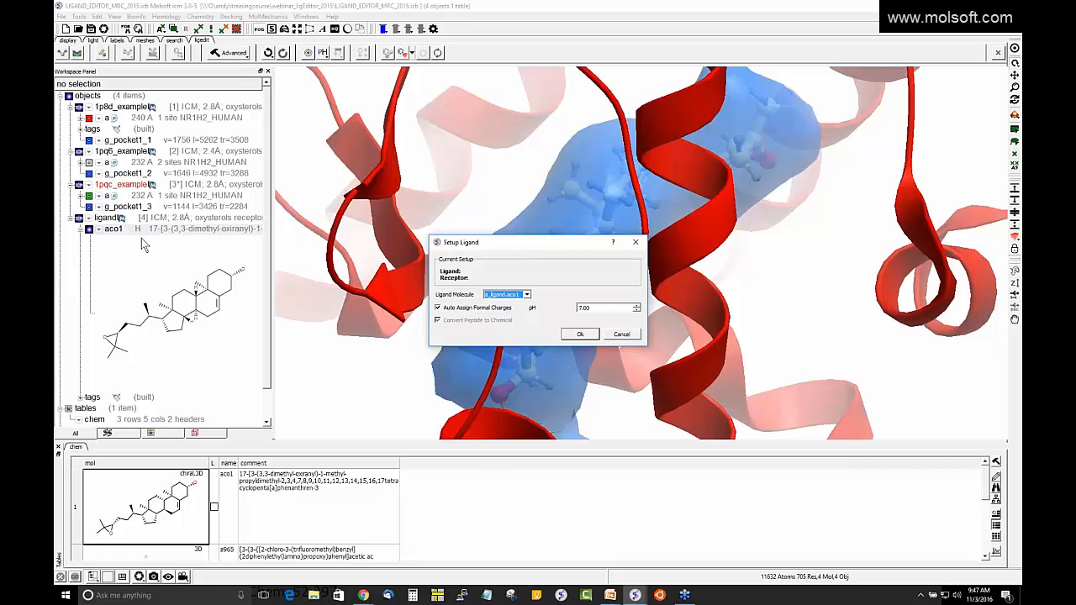
click(579, 334)
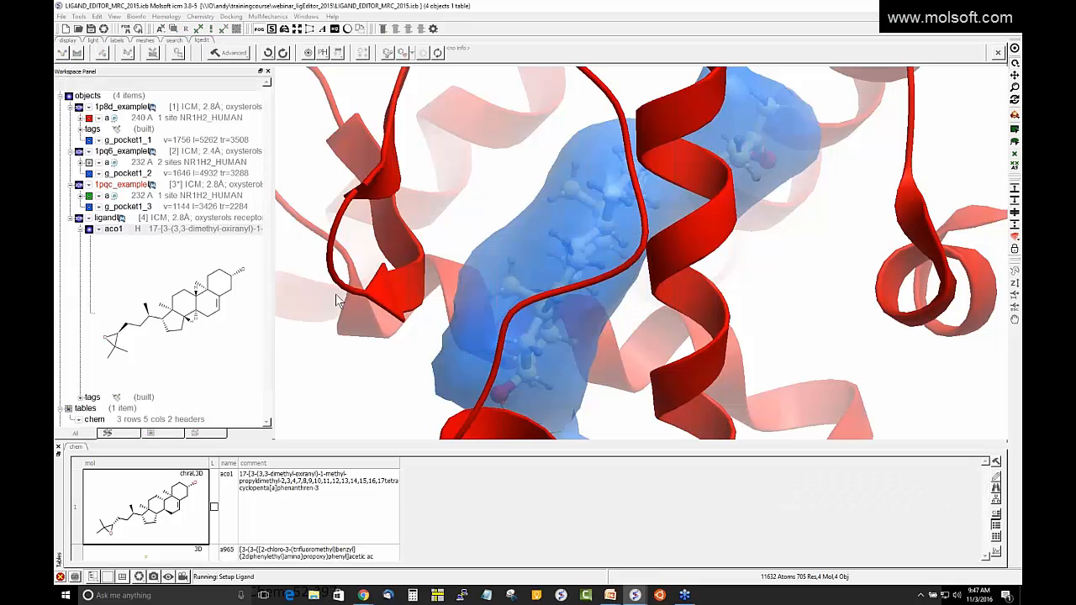
Step: Select all the displayed structures and superimpose them using 1p8d_example as the static object
scroll(301, 347, down, 2)
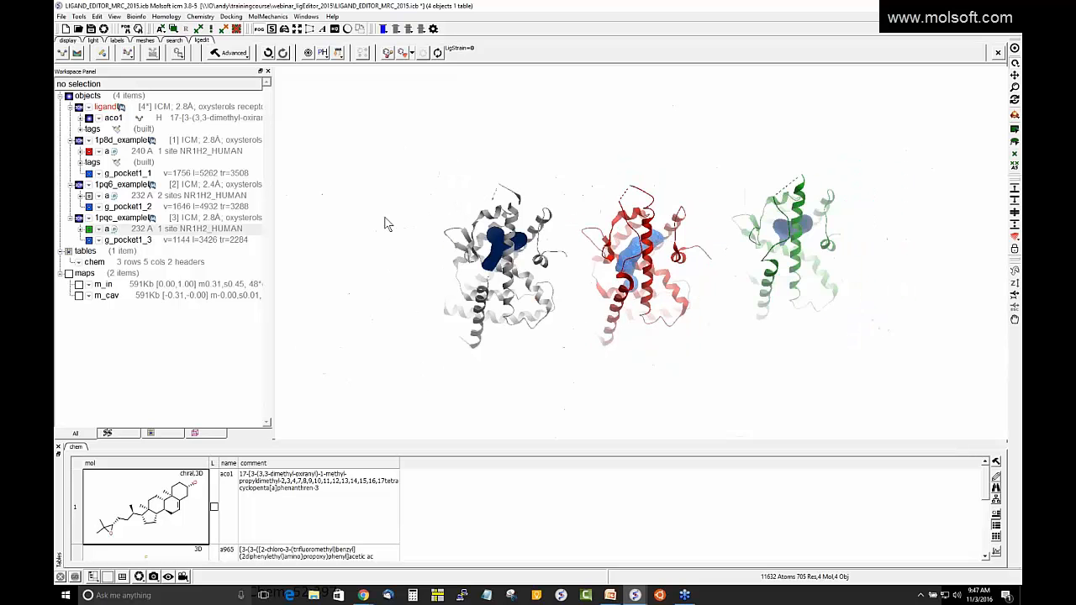
drag(400, 126, 911, 384)
click(862, 293)
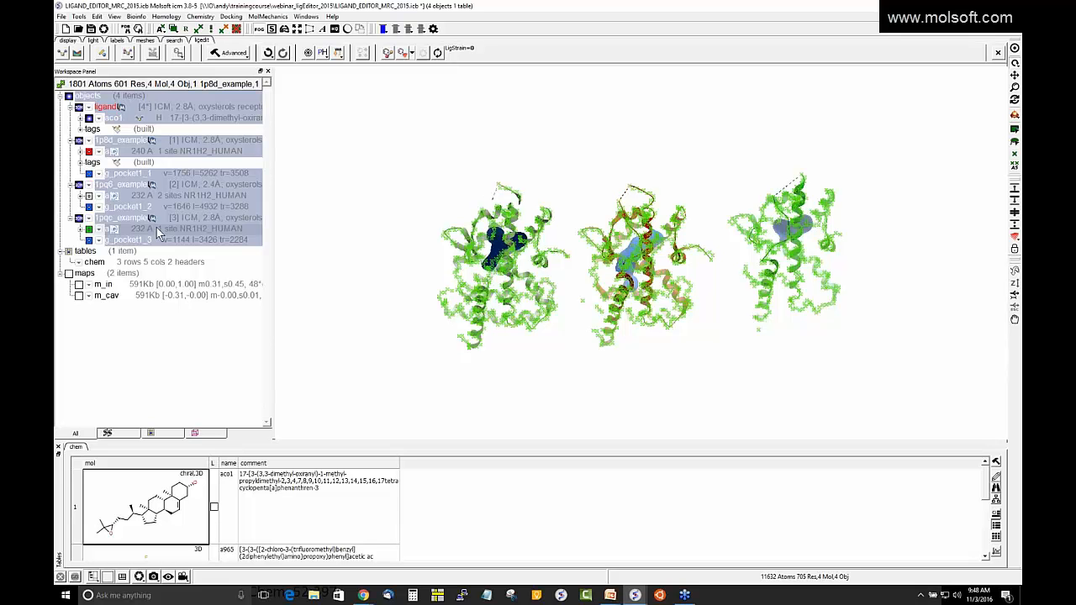
click(67, 41)
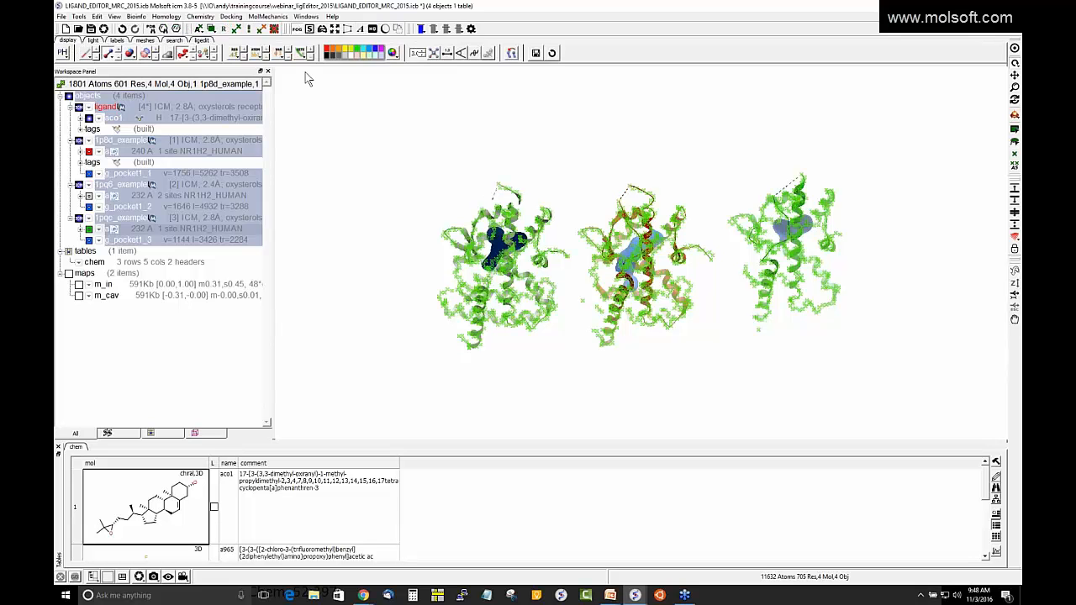
click(512, 53)
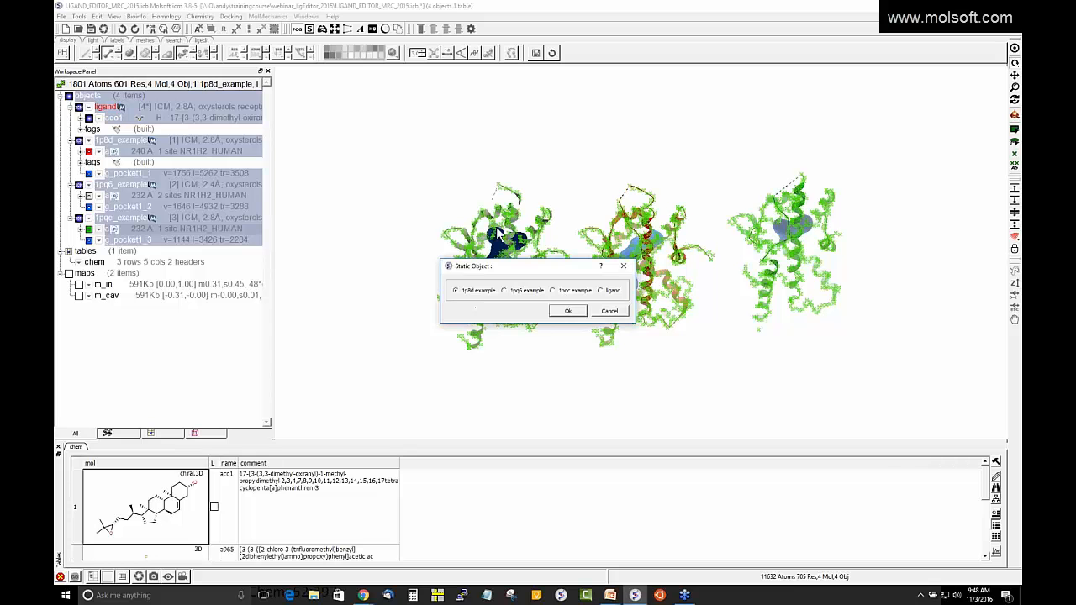
click(569, 311)
click(567, 311)
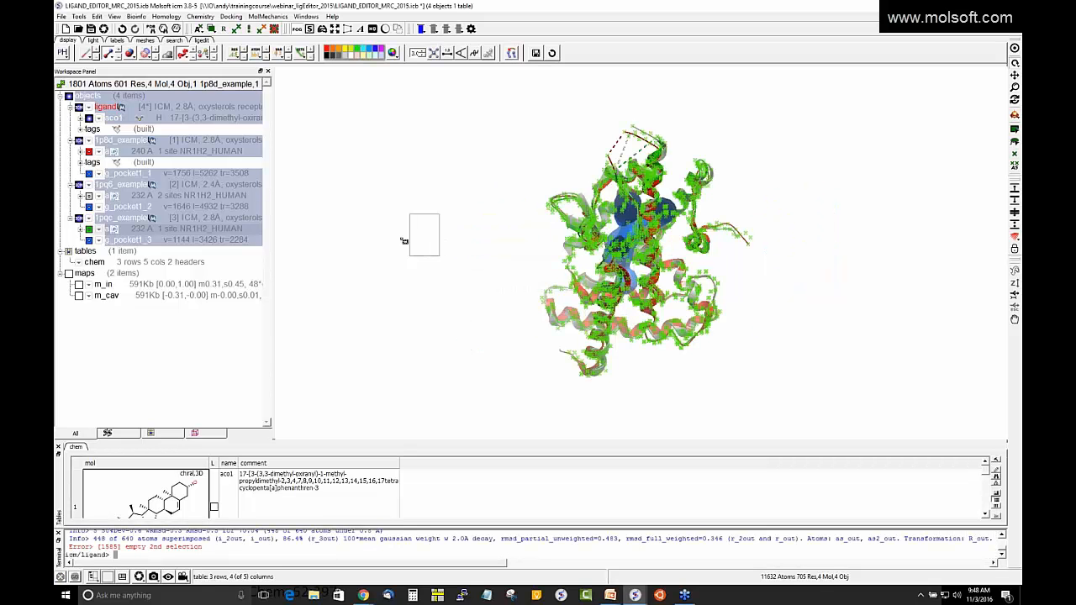
Step: Clear the structure selection and hide the g_pocket1_1, g_pocket1_2 and g_pocket1_3 surfaces, keeping aco1 displayed within the superimposed receptors
click(402, 236)
click(90, 120)
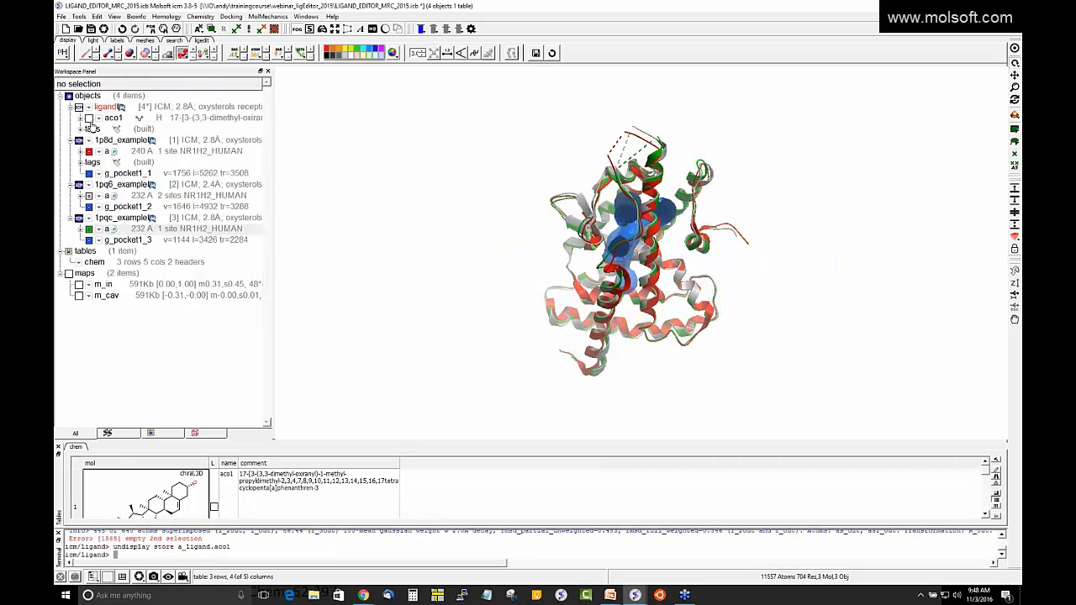
click(89, 121)
drag(299, 239, 298, 212)
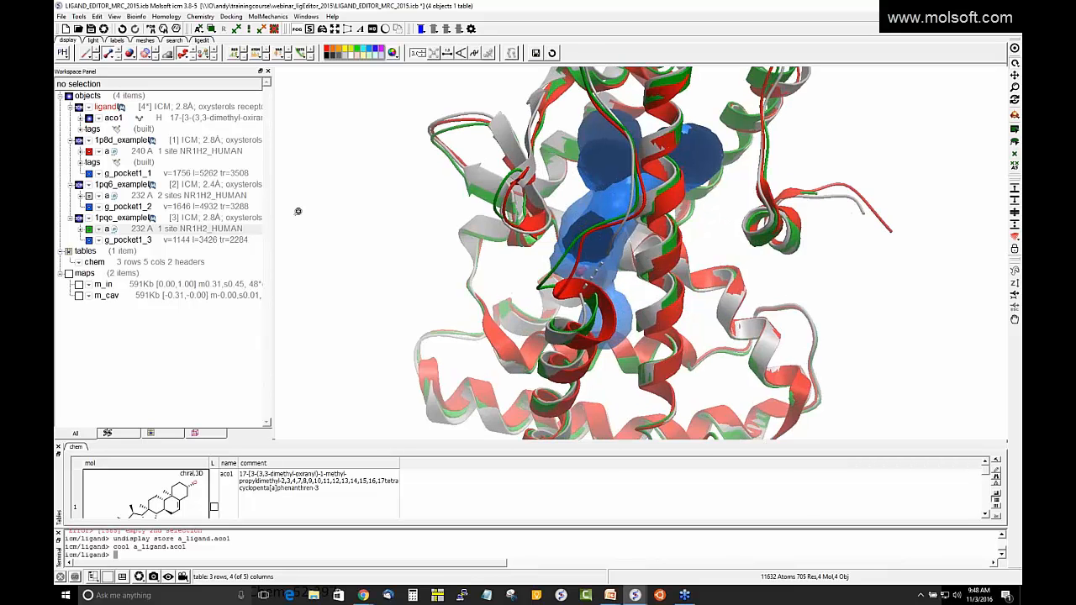
drag(385, 219, 179, 237)
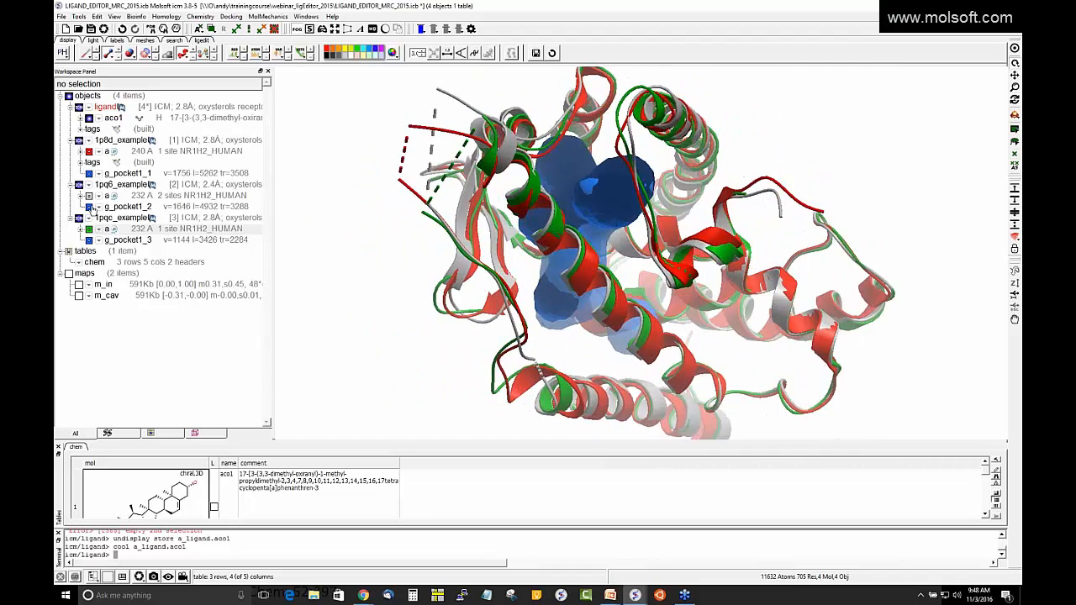
click(89, 207)
click(89, 239)
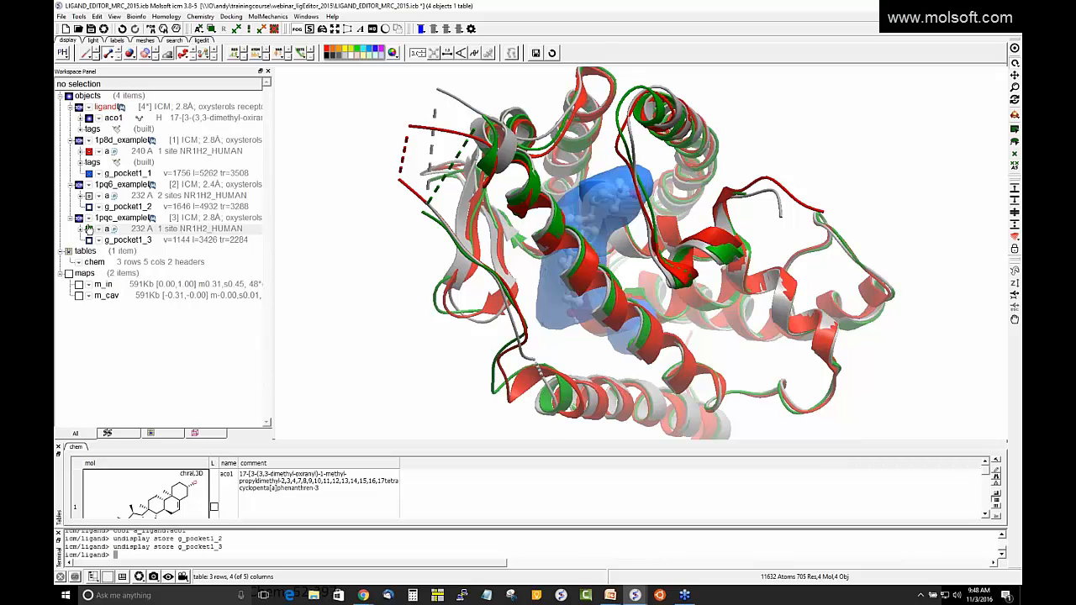
click(89, 173)
drag(378, 278, 336, 252)
Step: Select the receptor neighbors within radius 5 of aco1, excluding the source, show them as wire, and clear the selection
right_click(169, 123)
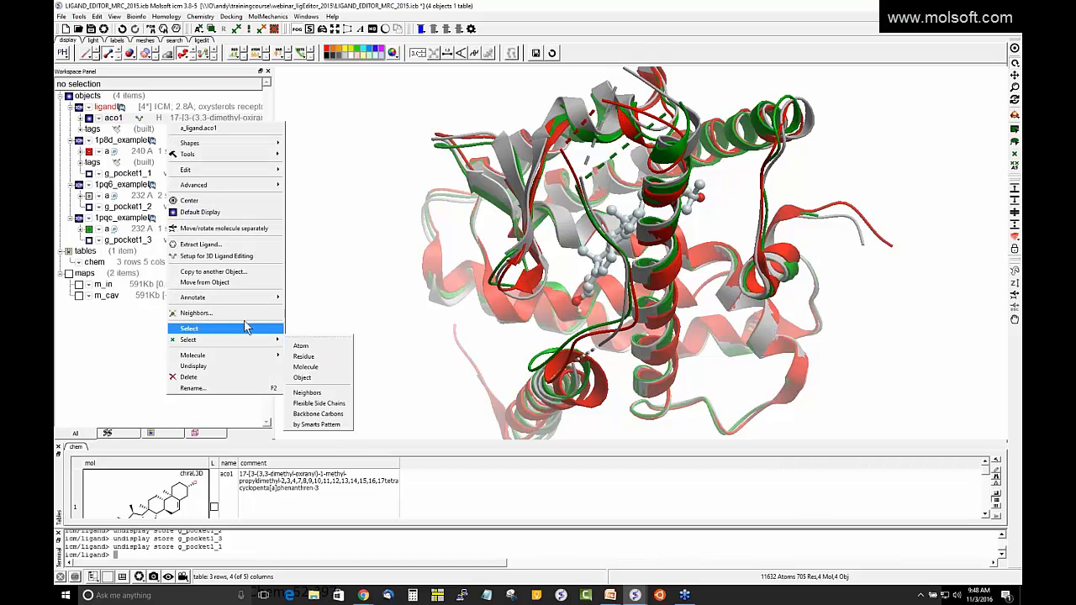
click(242, 315)
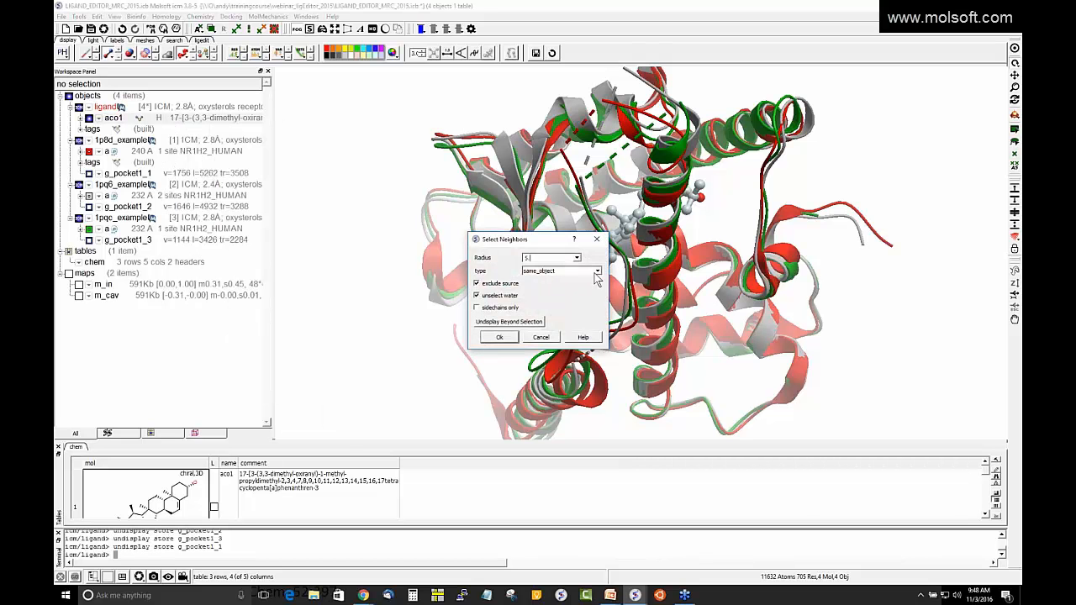
click(598, 272)
click(551, 313)
click(497, 337)
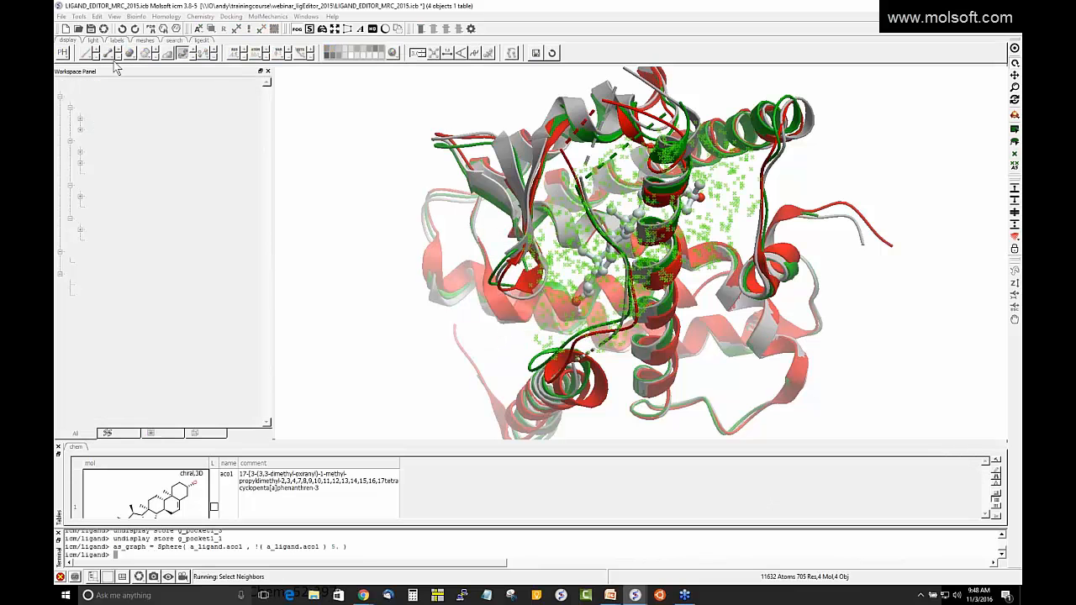
click(87, 53)
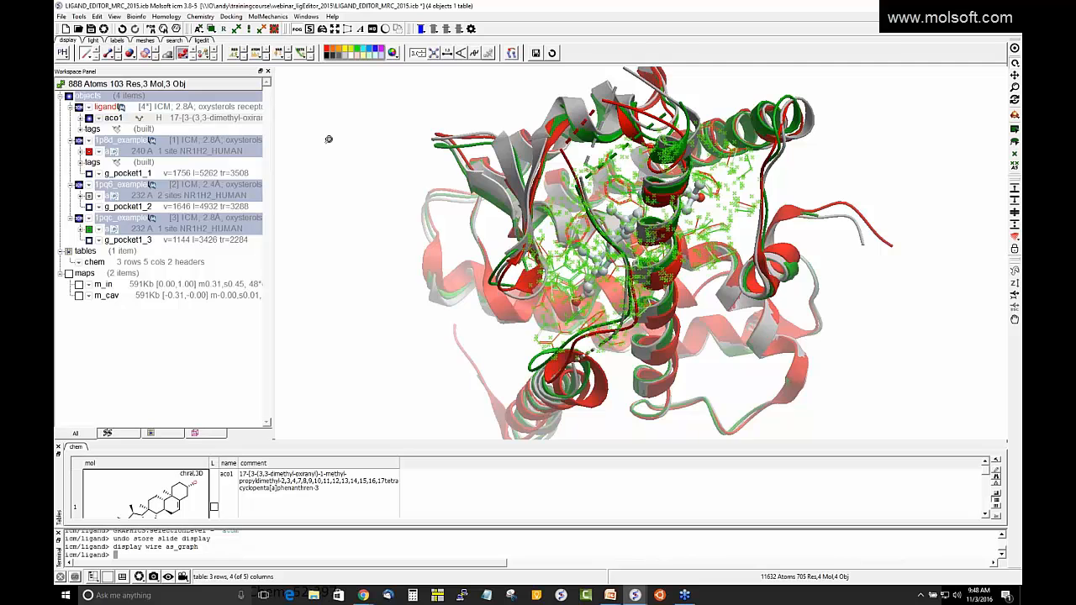
drag(328, 139, 360, 170)
right_drag(335, 151, 385, 203)
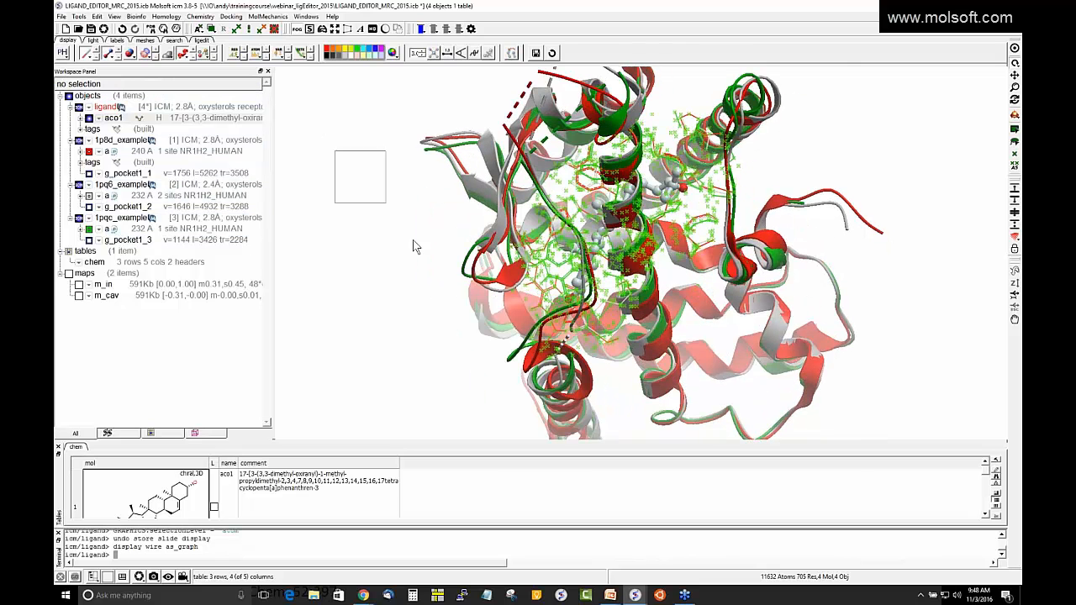
drag(418, 245, 423, 221)
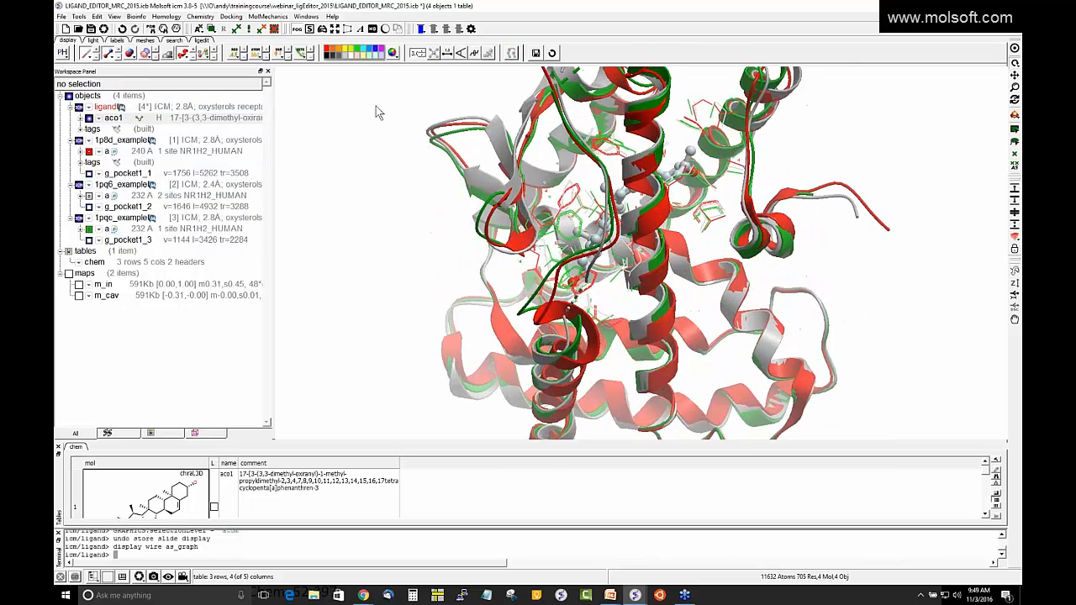
Step: Set a black background, extend the displayed wire atoms to whole residues, show these as wire, and clear the selection
click(329, 53)
drag(377, 173, 395, 143)
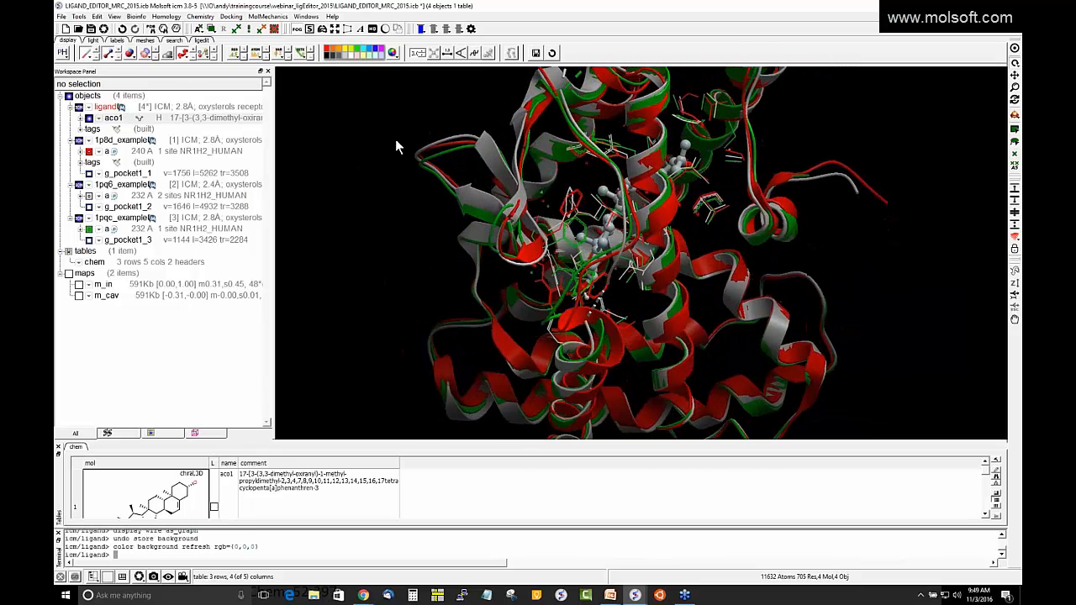
click(86, 54)
click(118, 212)
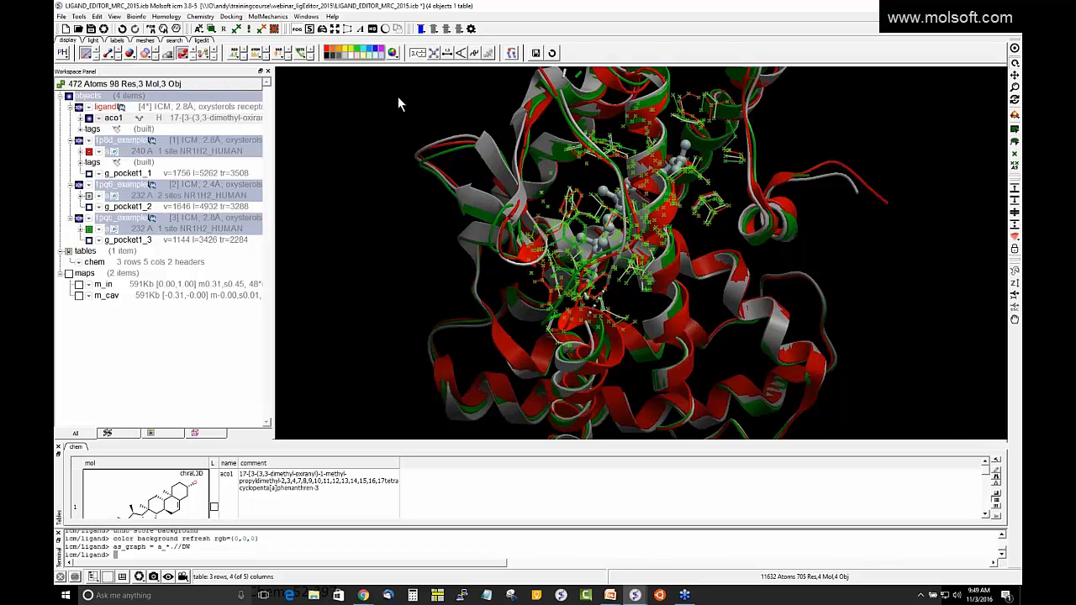
click(223, 29)
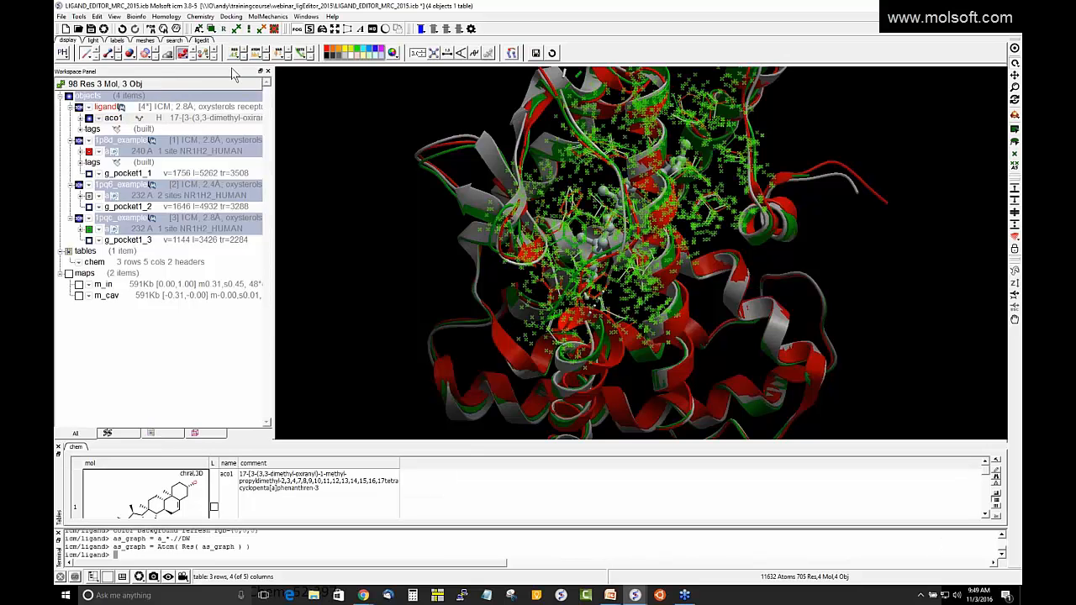
click(87, 54)
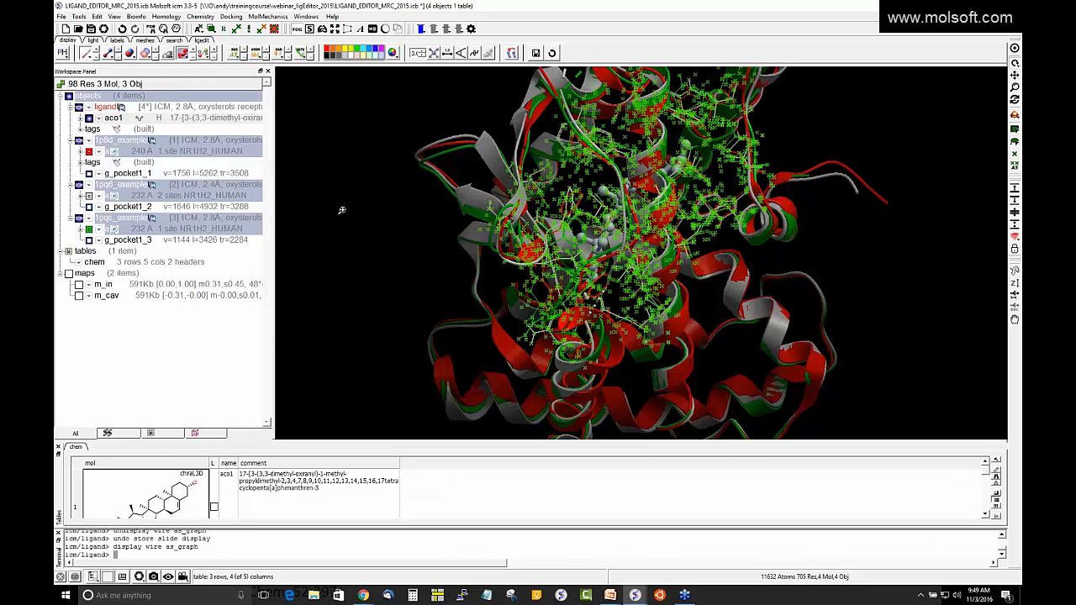
drag(354, 213, 329, 175)
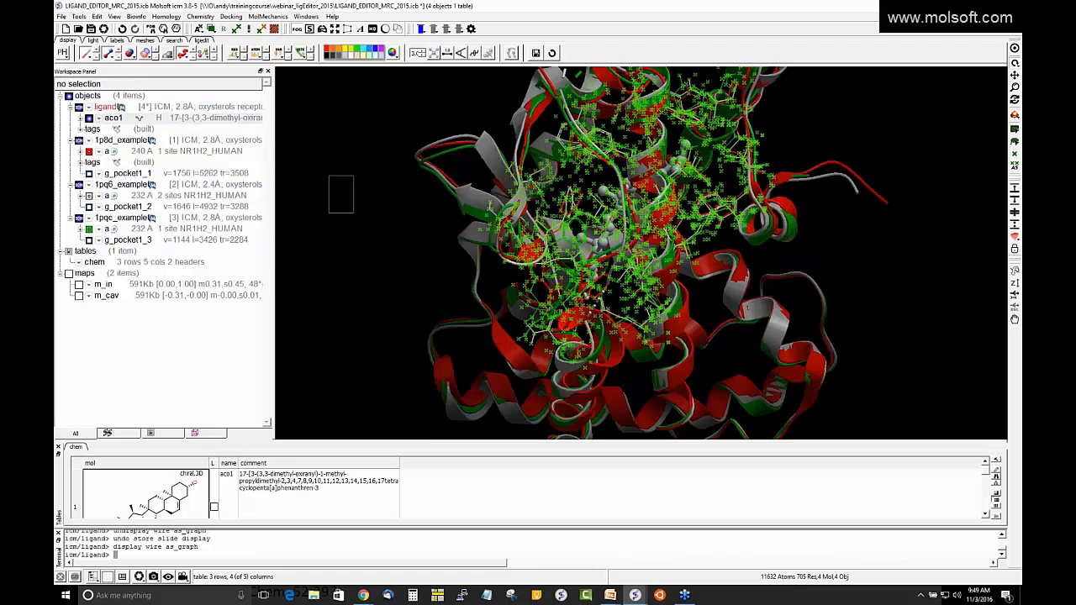
drag(420, 243, 687, 216)
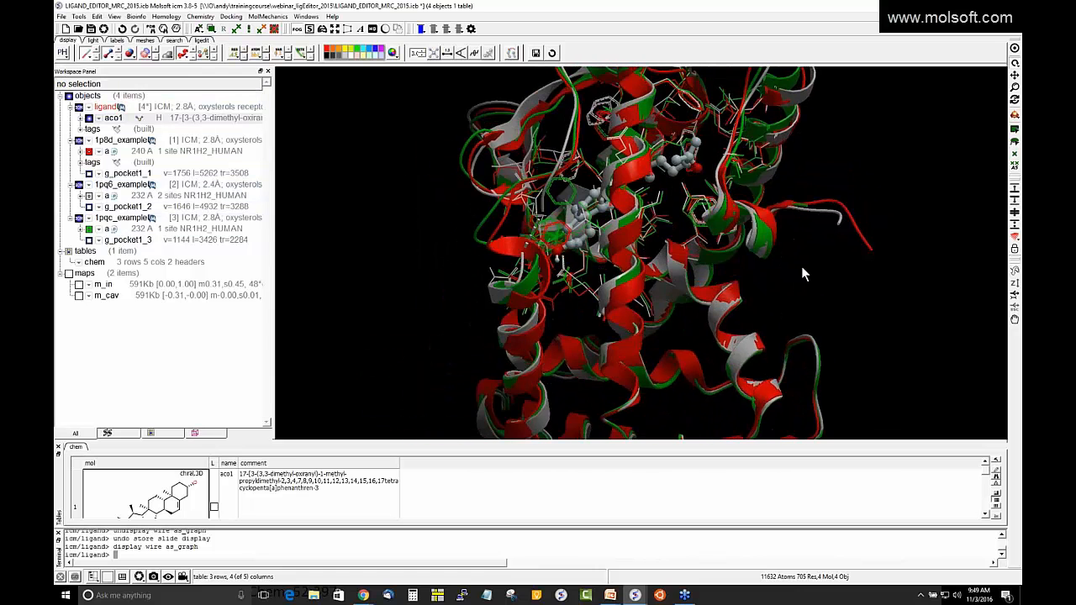
drag(801, 271, 561, 139)
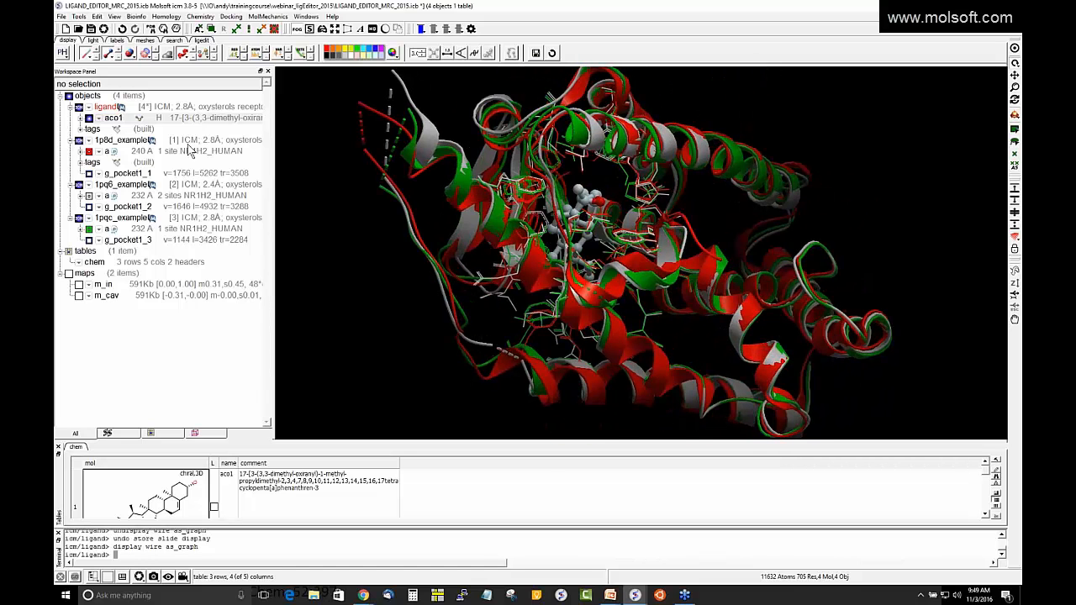
Step: Set up the three selected example structures as the editor's receptor, with the box around the existing ligand and margin 3
click(190, 142)
ctrl+click(180, 186)
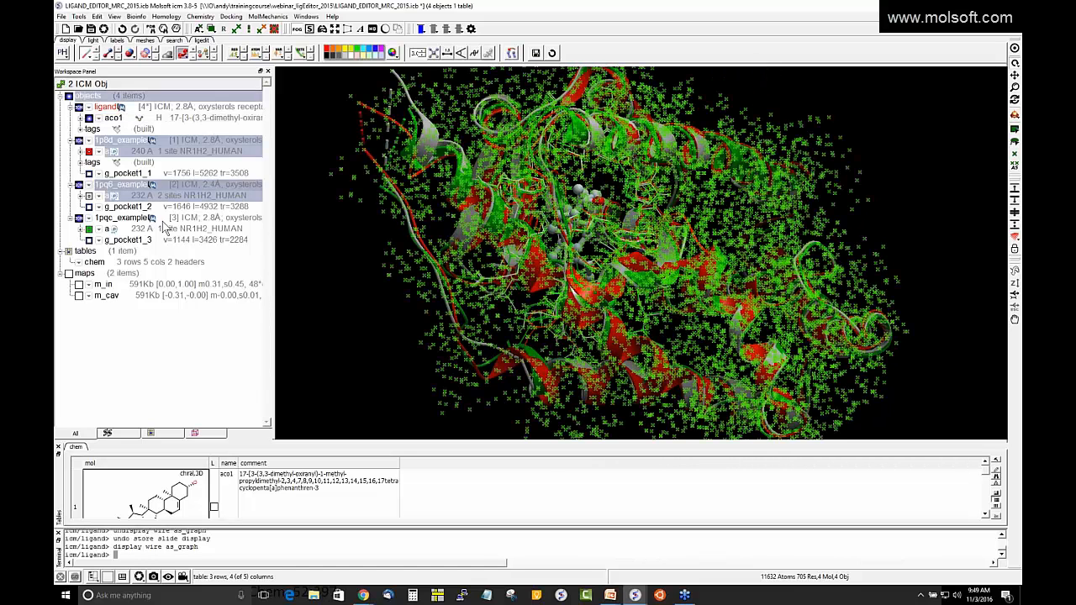
ctrl+click(197, 222)
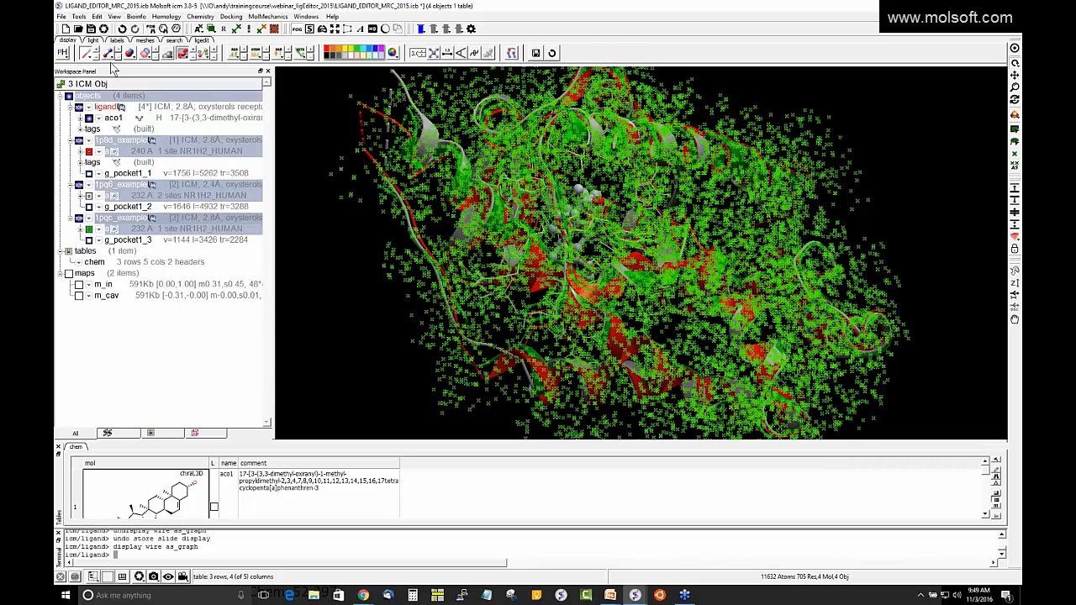
click(202, 40)
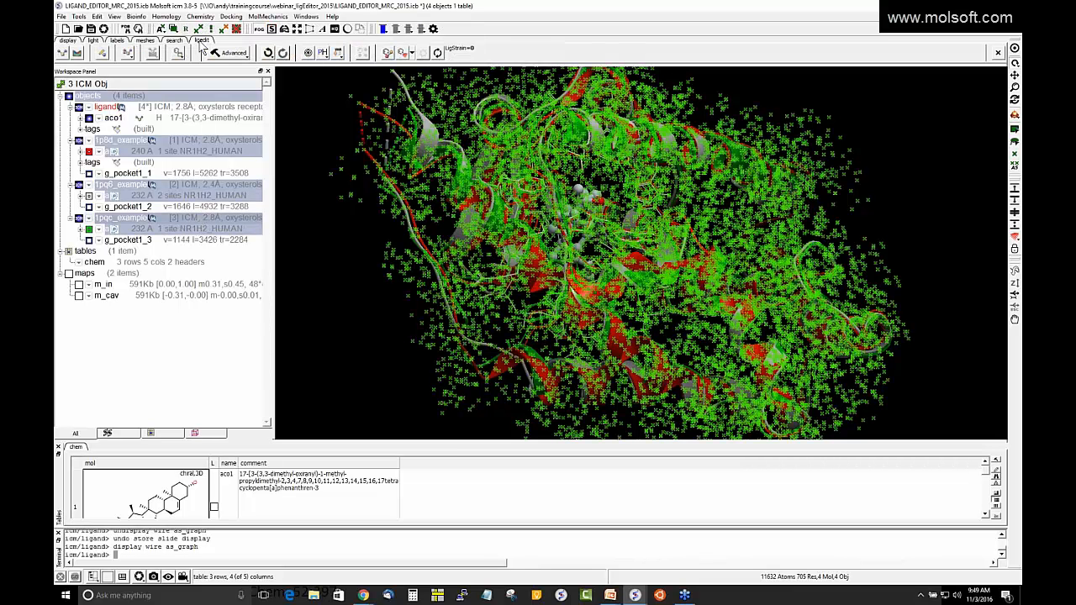
click(76, 54)
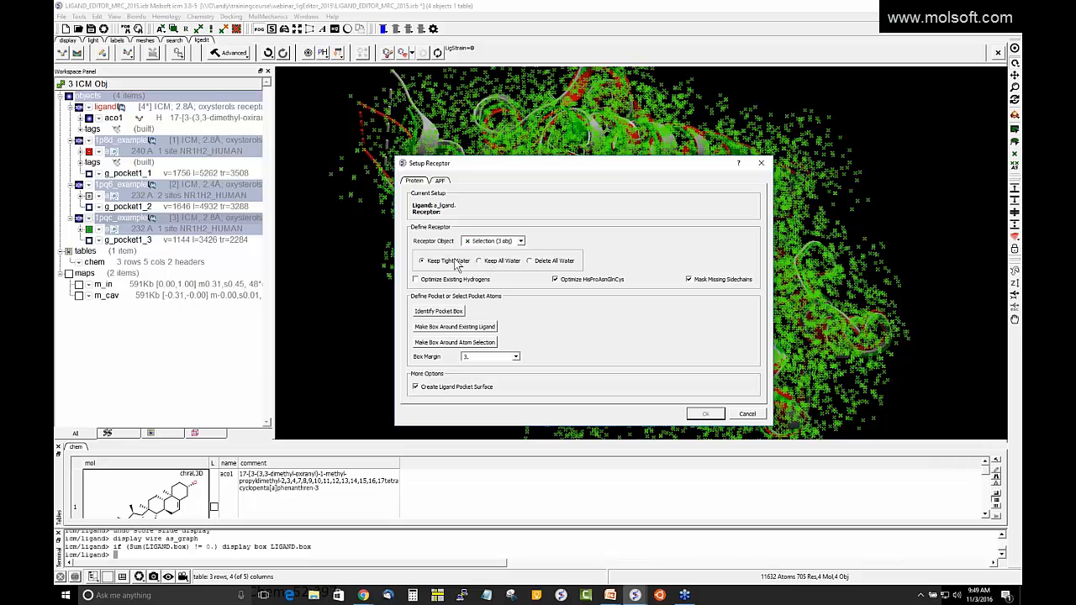
click(480, 333)
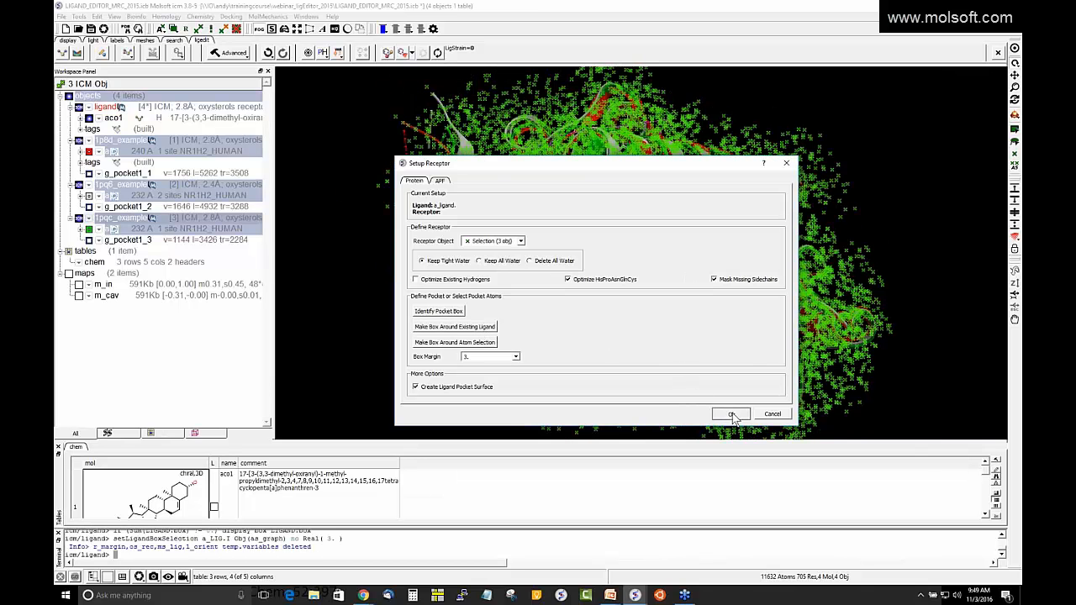
click(730, 414)
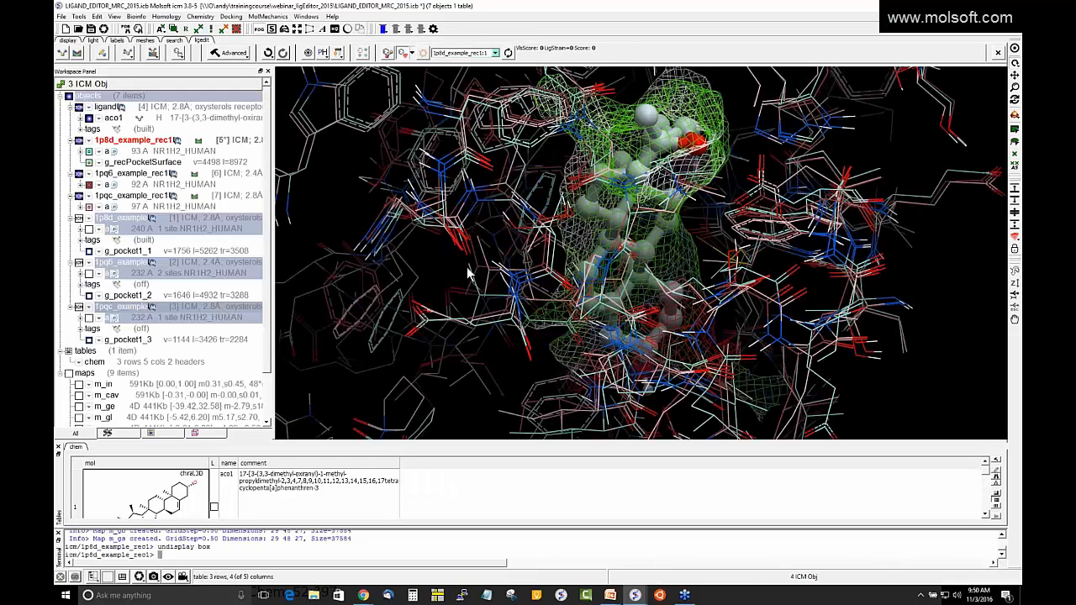
Step: Hide the receptor pocket surface and the 1pqc_example_rec1 chain, and calculate the ligand's score in 1p8d_example_rec1
drag(481, 262, 526, 276)
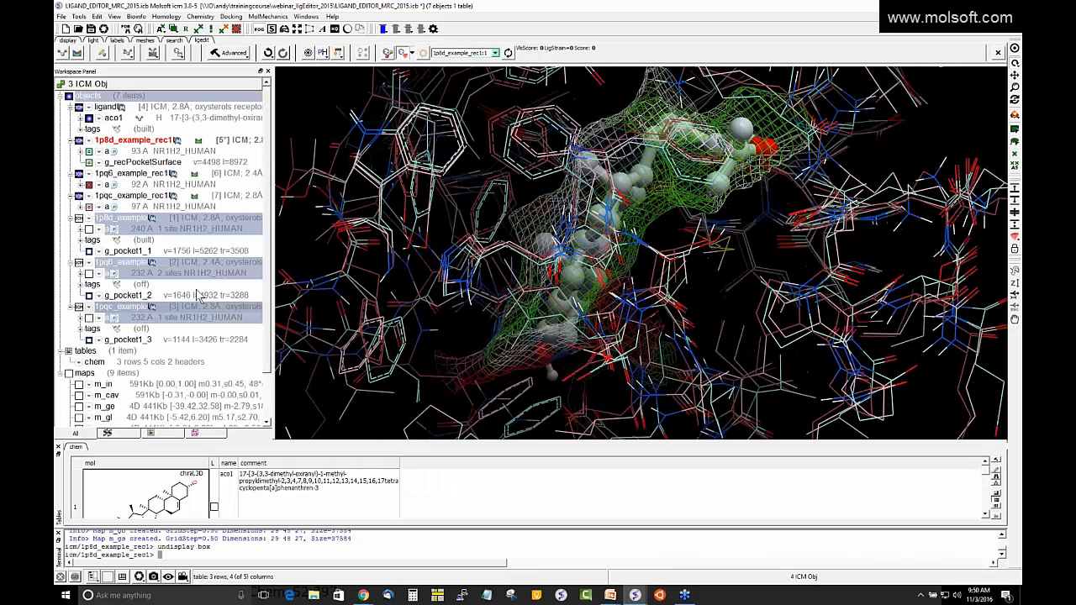
click(89, 162)
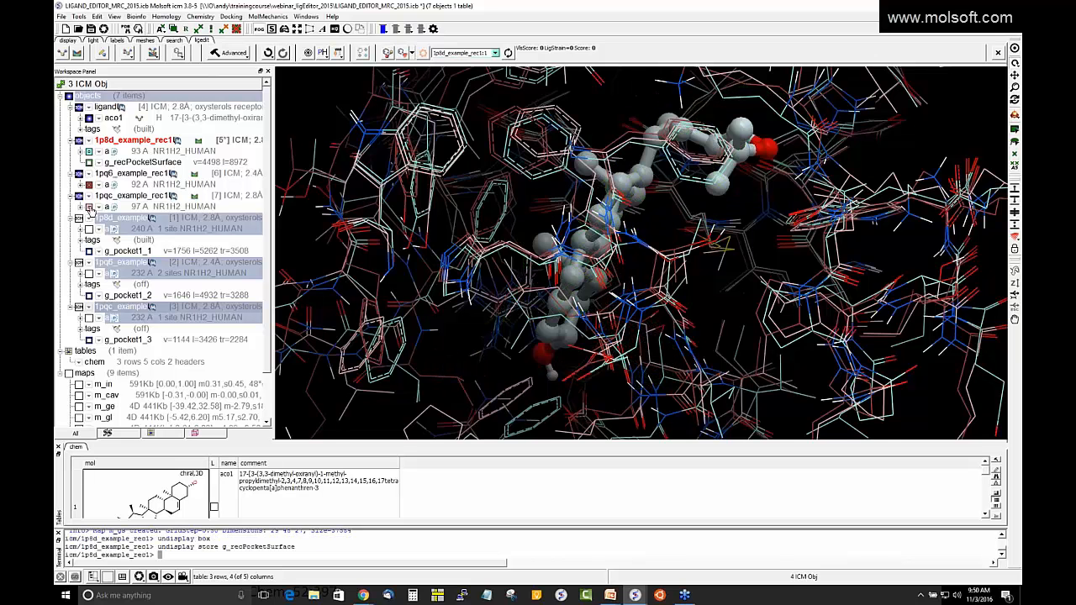
click(89, 206)
click(479, 54)
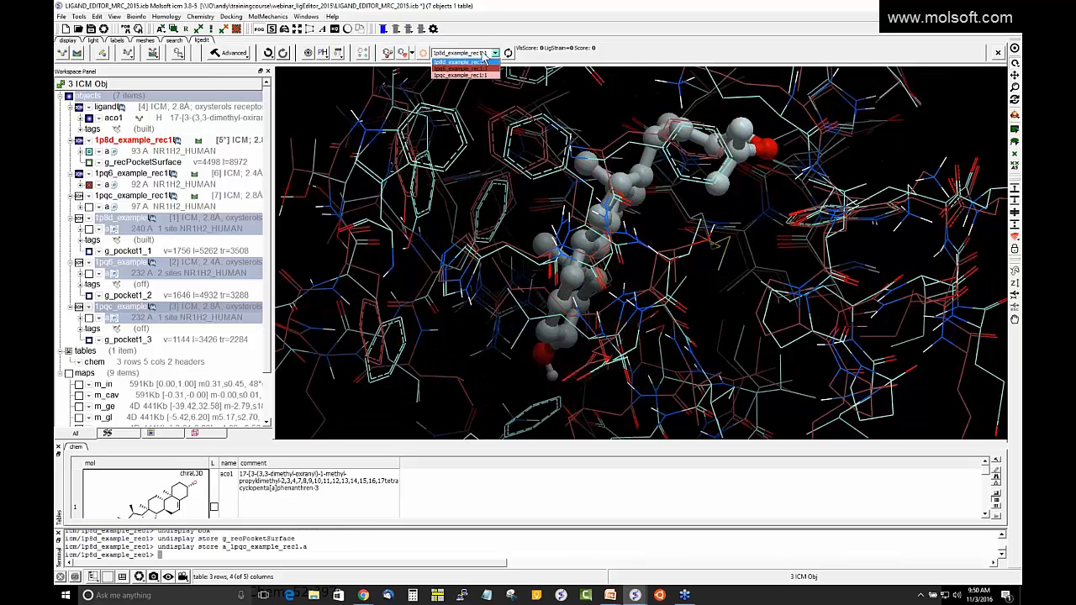
click(489, 62)
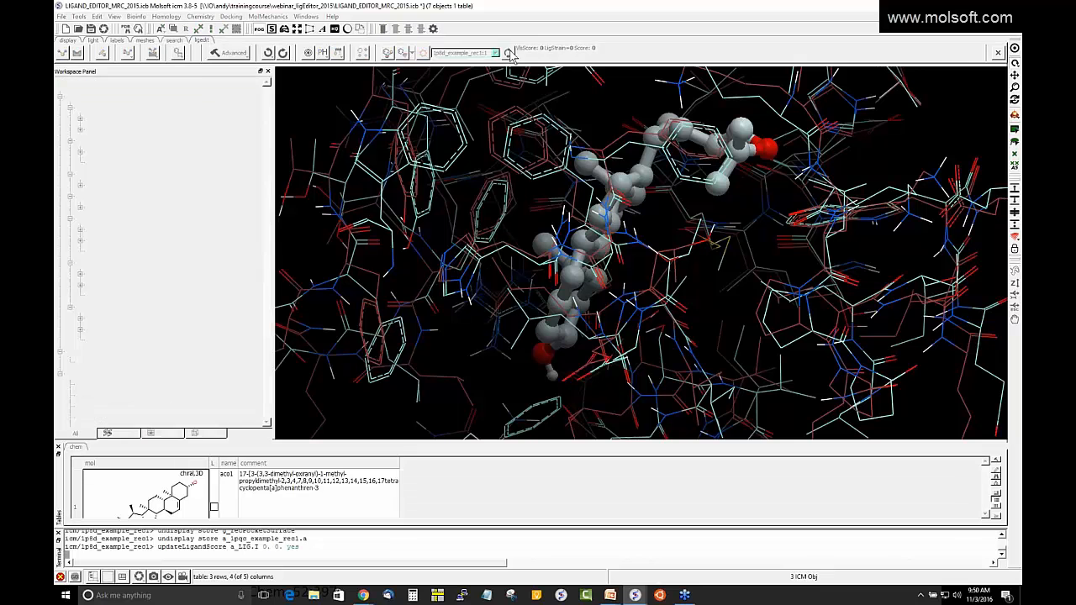
click(509, 53)
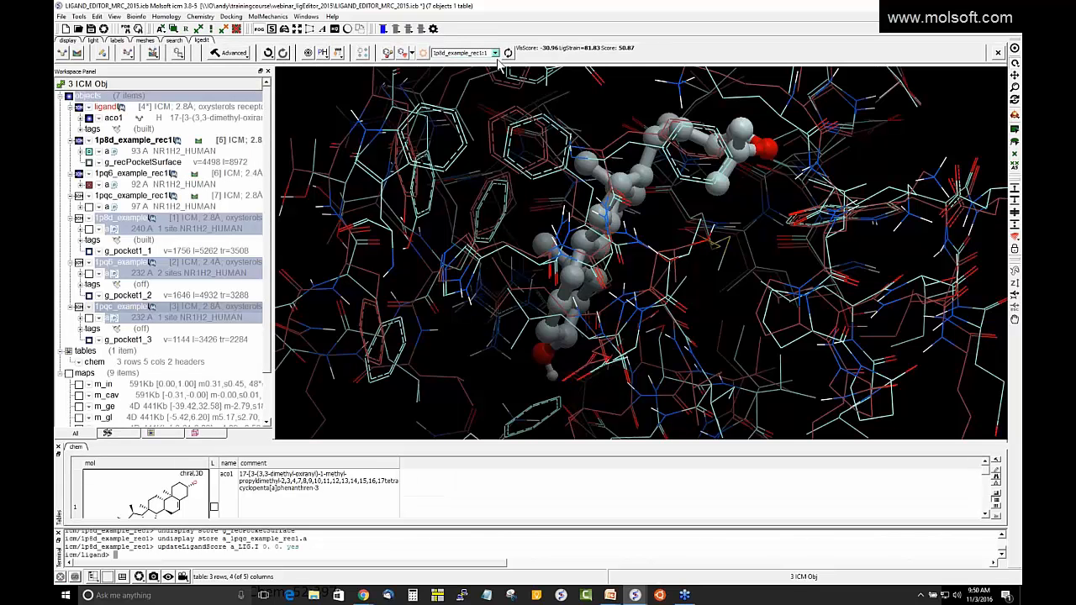
Step: Switch the active receptor conformation to 1pq6_example_rec1 and view the ligand in its pocket
click(491, 54)
click(481, 74)
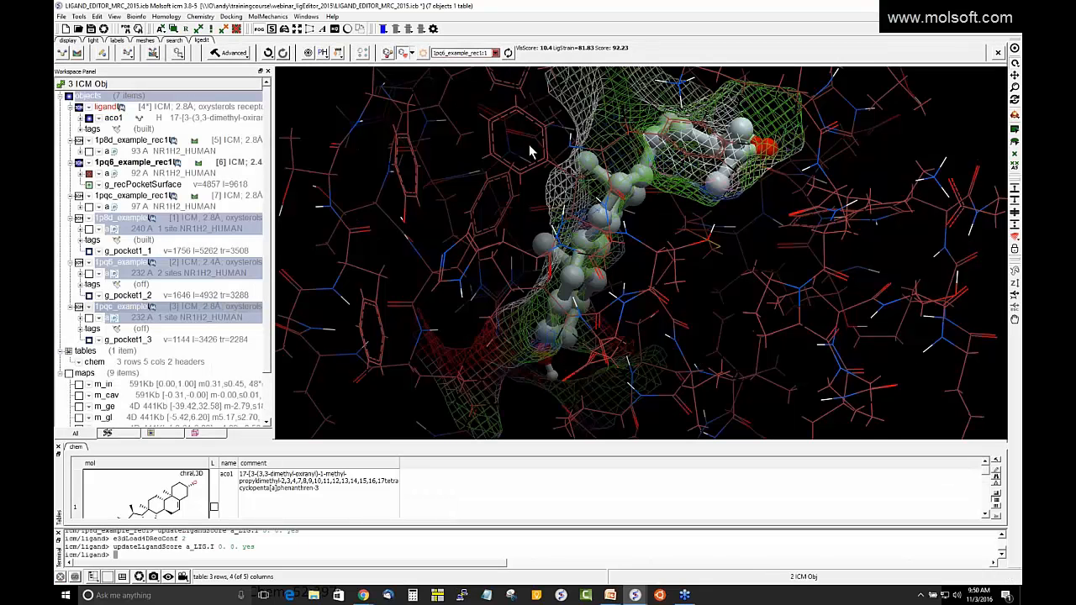
mouse_move(530, 151)
mouse_down()
mouse_move(533, 174)
mouse_move(543, 173)
mouse_move(541, 156)
mouse_up()
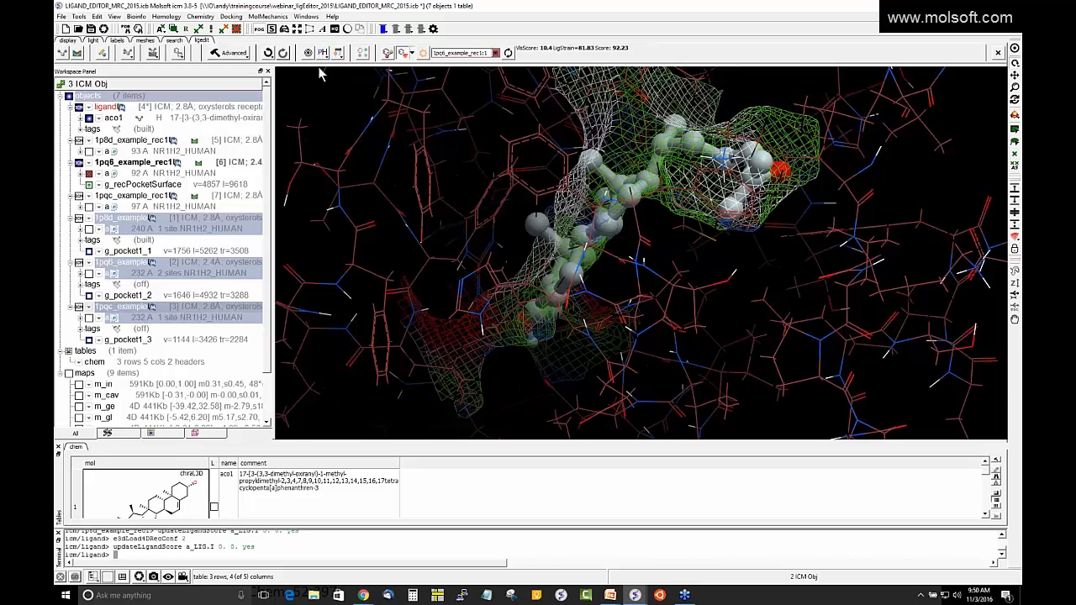
Step: Hide the 1pq6_example_rec1 pocket surface, display the ligand's atom energies, and inspect its clashes from different angles
click(89, 185)
click(422, 52)
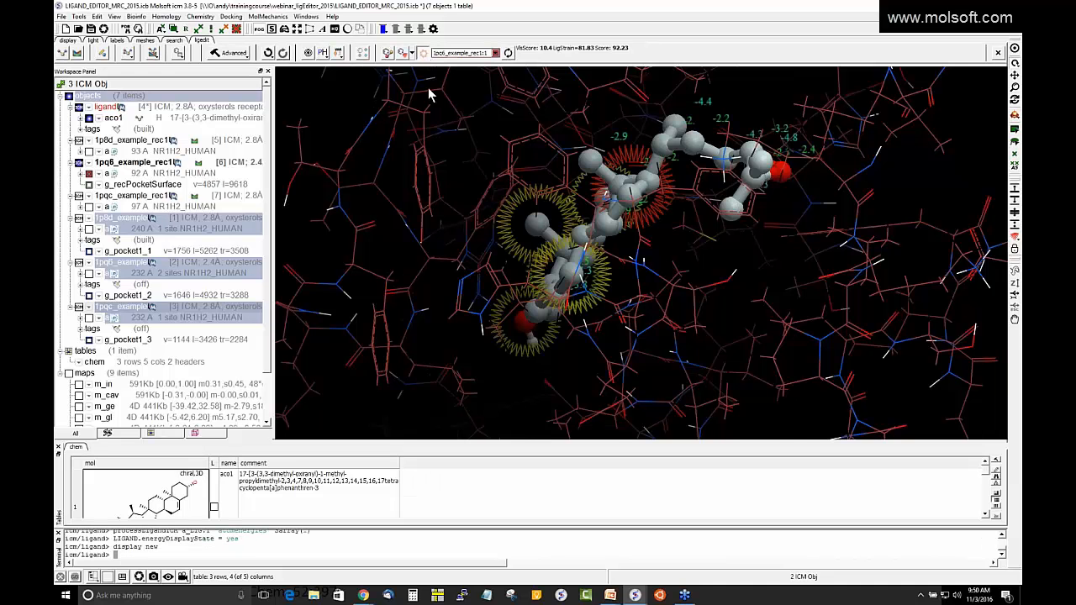
drag(673, 239, 584, 234)
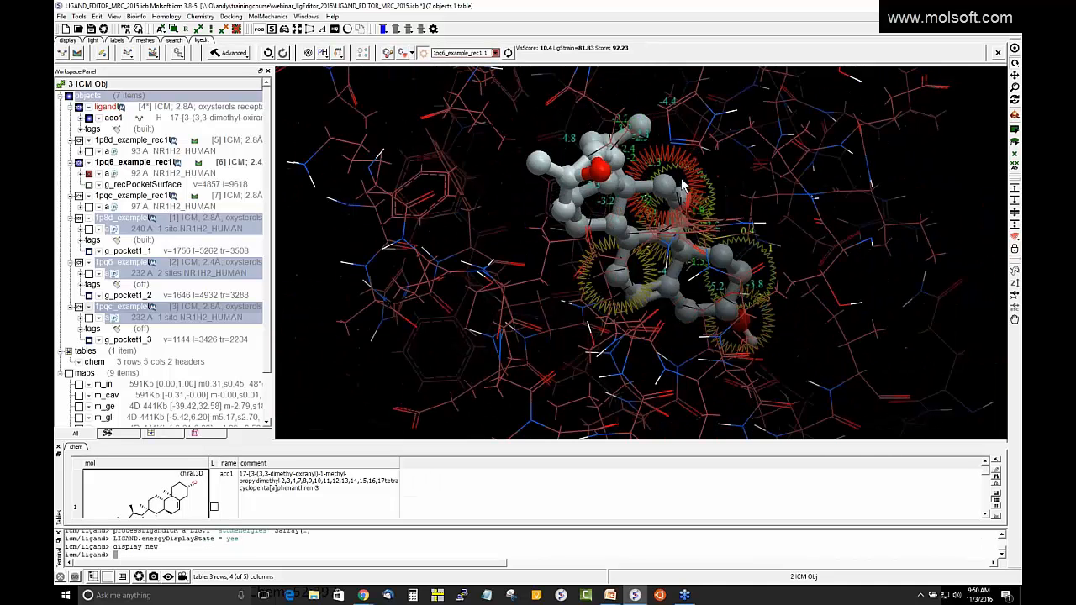
drag(706, 199, 763, 199)
Step: Switch the active receptor conformation to 1pqc_example_rec1 and inspect the ligand's fit and clashes in its pocket
click(495, 52)
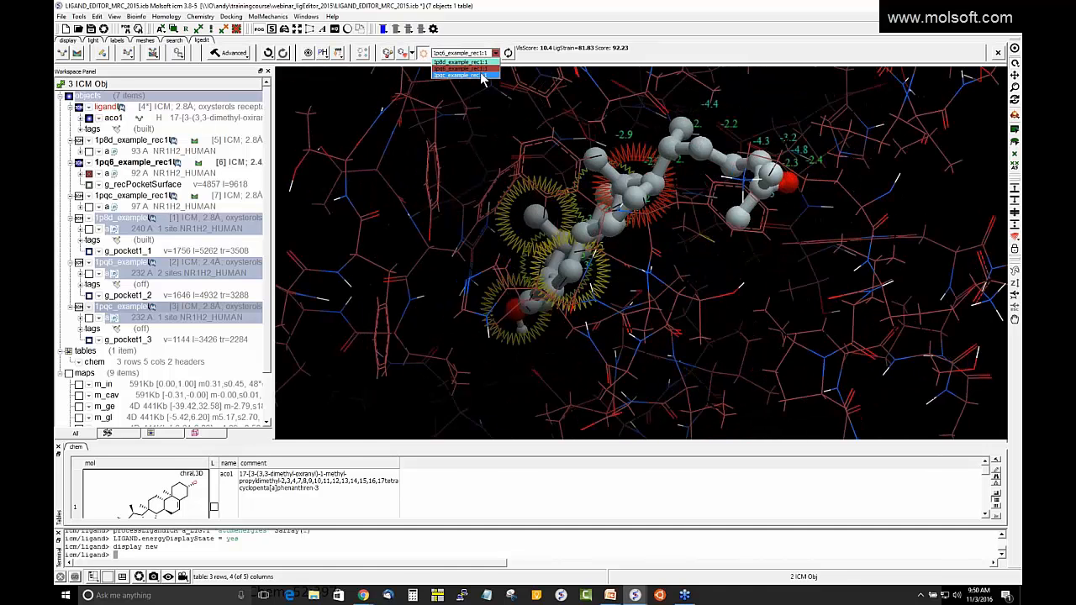
click(483, 84)
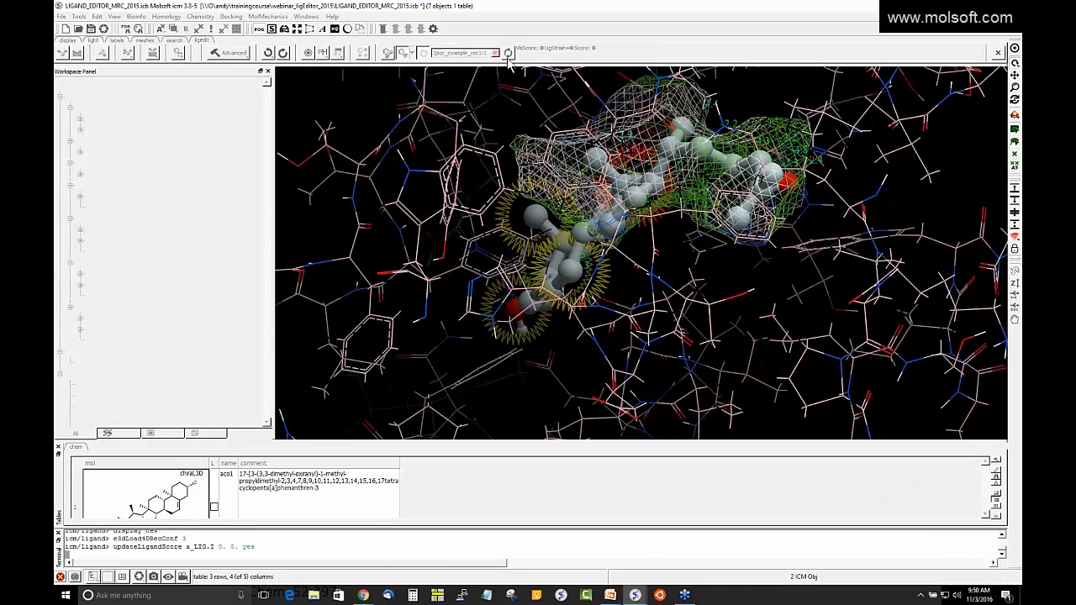
drag(586, 330, 620, 298)
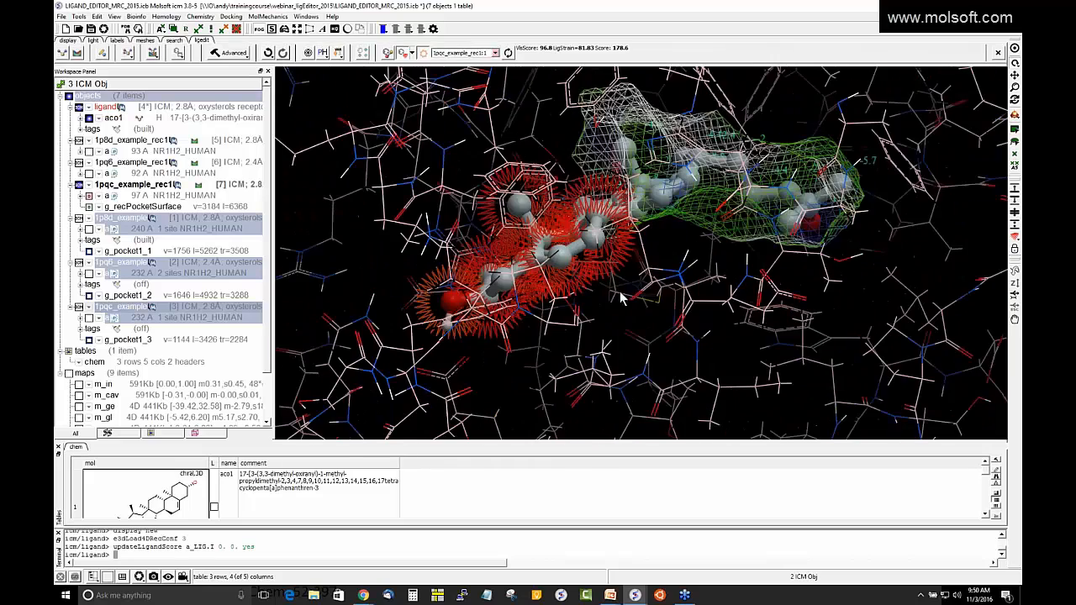
Step: Switch the active receptor conformation to 1p8d_example_rec1, hide its pocket surface, and inspect the ligand's fit
click(495, 53)
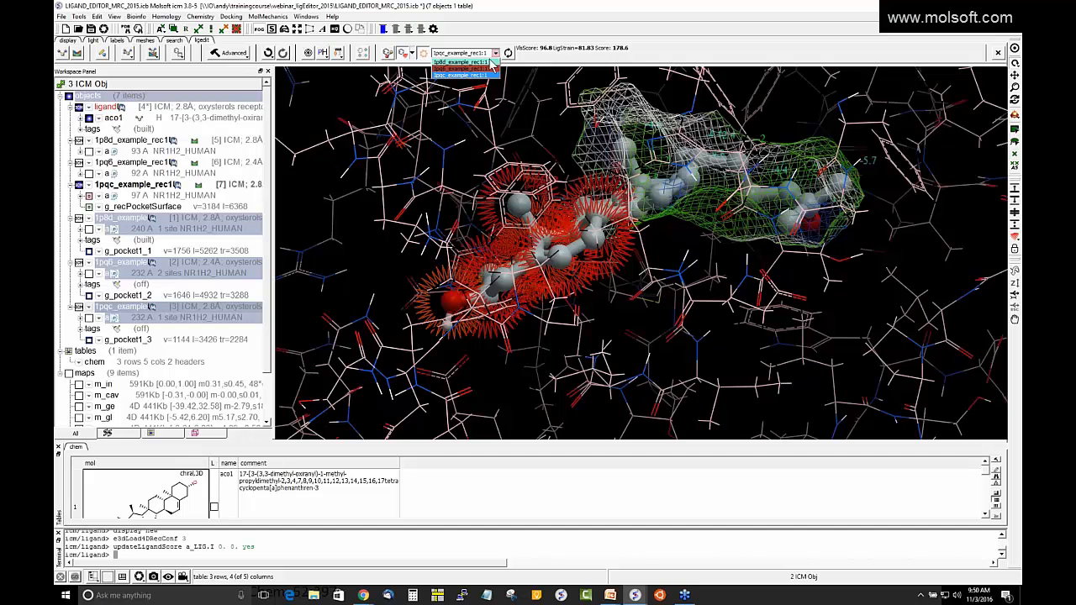
click(490, 63)
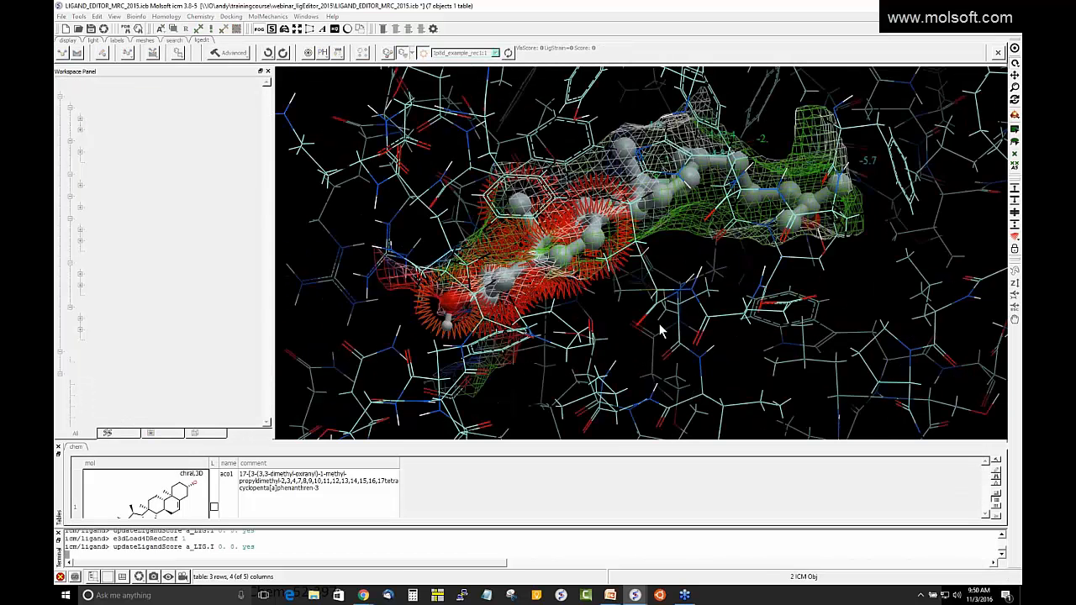
drag(629, 292, 598, 284)
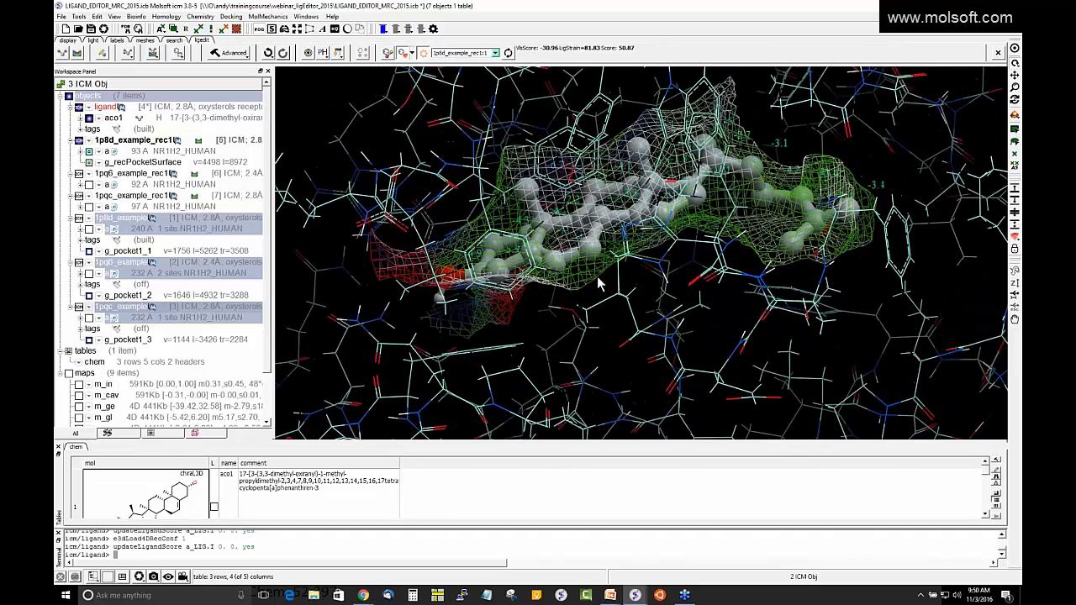
click(89, 162)
drag(455, 320, 456, 306)
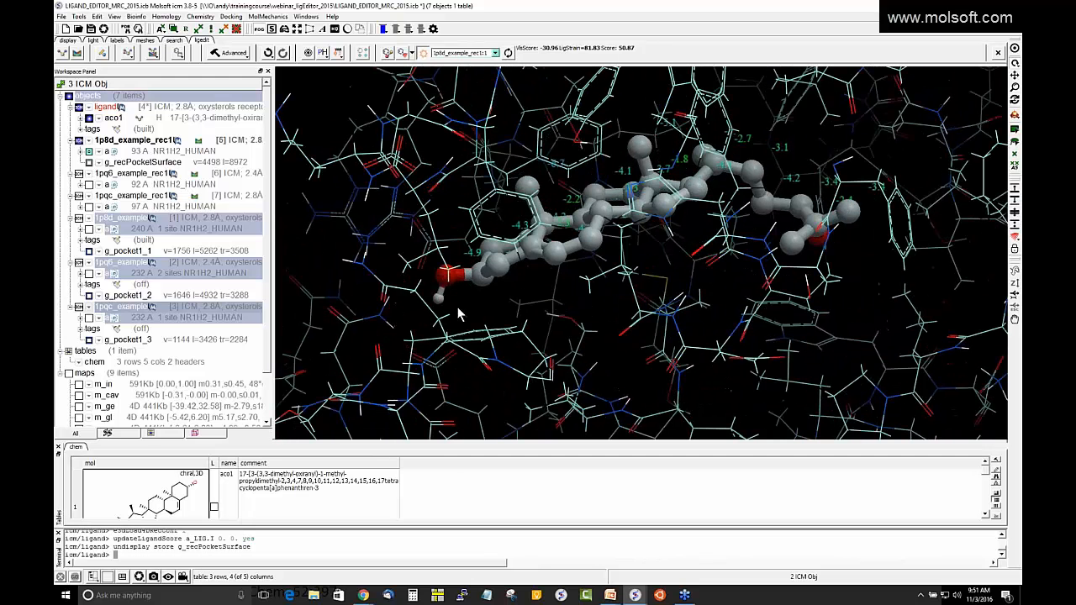
Step: Display the ligand edit tools, look up the Redock in Multiple Receptors (4D) option, and close the terminal
click(101, 53)
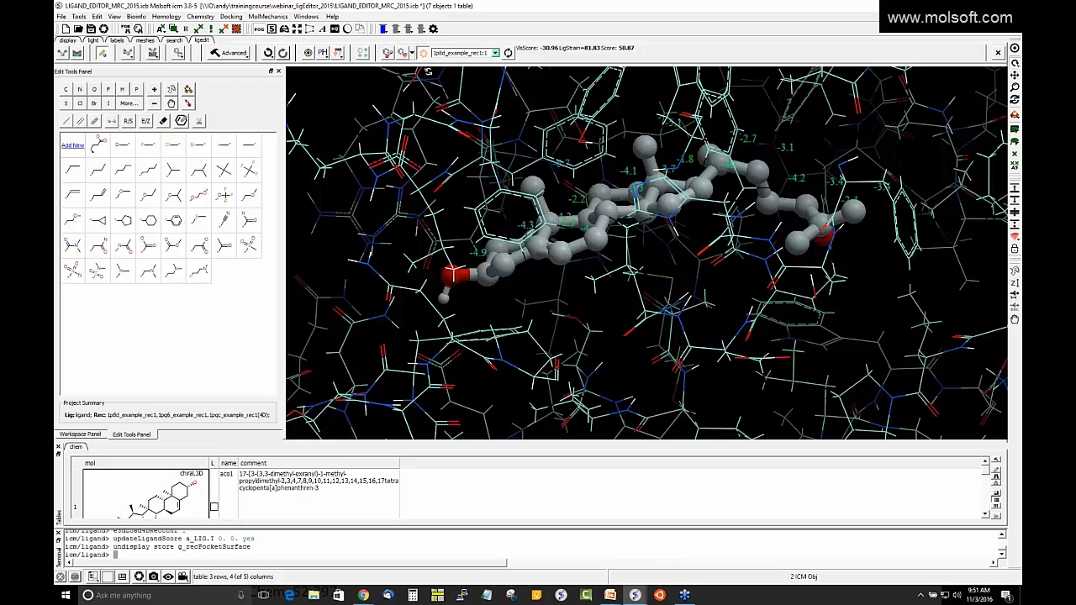
click(152, 53)
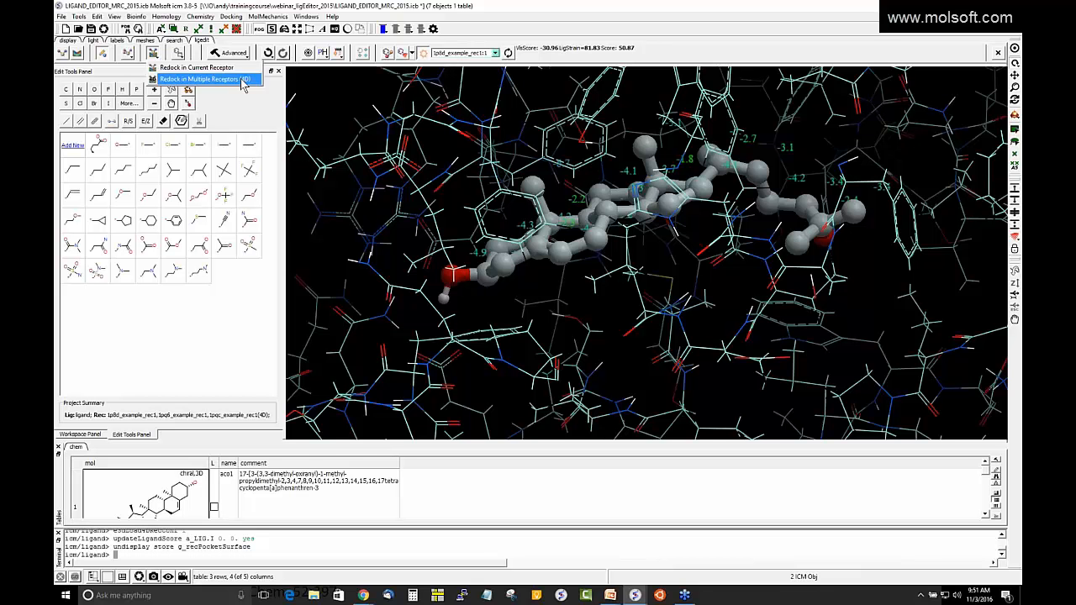
click(59, 534)
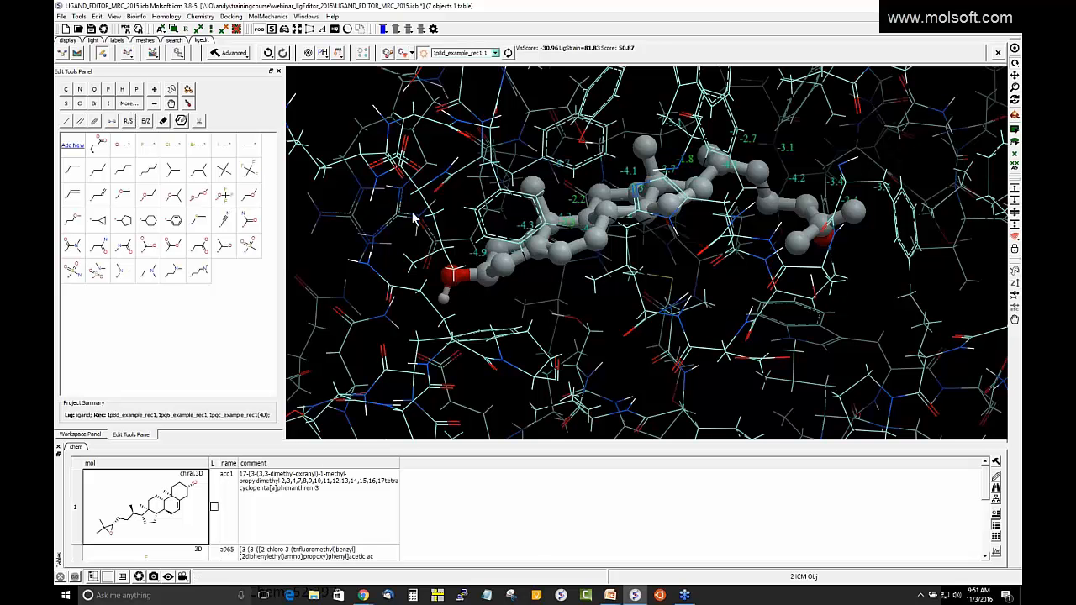
scroll(353, 187, down, 3)
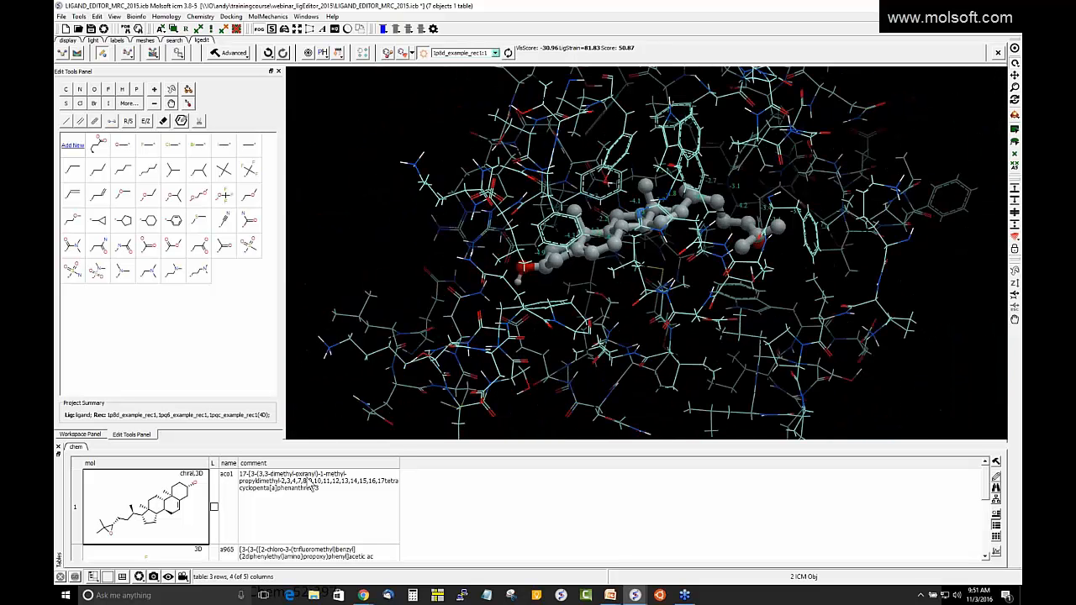
Step: Switch to the PowerPoint presentation and view the Induced Fit Docking slide
mouse_move(610, 595)
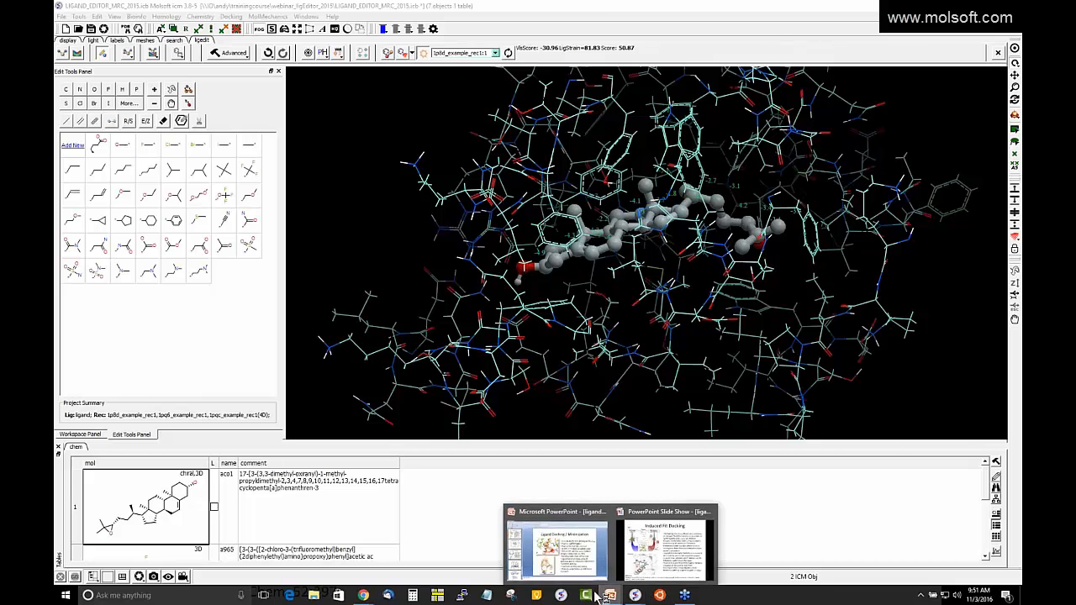
click(571, 556)
click(127, 340)
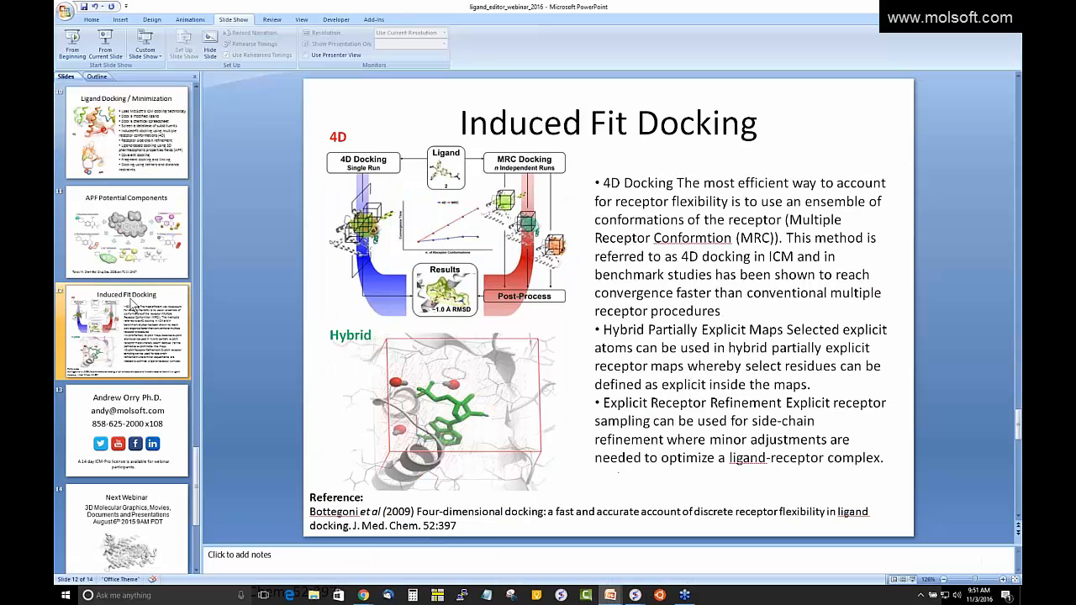
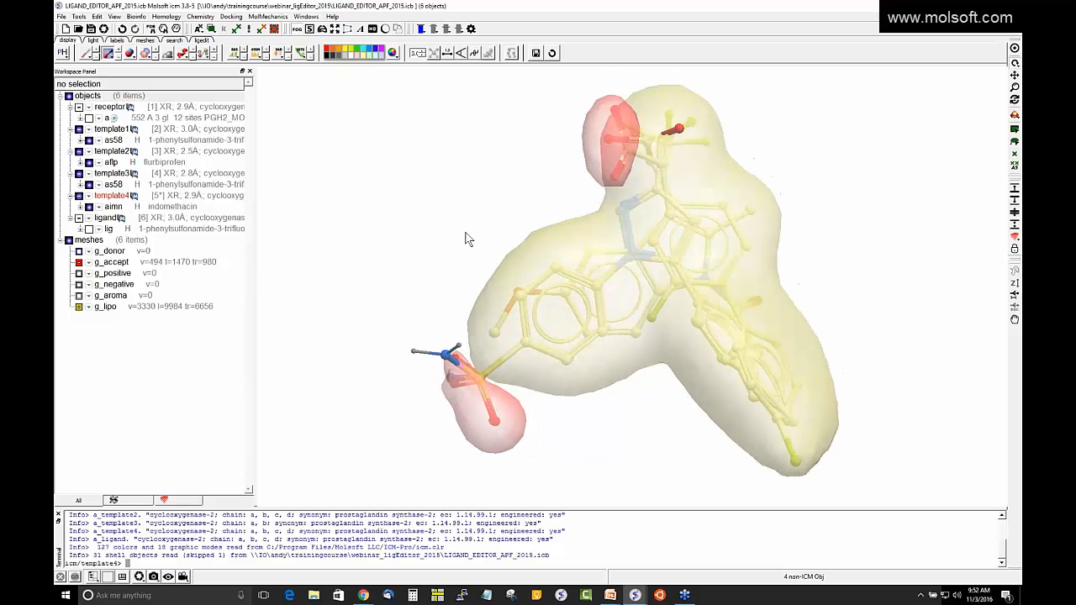
Step: Compare the superimposed template ligands with and without the property meshes, leaving all meshes hidden
click(69, 241)
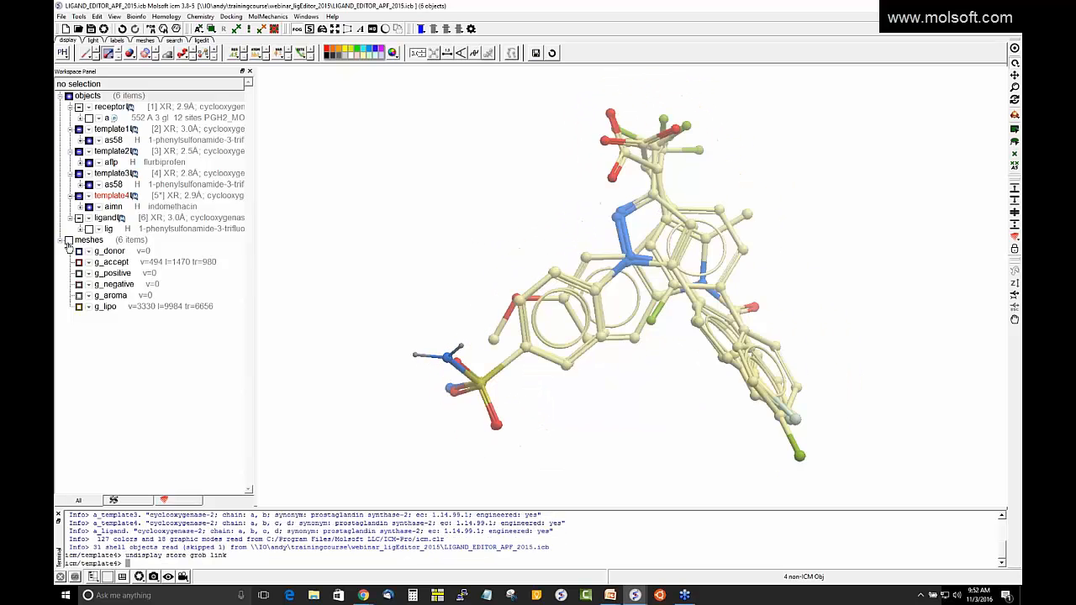
drag(392, 282, 421, 276)
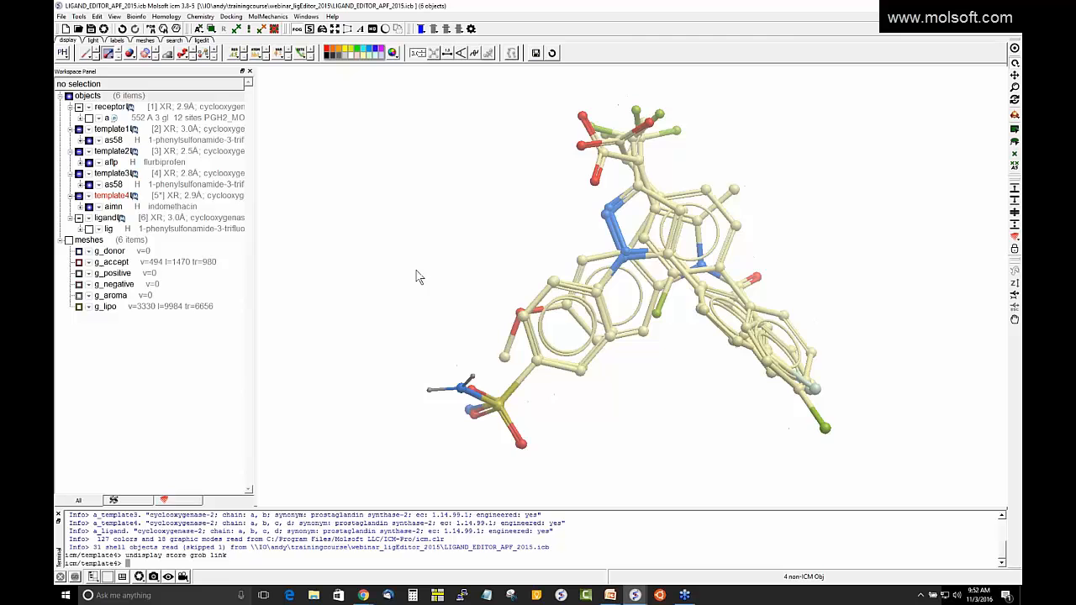
click(69, 240)
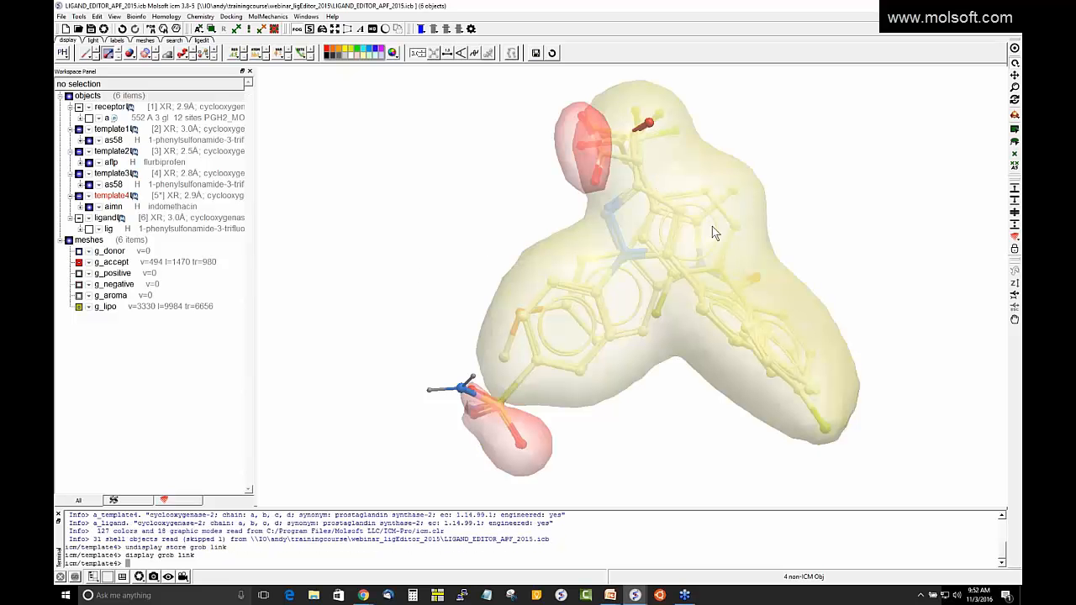
click(68, 241)
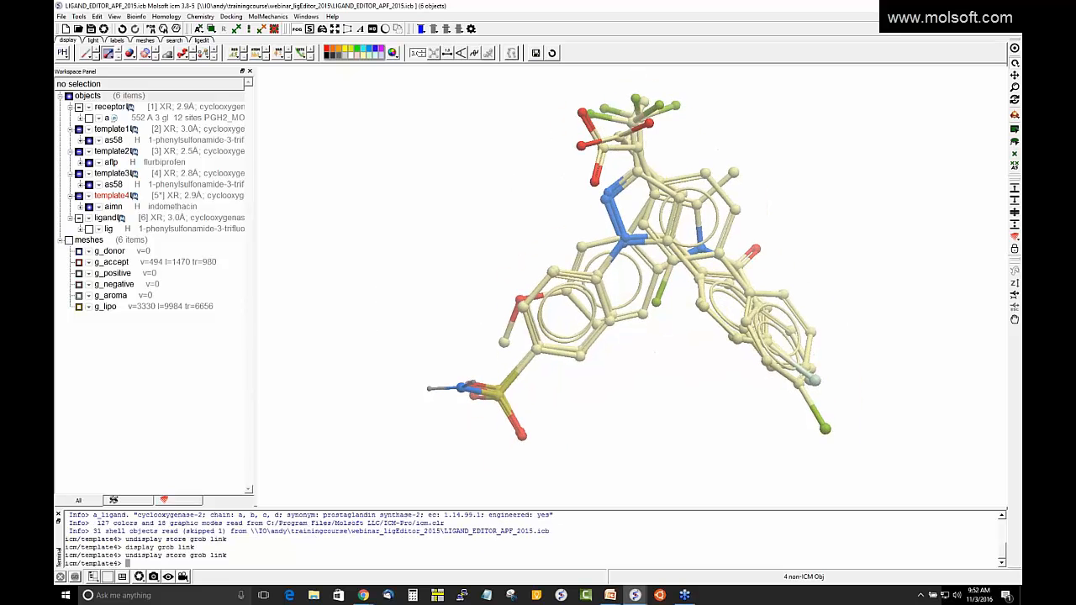
Step: Set up the lig molecule of the ligand object as the editor's ligand, with formal charges auto-assigned at pH 7.00
click(202, 41)
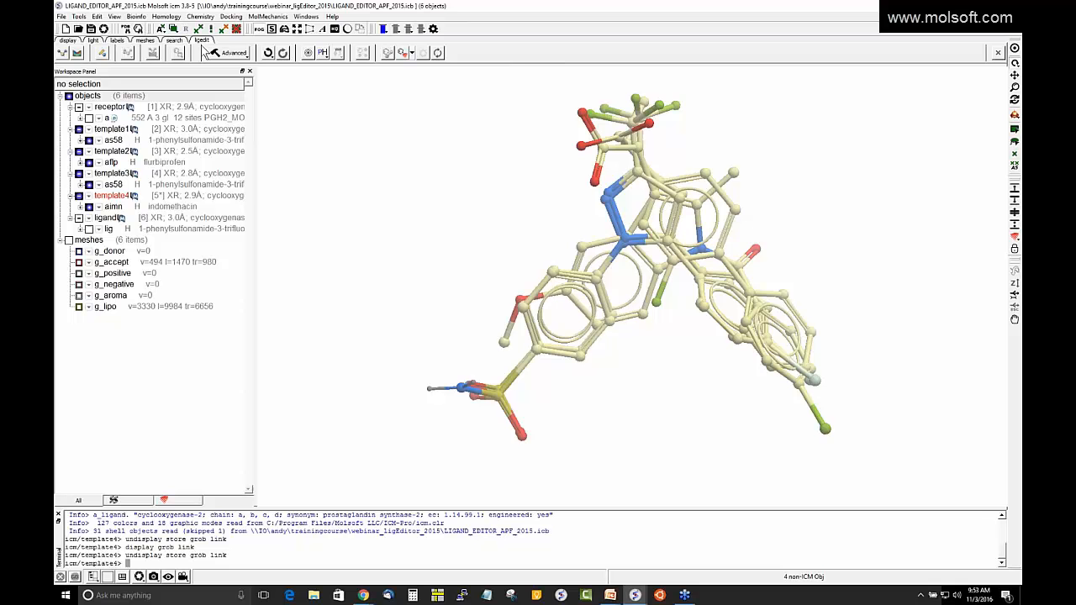
click(61, 53)
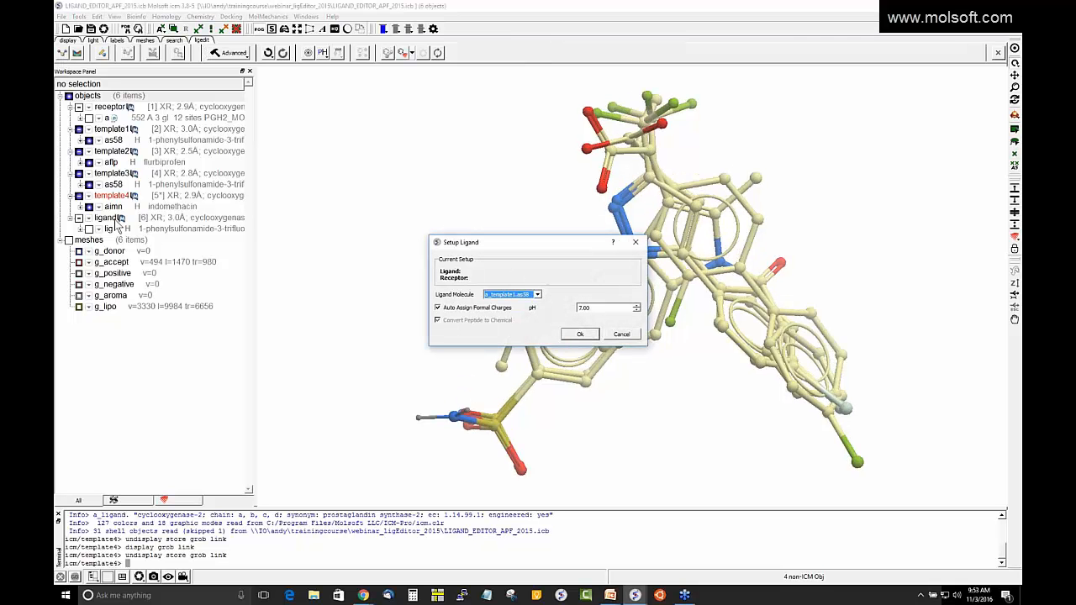
click(620, 335)
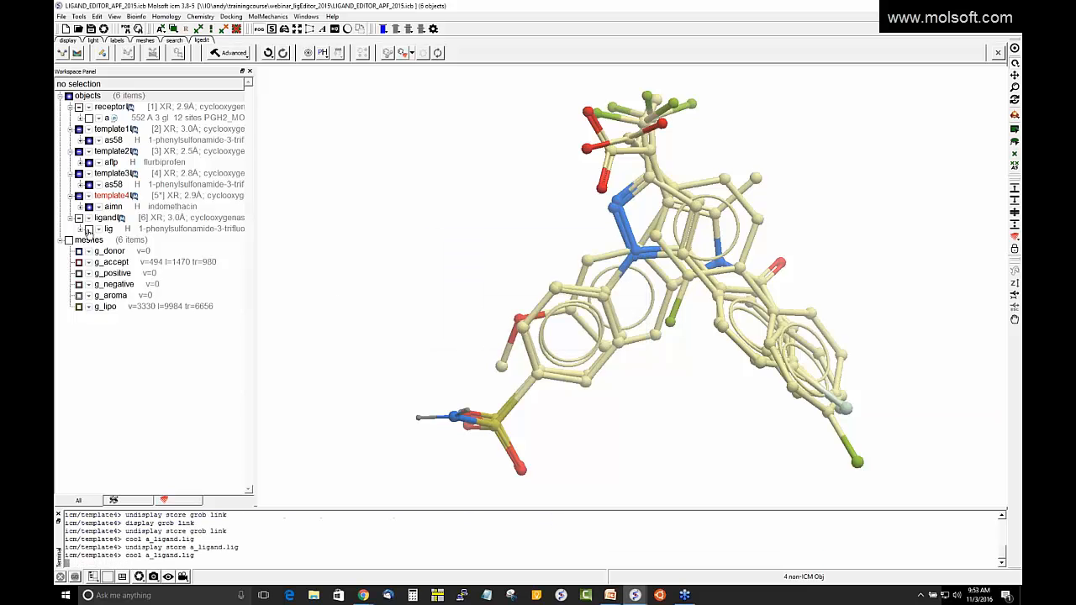
click(62, 53)
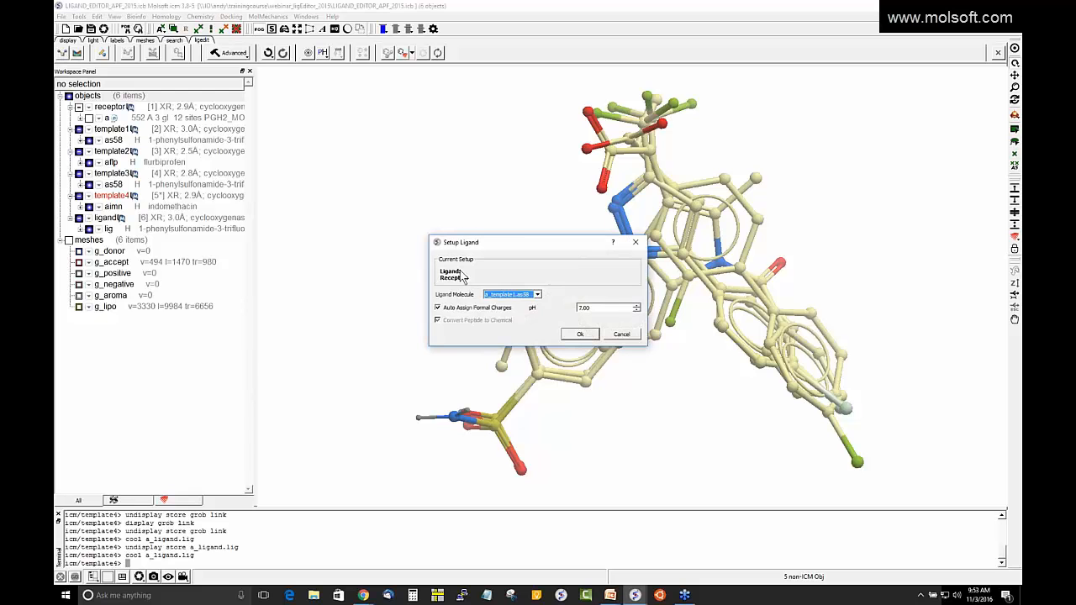
click(536, 294)
click(511, 331)
click(578, 334)
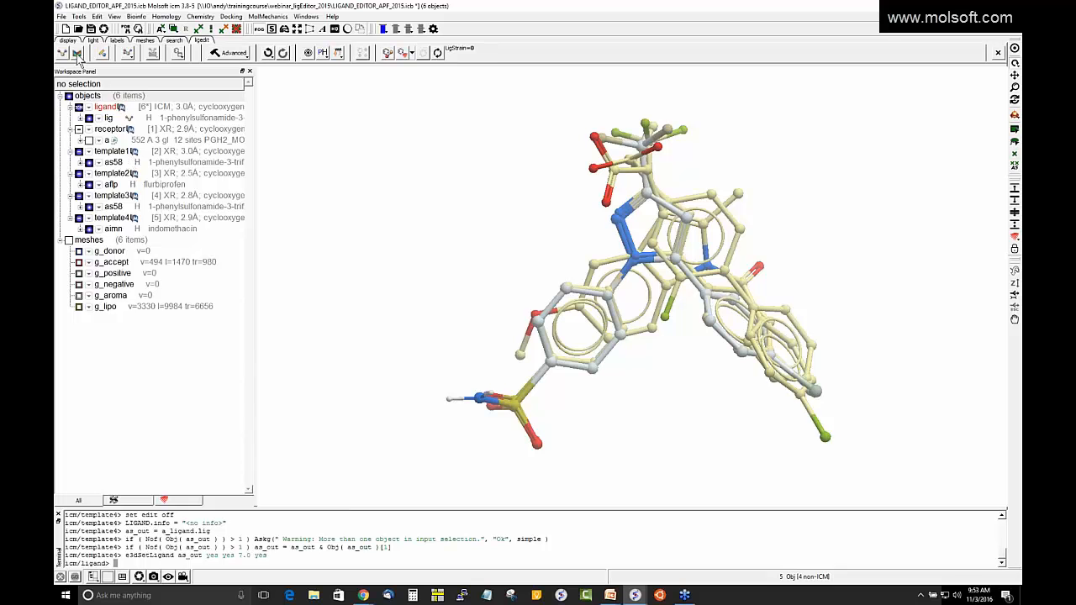
Step: Set up an APF receptor from template1, template2 and template3, with a box around the templates at a 5.00 margin
click(116, 198)
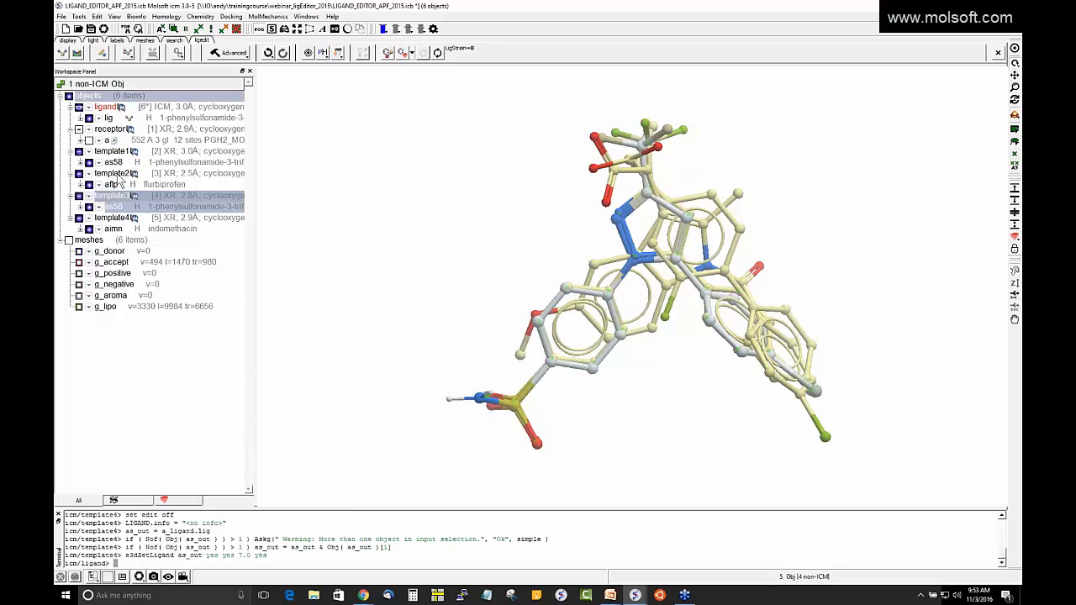
ctrl+click(121, 174)
ctrl+click(122, 152)
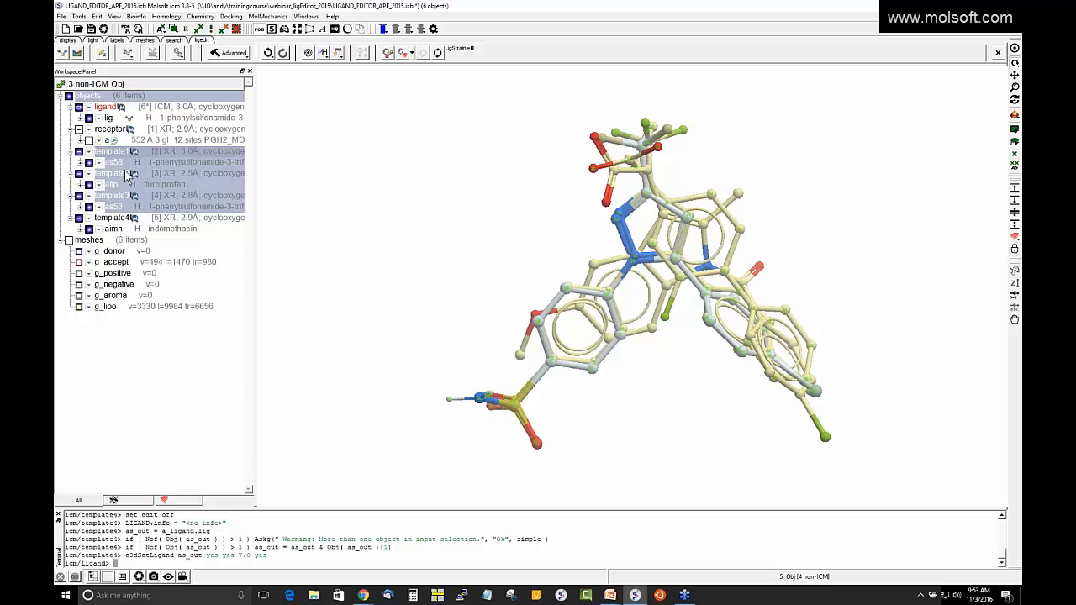
click(77, 54)
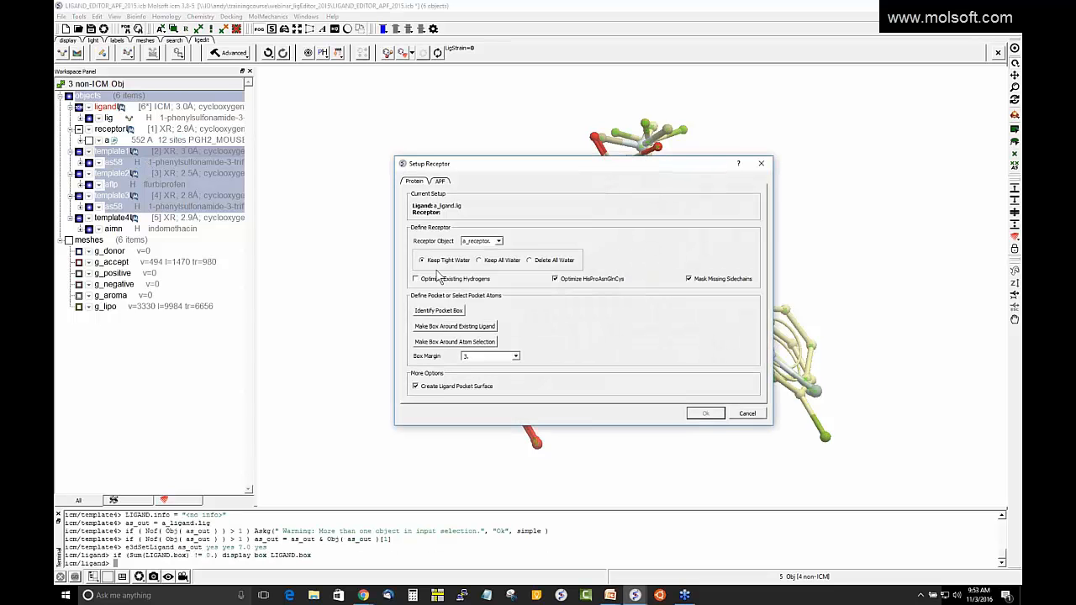
click(439, 182)
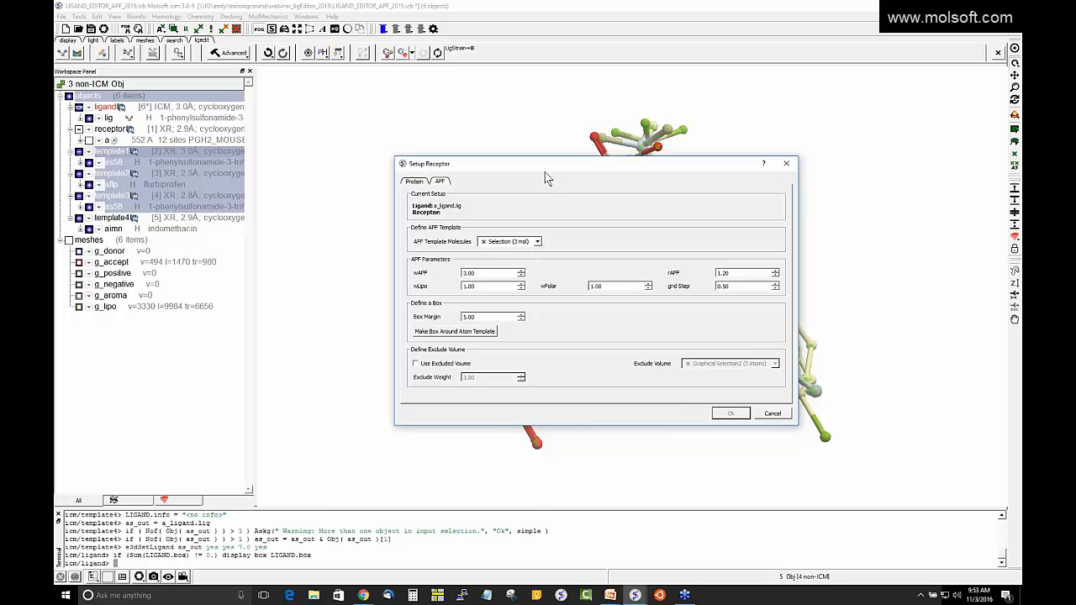
drag(538, 166, 302, 221)
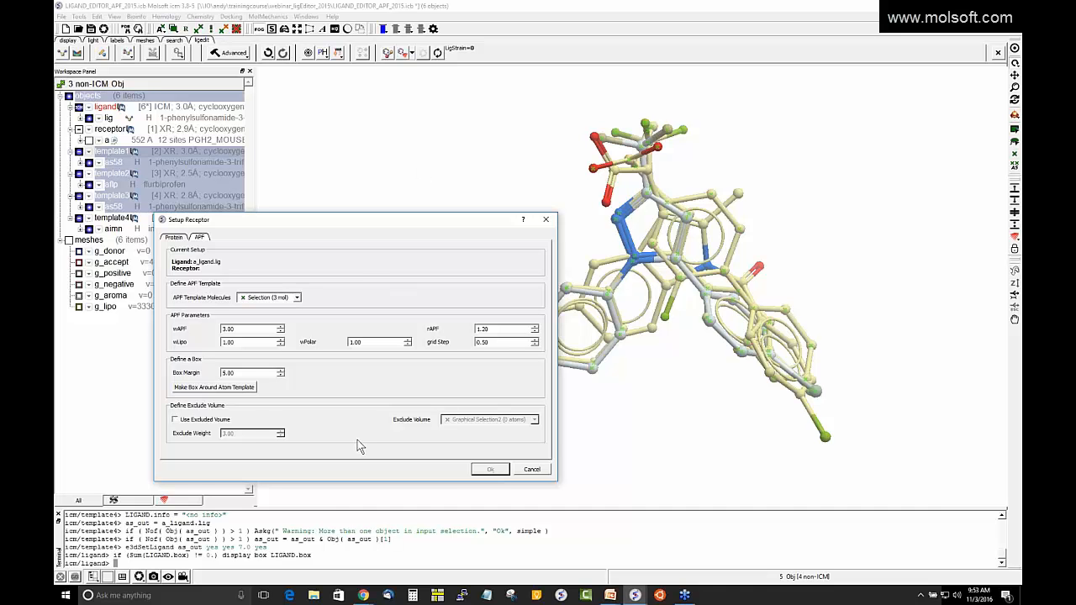
click(233, 390)
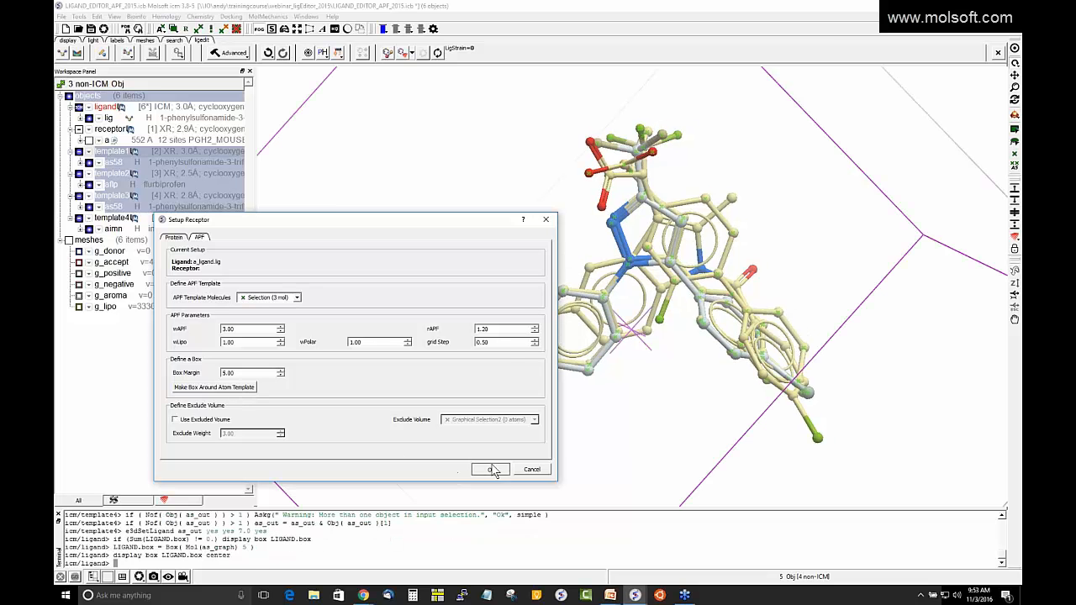
click(491, 469)
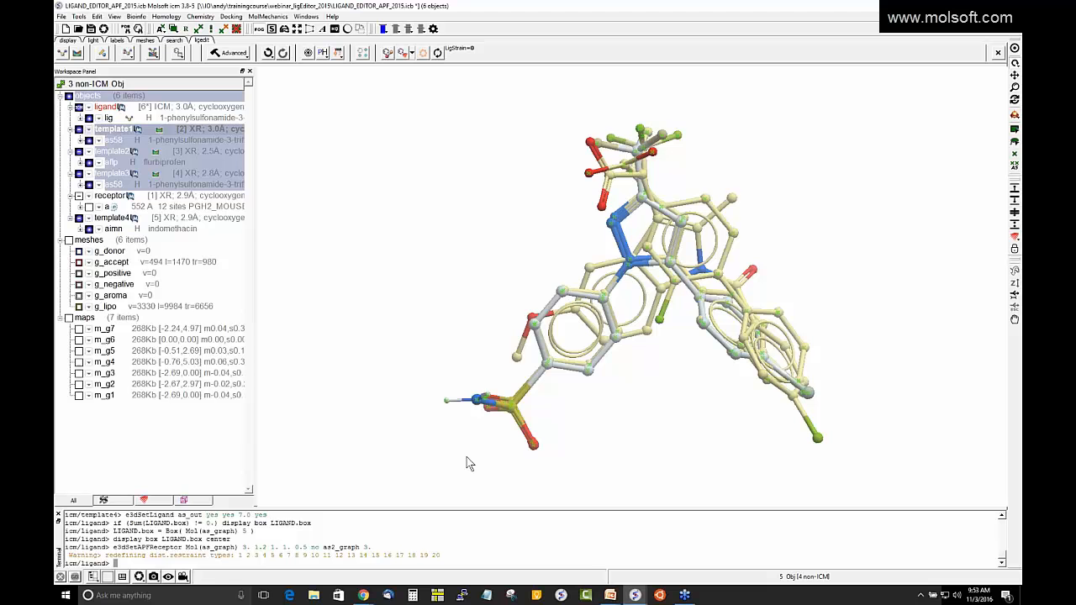
Step: Visualize the APF fields around the ligand and the superimposed templates
click(411, 54)
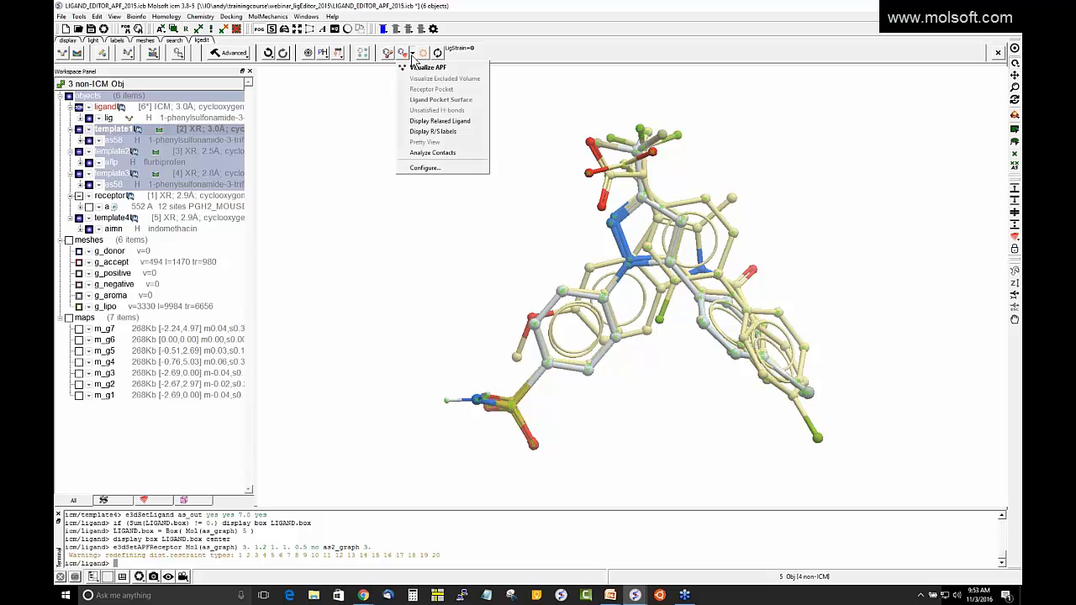
click(416, 67)
drag(456, 205, 428, 127)
click(411, 54)
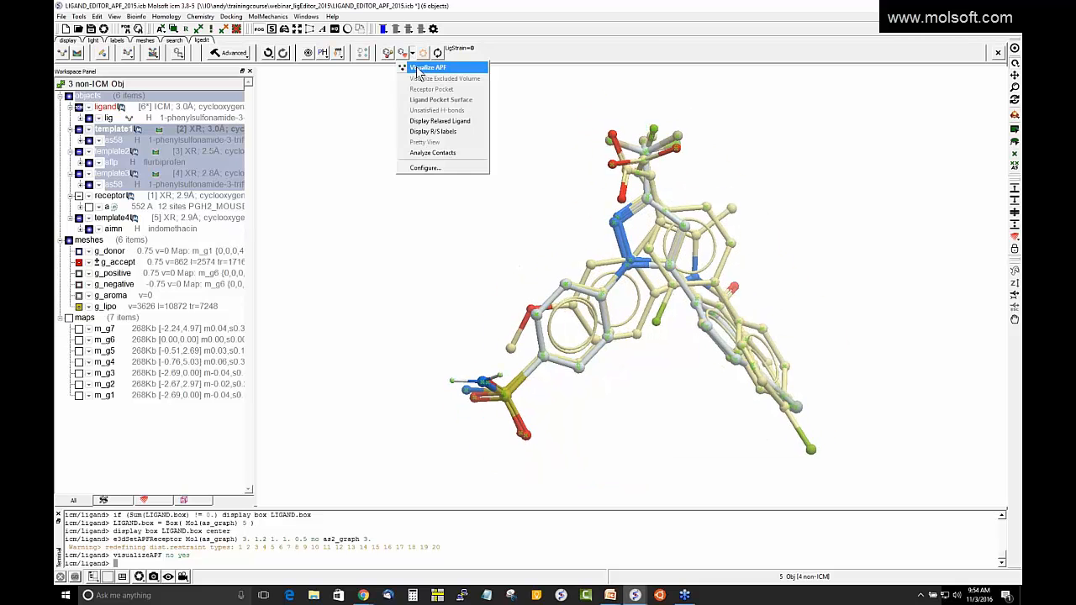
click(416, 66)
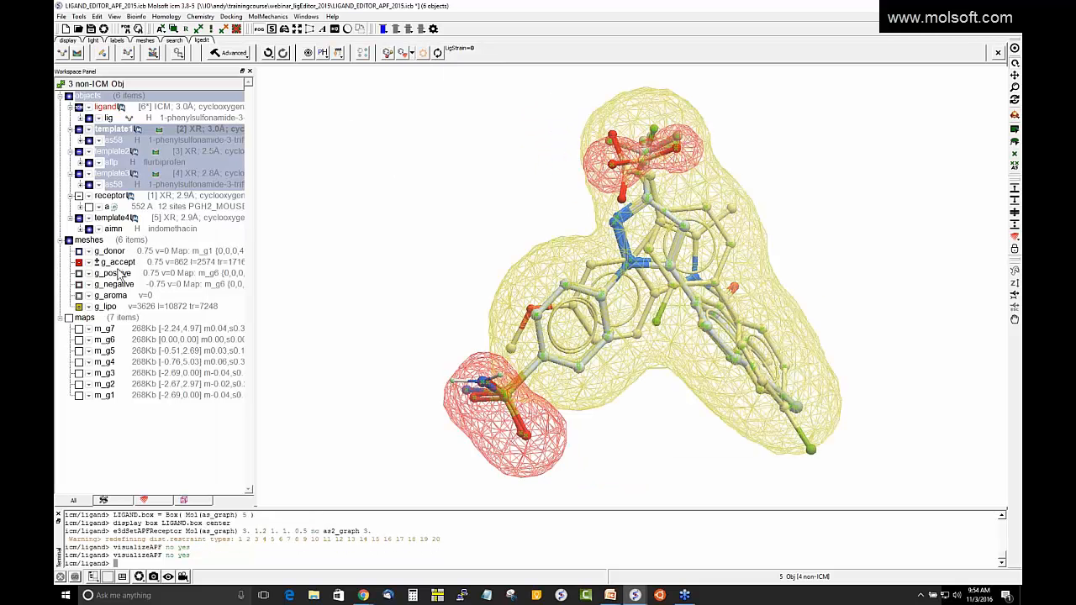
Step: Examine the g_accept and g_lipo meshes by toggling the display of each, leaving only g_lipo hidden
click(78, 264)
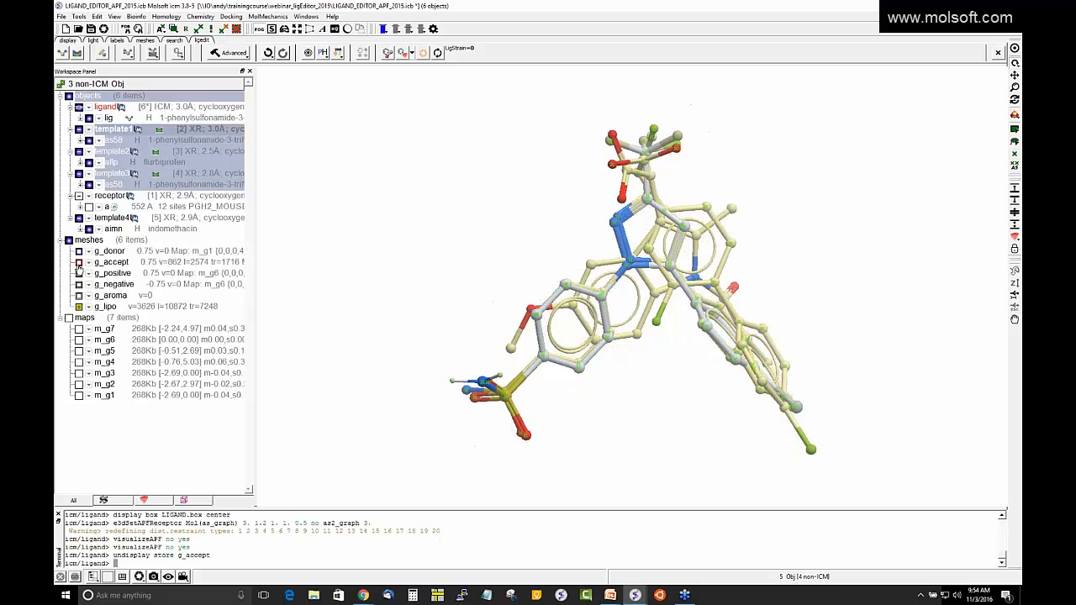
click(78, 264)
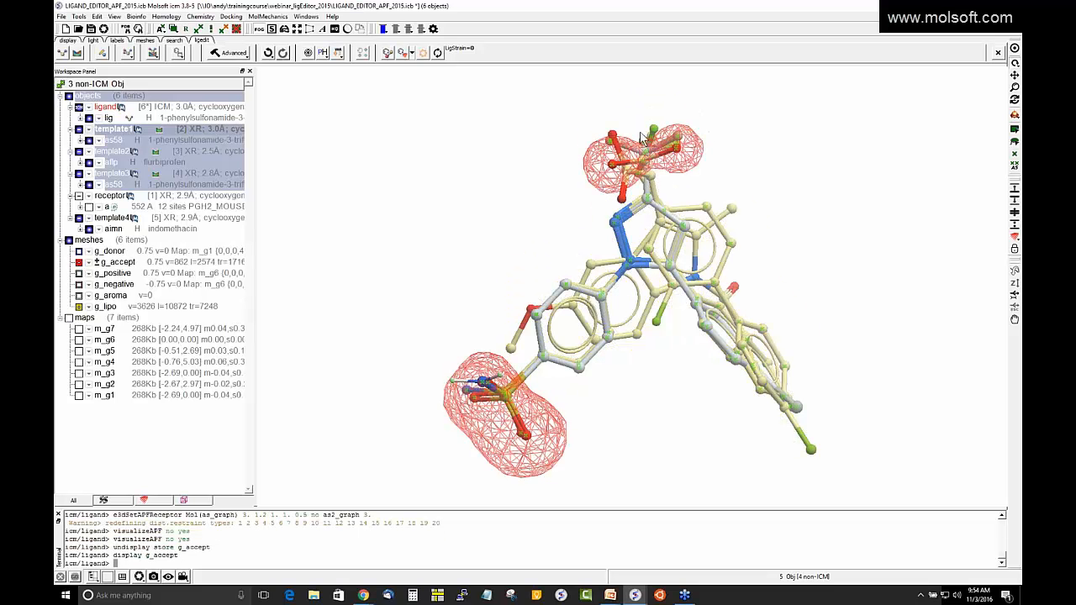
click(77, 307)
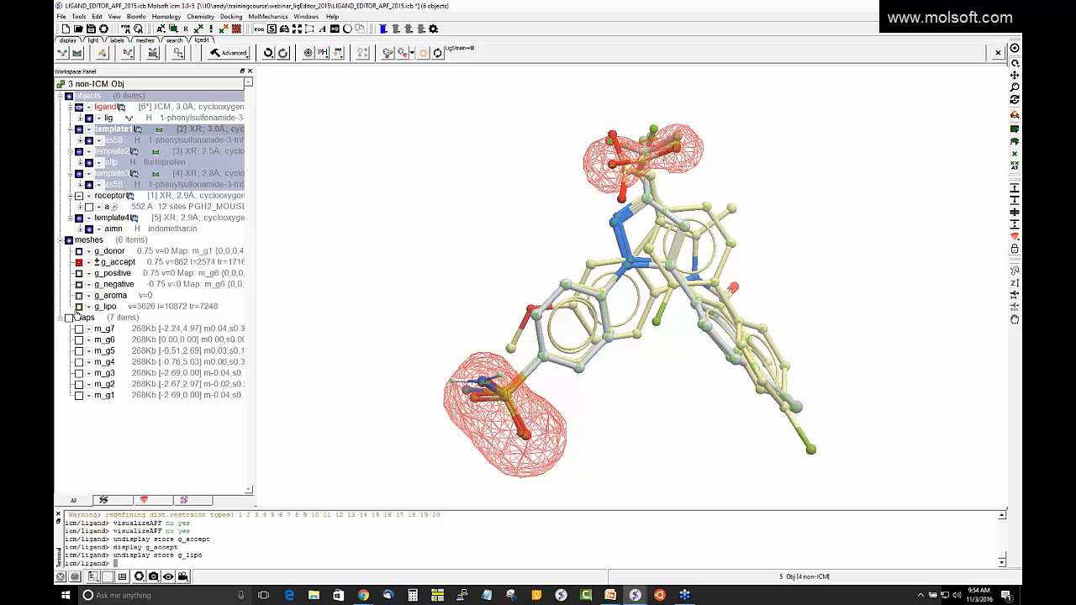
click(78, 306)
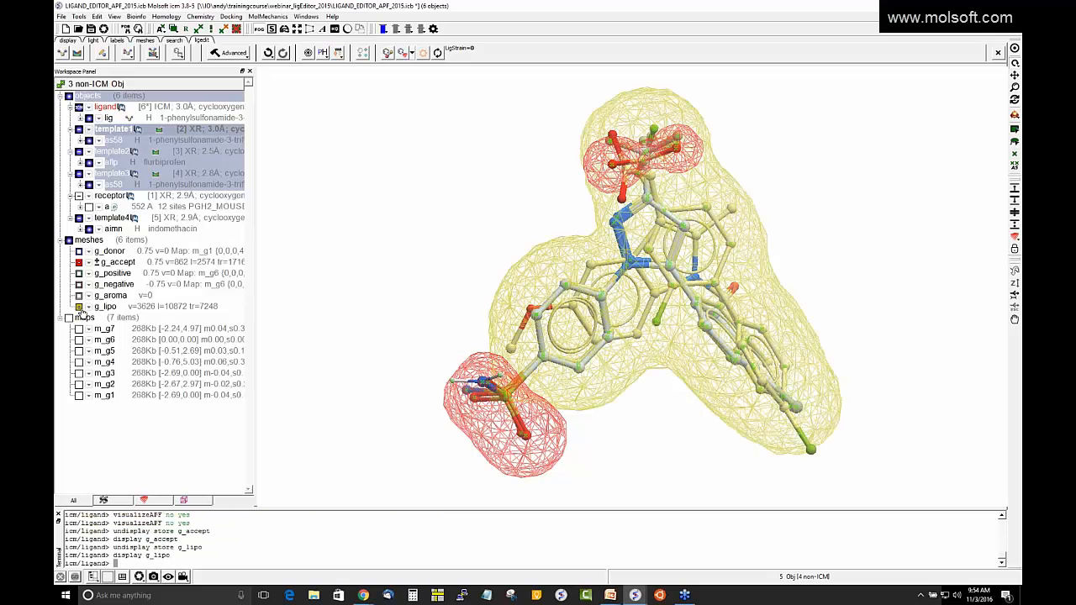
click(78, 307)
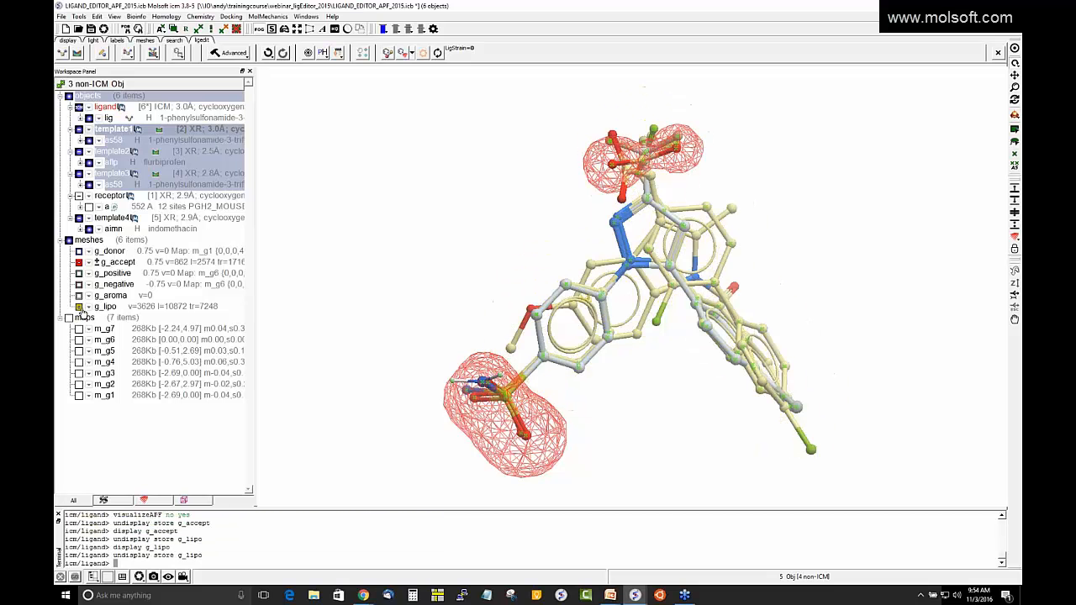
Step: Hide the g_accept mesh and check the g_negative, g_positive, g_donor and g_lipo meshes by toggling their display
click(78, 284)
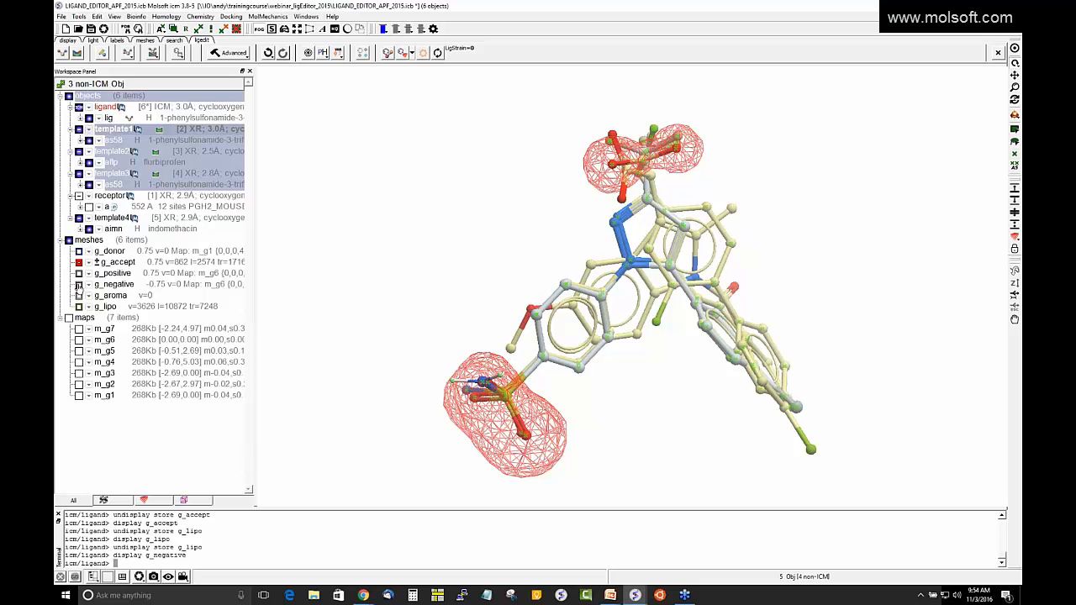
click(78, 262)
click(78, 273)
click(79, 284)
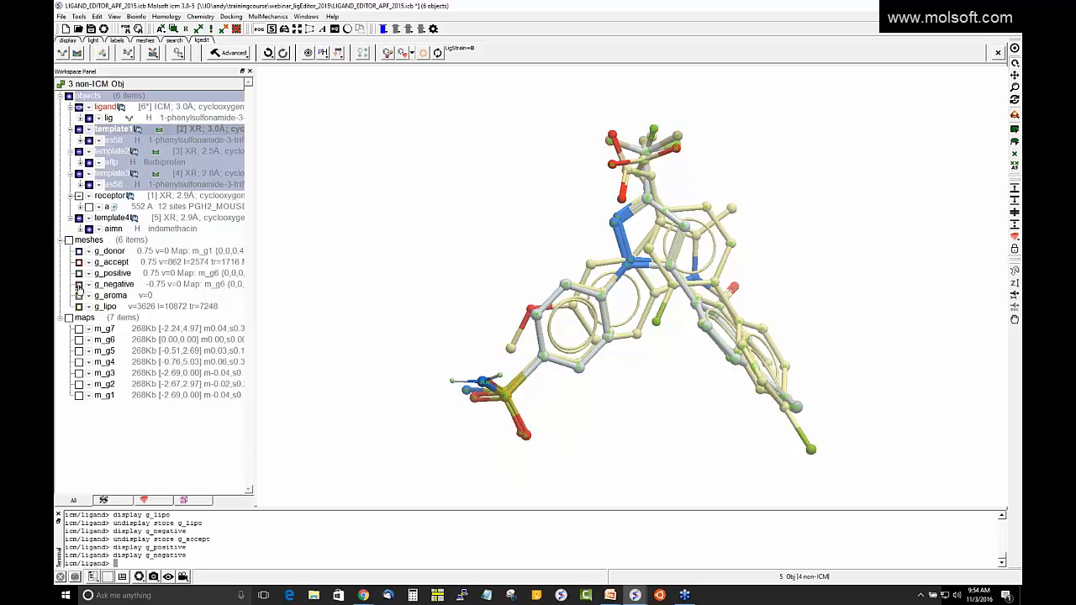
click(78, 251)
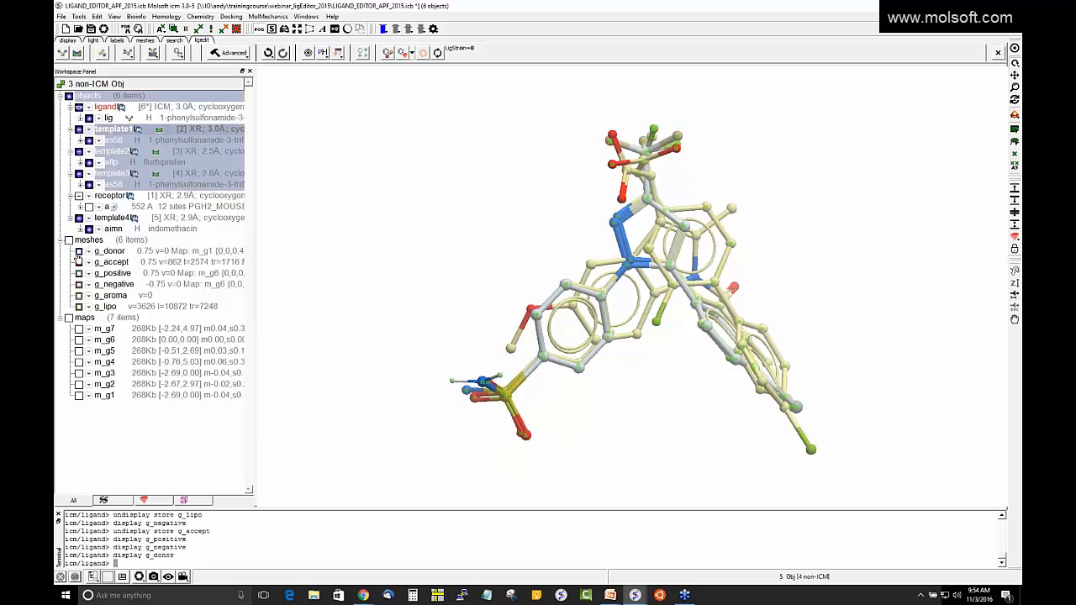
click(79, 307)
click(79, 306)
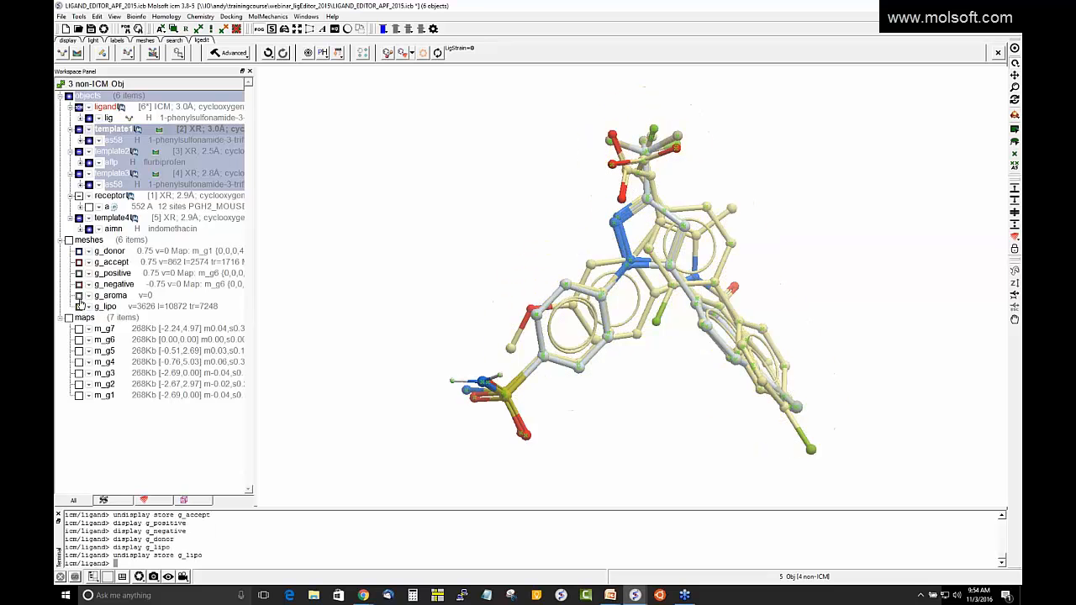
Step: Hide all four template objects so only the ligand is displayed
click(79, 129)
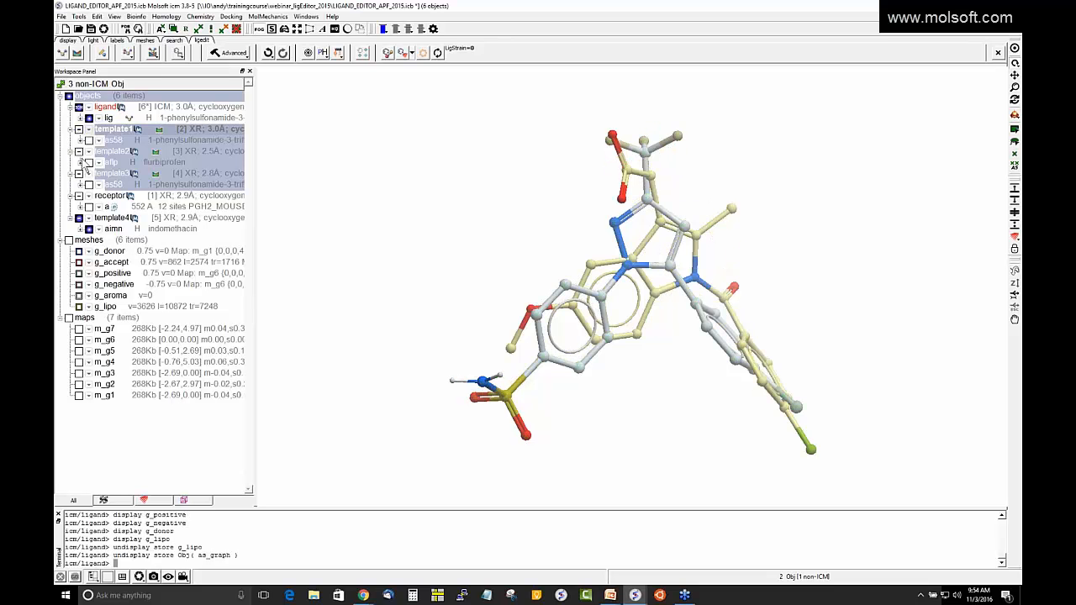
click(79, 217)
drag(435, 286, 172, 304)
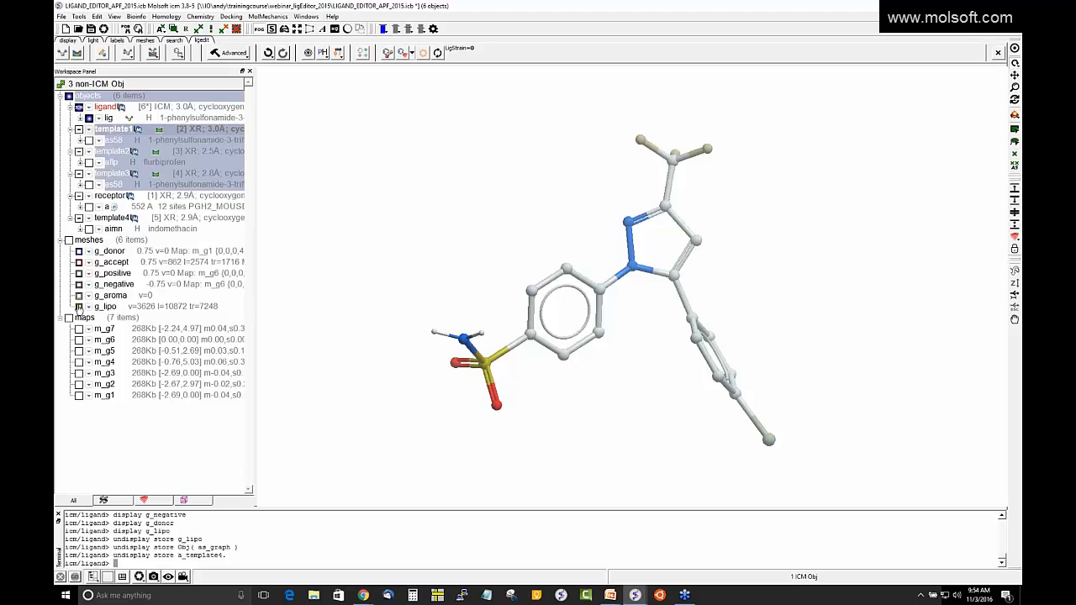
Step: Display the g_lipo, g_negative, g_donor and g_accept meshes around the ligand
click(79, 305)
click(79, 284)
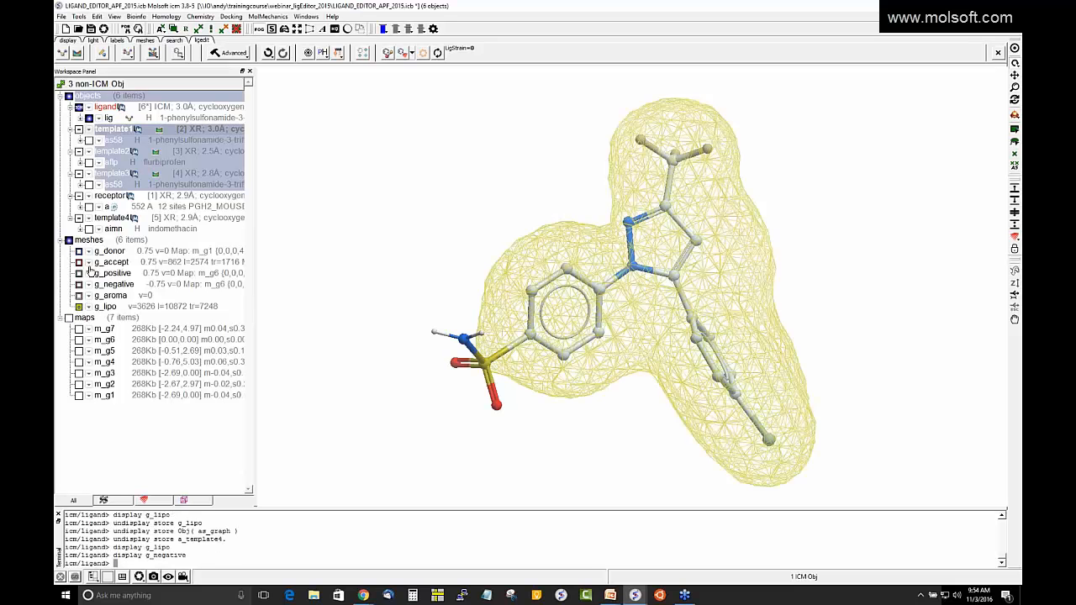
click(79, 251)
click(79, 262)
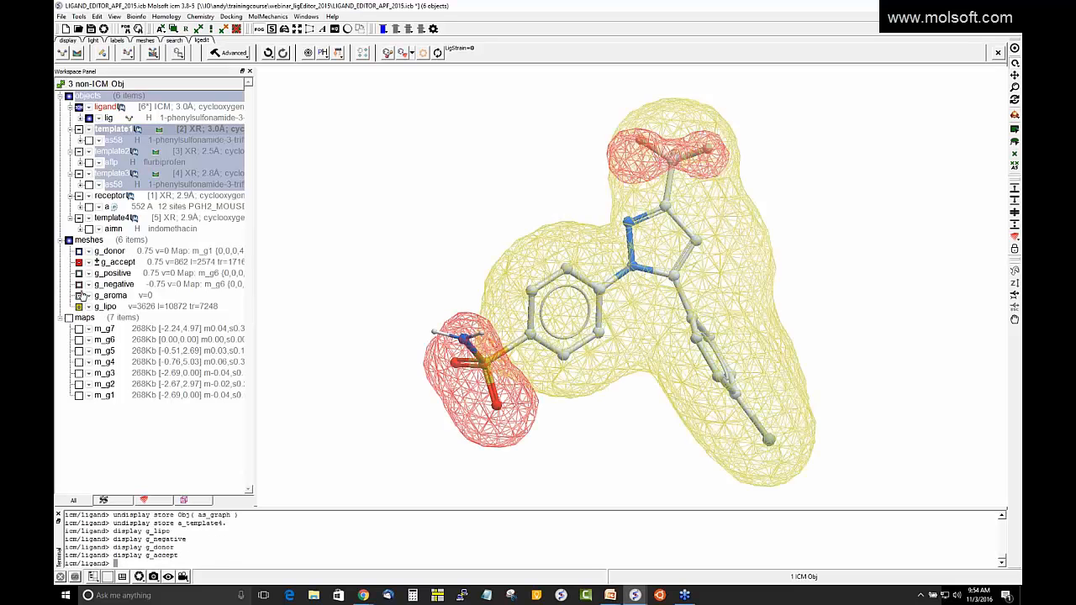
Step: Score the ligand against the APF fields and minimize it
click(437, 53)
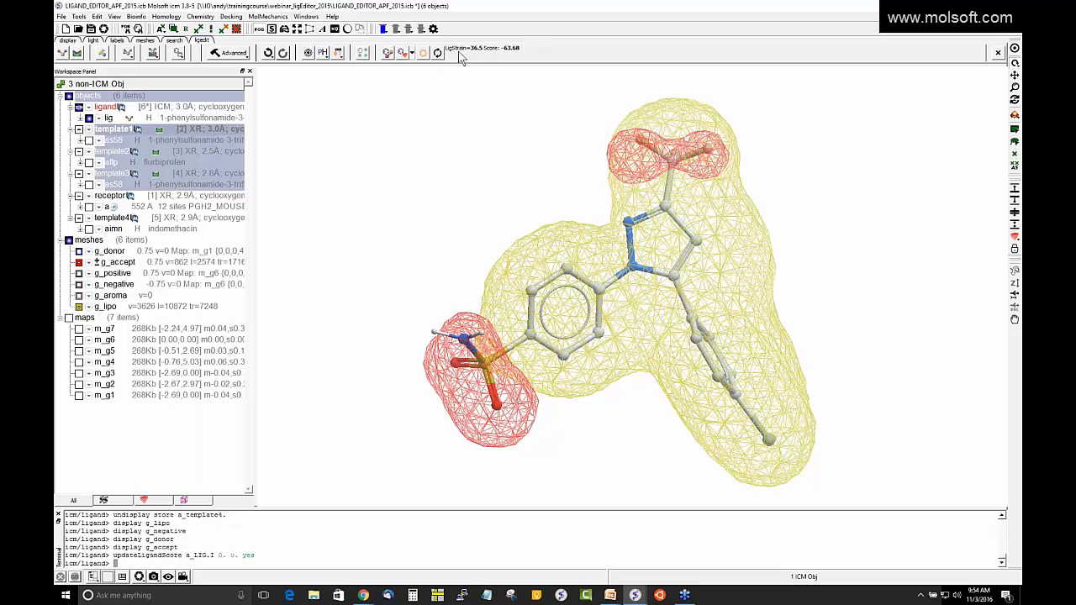
click(127, 53)
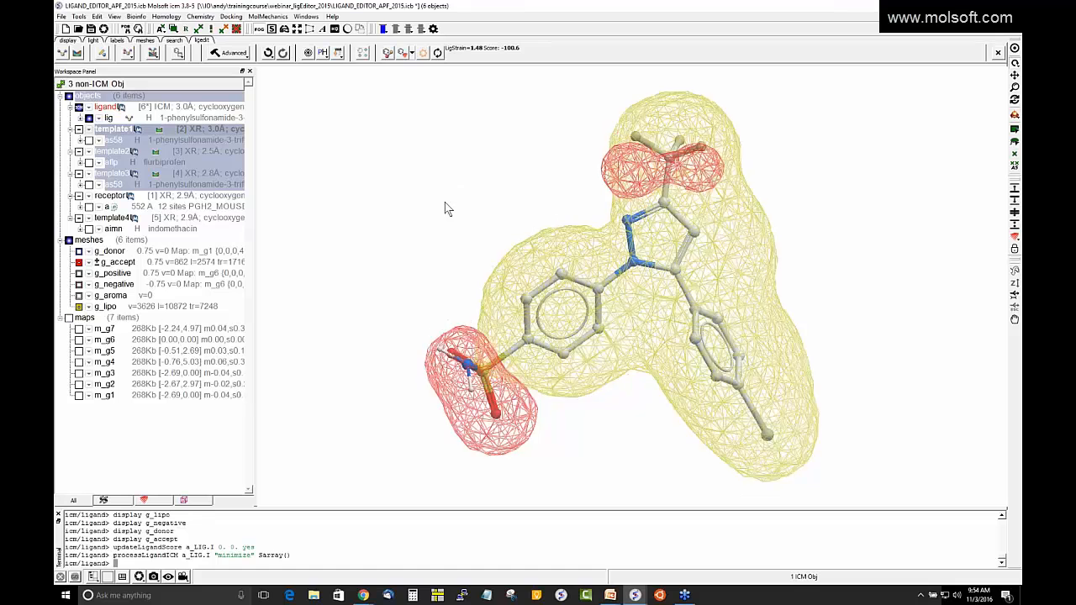
mouse_move(404, 215)
mouse_down()
mouse_move(454, 177)
mouse_move(431, 155)
mouse_move(461, 189)
mouse_move(330, 200)
mouse_move(393, 202)
mouse_up()
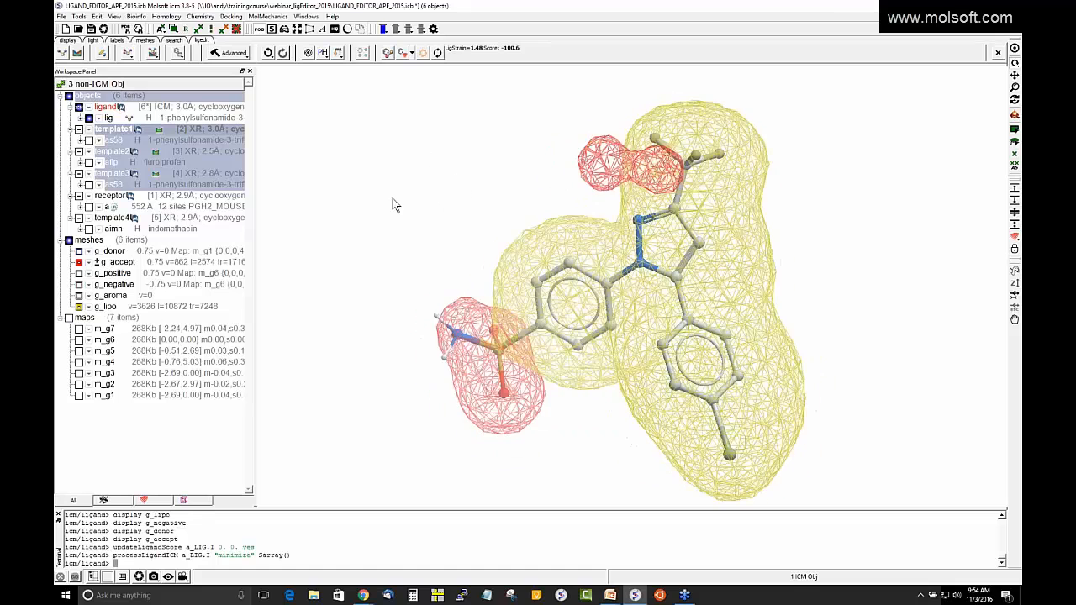
Step: Replace one fluorine of the ligand's trifluoromethyl group with a hydroxyl and update the ligand score
click(102, 54)
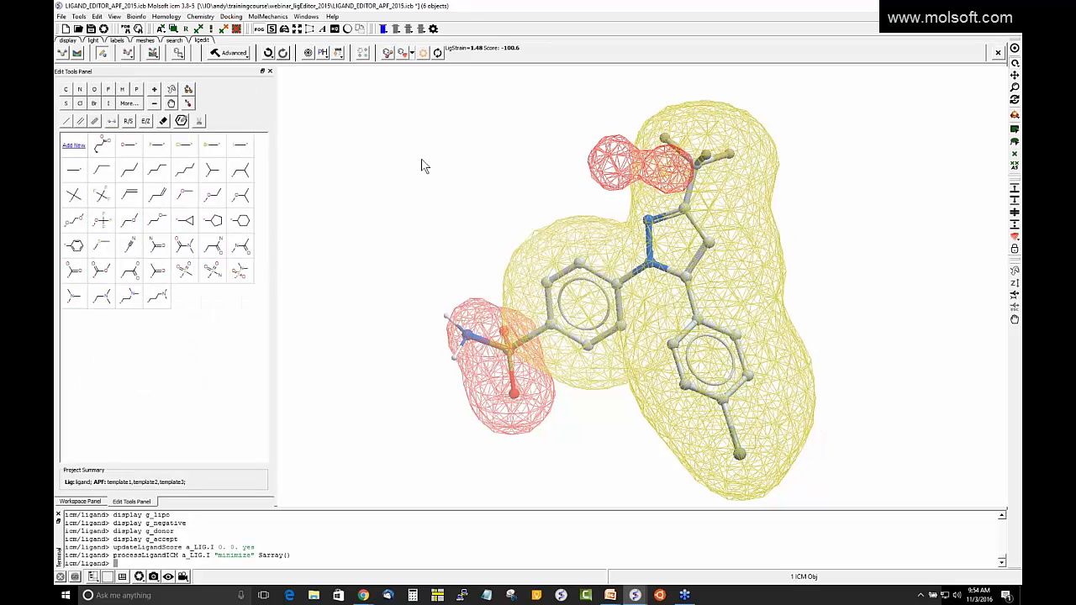
drag(484, 181, 456, 159)
click(128, 144)
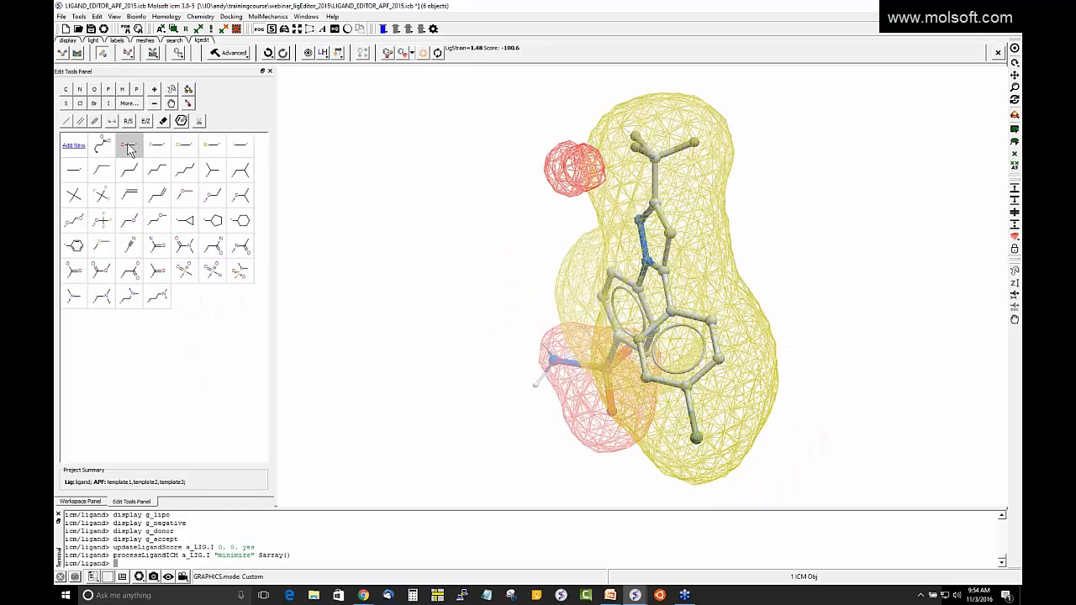
click(631, 151)
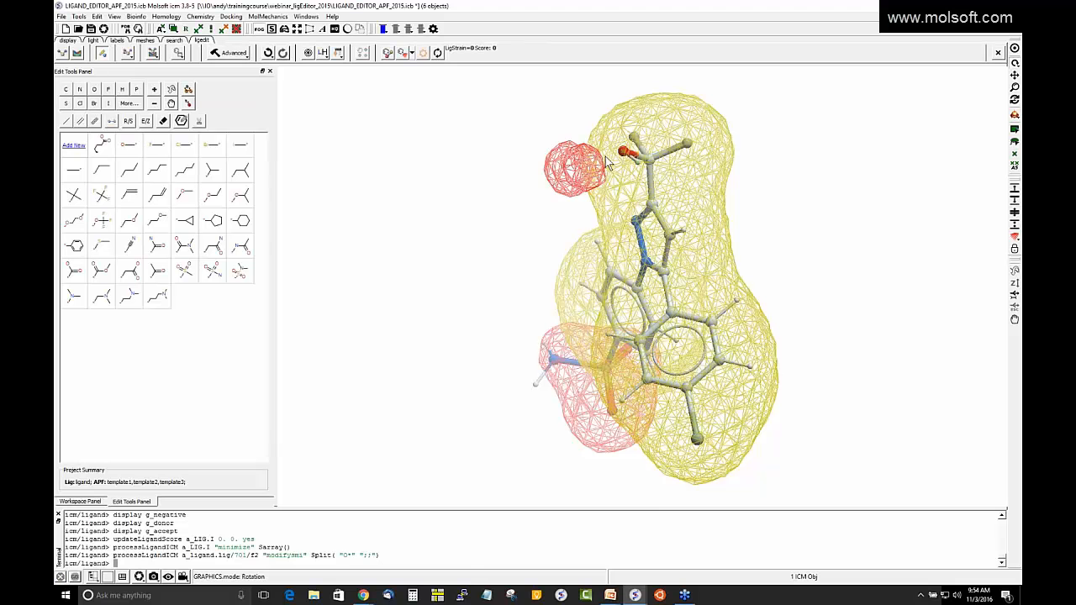
click(436, 53)
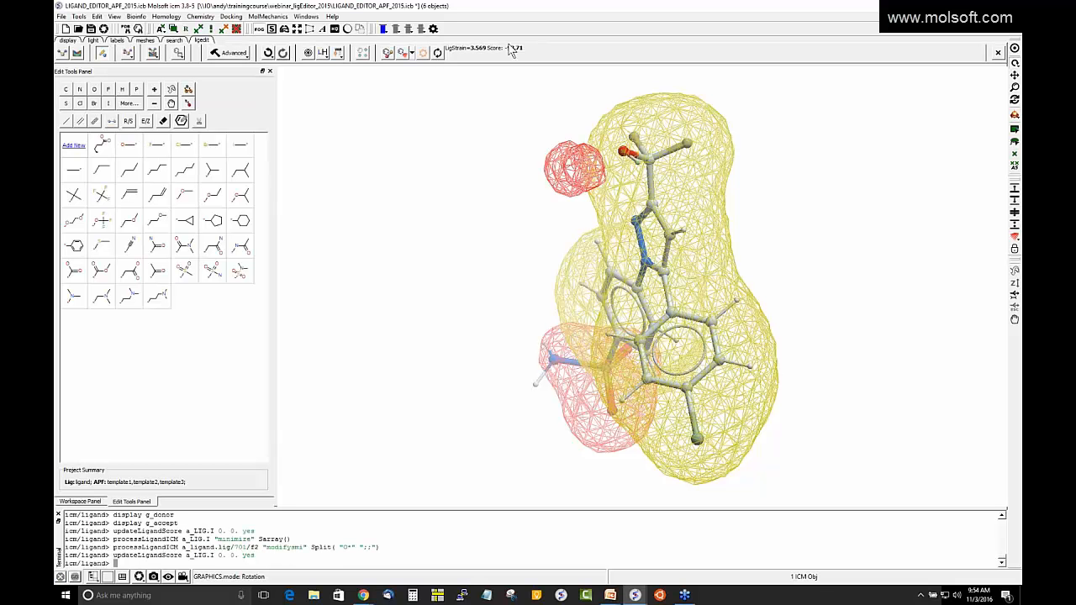
drag(510, 69, 538, 151)
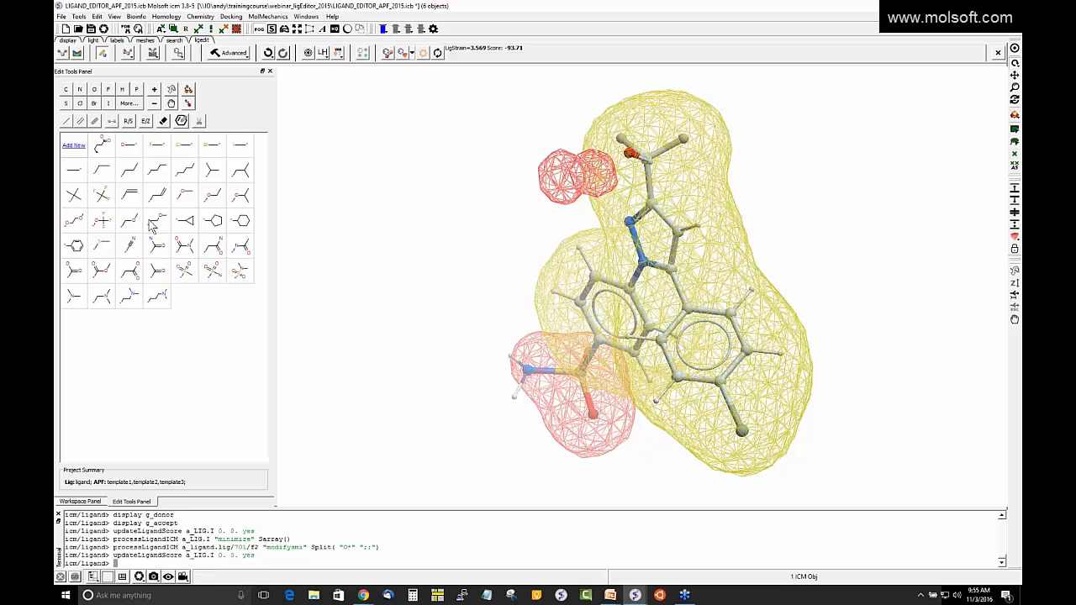
Step: Try to replace the new hydroxyl oxygen with an amide group
click(157, 250)
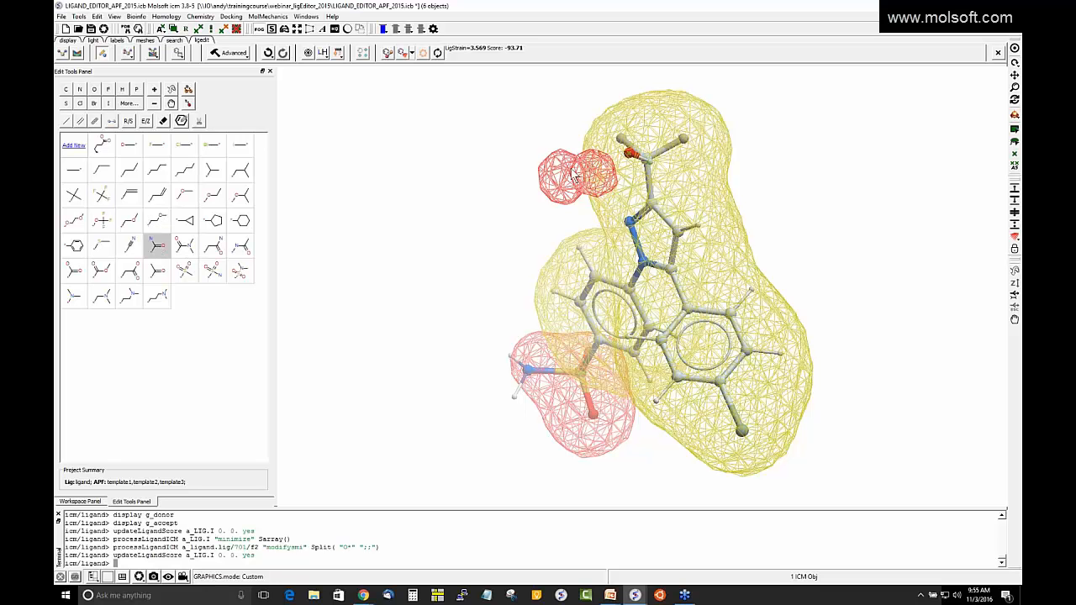
click(629, 154)
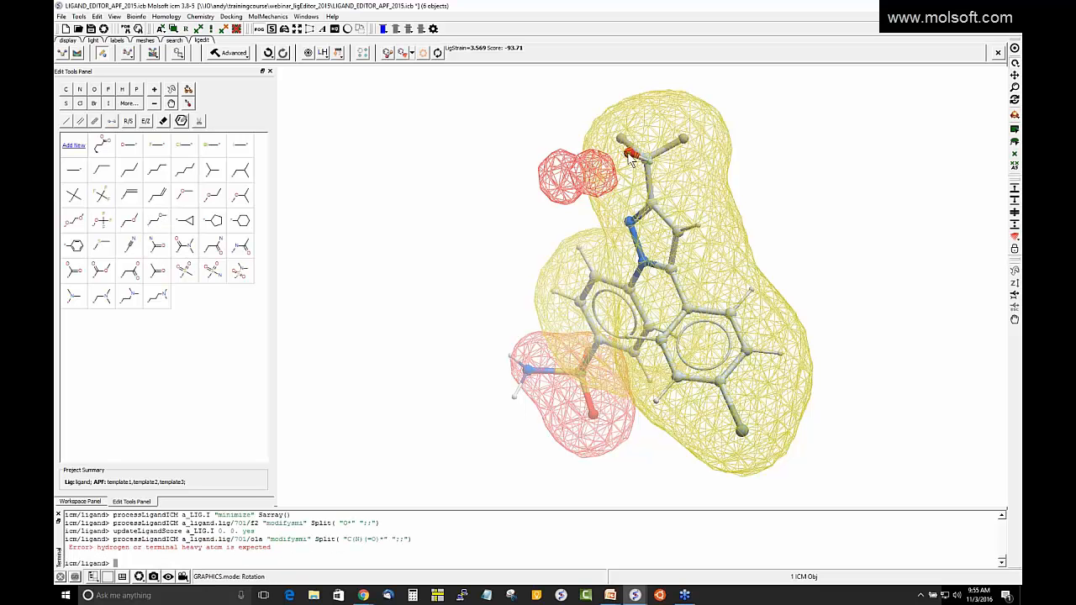
drag(306, 161, 549, 133)
Step: Erase the sulfonamide group's oxygen, nitrogen and sulfur atoms from the phenyl ring and update the ligand score
click(166, 119)
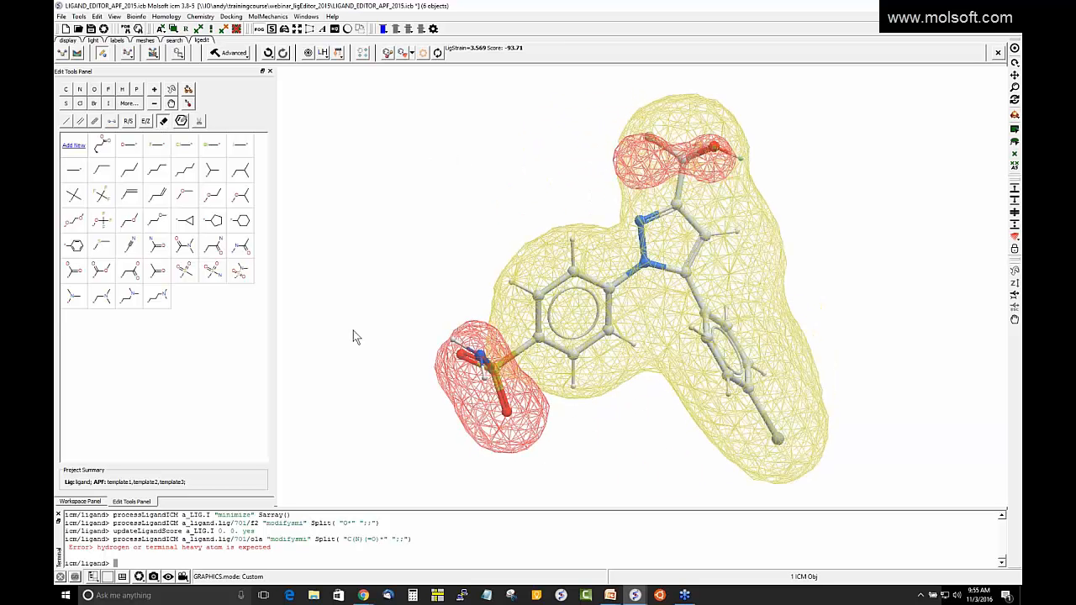
click(463, 359)
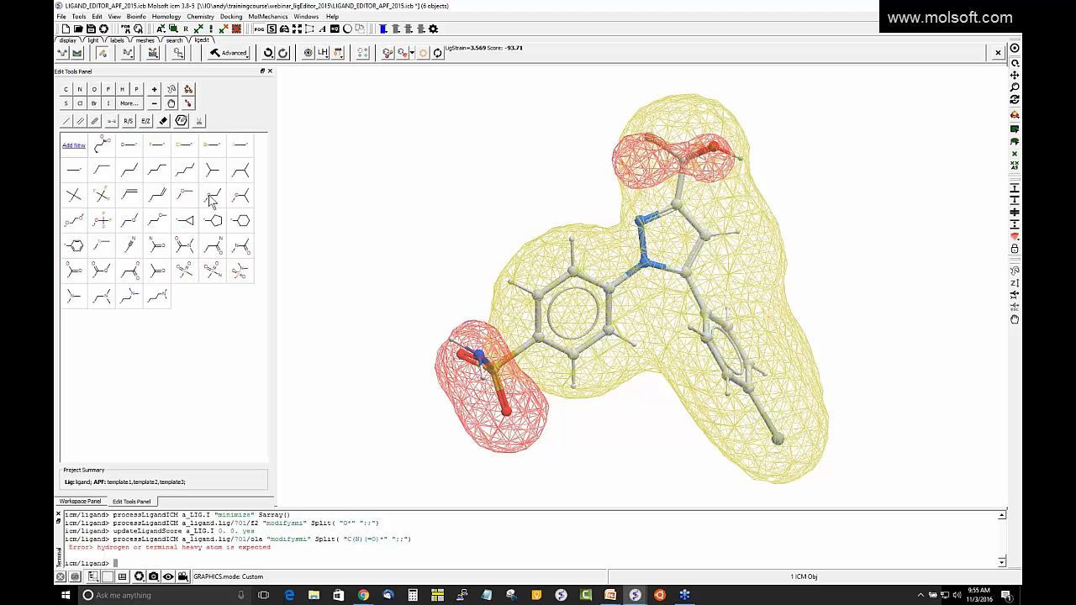
click(163, 122)
click(471, 358)
click(478, 361)
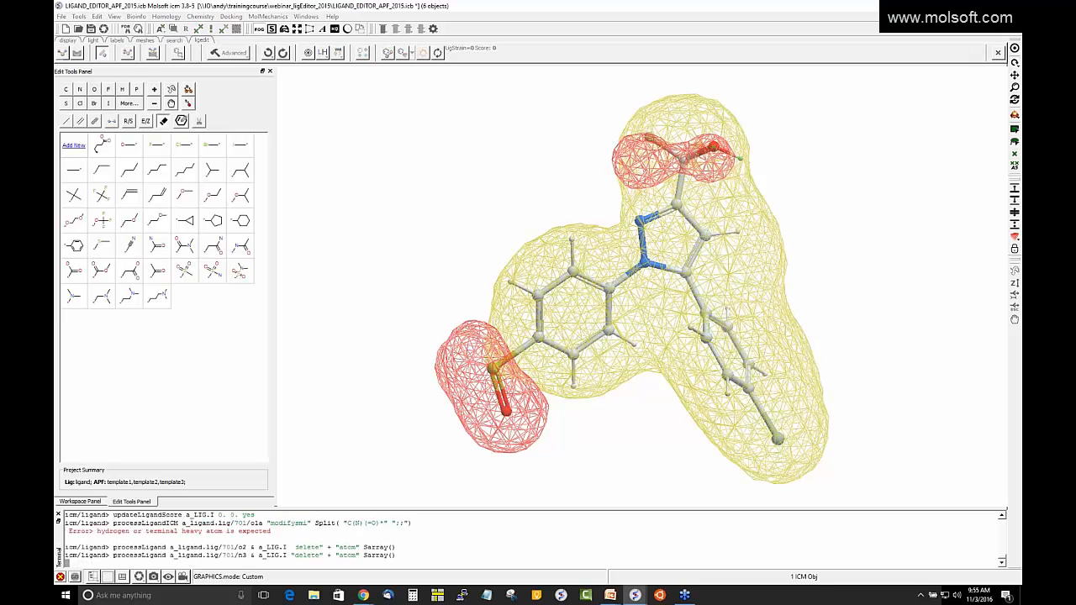
click(500, 414)
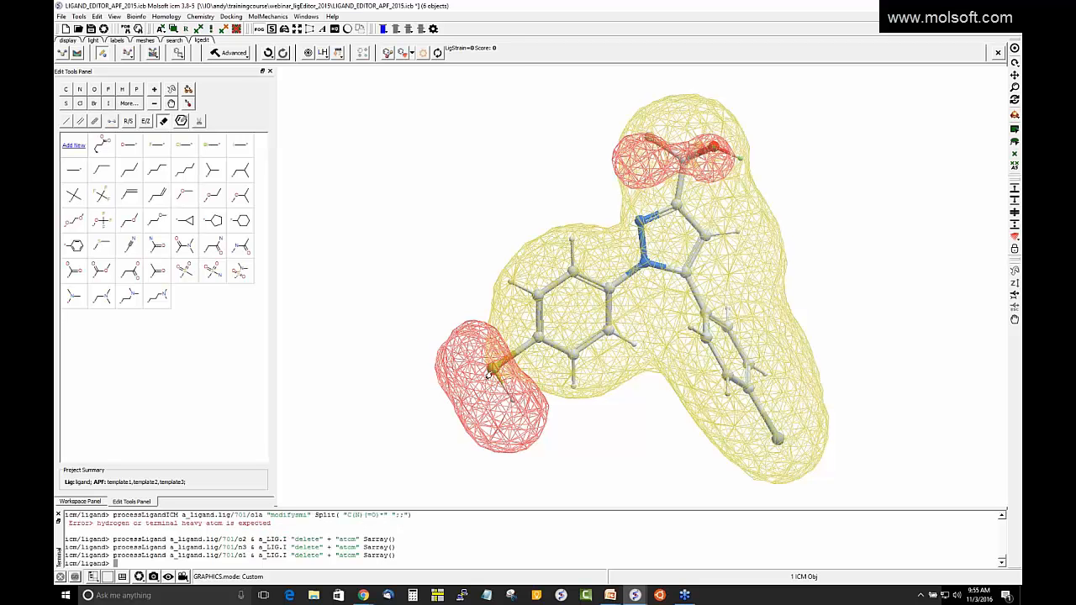
click(487, 375)
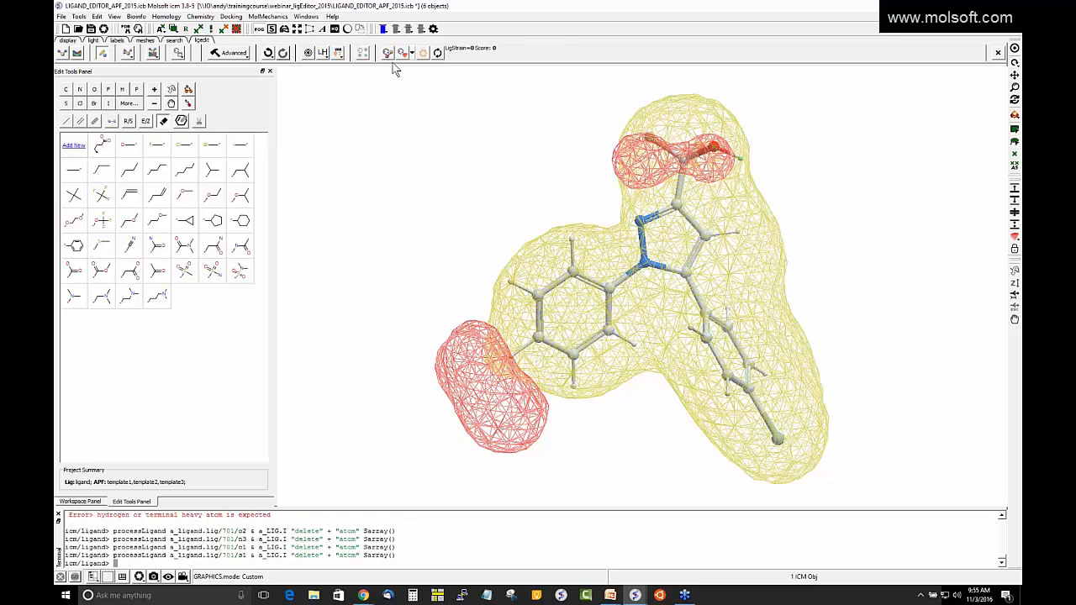
click(436, 53)
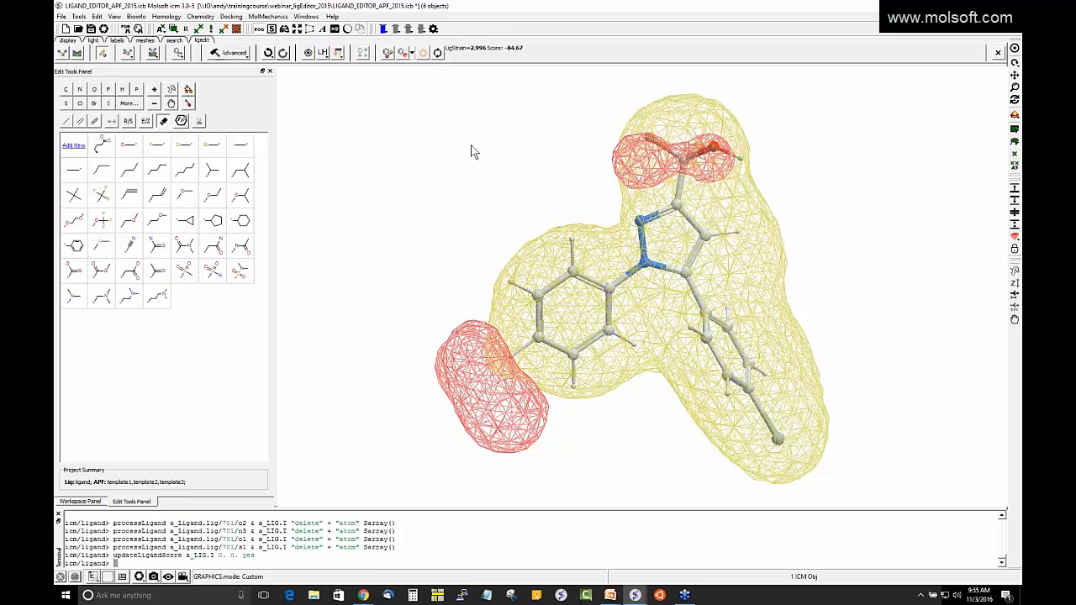
click(152, 53)
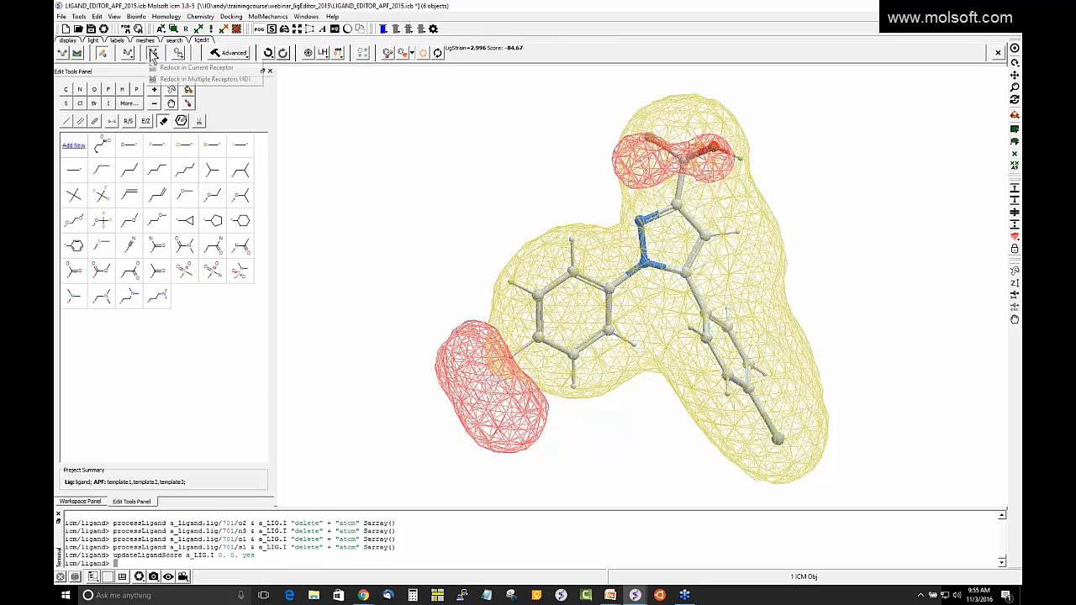
click(109, 69)
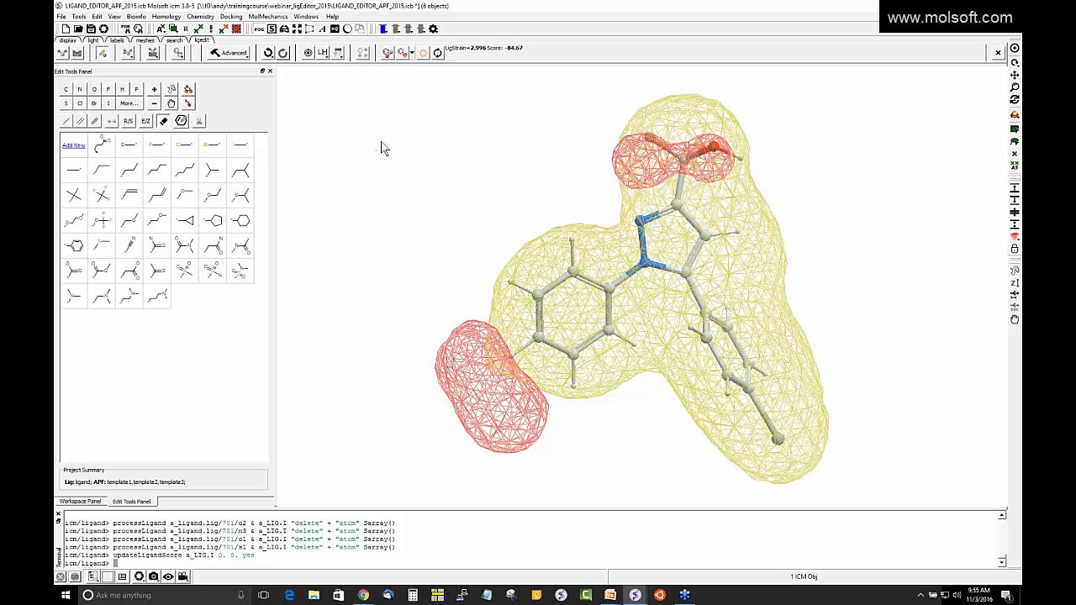
drag(490, 226, 541, 252)
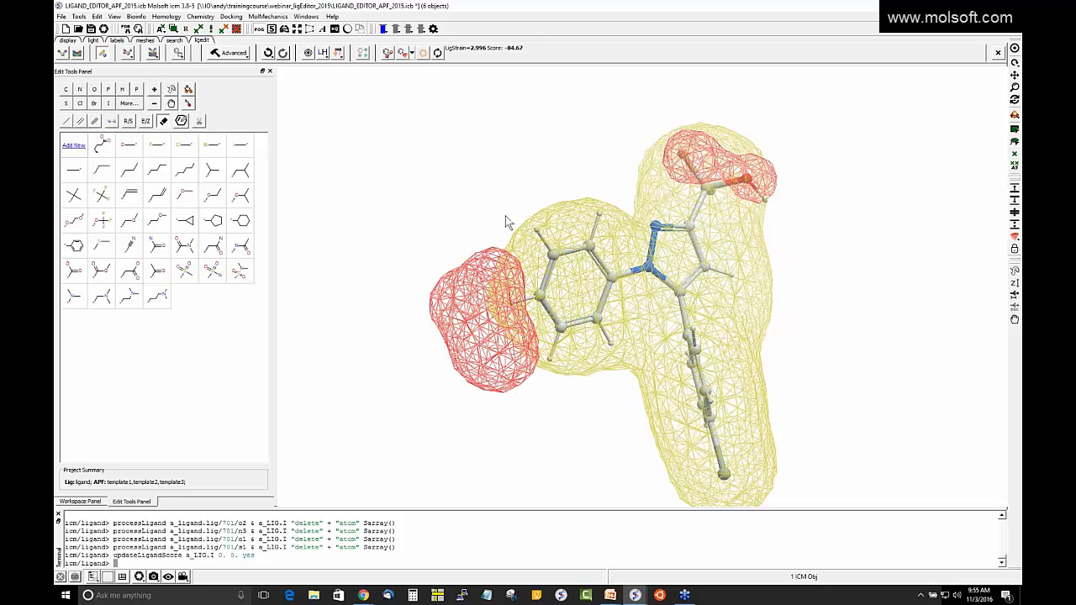
Step: Review the options of the Find Linker tool and close it without running a search
click(235, 54)
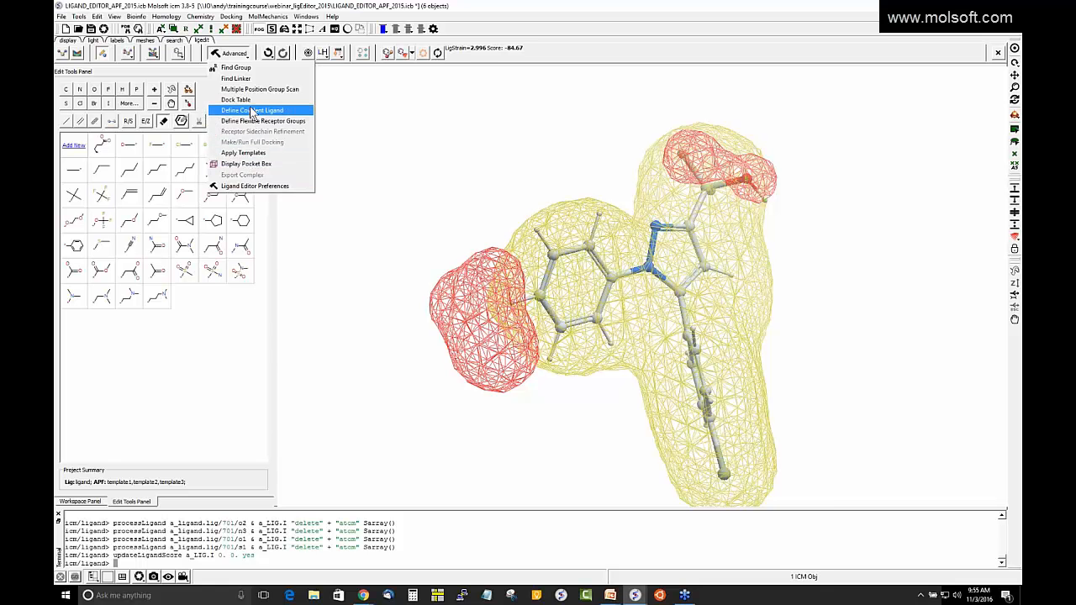
click(240, 79)
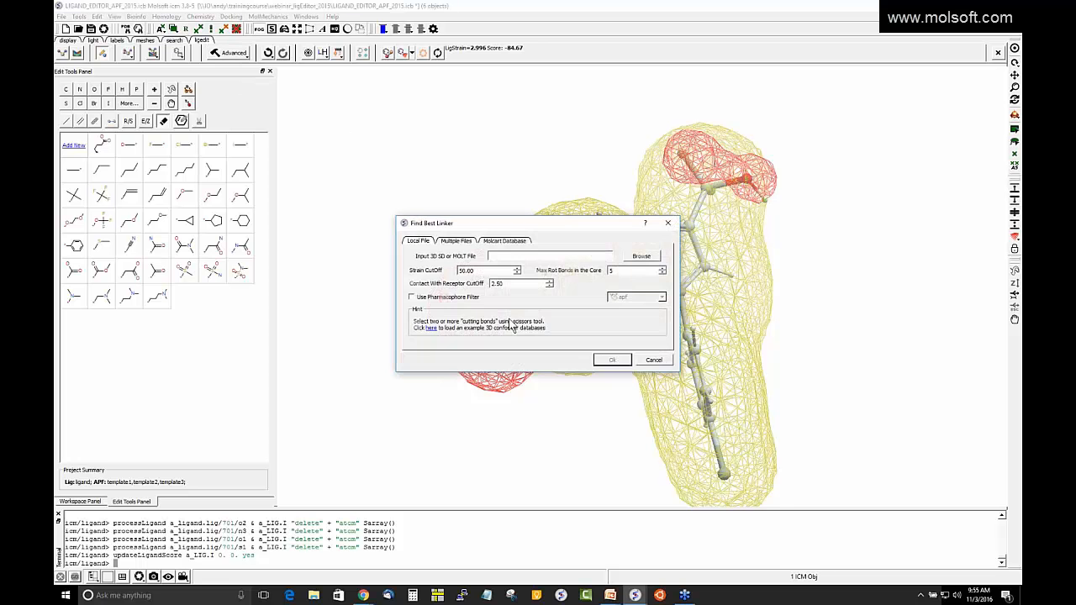
click(655, 361)
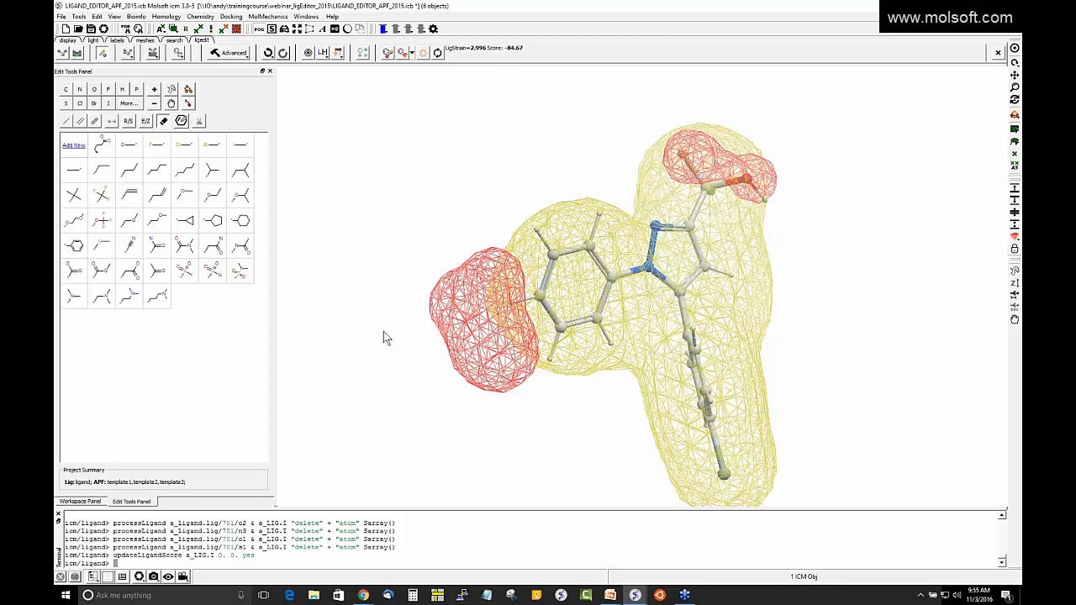
mouse_move(310, 284)
mouse_down()
mouse_move(306, 297)
mouse_move(314, 270)
mouse_move(313, 297)
mouse_up()
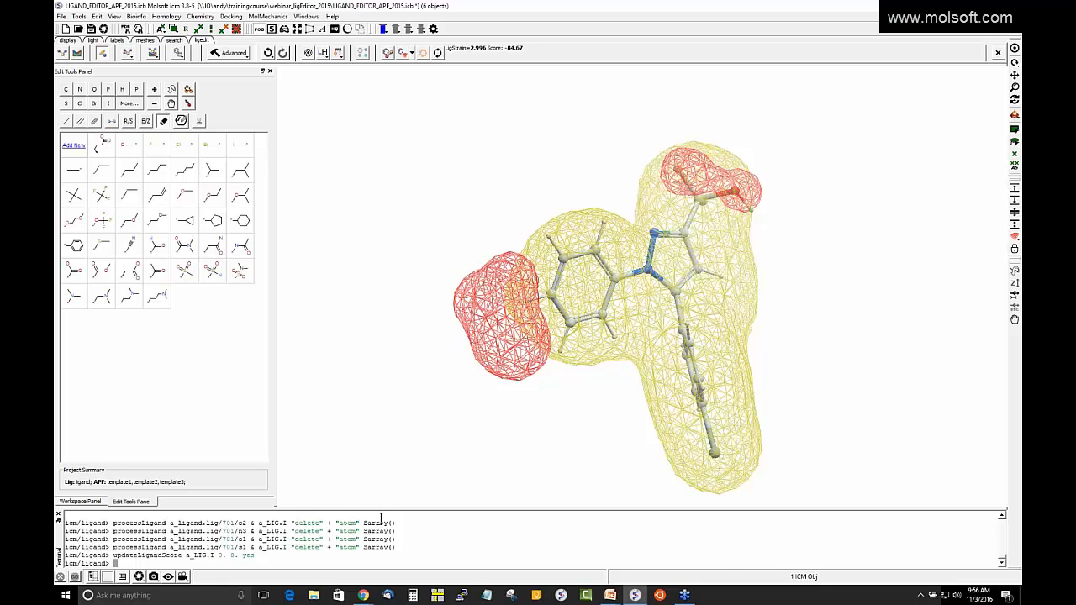
Step: Switch to the ligand_editor_webinar_2016 presentation in PowerPoint and run the slide show through to the contact details slide
click(610, 595)
click(580, 571)
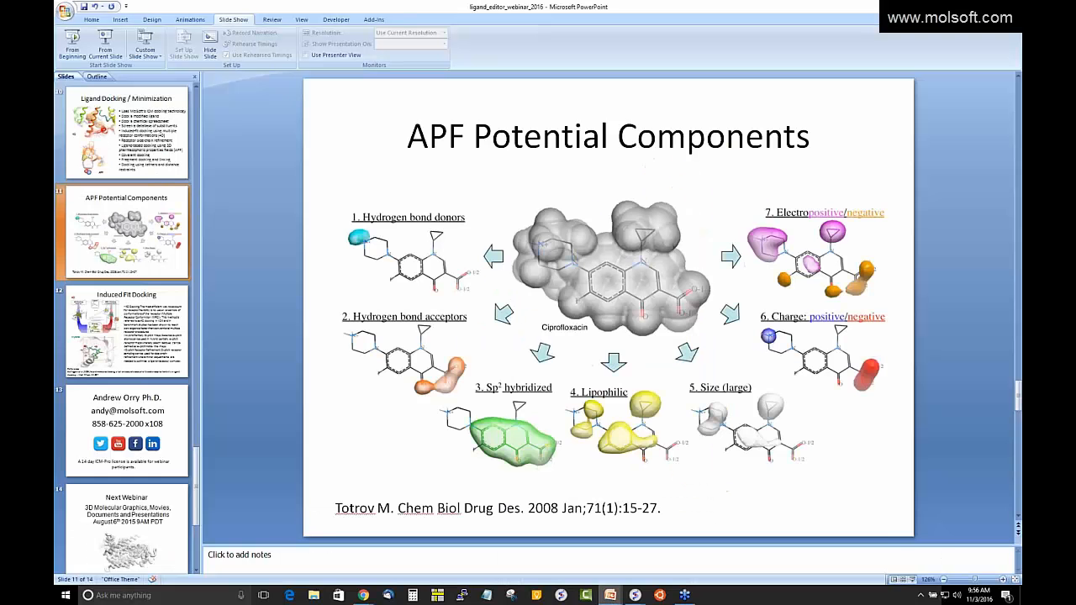
click(162, 428)
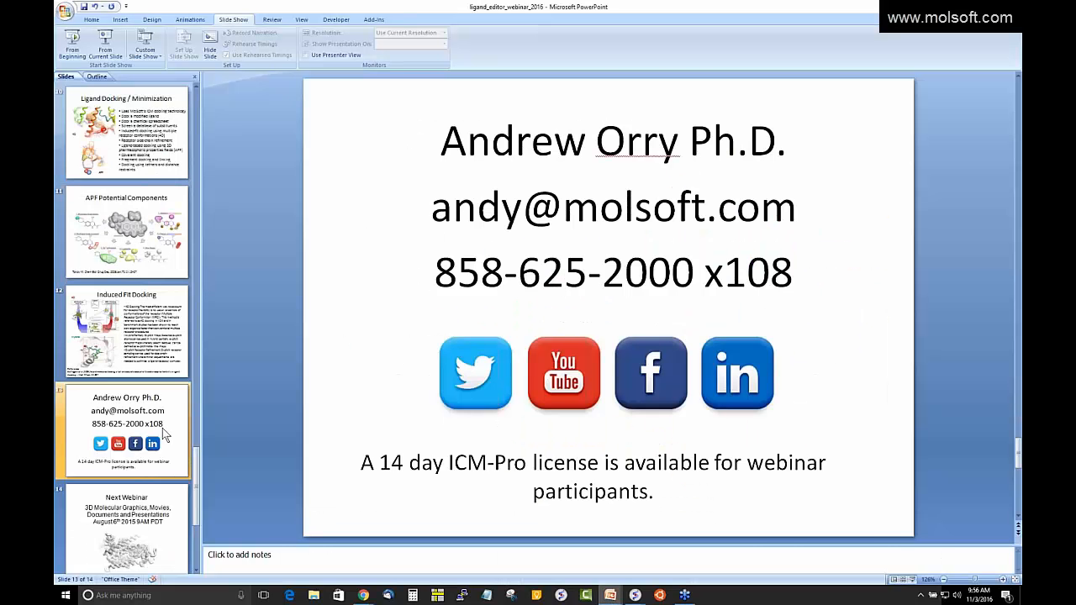
click(108, 48)
click(323, 200)
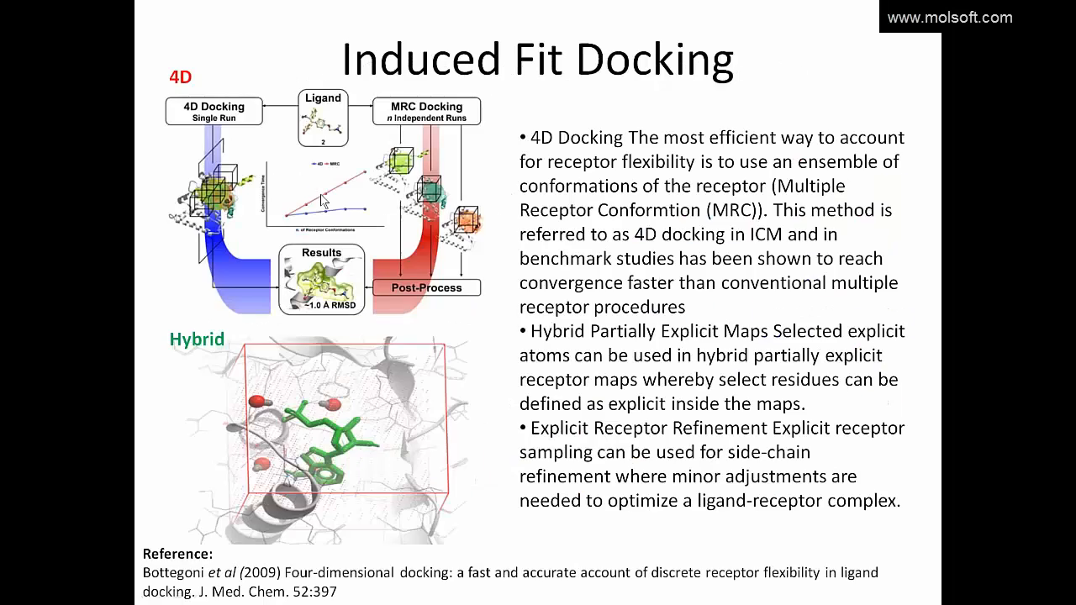
click(323, 200)
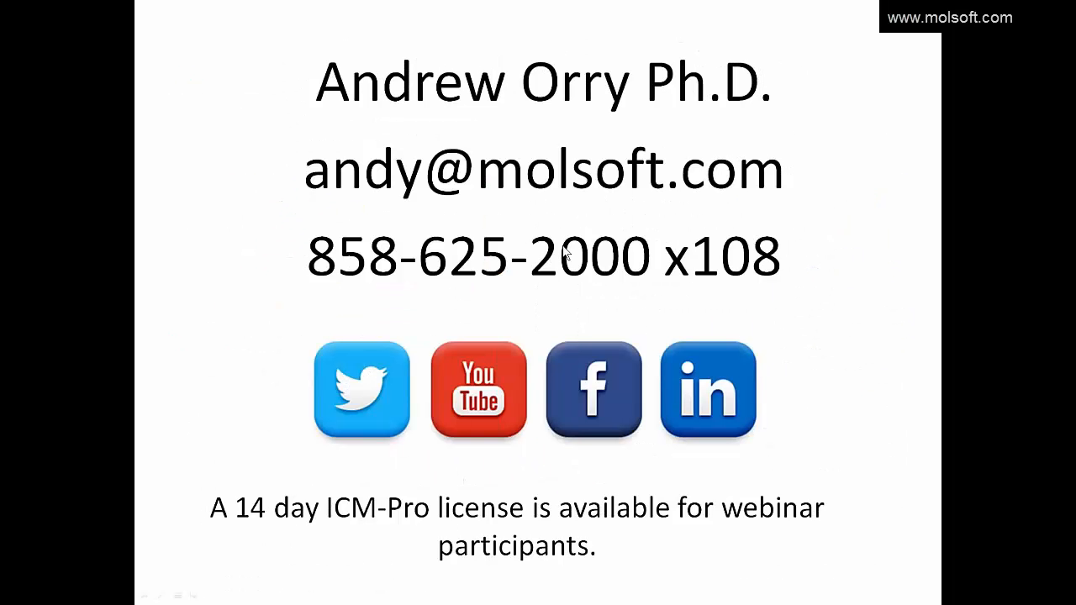